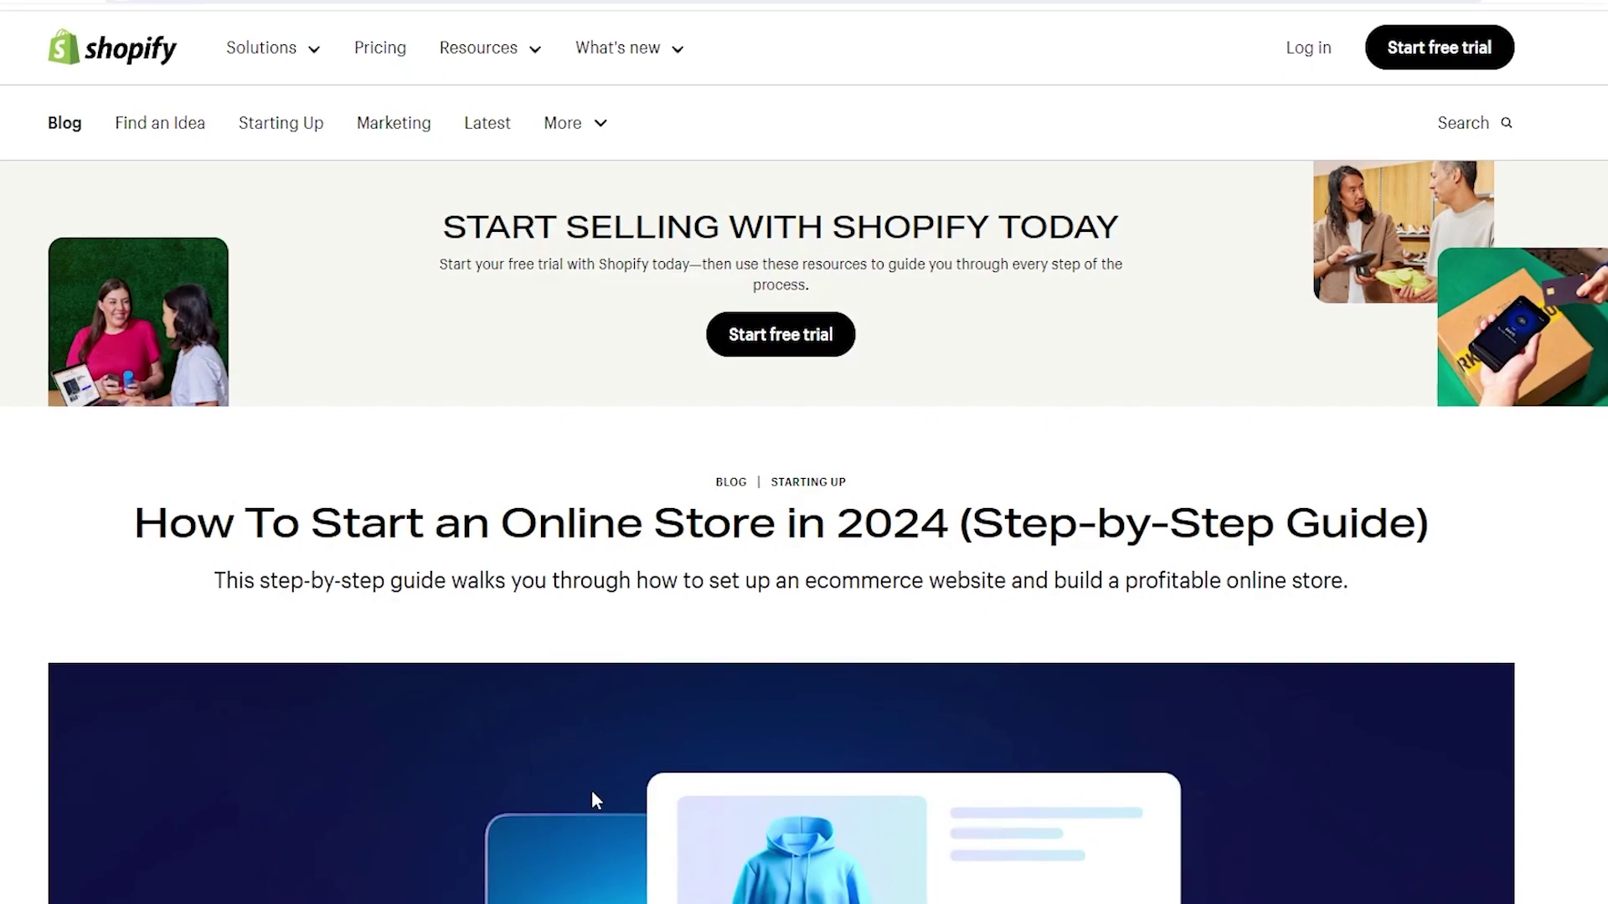
# Open the Starting Up blog category and scroll through the theme showcase and pricing pages
pyautogui.click(235, 86)
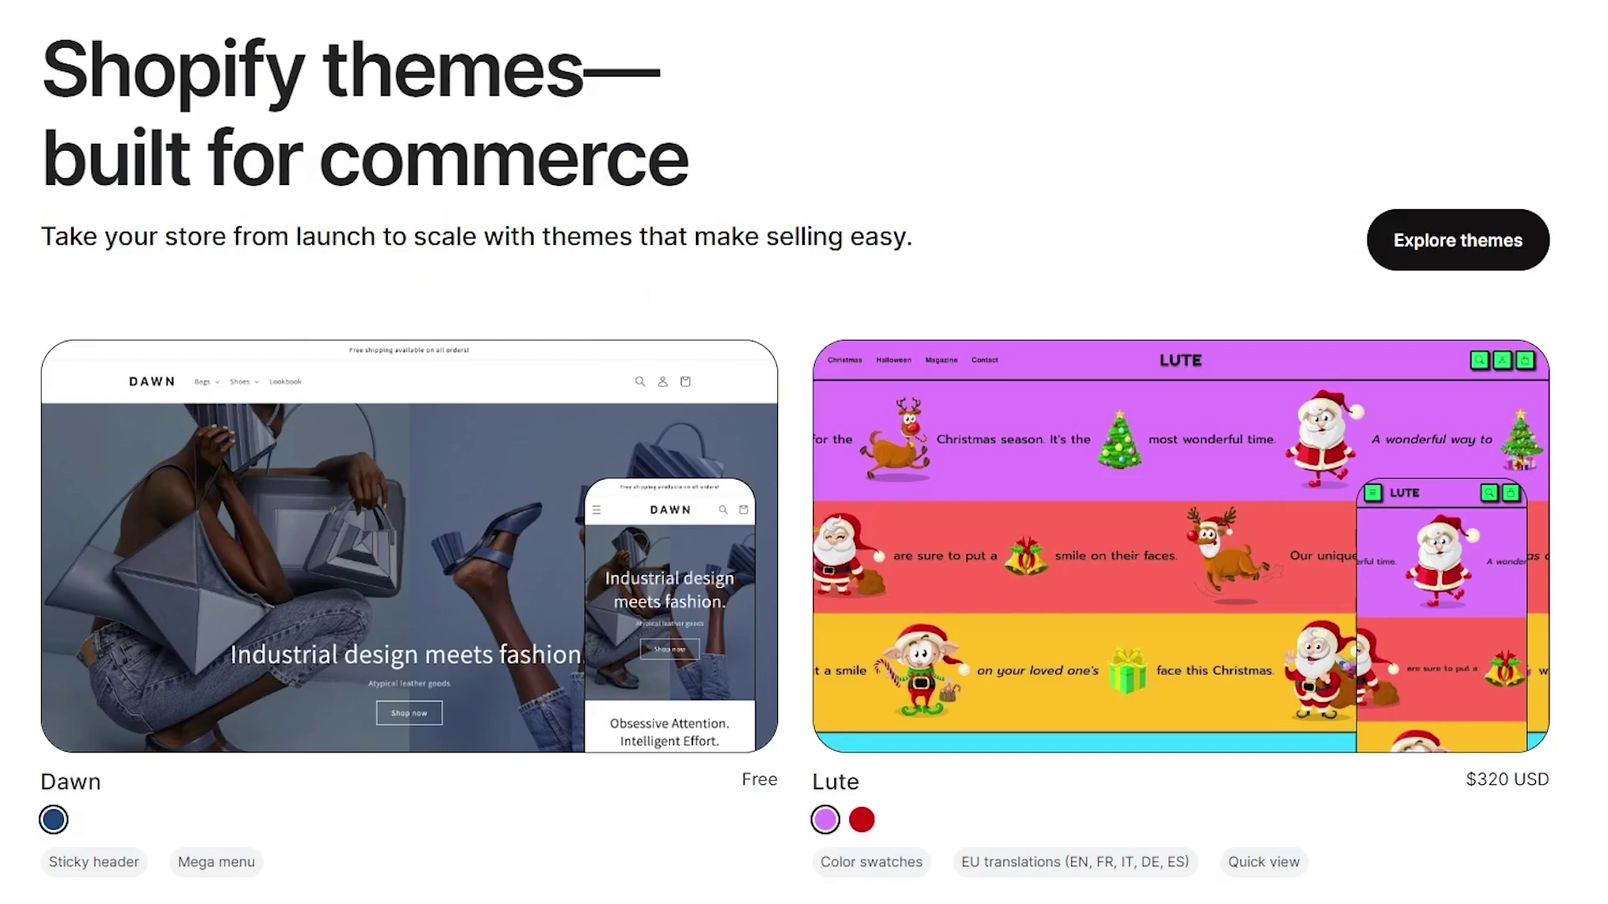
pyautogui.scroll(-15, 804, 453)
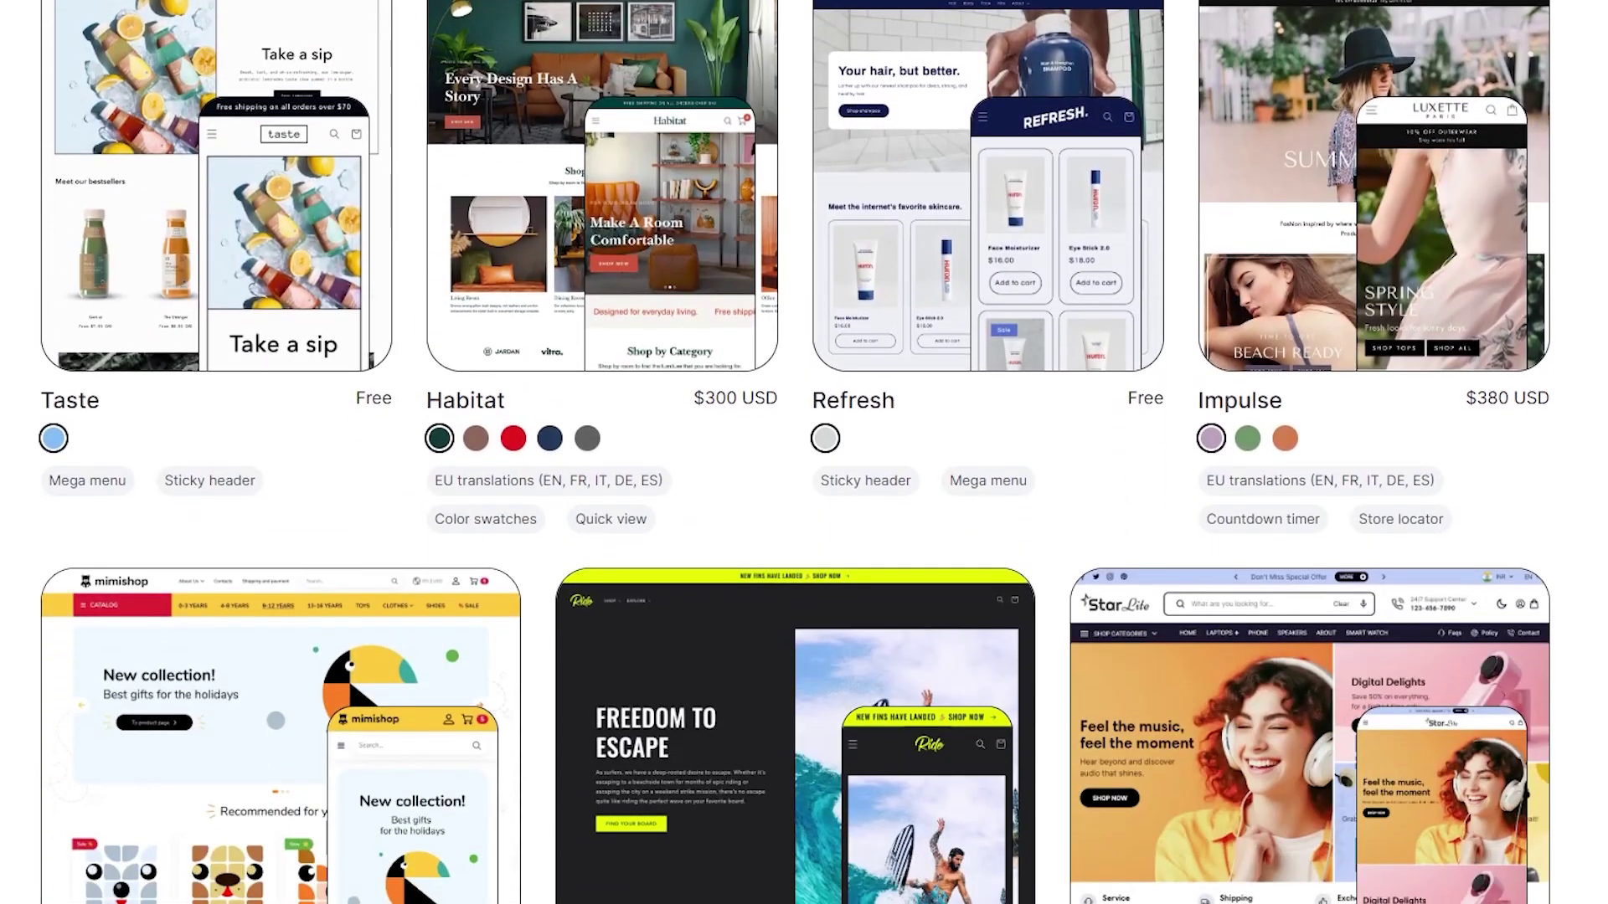
pyautogui.scroll(-15, 804, 452)
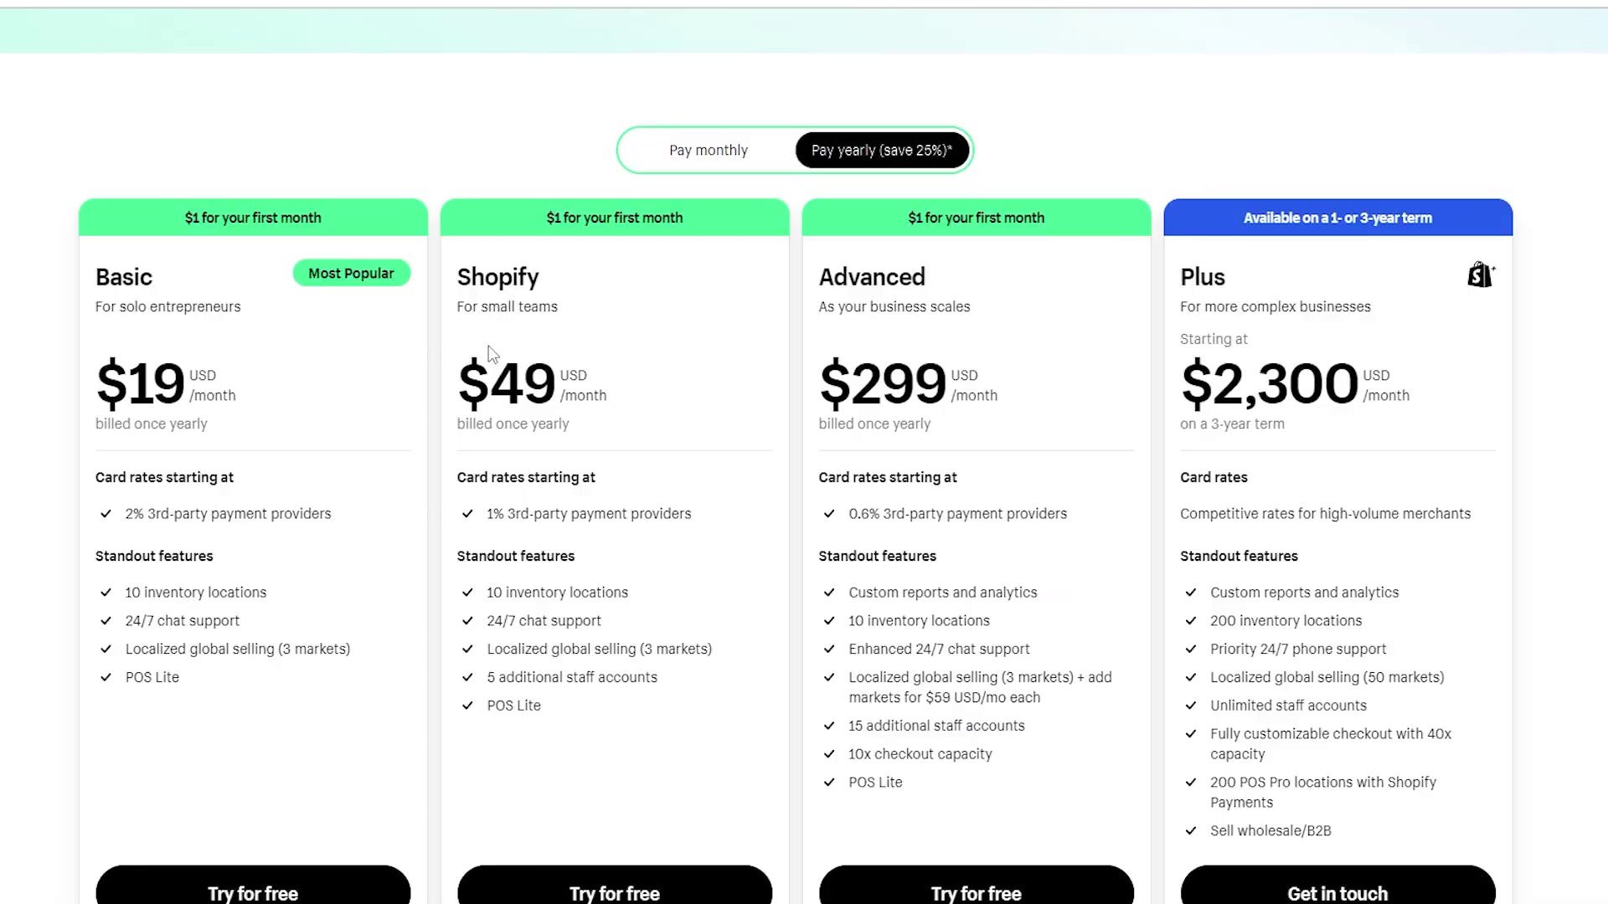
pyautogui.scroll(-4, 552, 353)
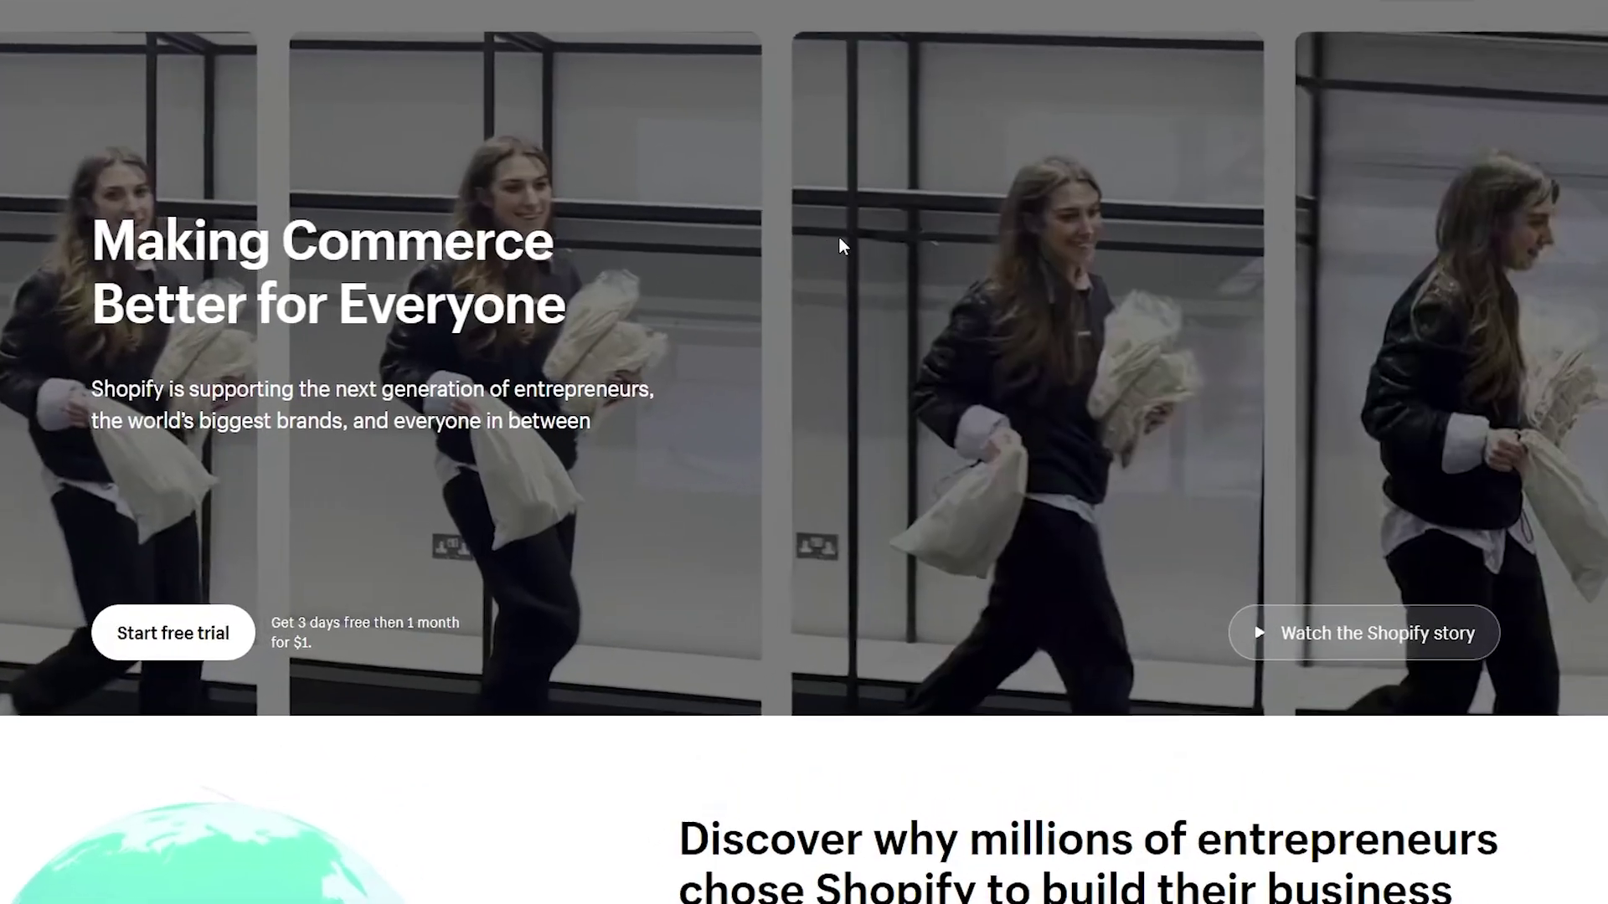
pyautogui.scroll(-5, 1279, 215)
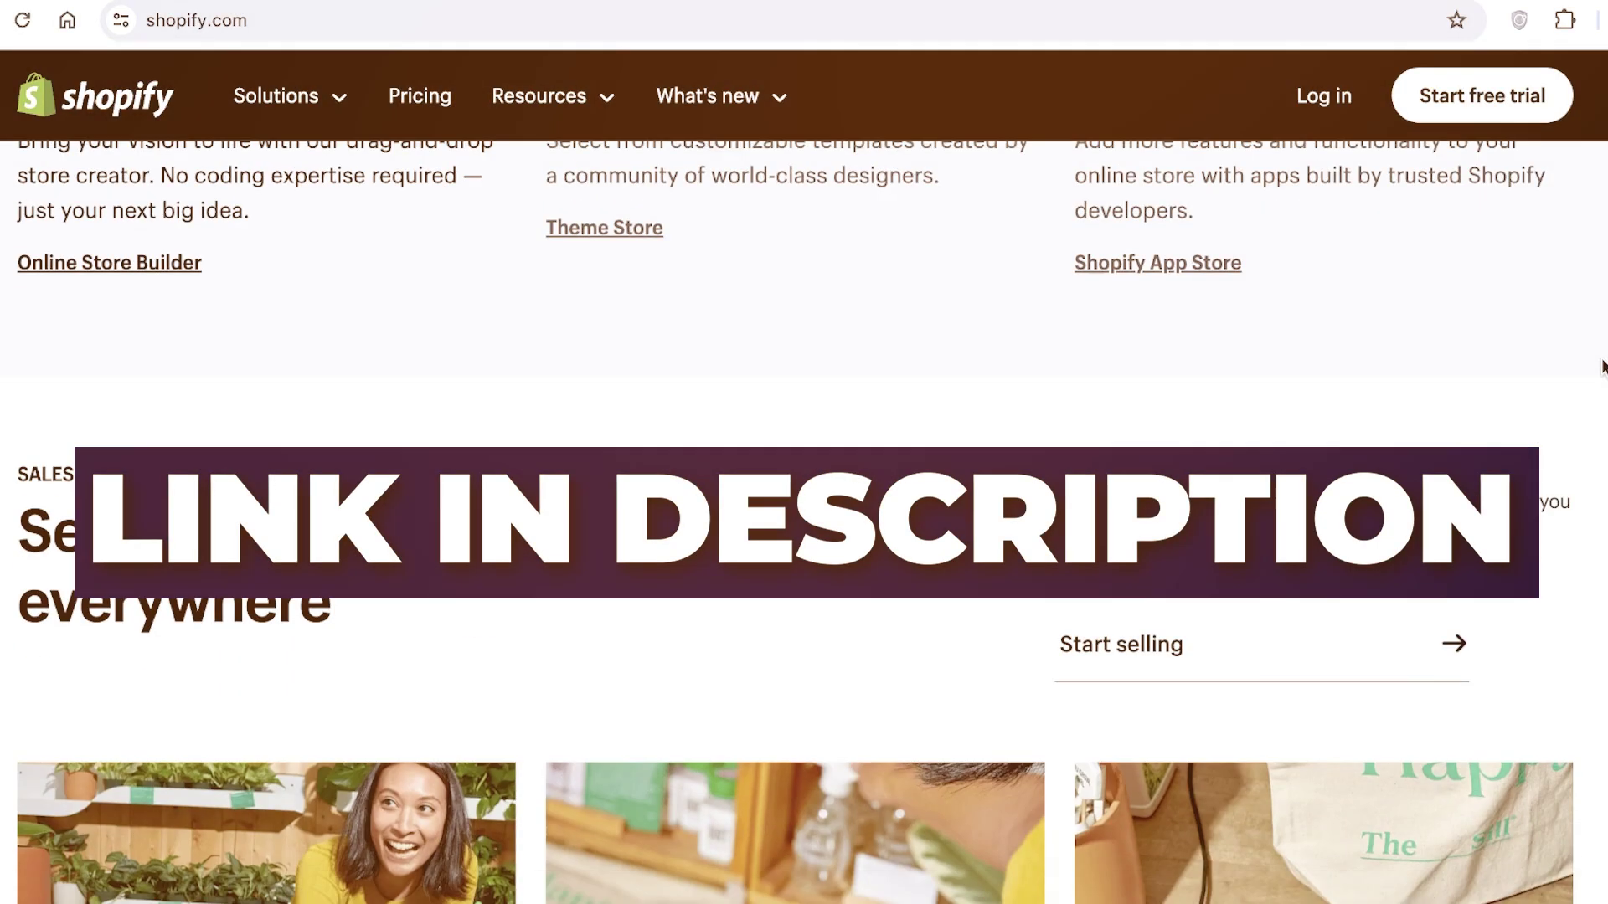
pyautogui.scroll(-2, 1600, 363)
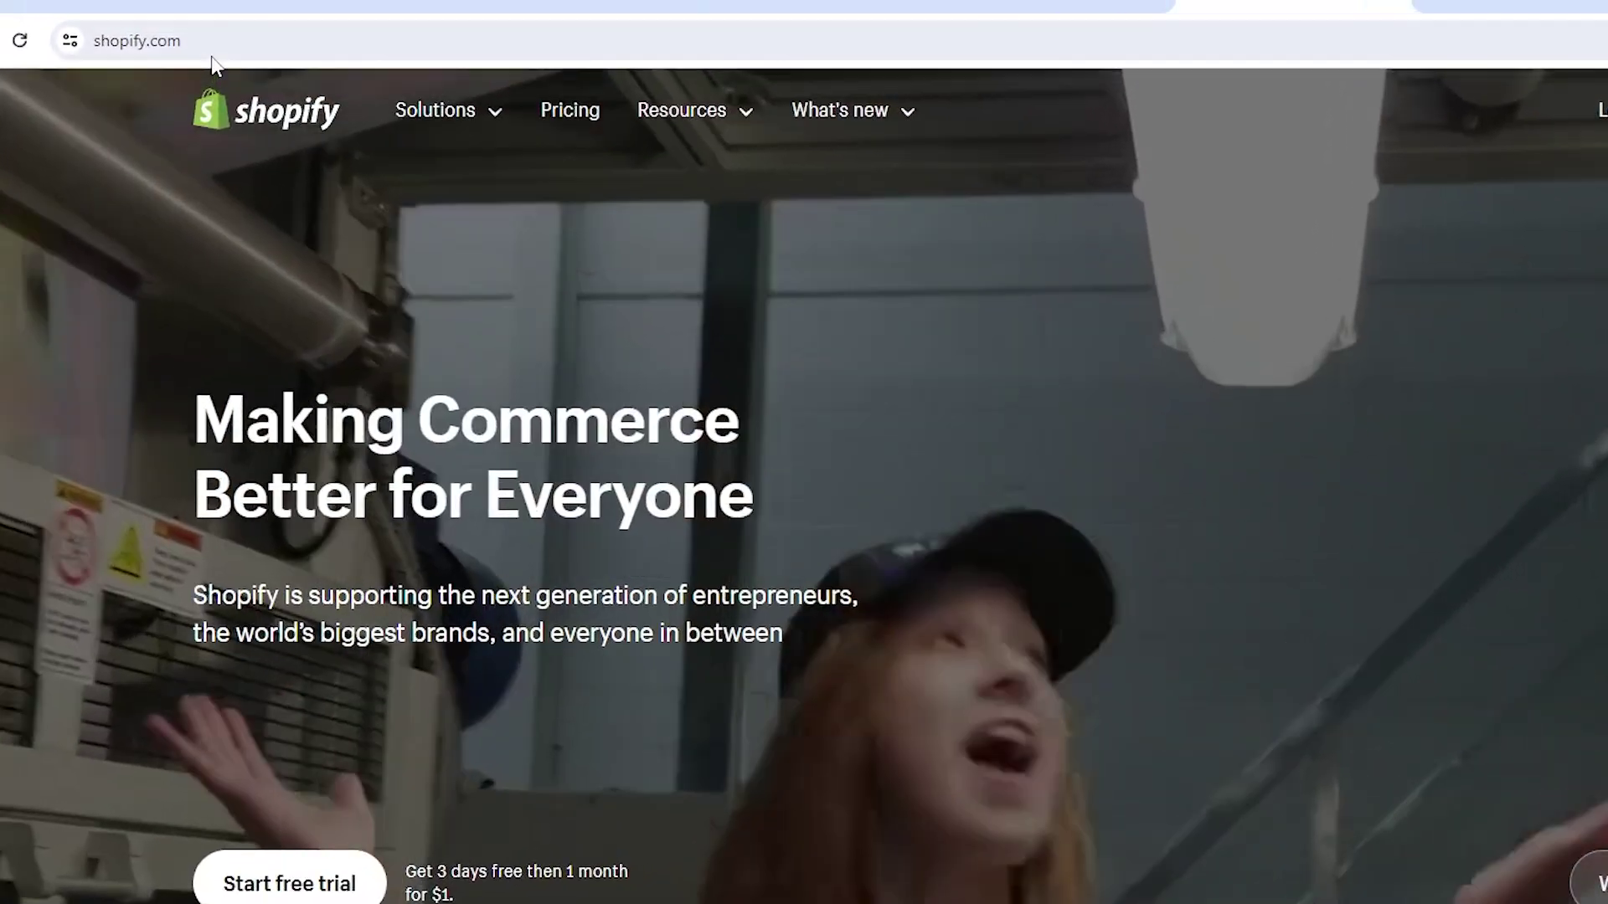
pyautogui.moveTo(181, 40); pyautogui.dragTo(94, 40)
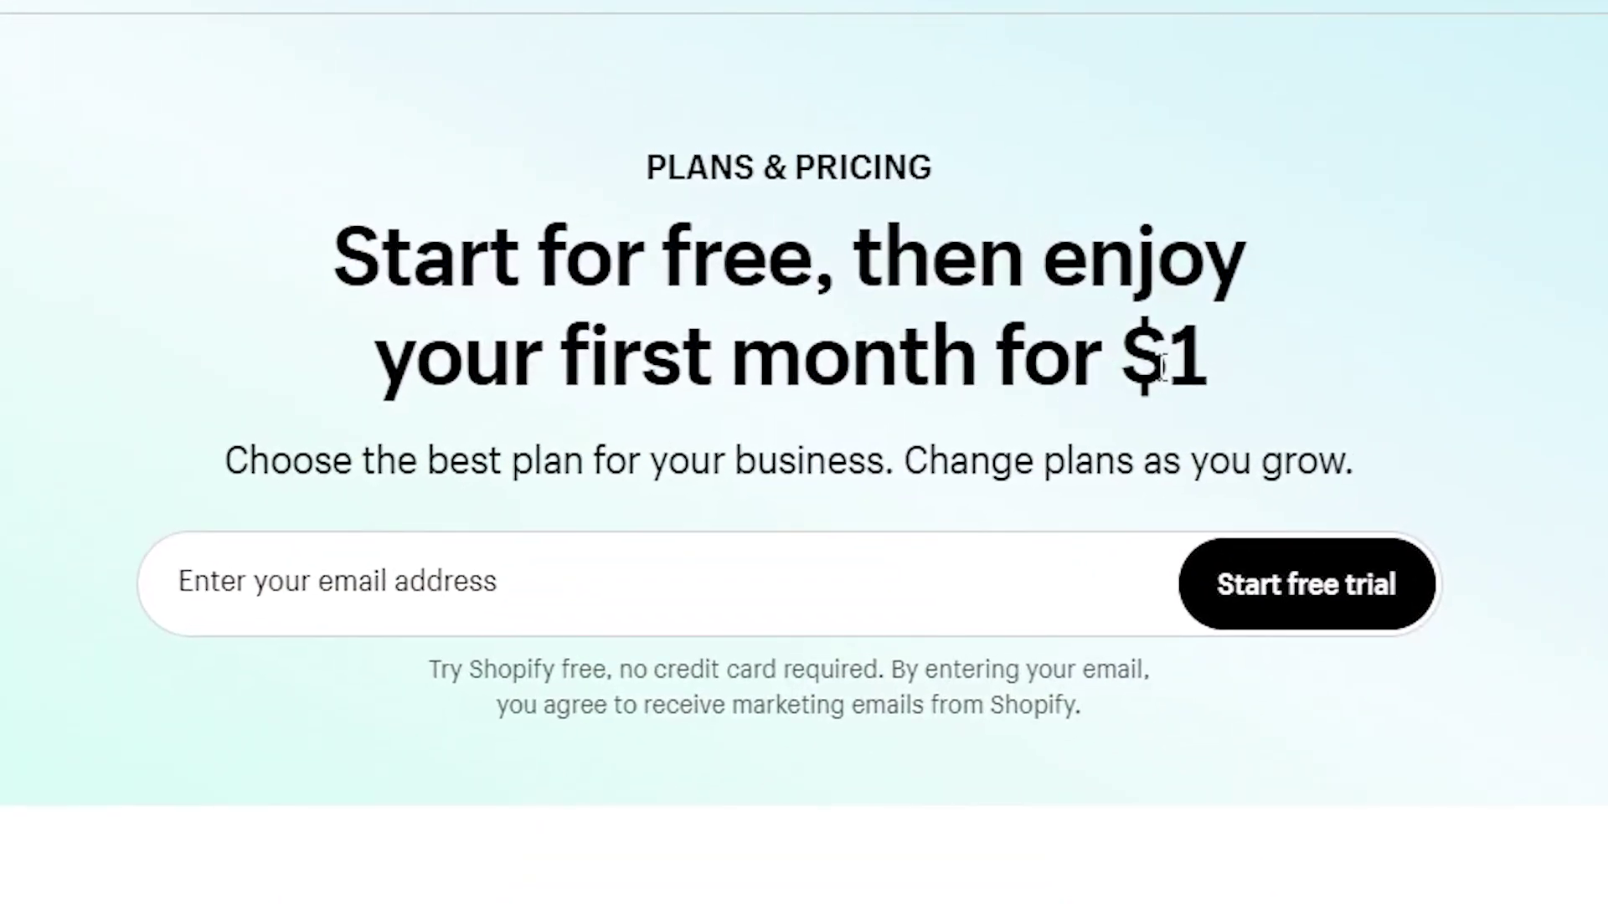
pyautogui.moveTo(336, 216); pyautogui.dragTo(1321, 369)
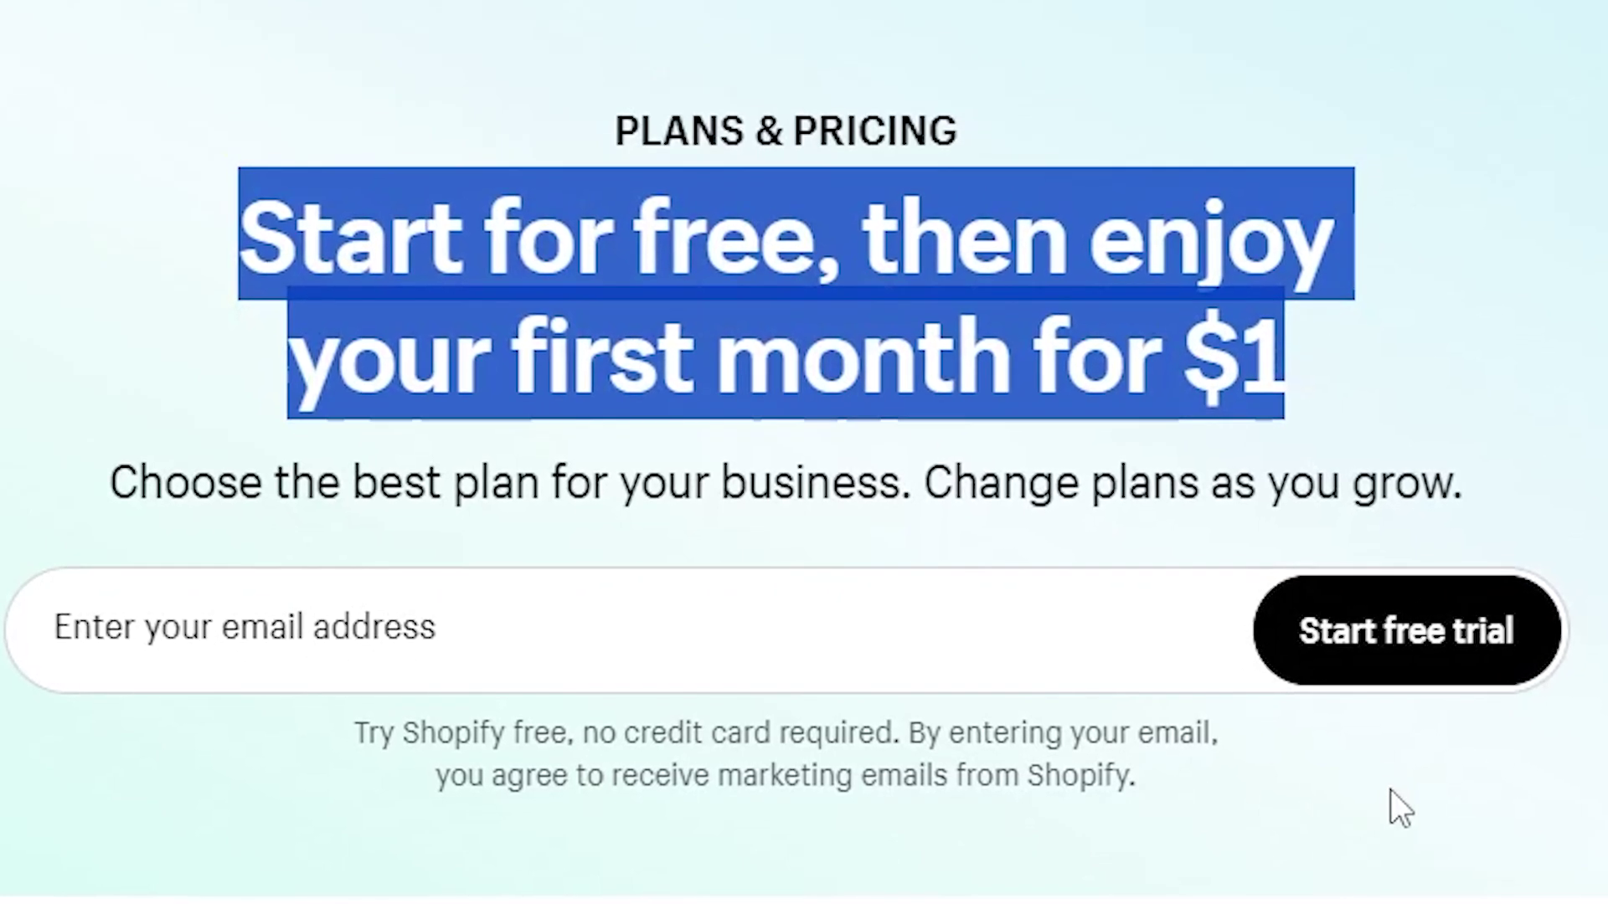
pyautogui.click(1453, 438)
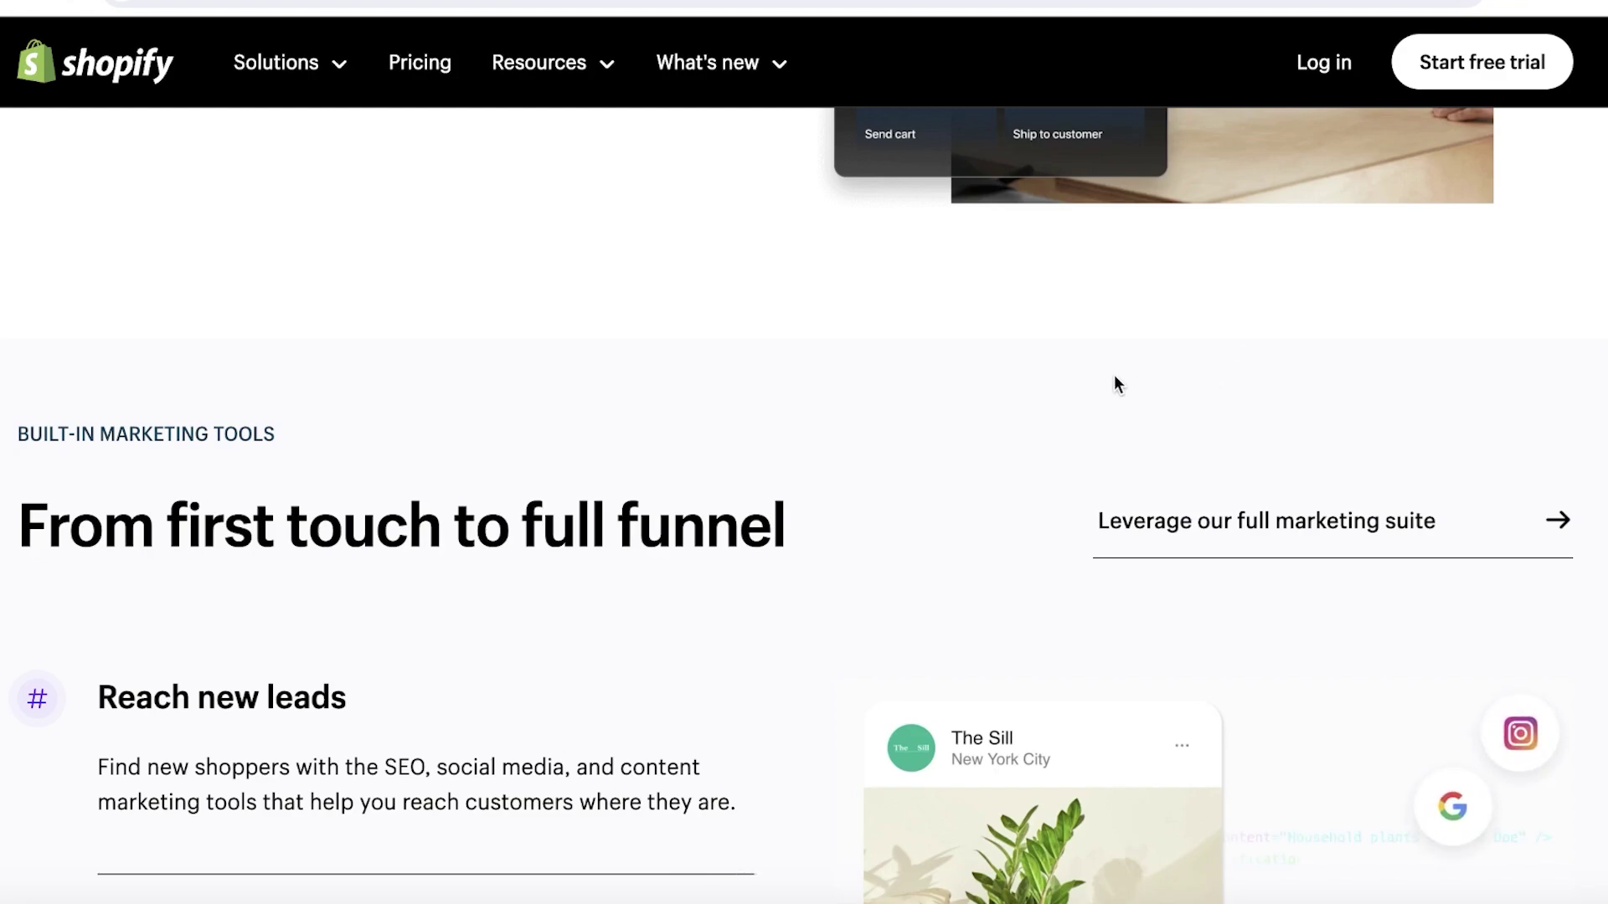
# Start a free trial, skip all starter questions and keep Pakistan as the business location
pyautogui.click(1461, 81)
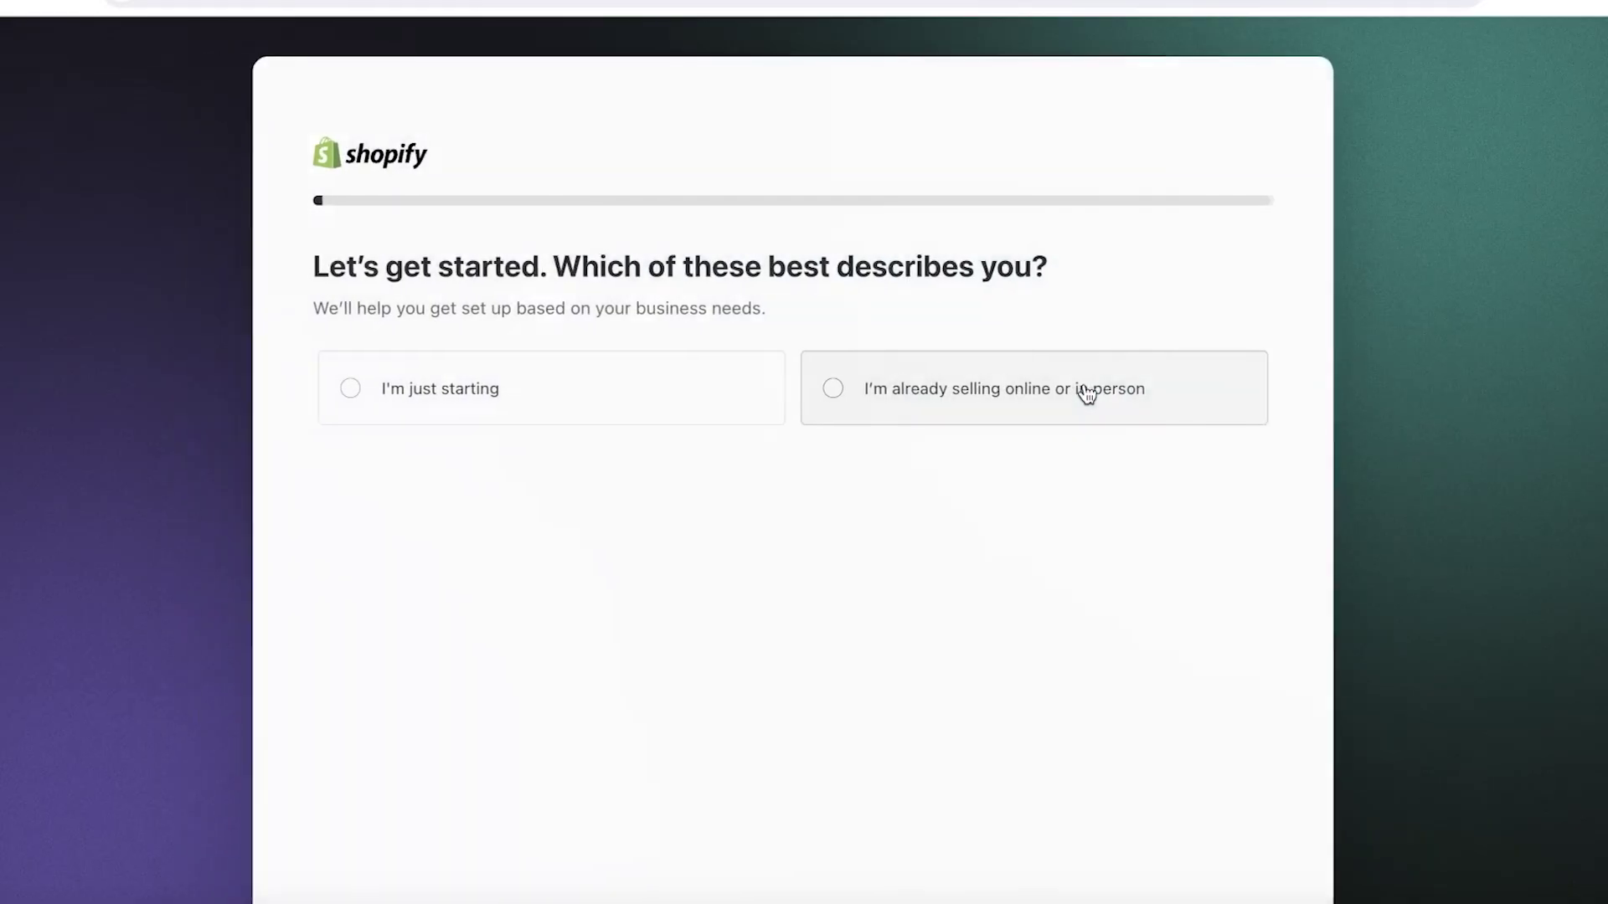
pyautogui.scroll(-2, 1052, 510)
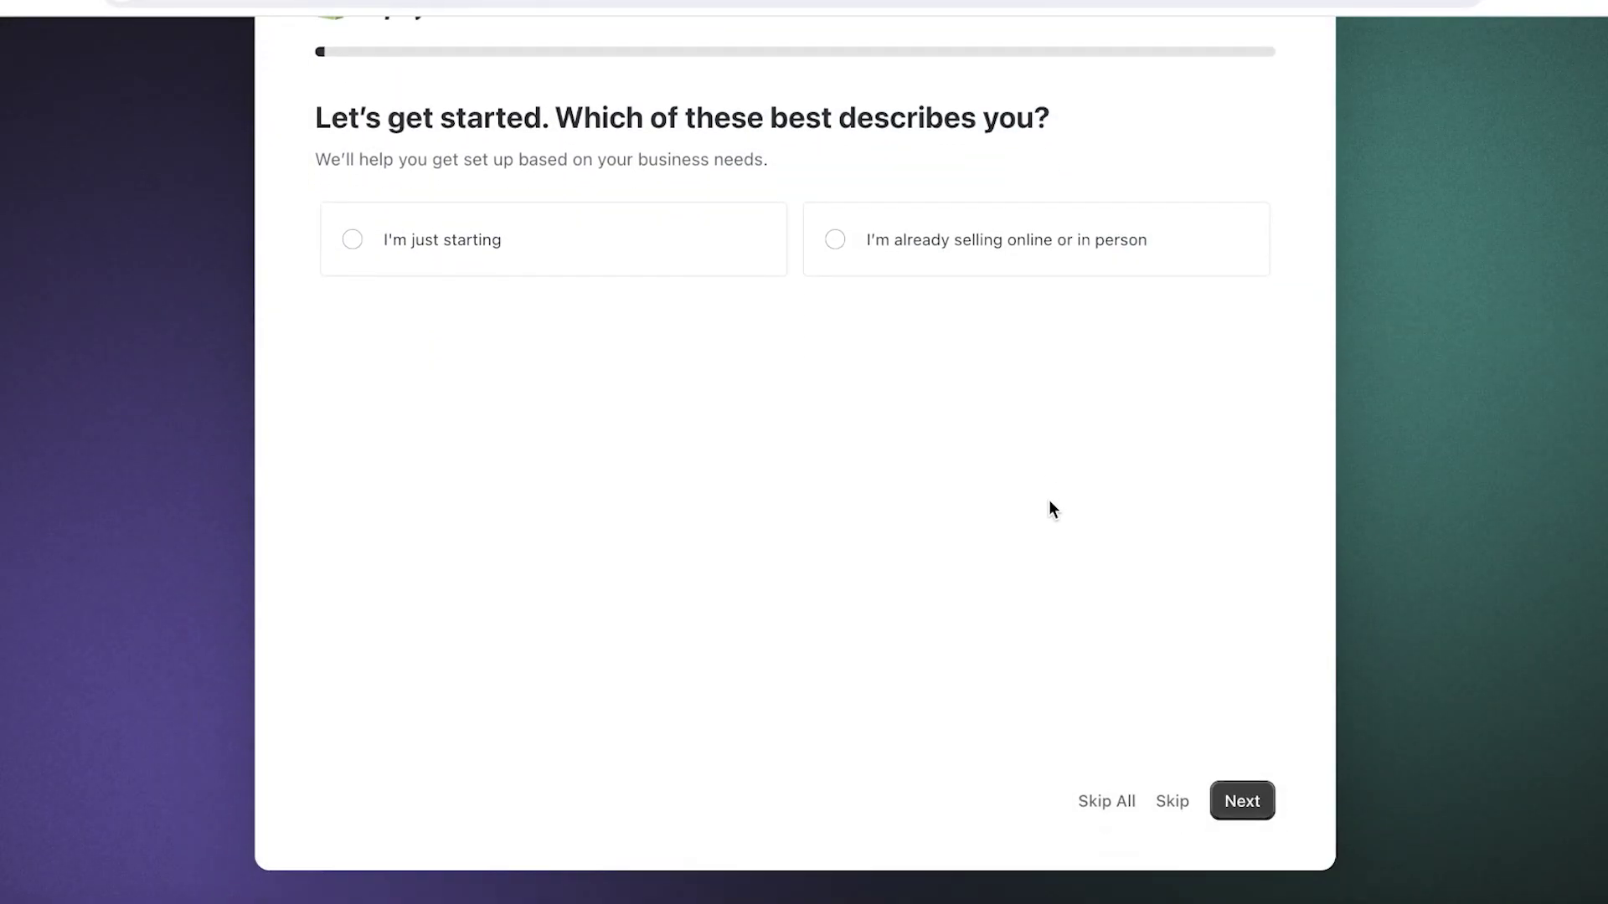
pyautogui.scroll(1, 896, 554)
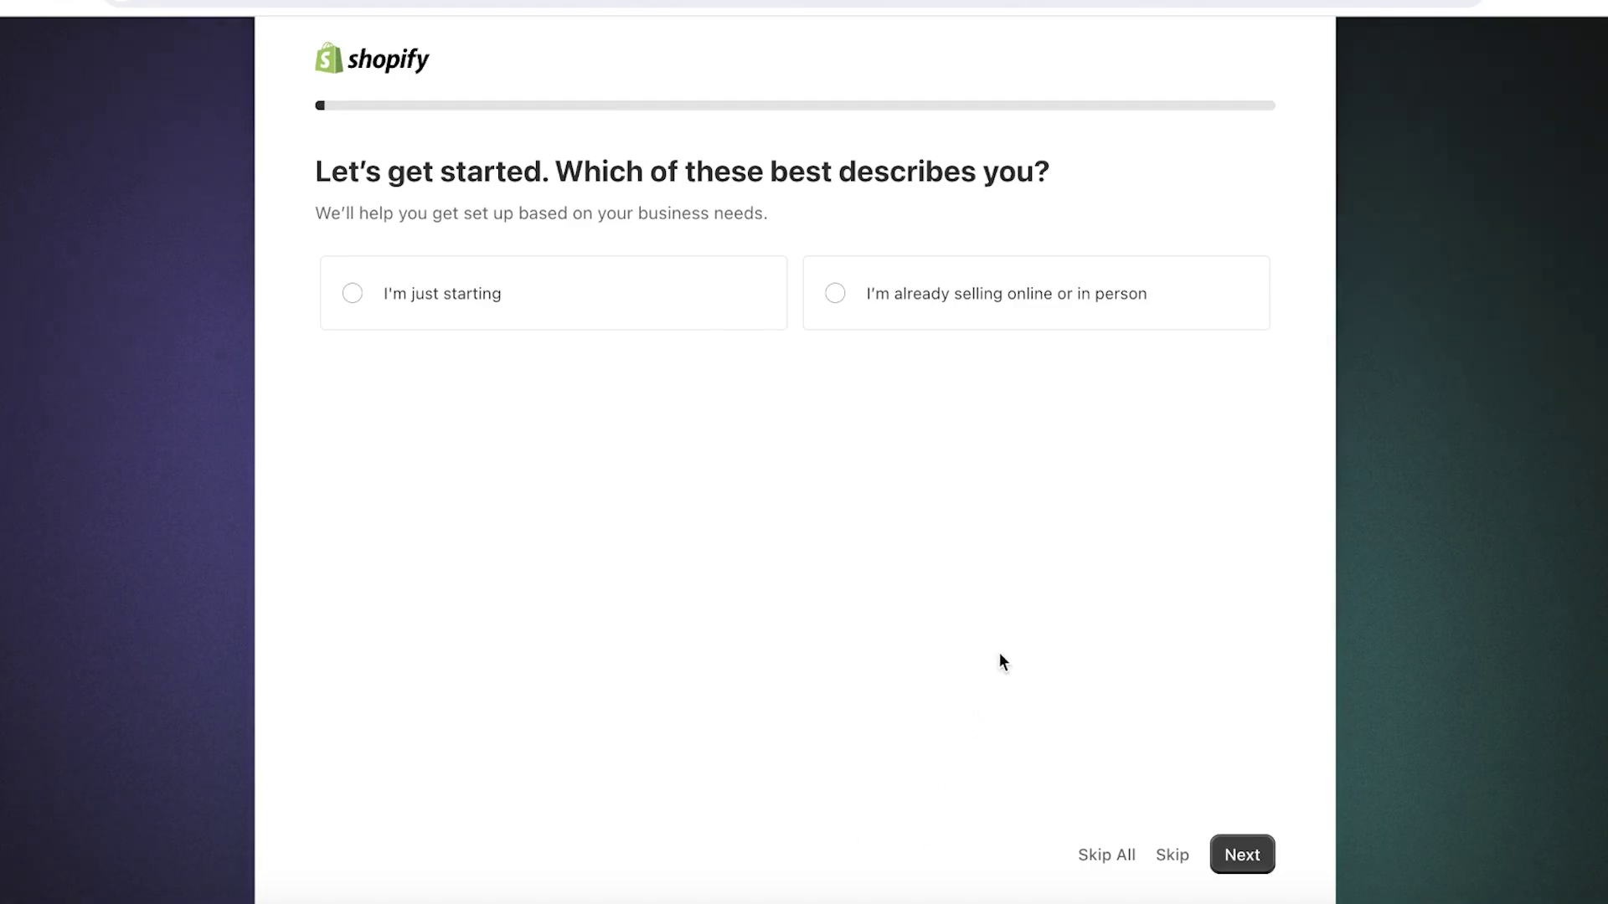
pyautogui.click(1122, 854)
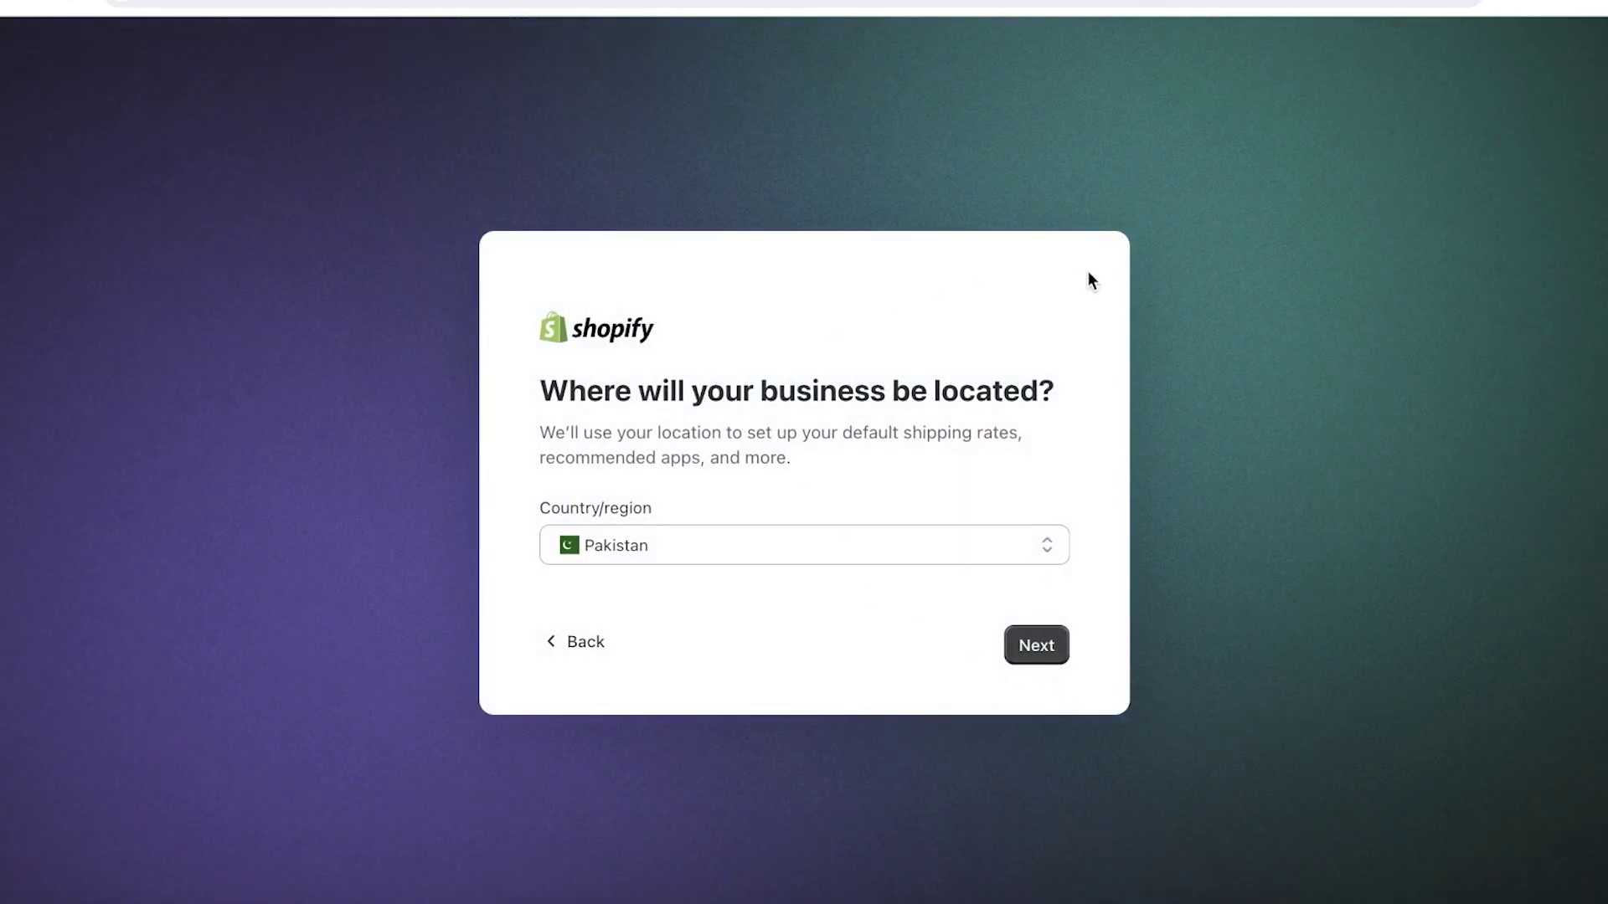
pyautogui.click(1041, 646)
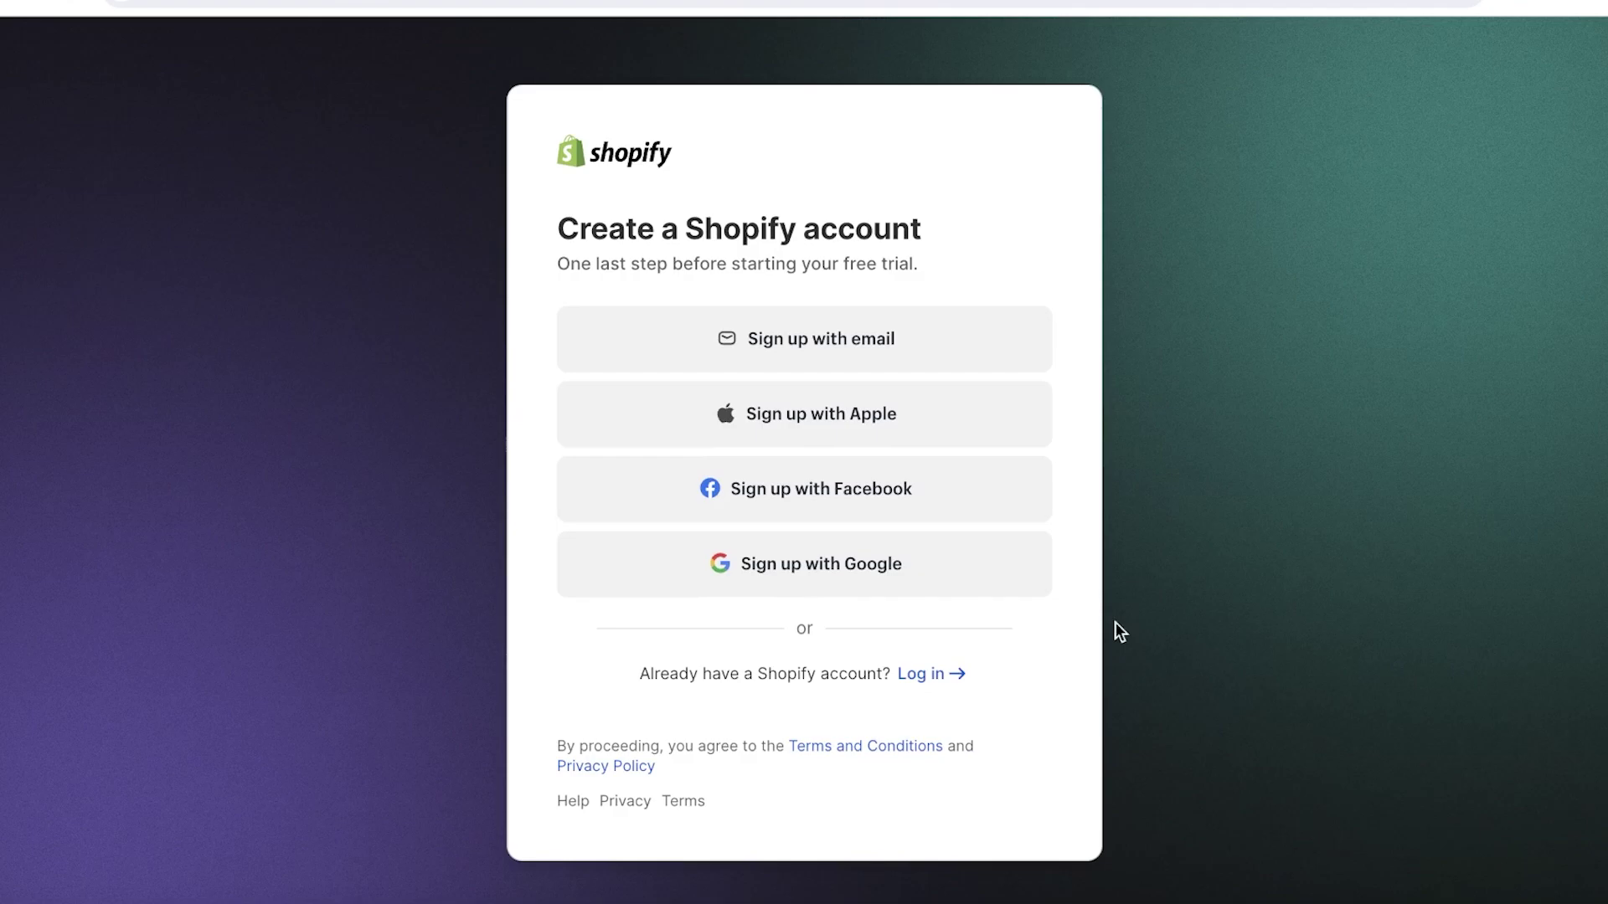
# Sign up for the store with an Apple ID, submitting the account's e-mail address
pyautogui.click(778, 437)
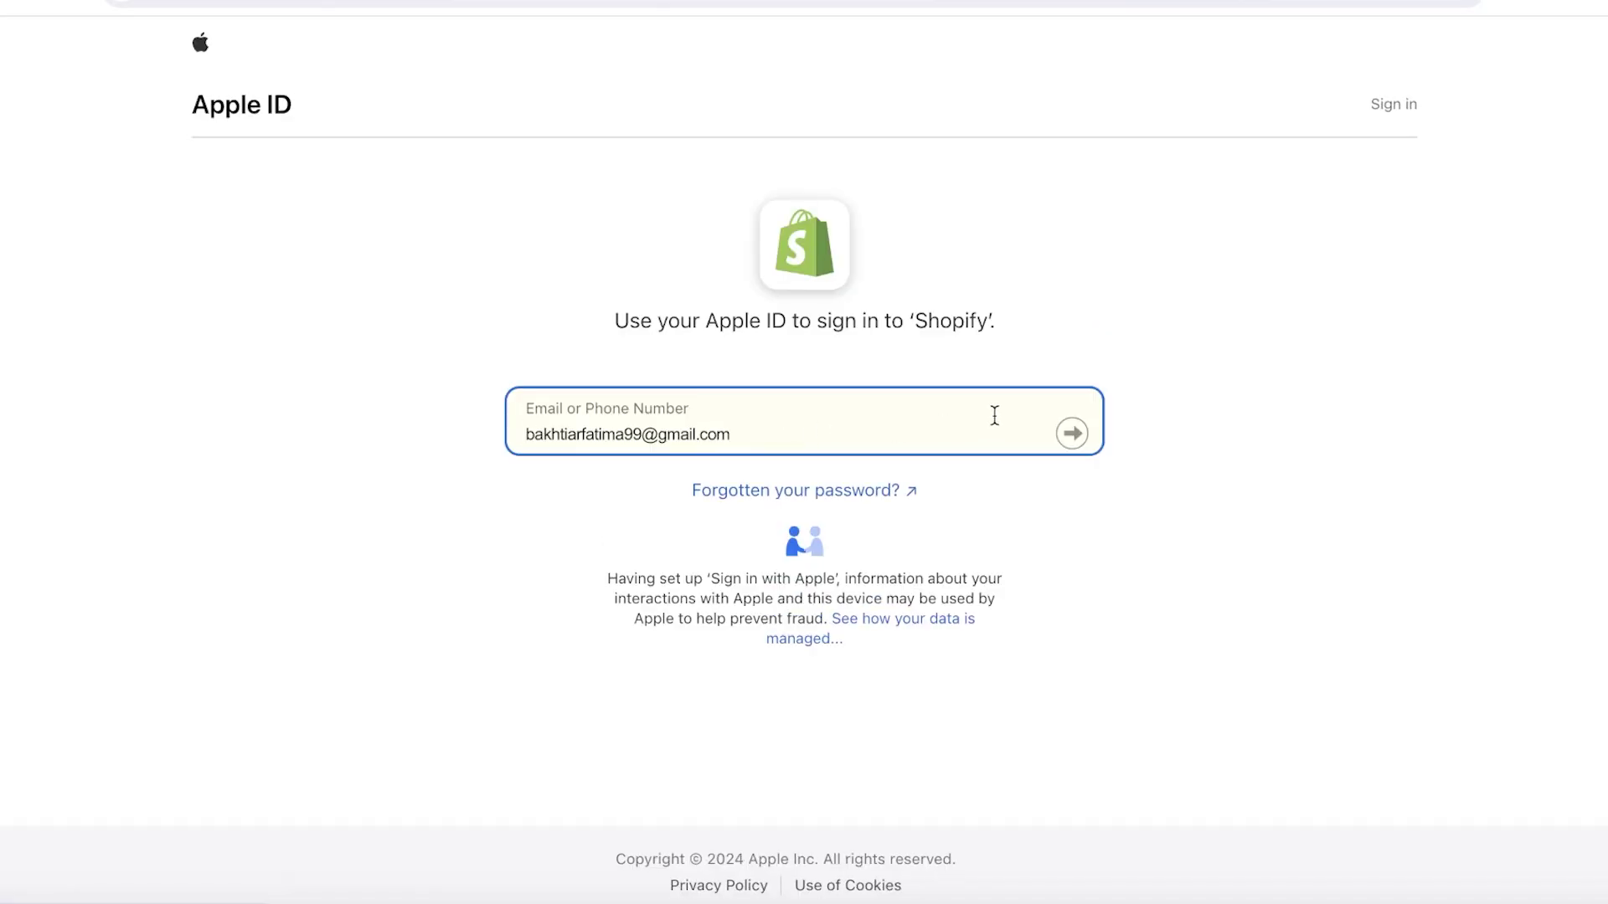
pyautogui.click(1072, 434)
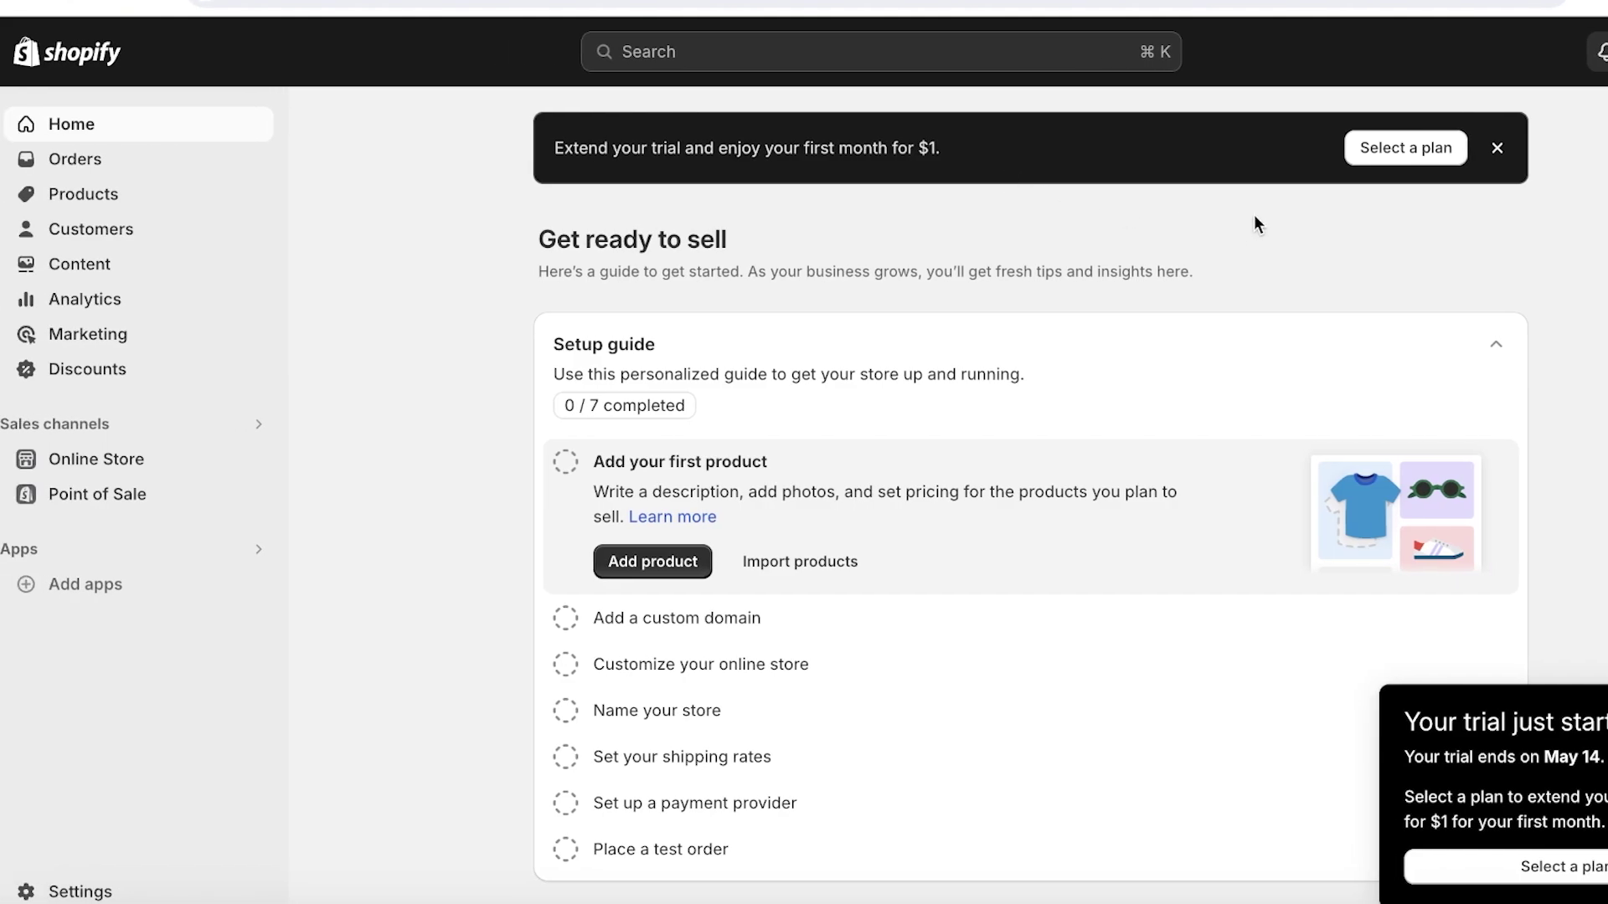
# Subscribe to the Basic plan and confirm the store's business address
pyautogui.click(1412, 156)
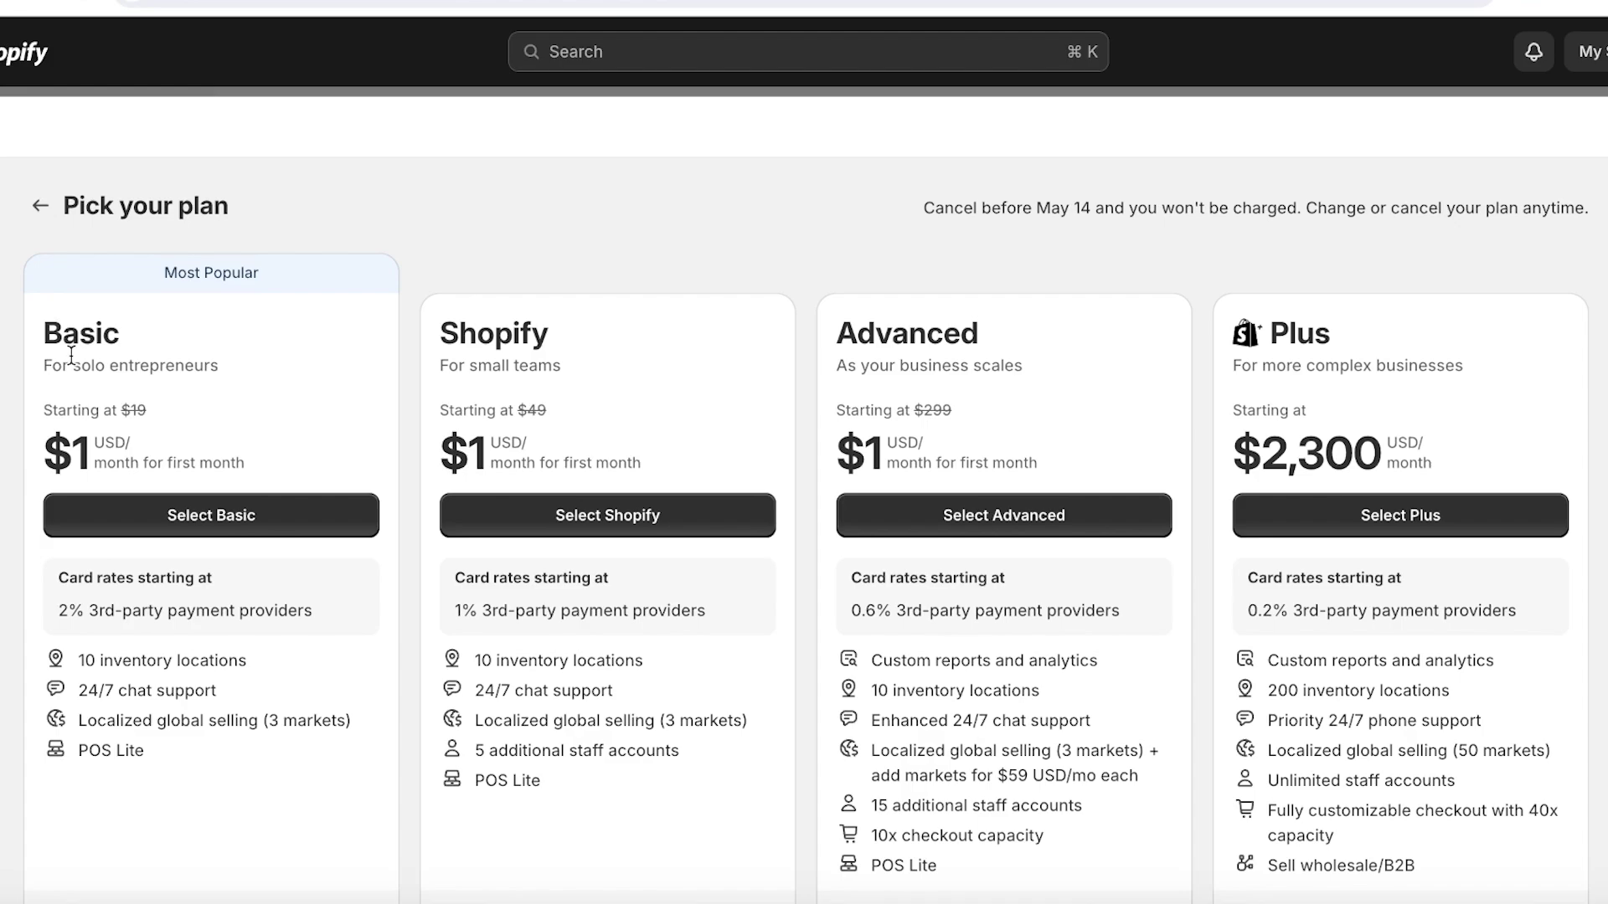
pyautogui.click(214, 517)
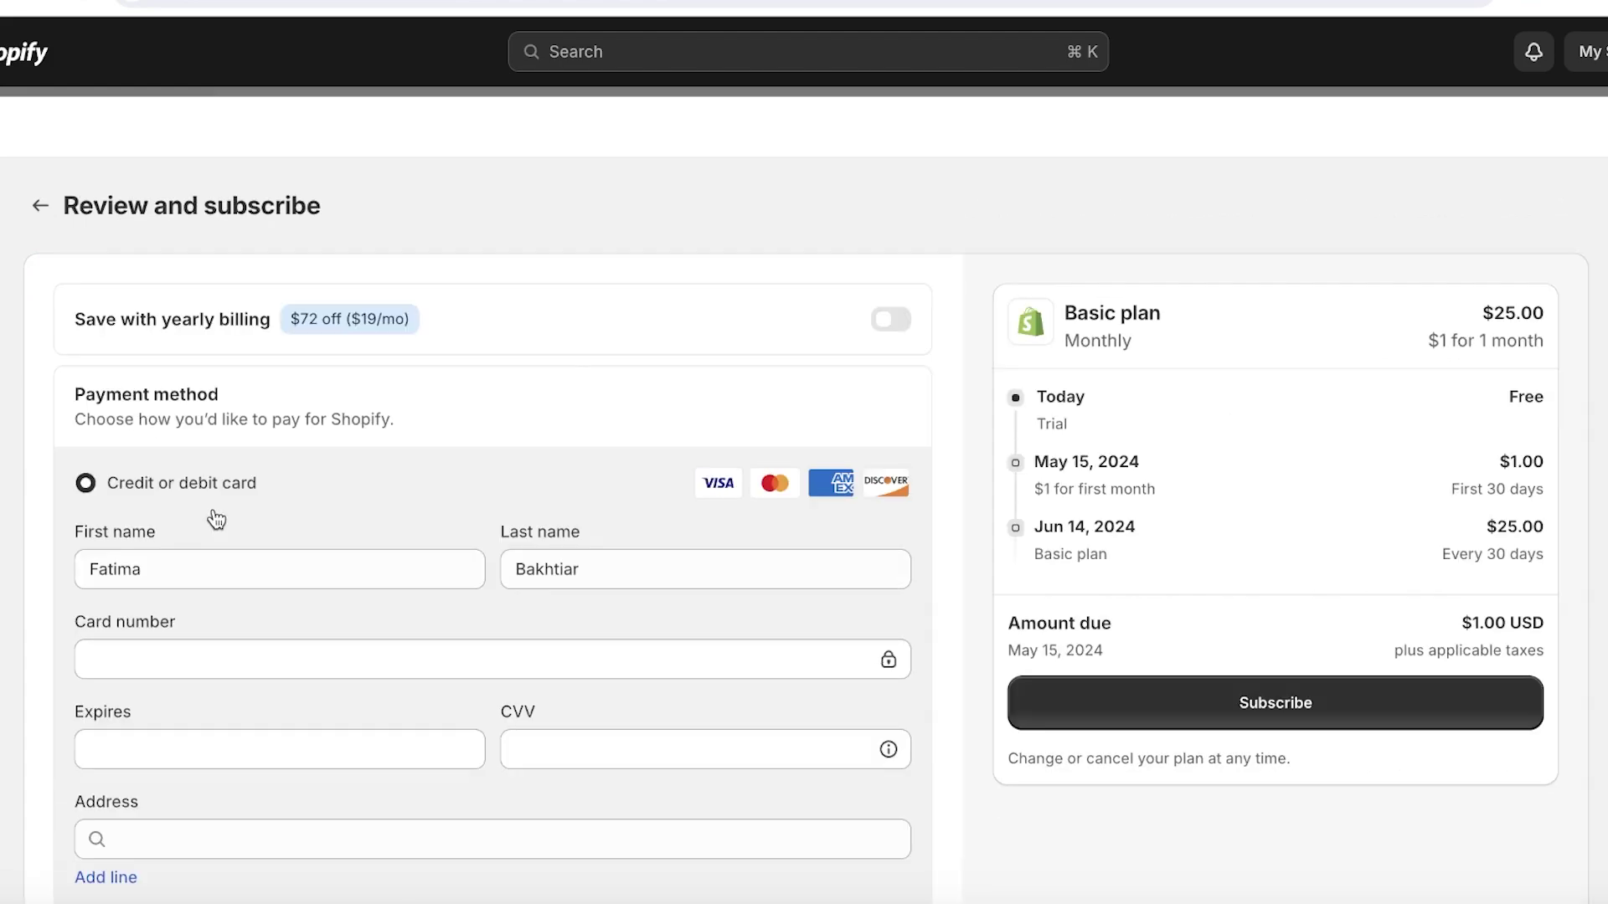
pyautogui.scroll(-3, 461, 394)
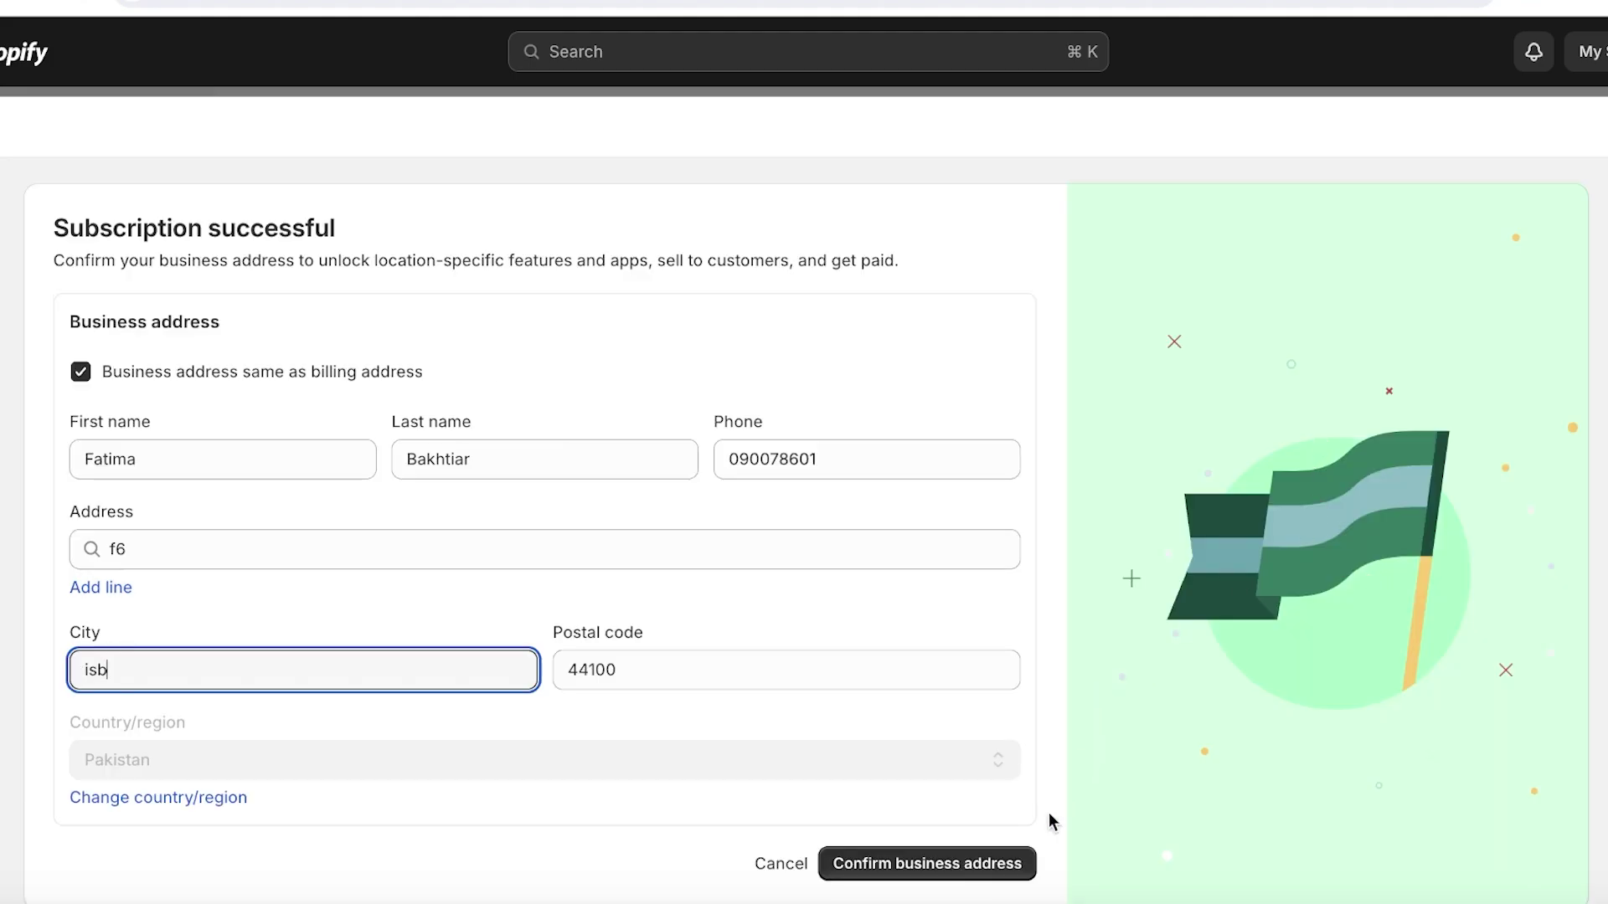
pyautogui.click(970, 874)
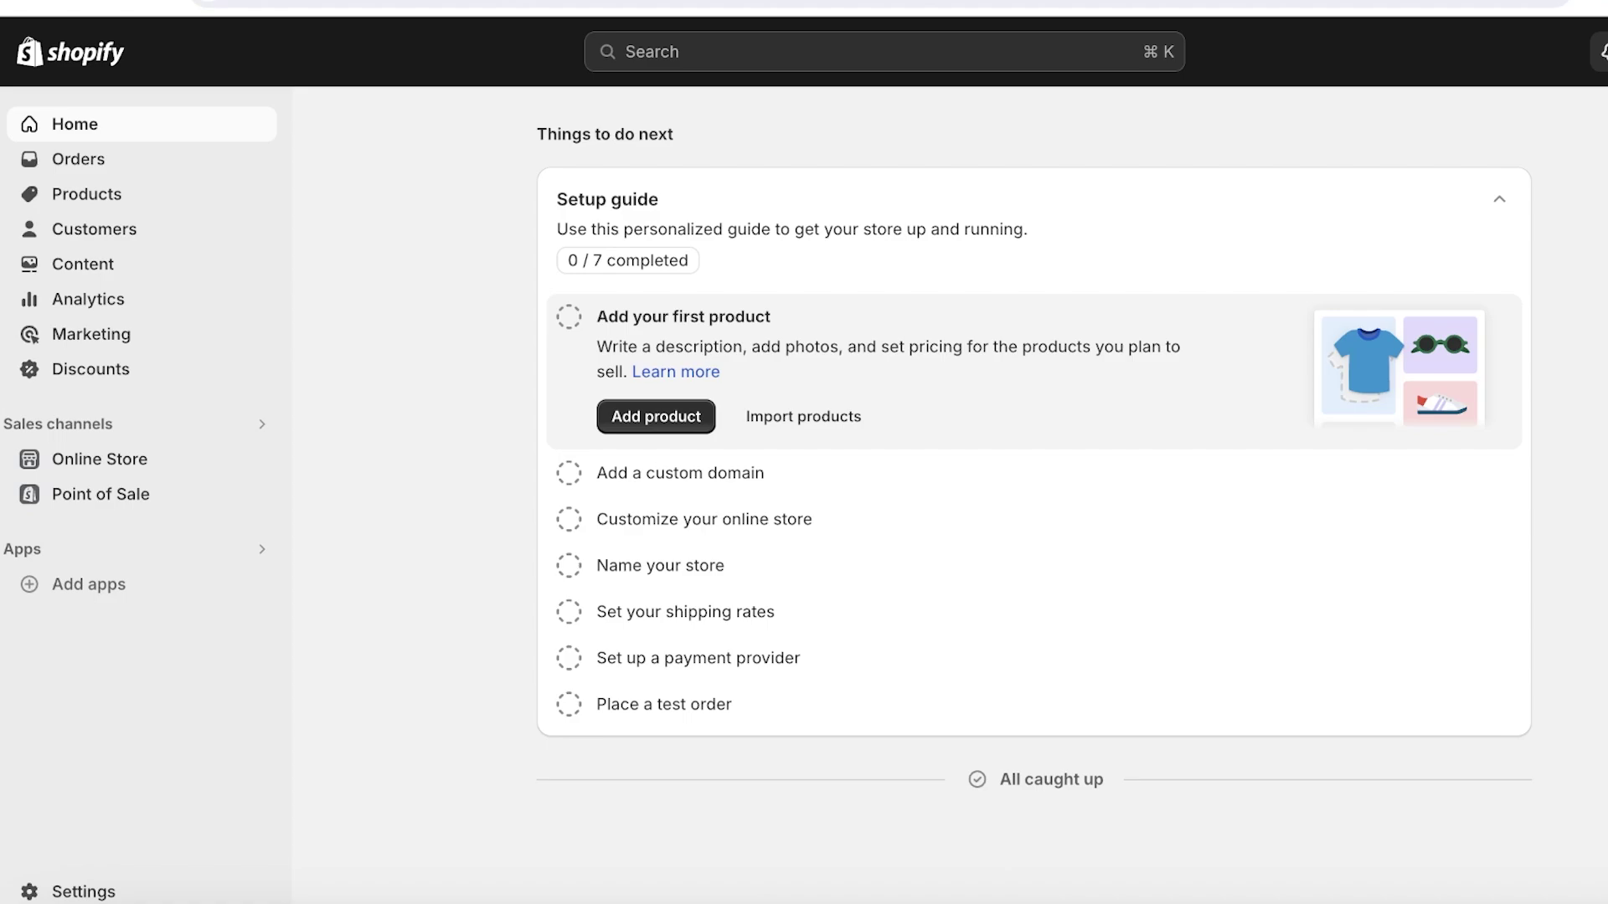
# Review the current Dawn theme and popular free themes, then go to the Theme Store
pyautogui.click(114, 460)
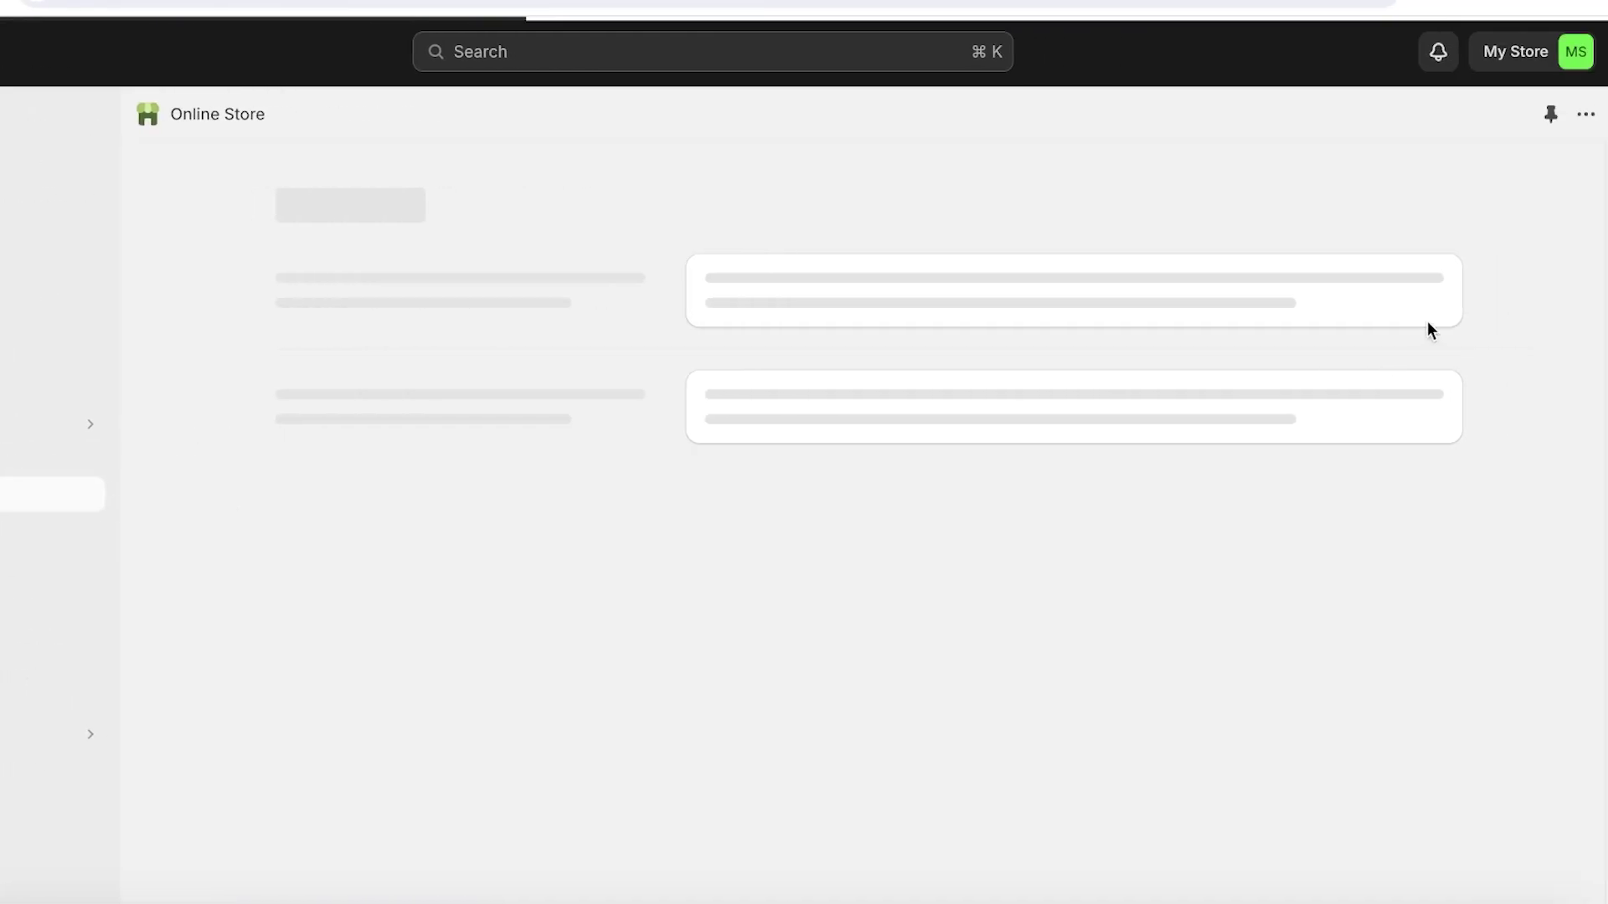
pyautogui.scroll(-6, 693, 456)
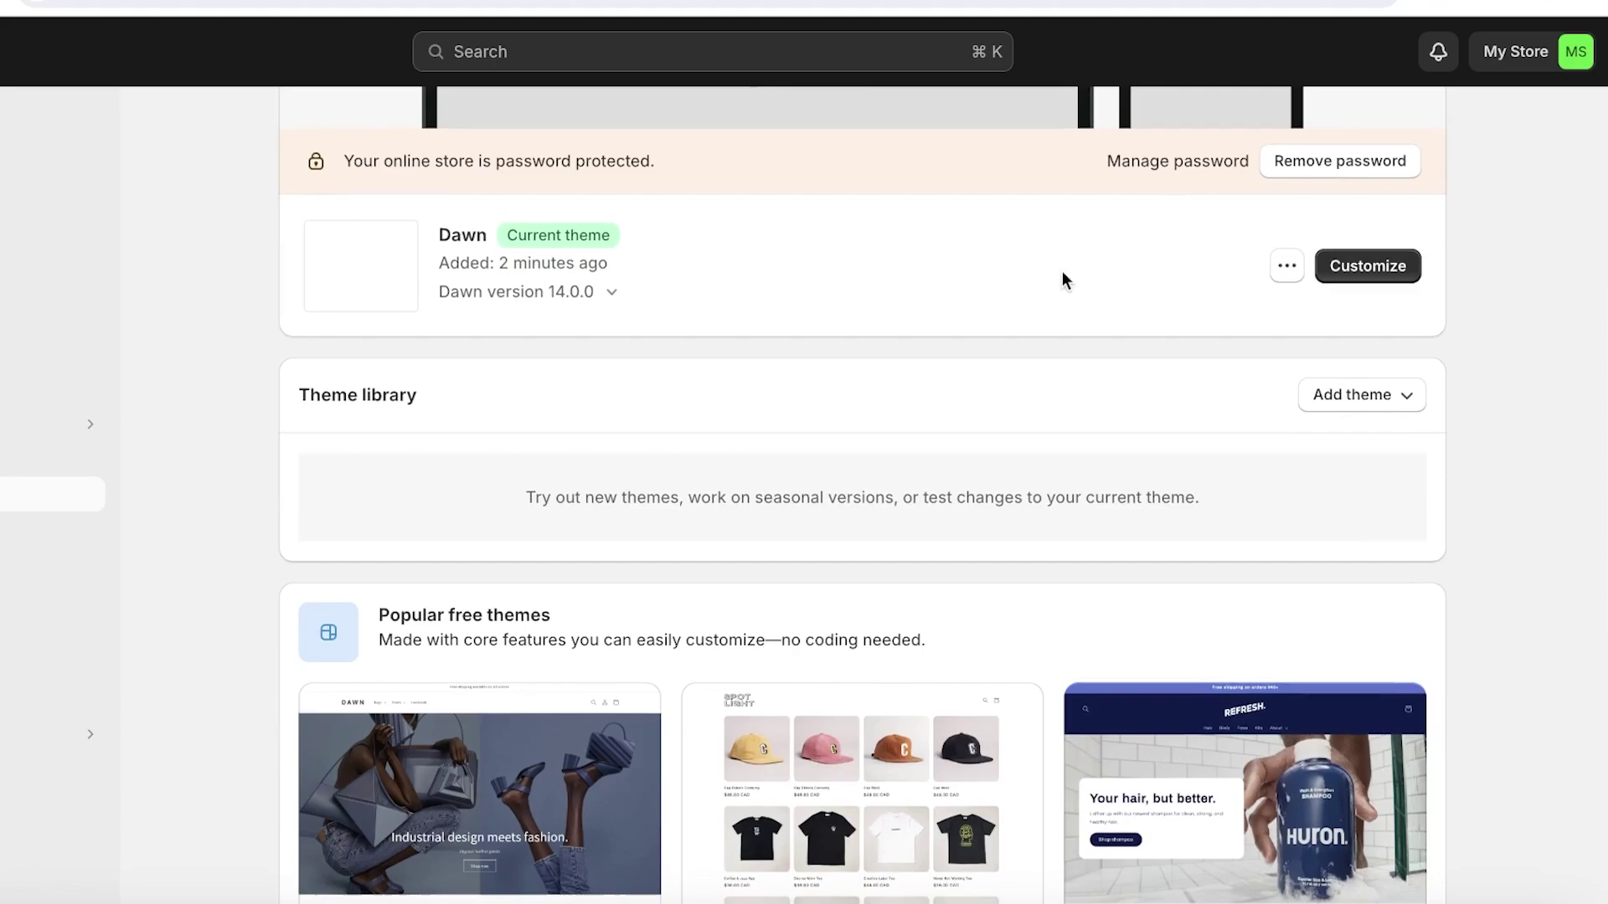
pyautogui.scroll(-8, 636, 427)
pyautogui.scroll(4, 1159, 392)
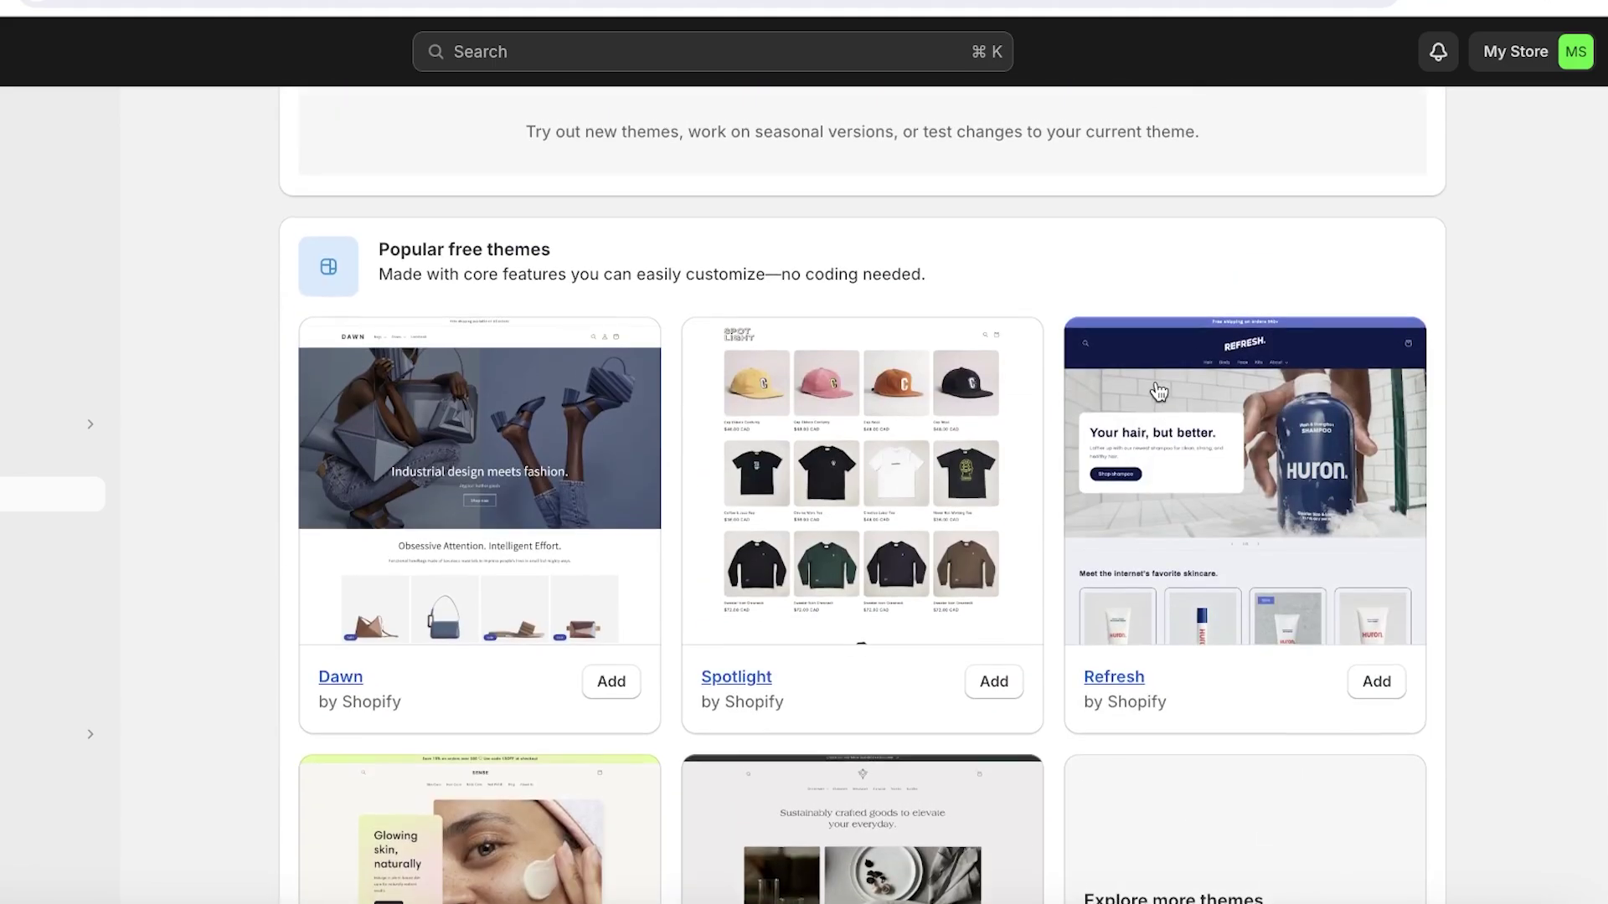
pyautogui.scroll(3, 1155, 388)
pyautogui.scroll(3, 863, 142)
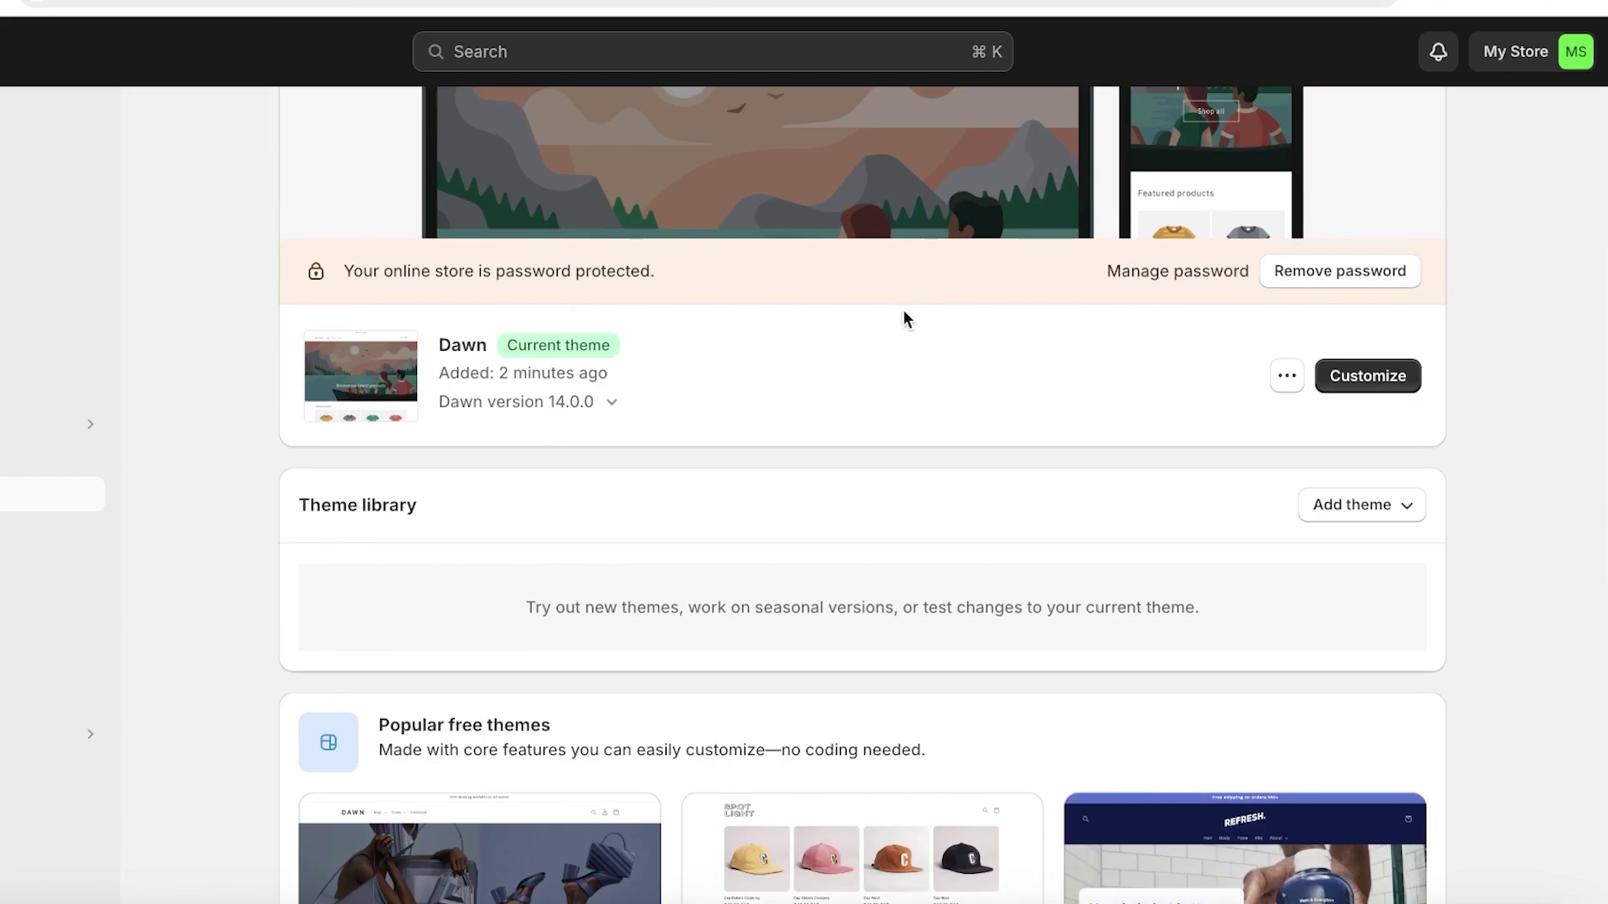
pyautogui.scroll(-2, 904, 311)
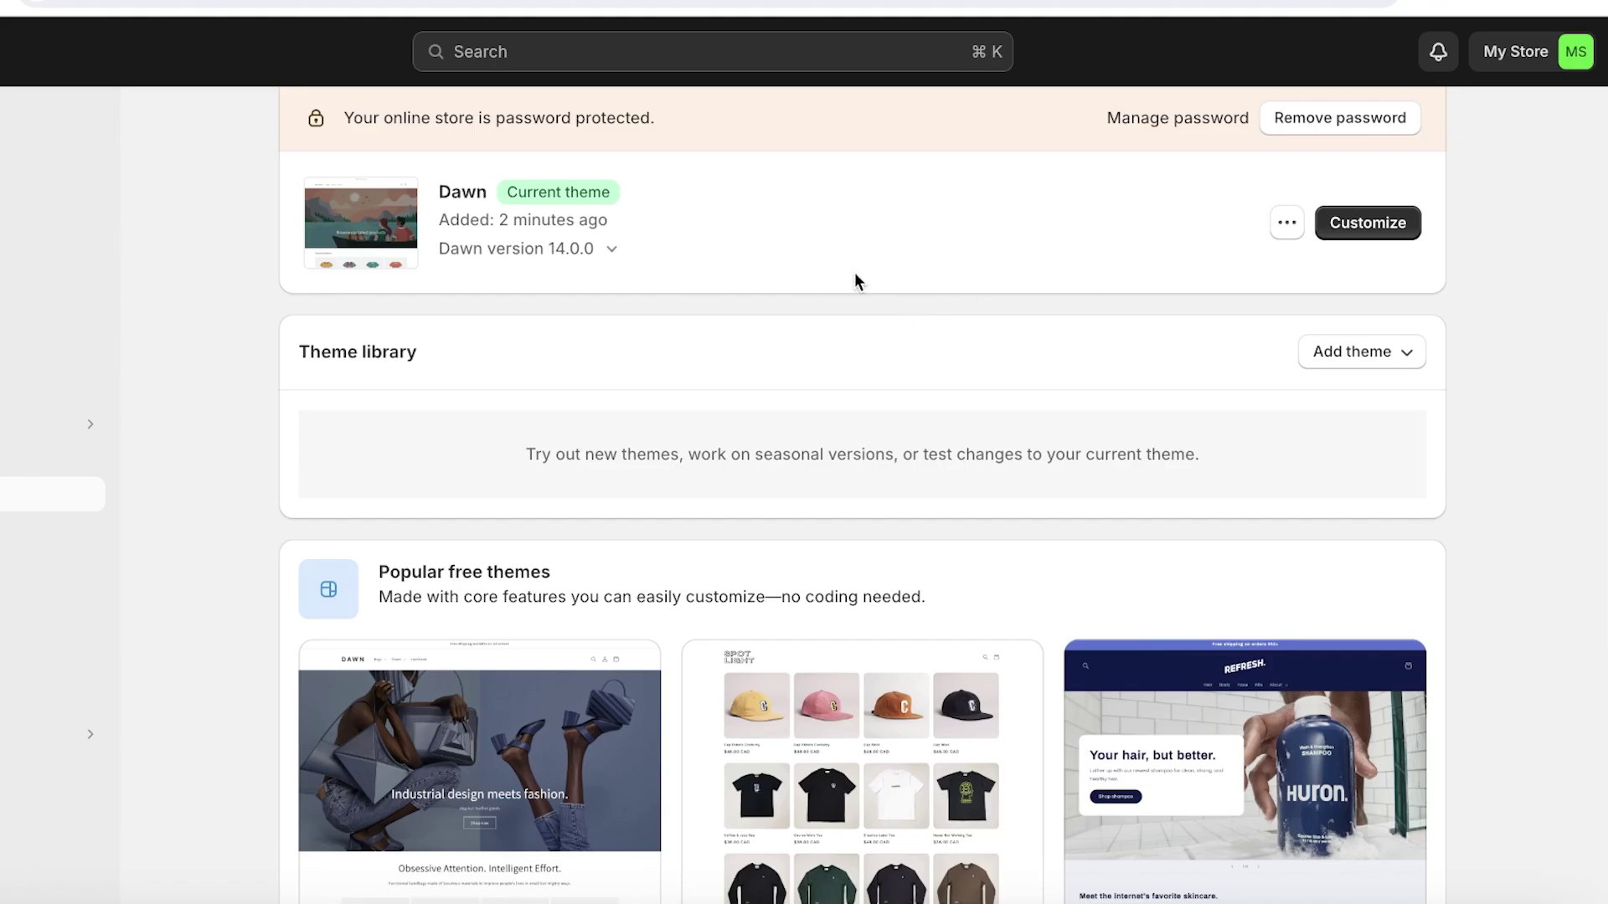
pyautogui.scroll(-1, 855, 274)
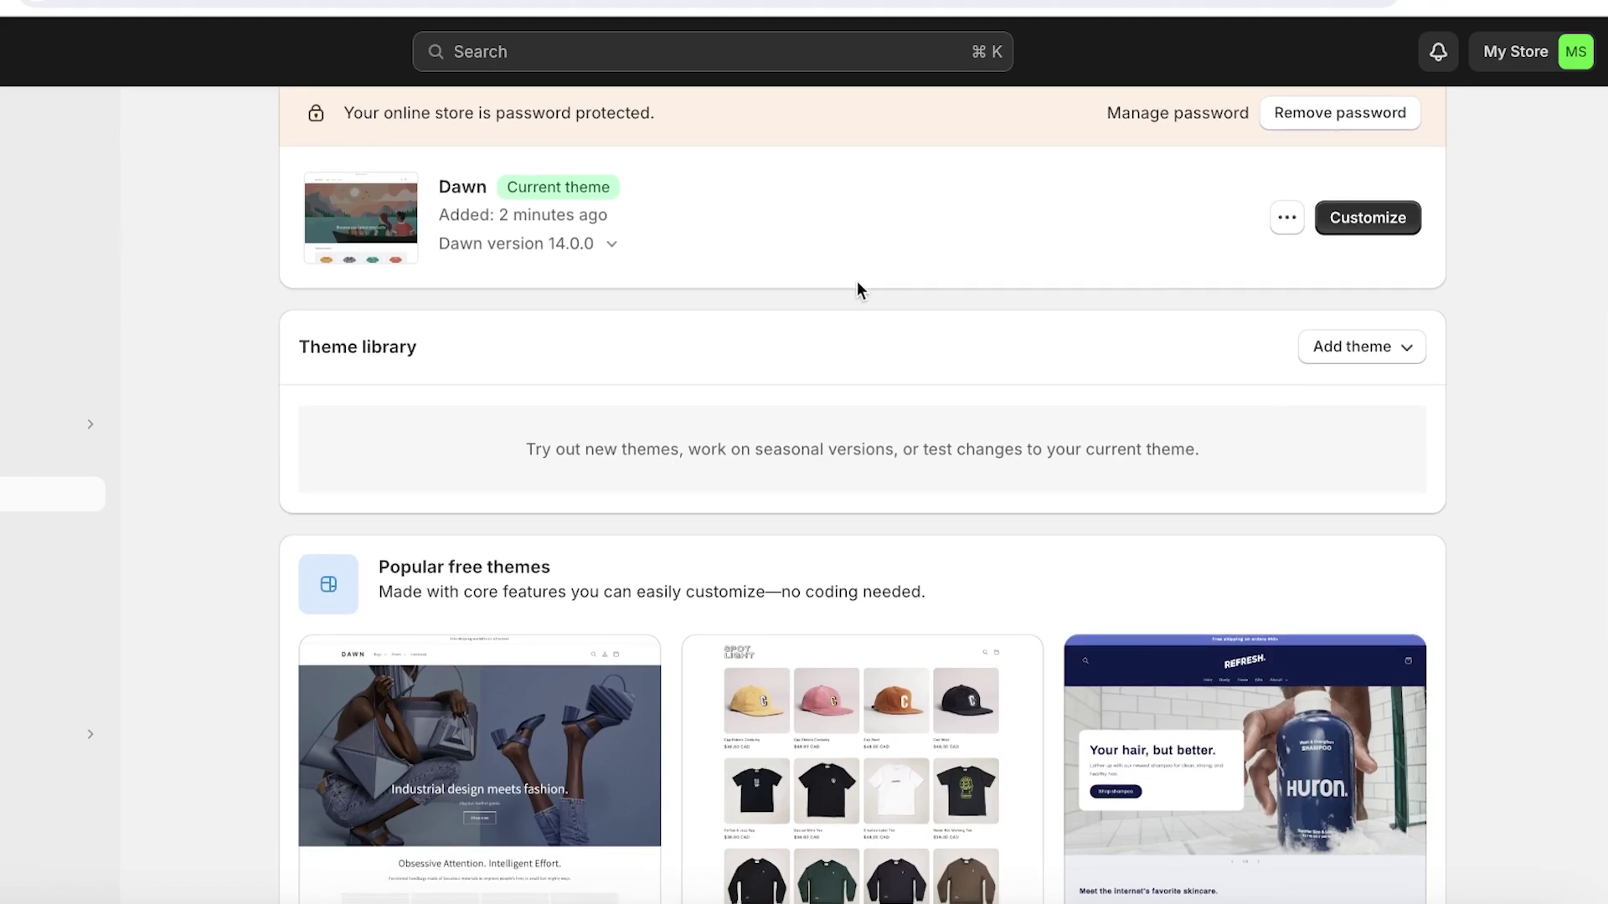
pyautogui.scroll(-7, 852, 295)
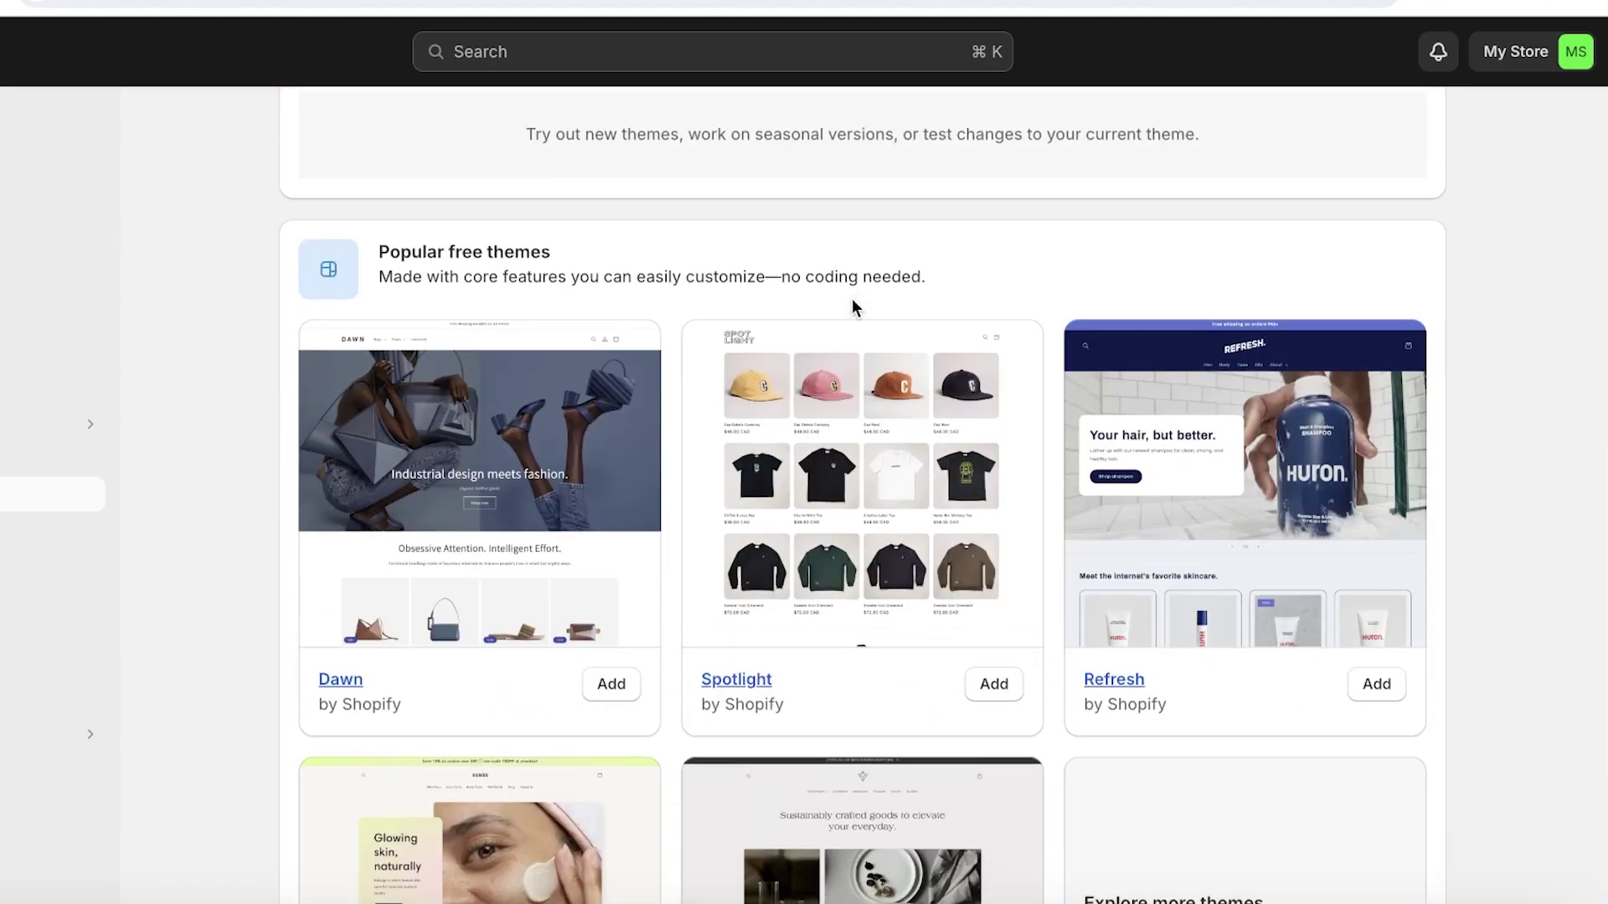
pyautogui.scroll(3, 252, 287)
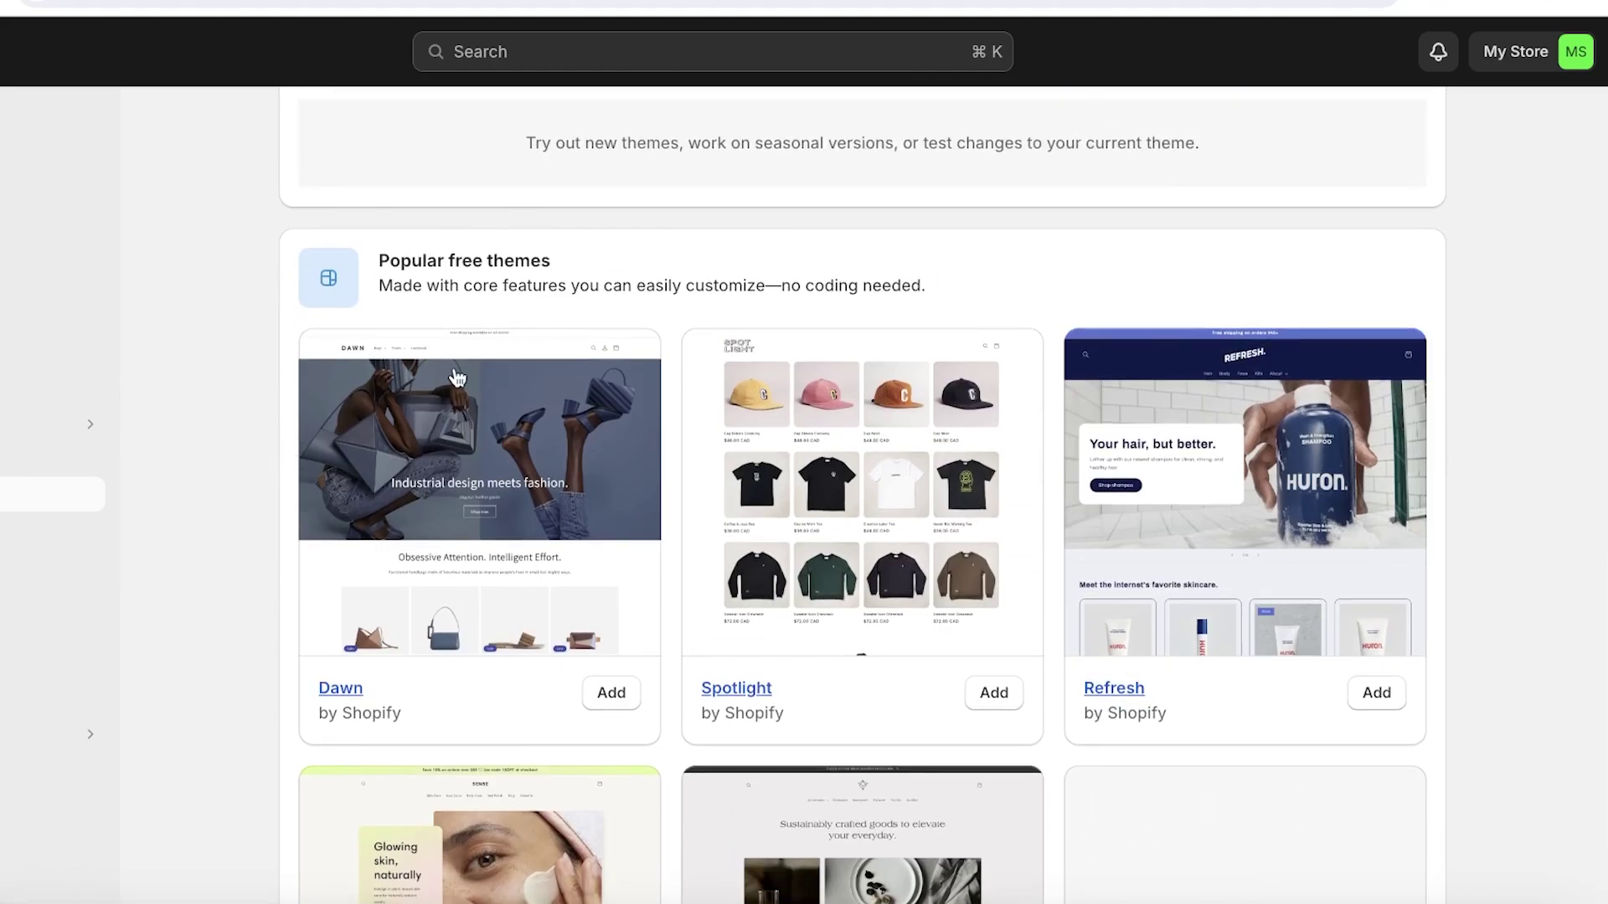
pyautogui.scroll(-3, 416, 446)
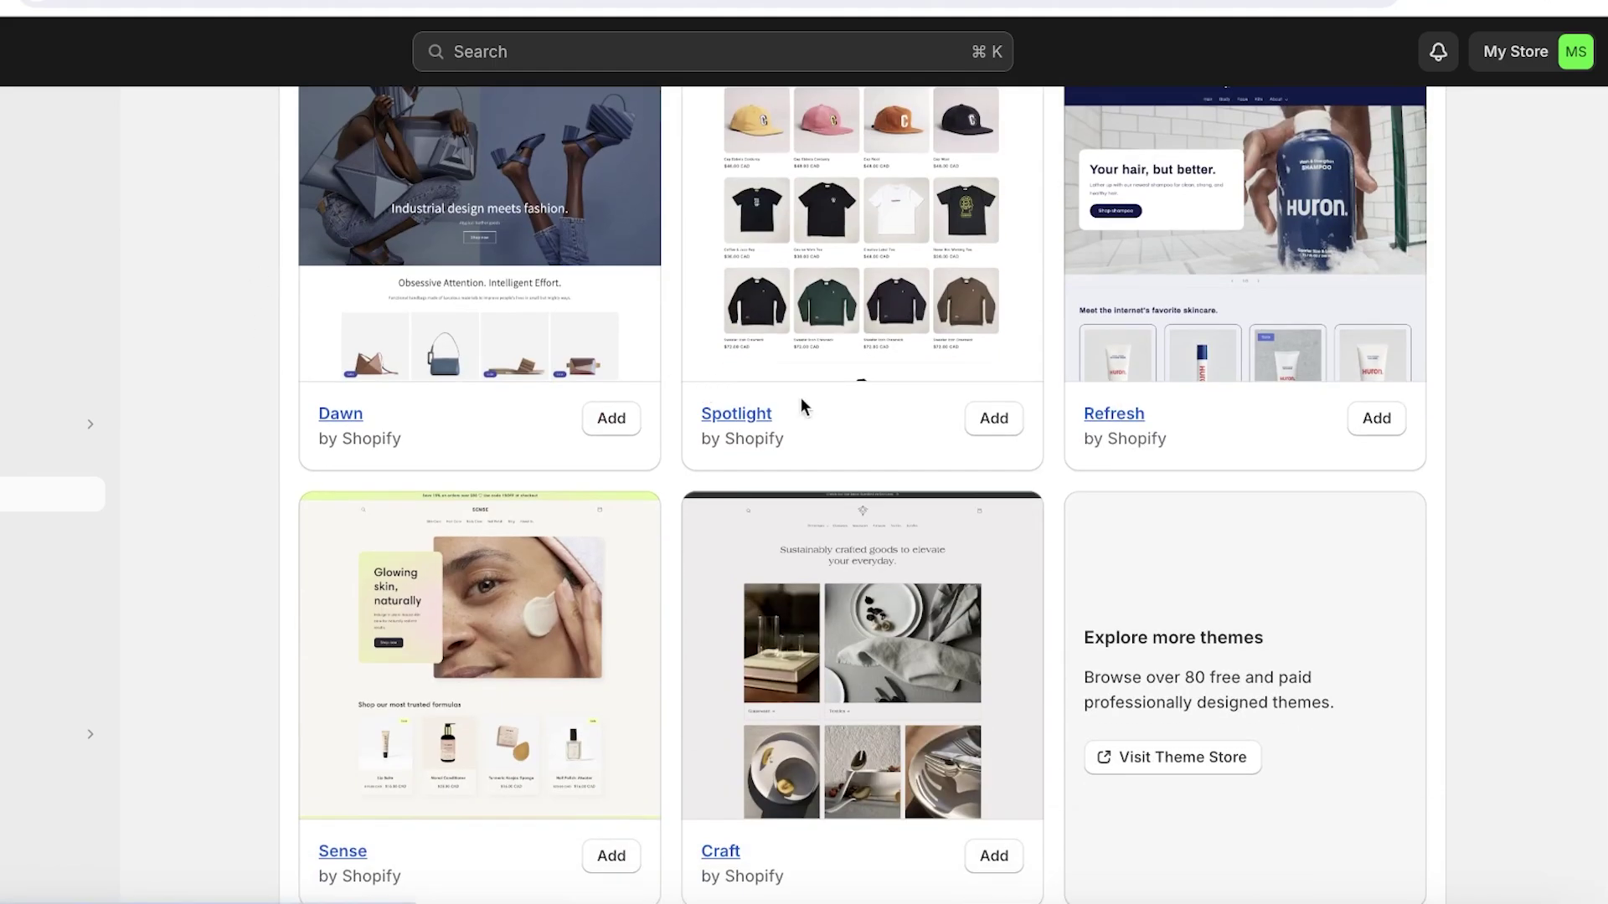
pyautogui.click(1166, 756)
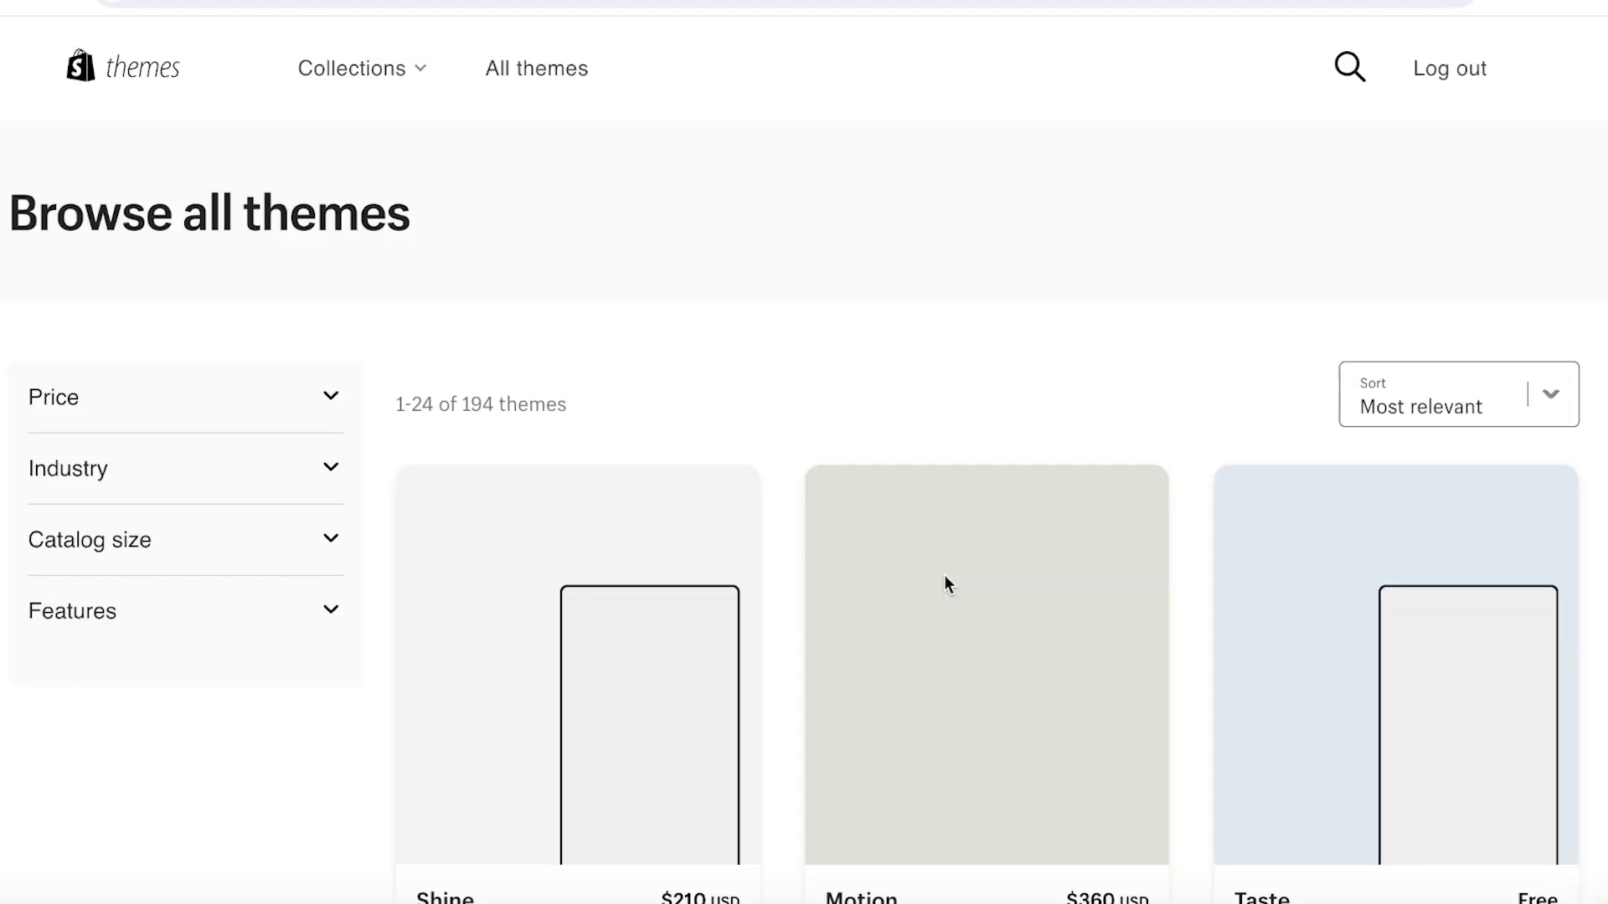
# Filter the theme catalogue by the Free price option and browse the 13 free themes
pyautogui.scroll(-1, 322, 427)
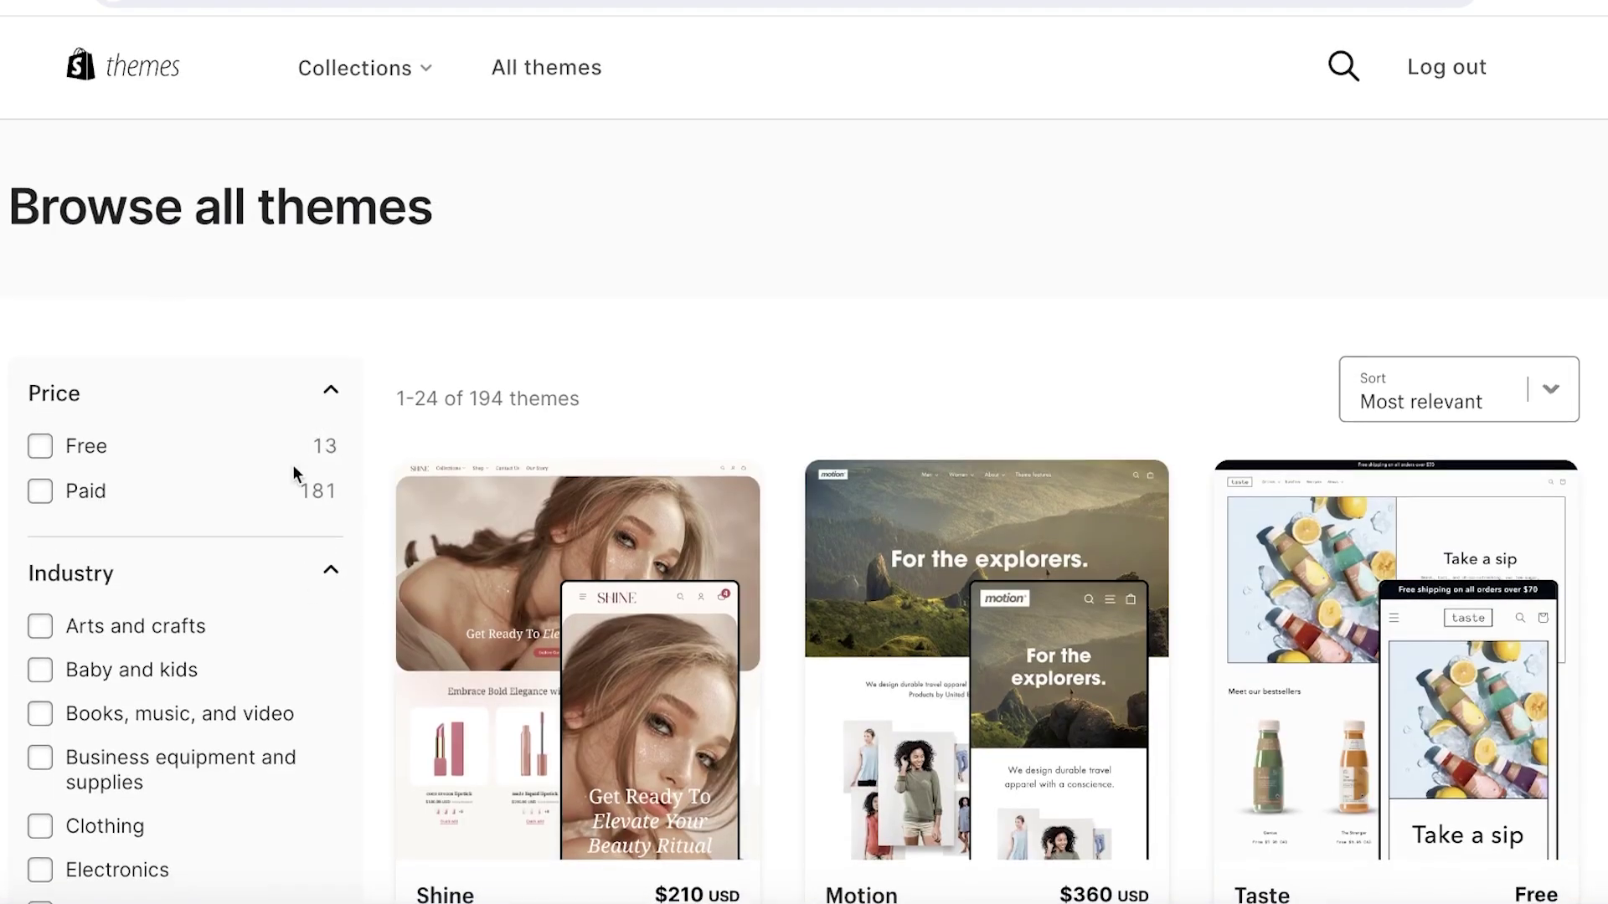
pyautogui.scroll(-3, 293, 470)
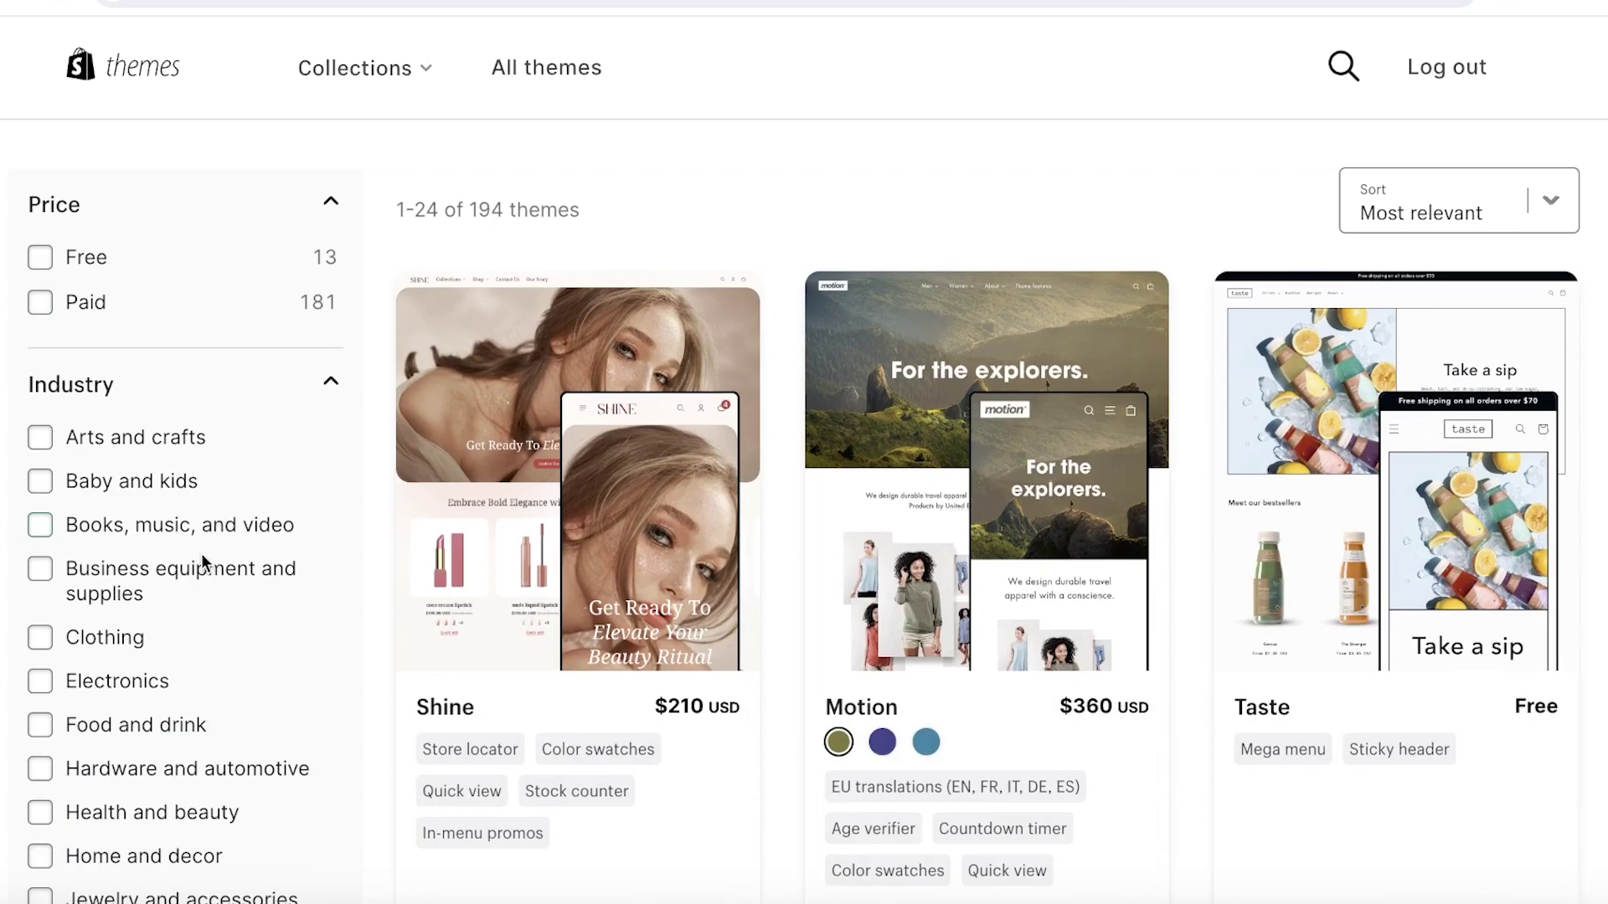
pyautogui.scroll(-3, 192, 586)
pyautogui.scroll(4, 125, 452)
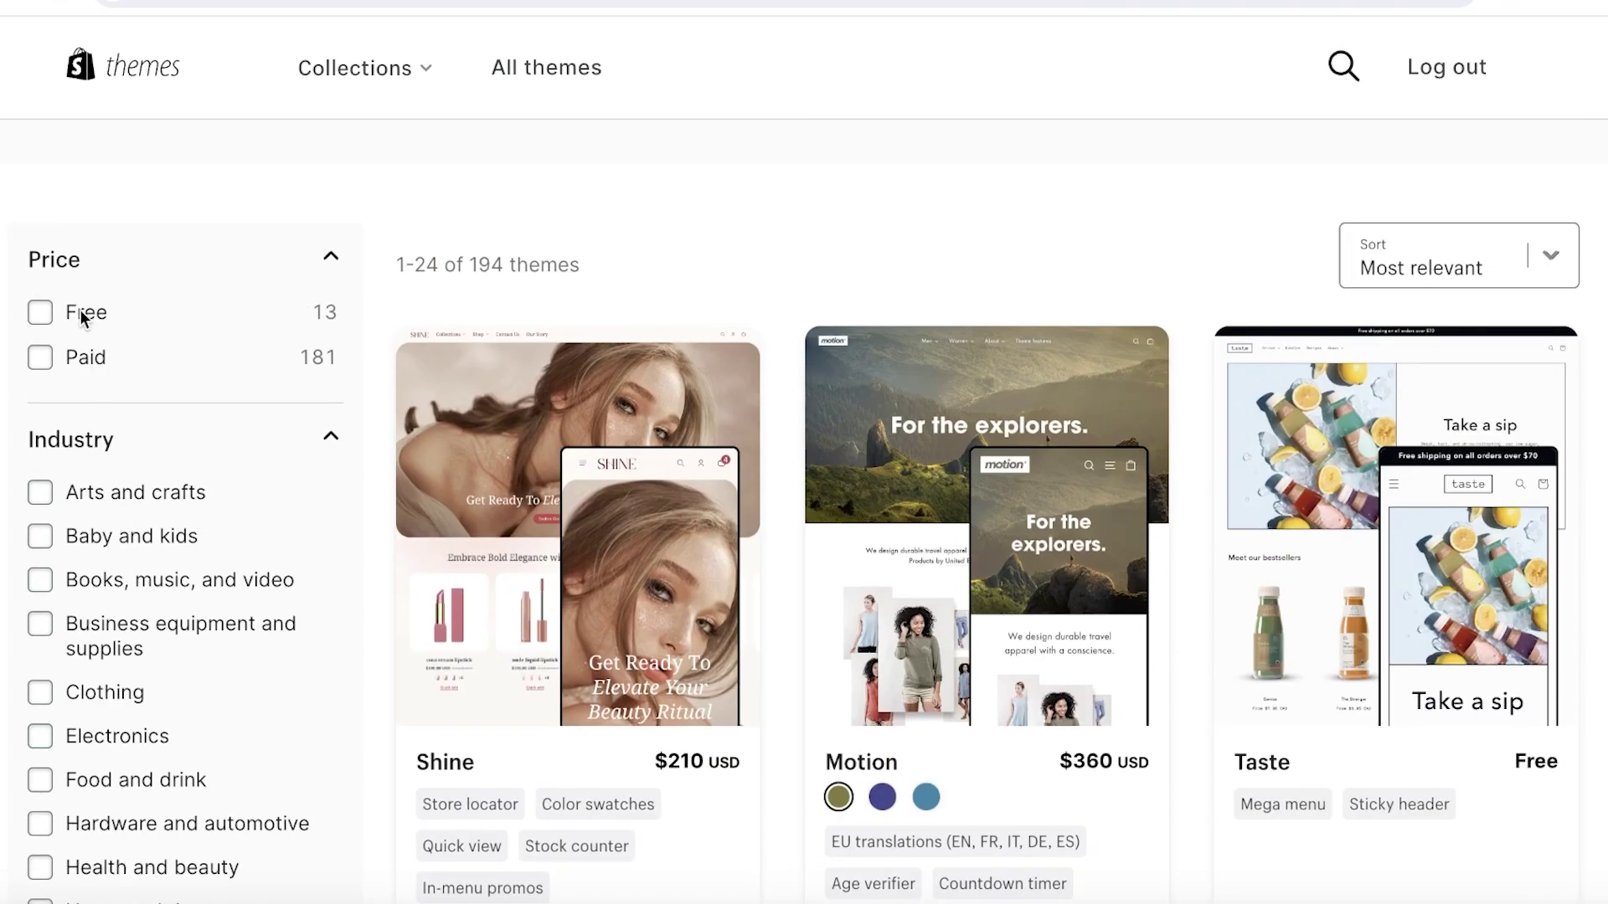
pyautogui.click(80, 311)
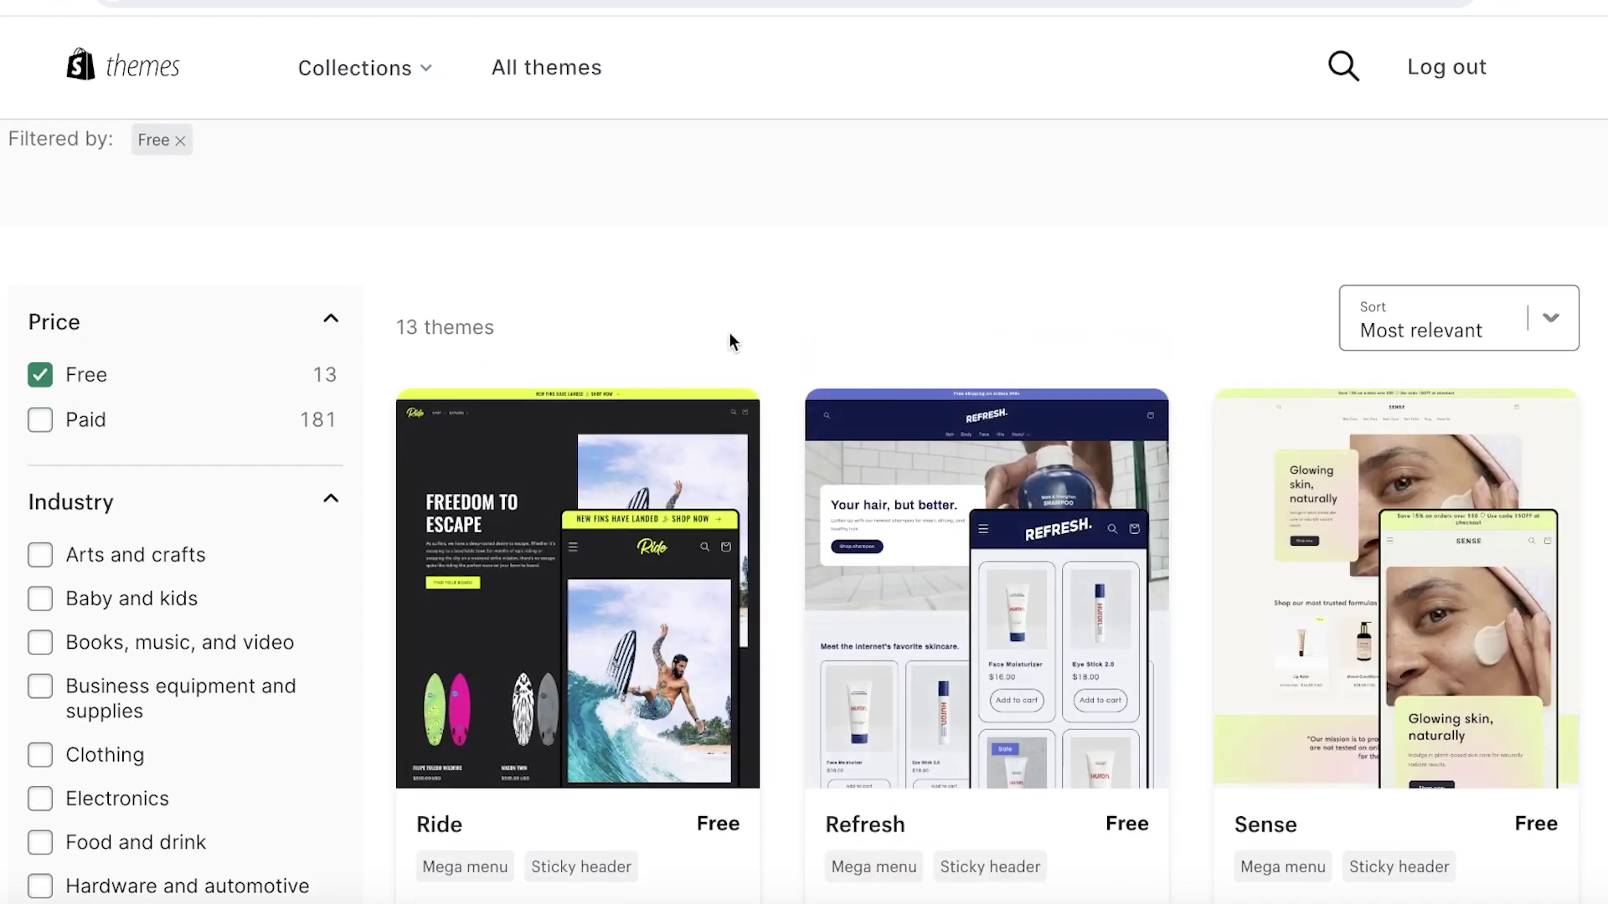
pyautogui.scroll(-10, 838, 323)
pyautogui.scroll(-7, 921, 310)
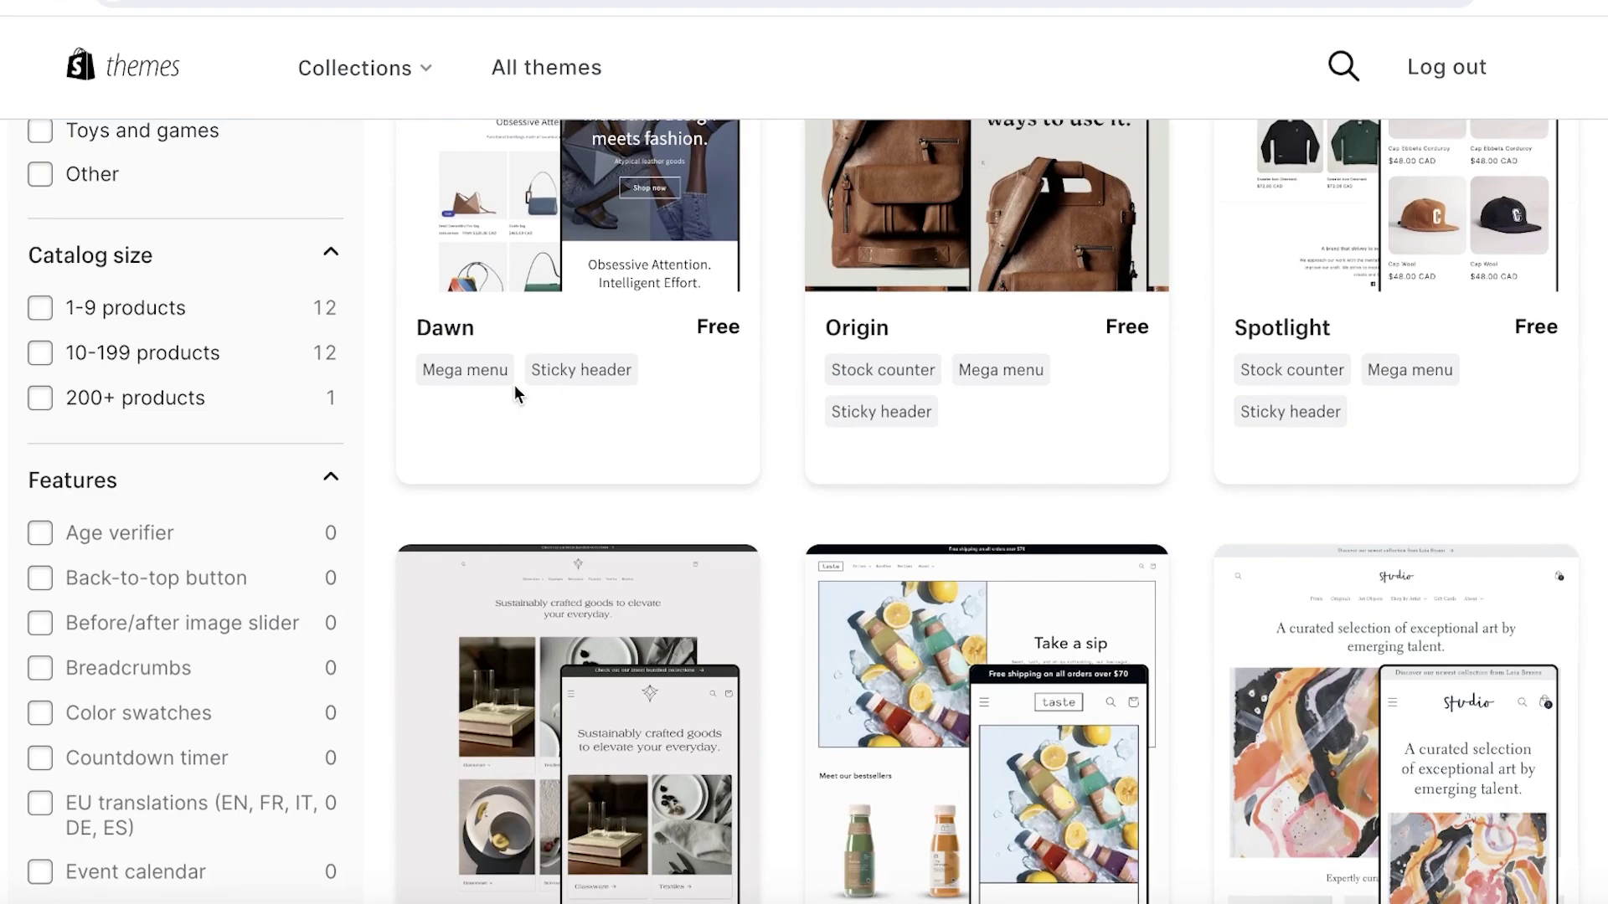
pyautogui.scroll(2, 520, 392)
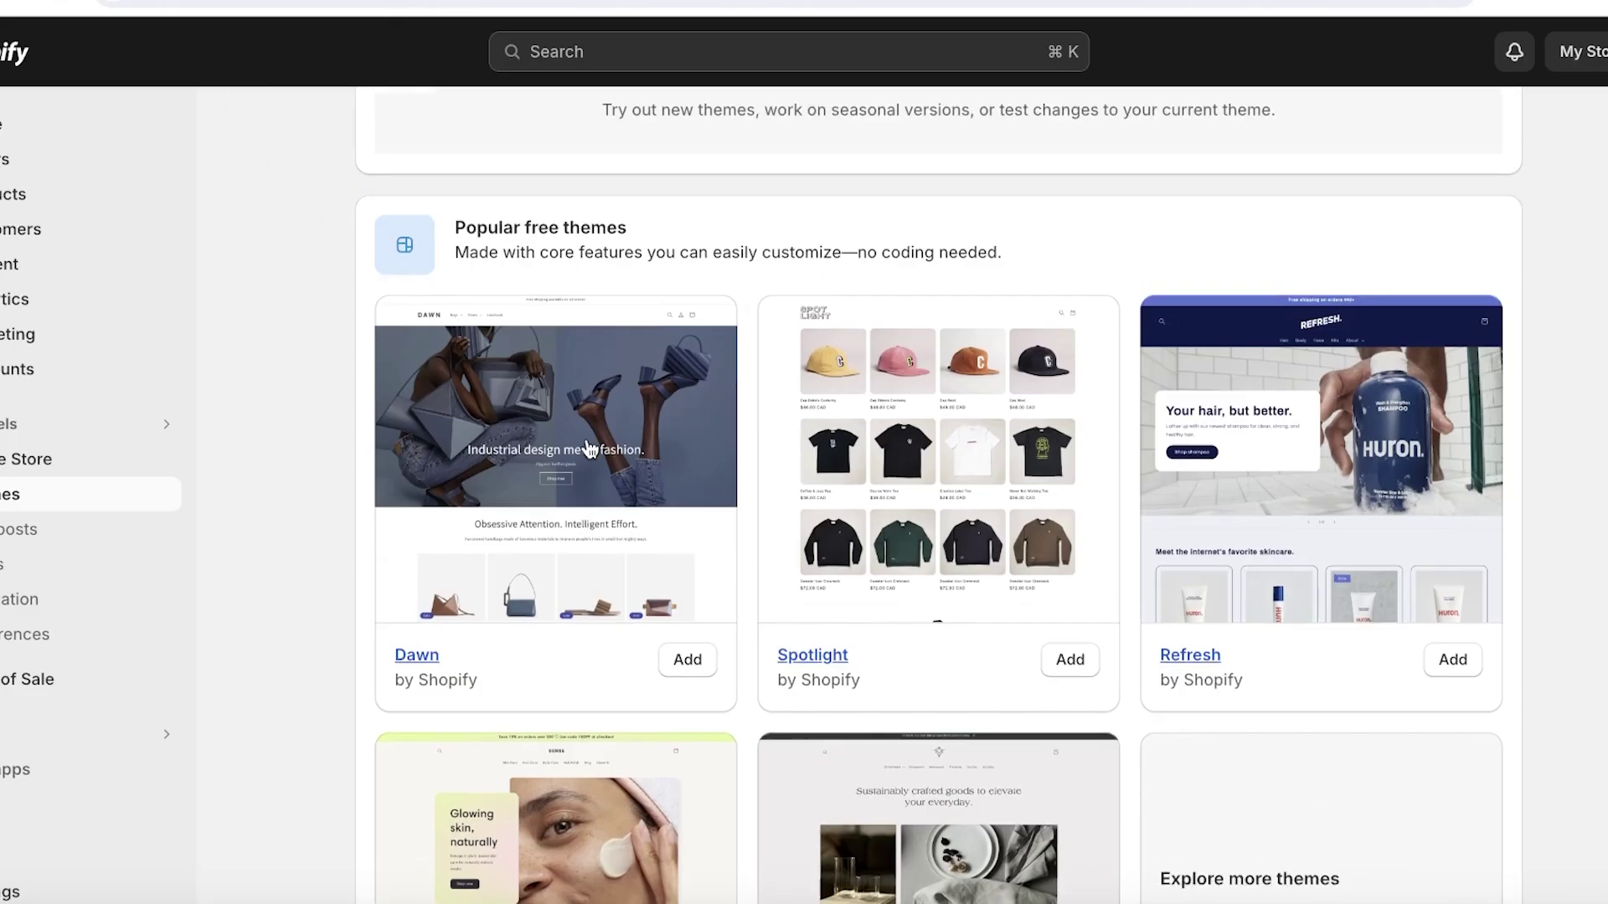
pyautogui.scroll(10, 404, 344)
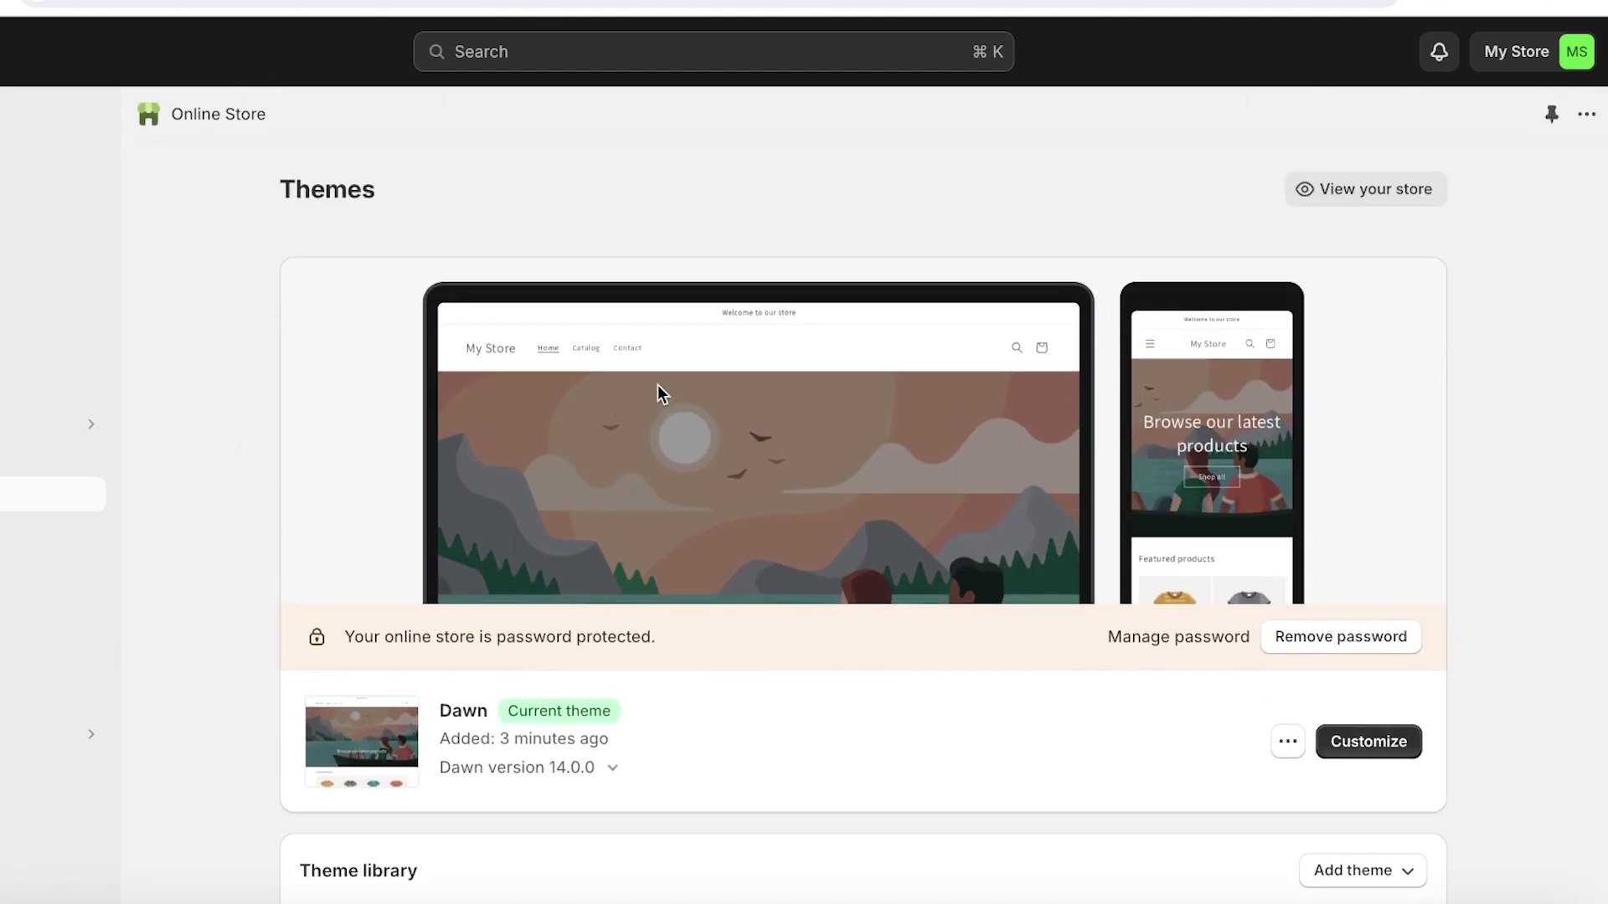
pyautogui.scroll(-1, 659, 386)
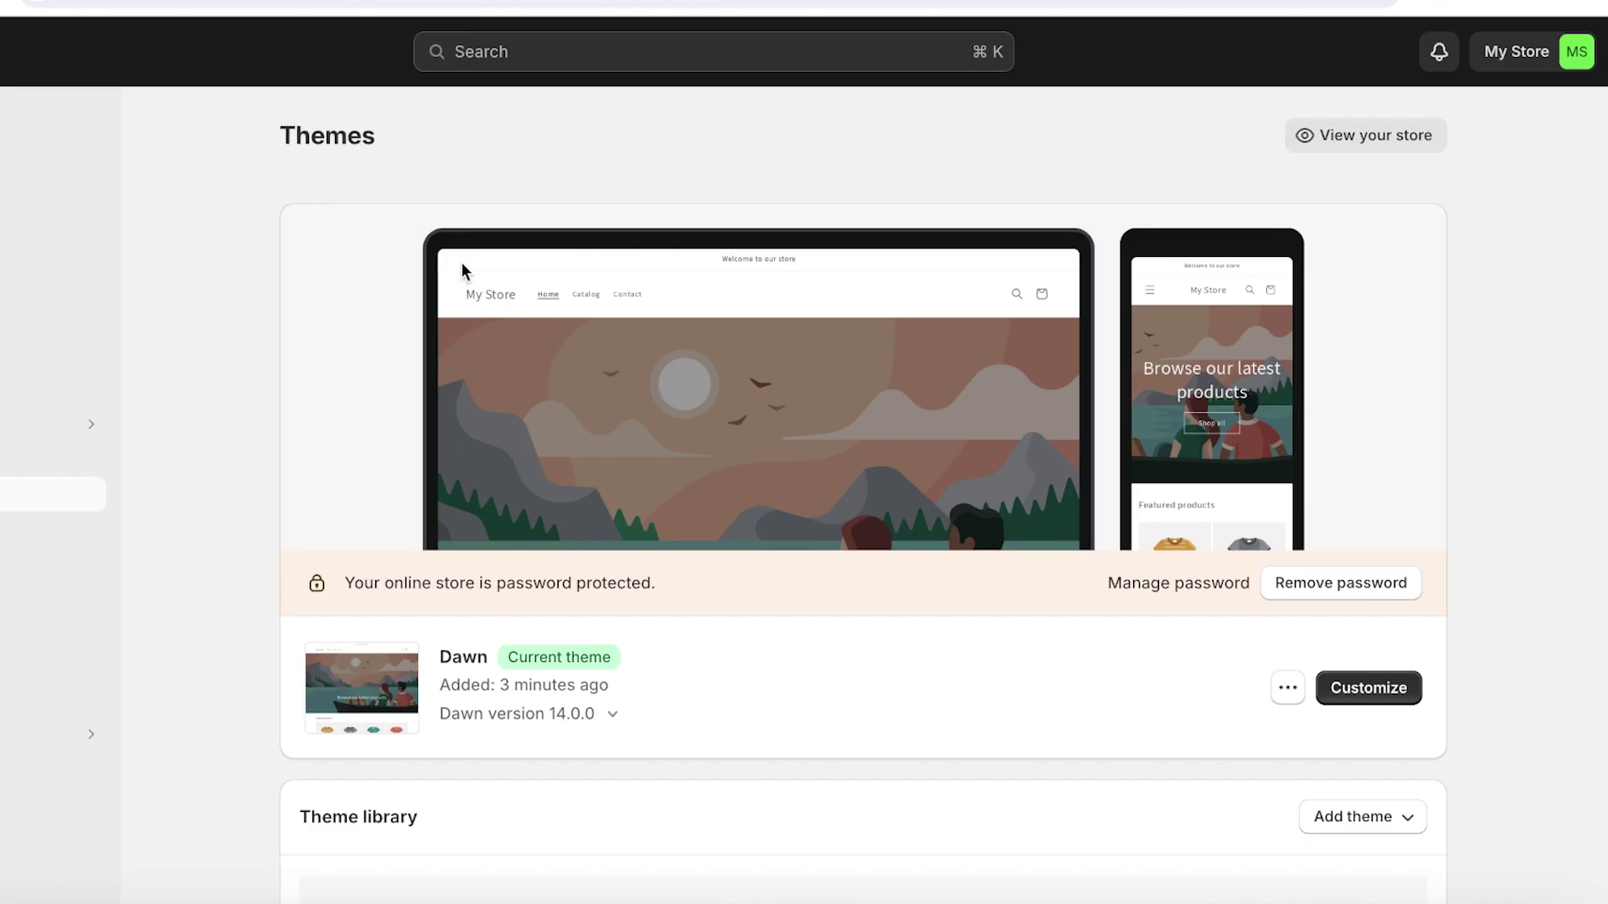
# Open the Dawn theme in the theme editor and look over its Home page sections
pyautogui.click(1411, 701)
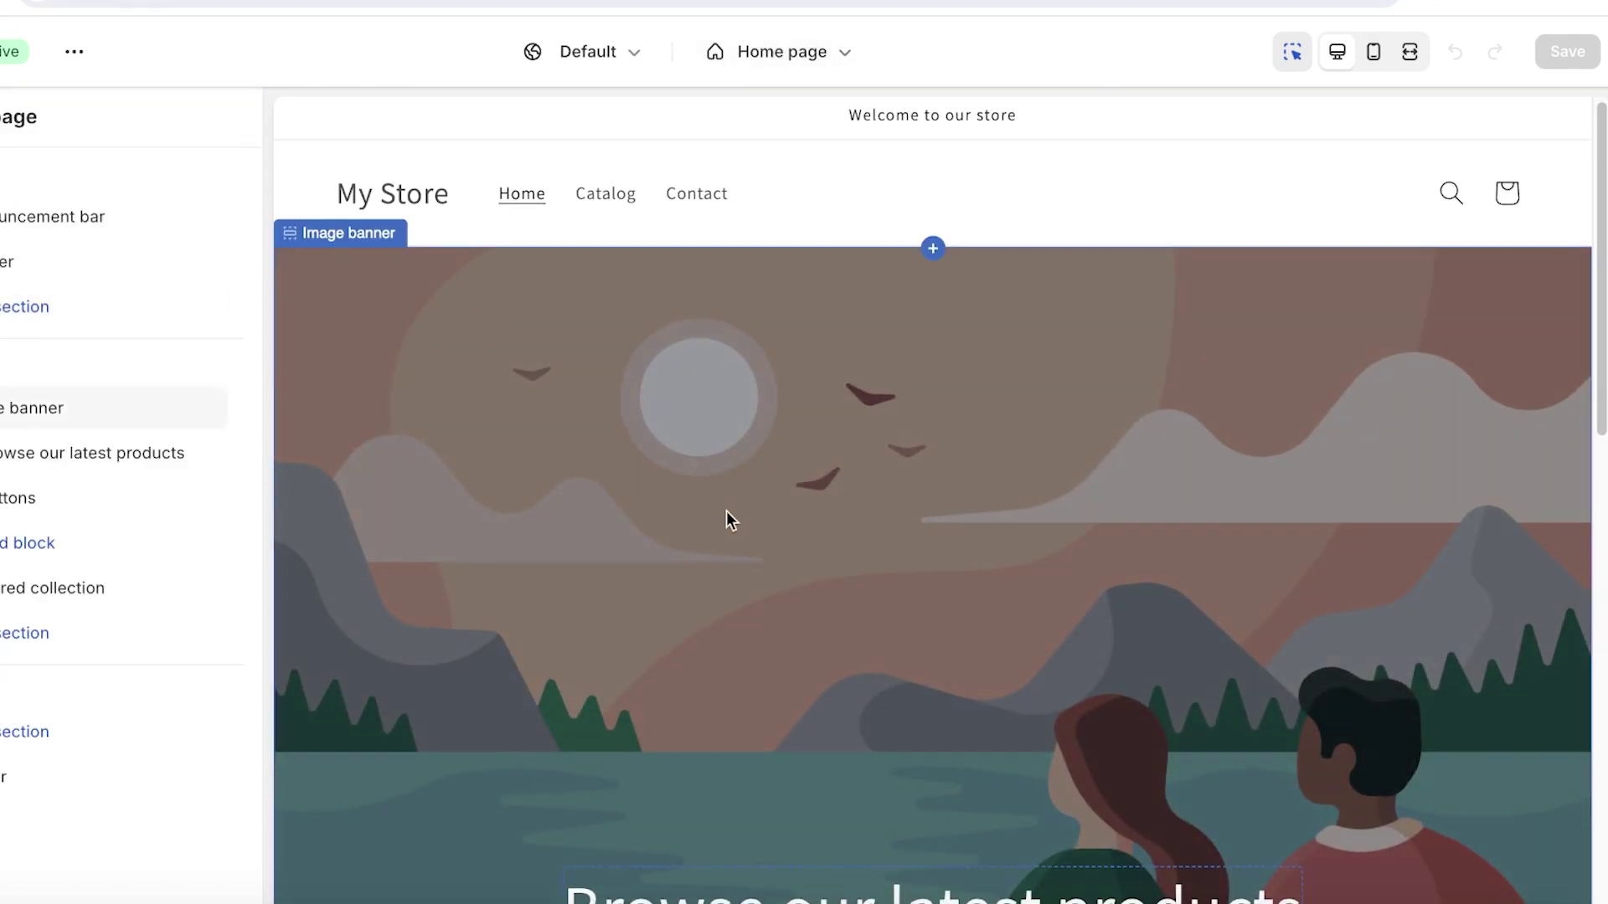
pyautogui.scroll(-1, 728, 523)
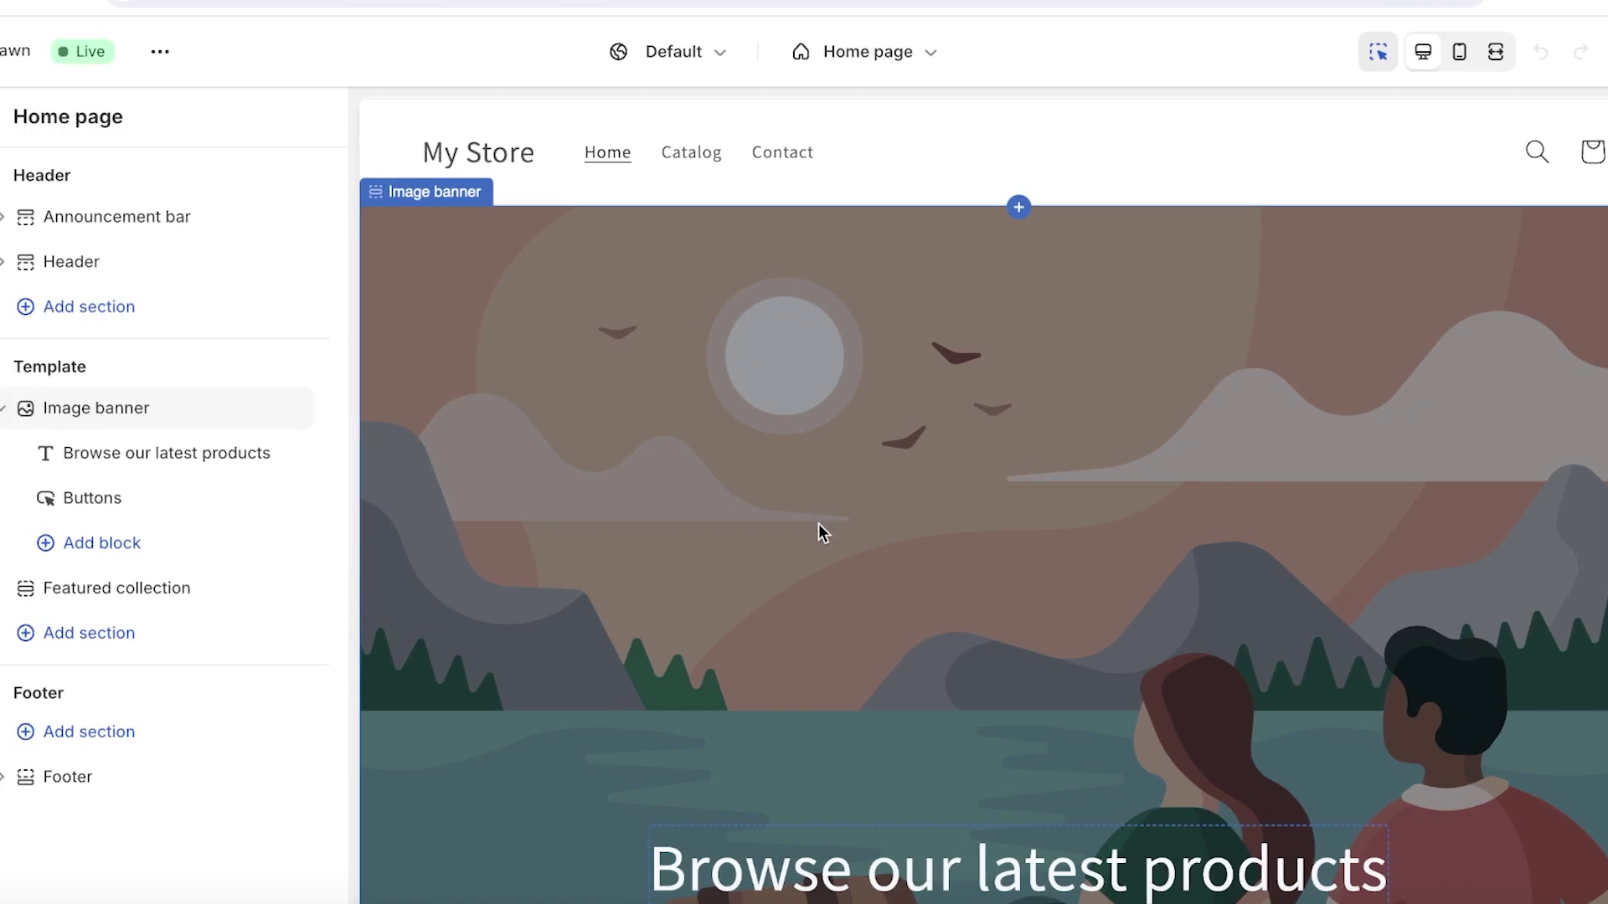
pyautogui.scroll(-3, 911, 531)
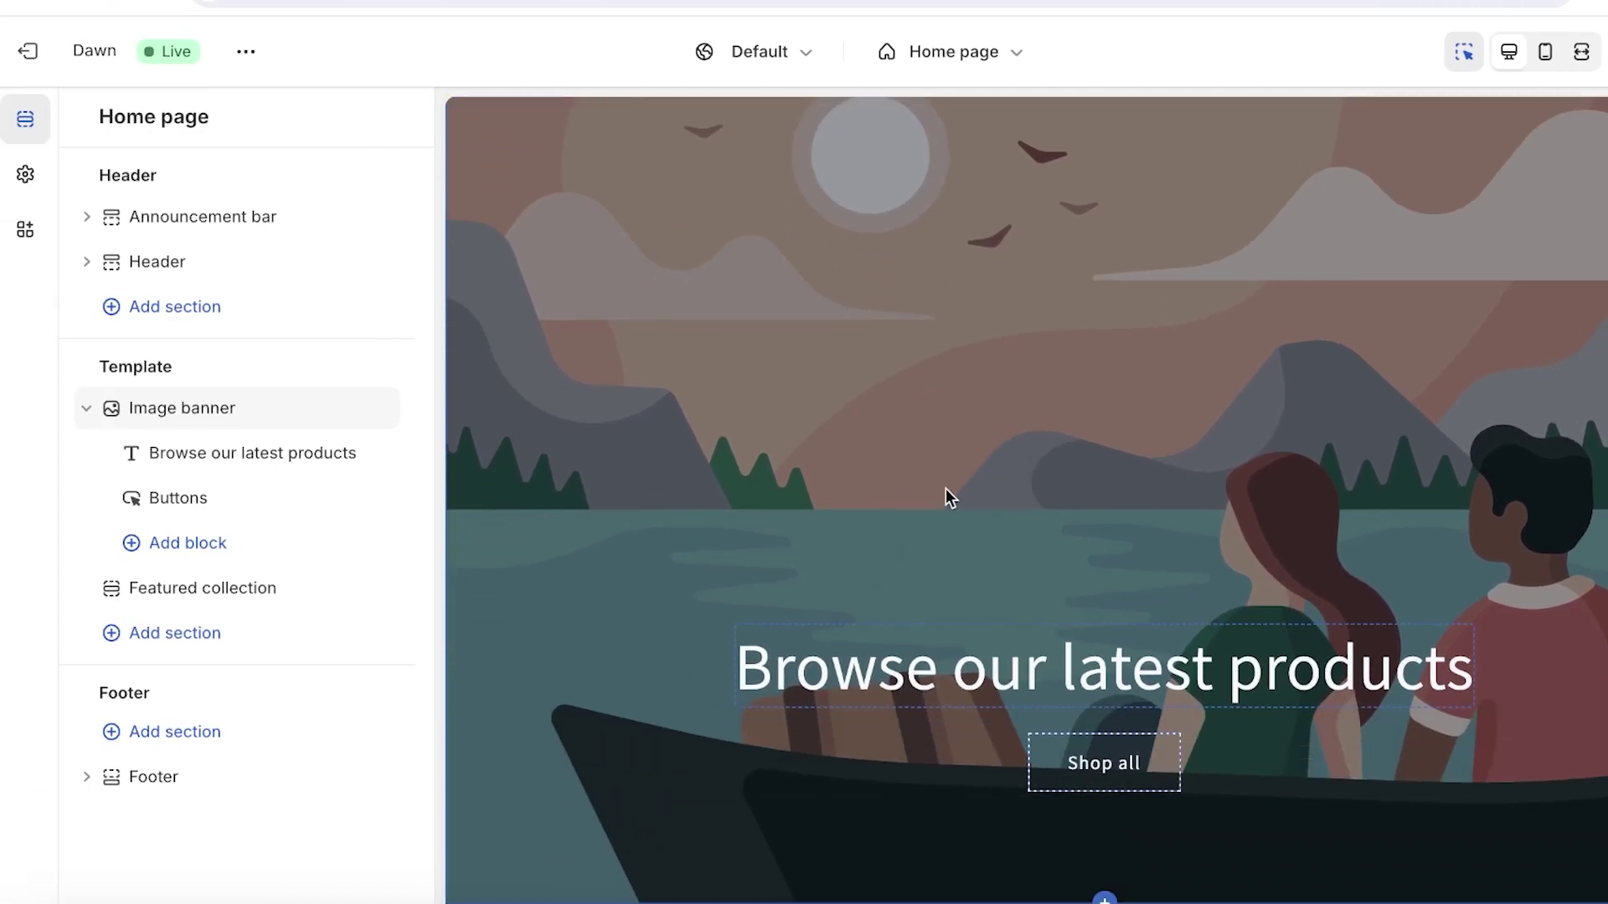
pyautogui.scroll(2, 621, 375)
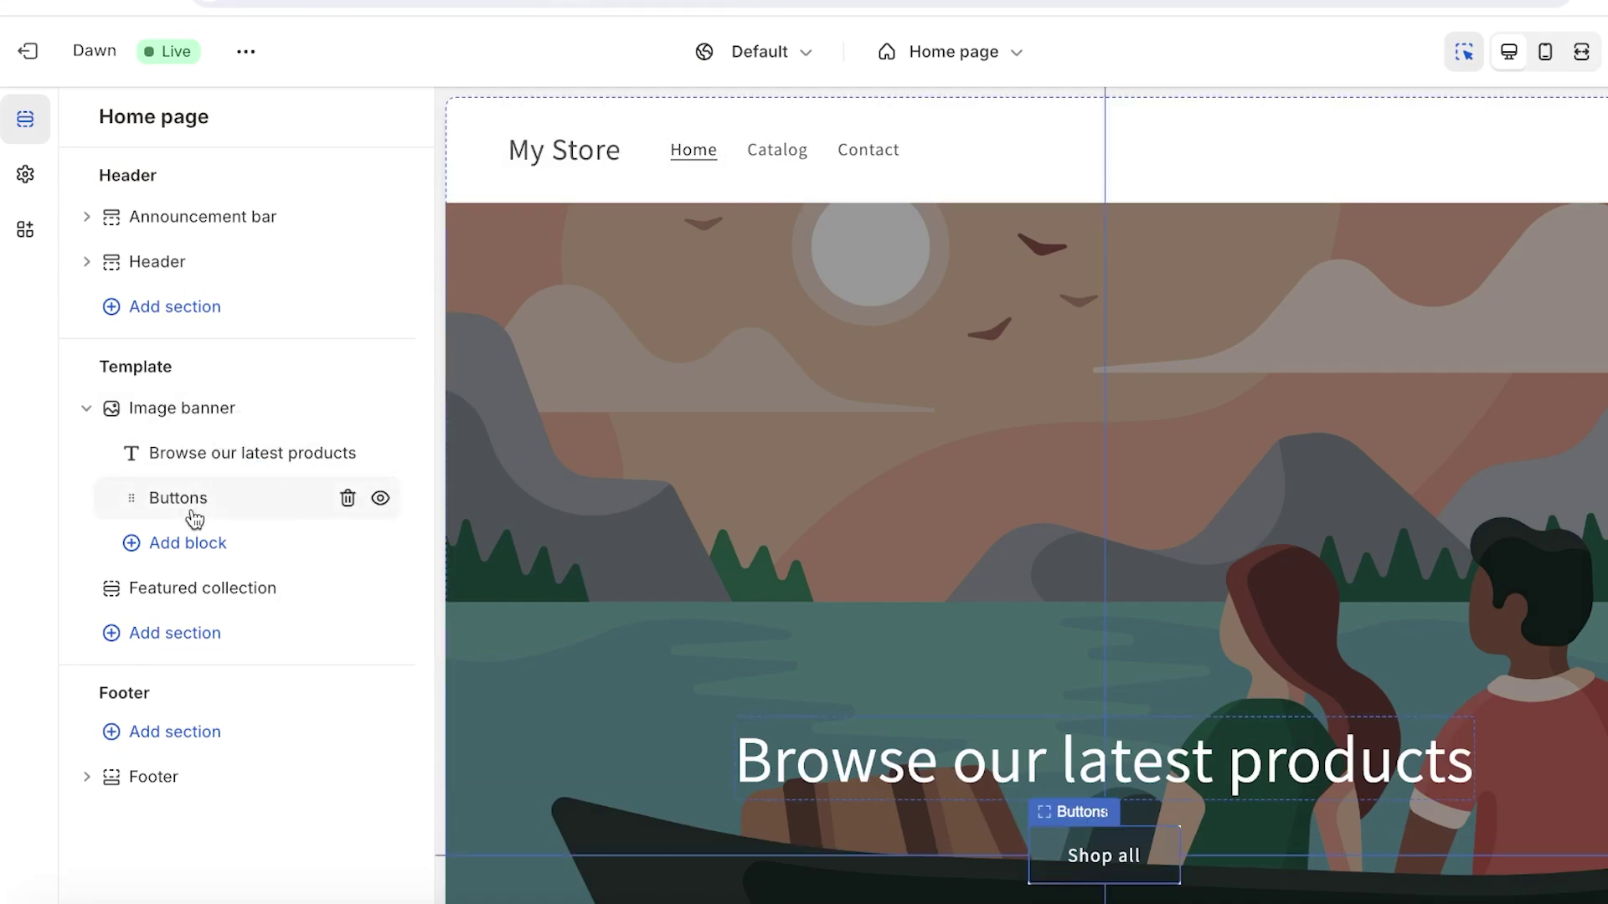
# Upload a product photo from the 'one product' folder as the Image banner's first image
pyautogui.click(179, 410)
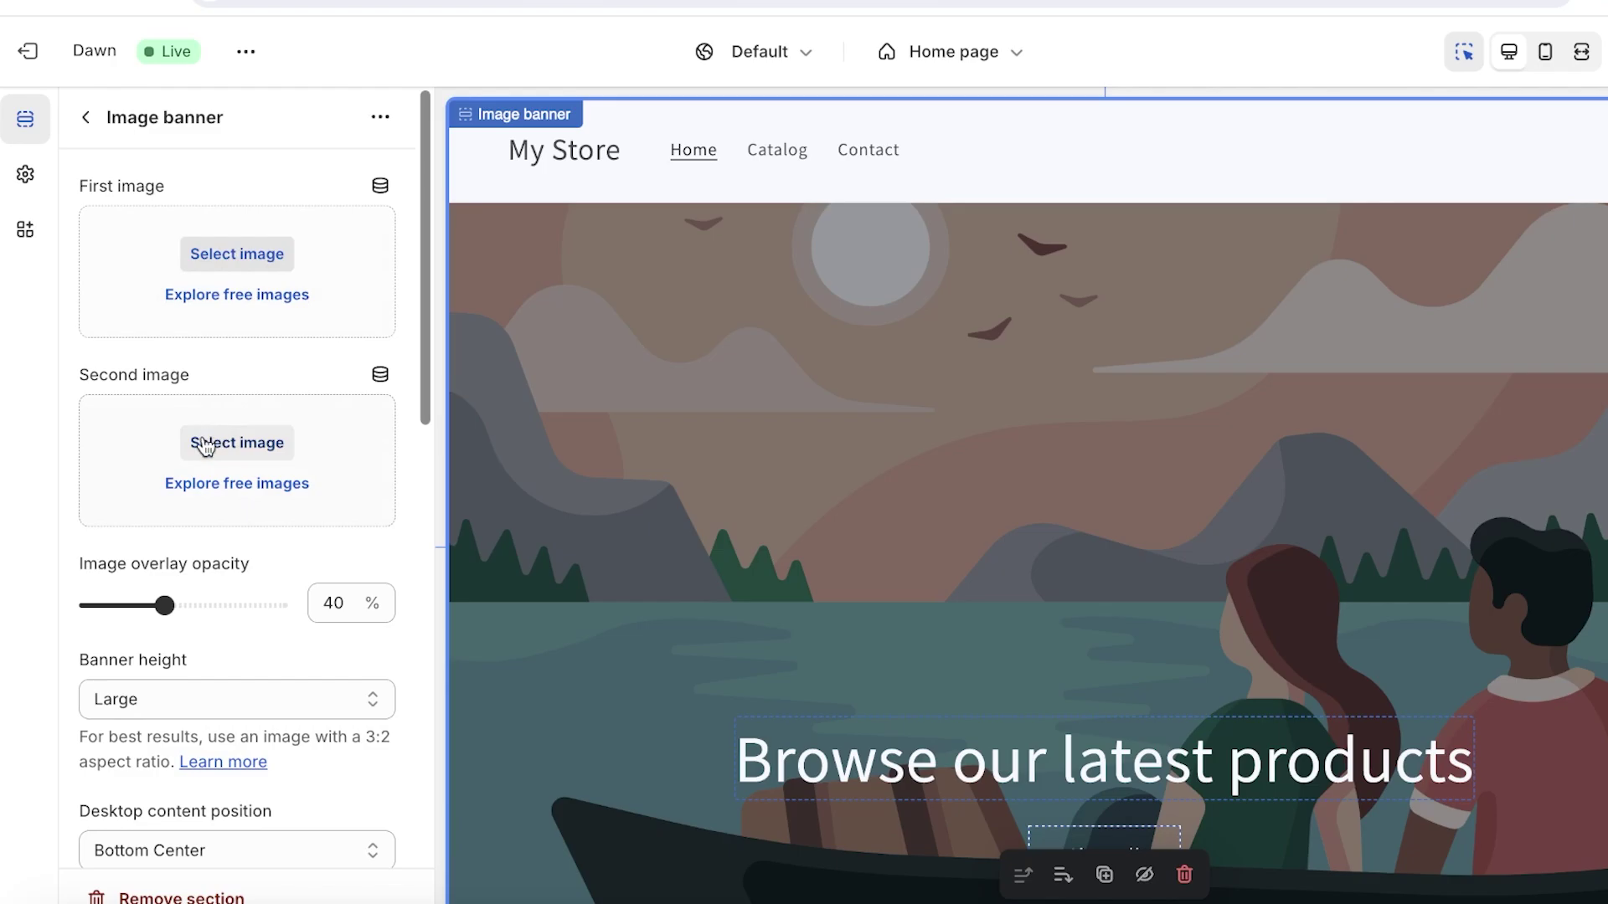
pyautogui.click(262, 258)
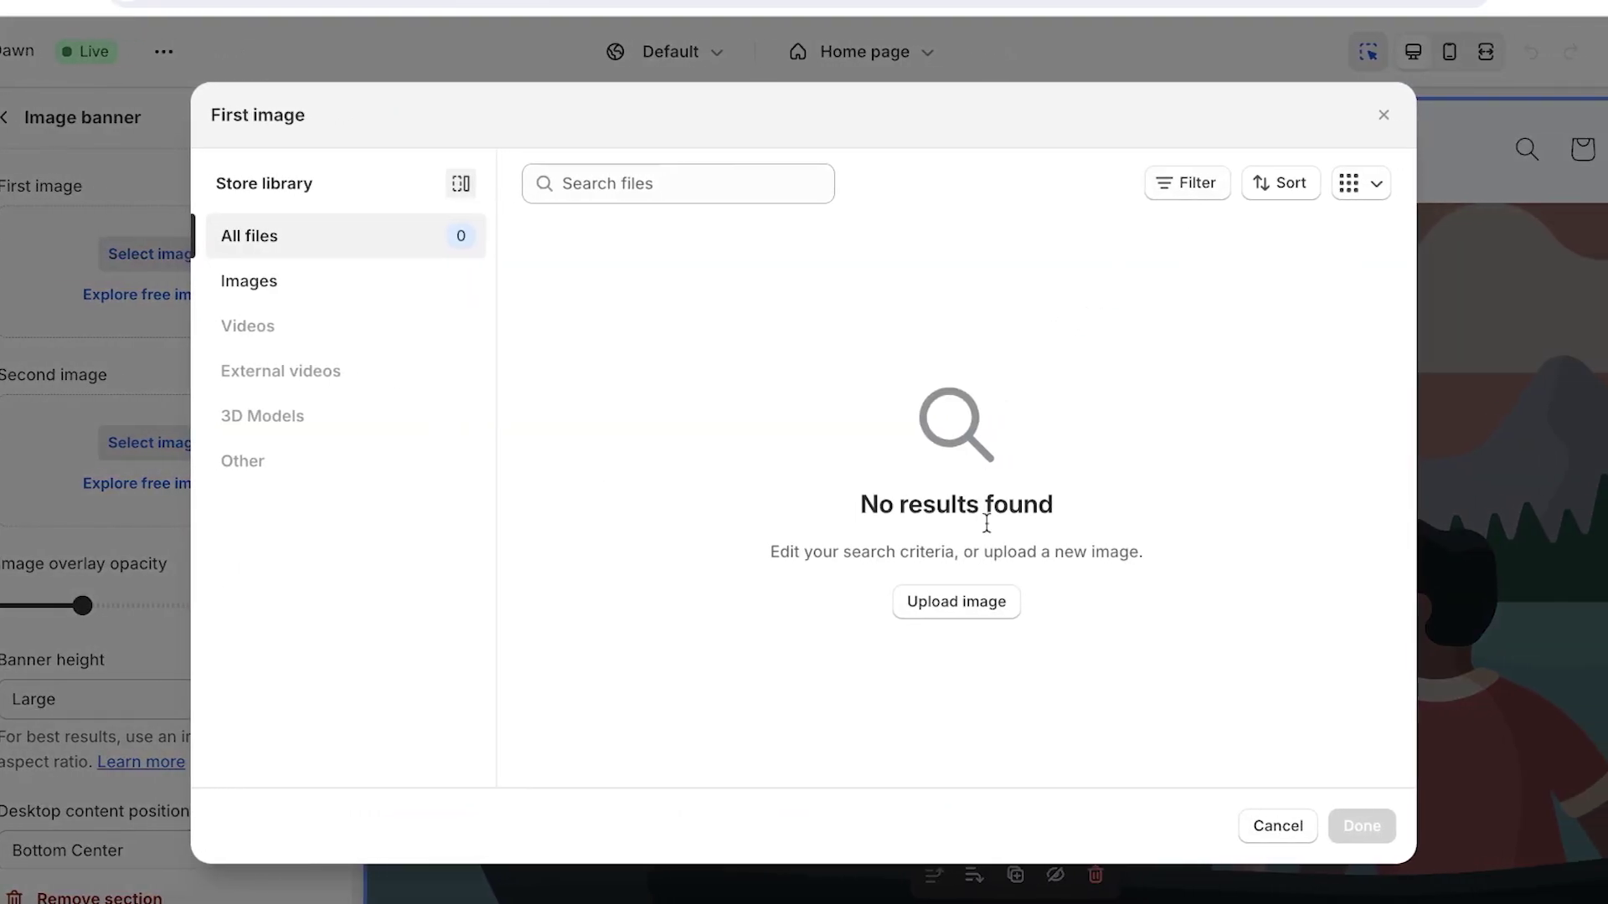
pyautogui.click(979, 609)
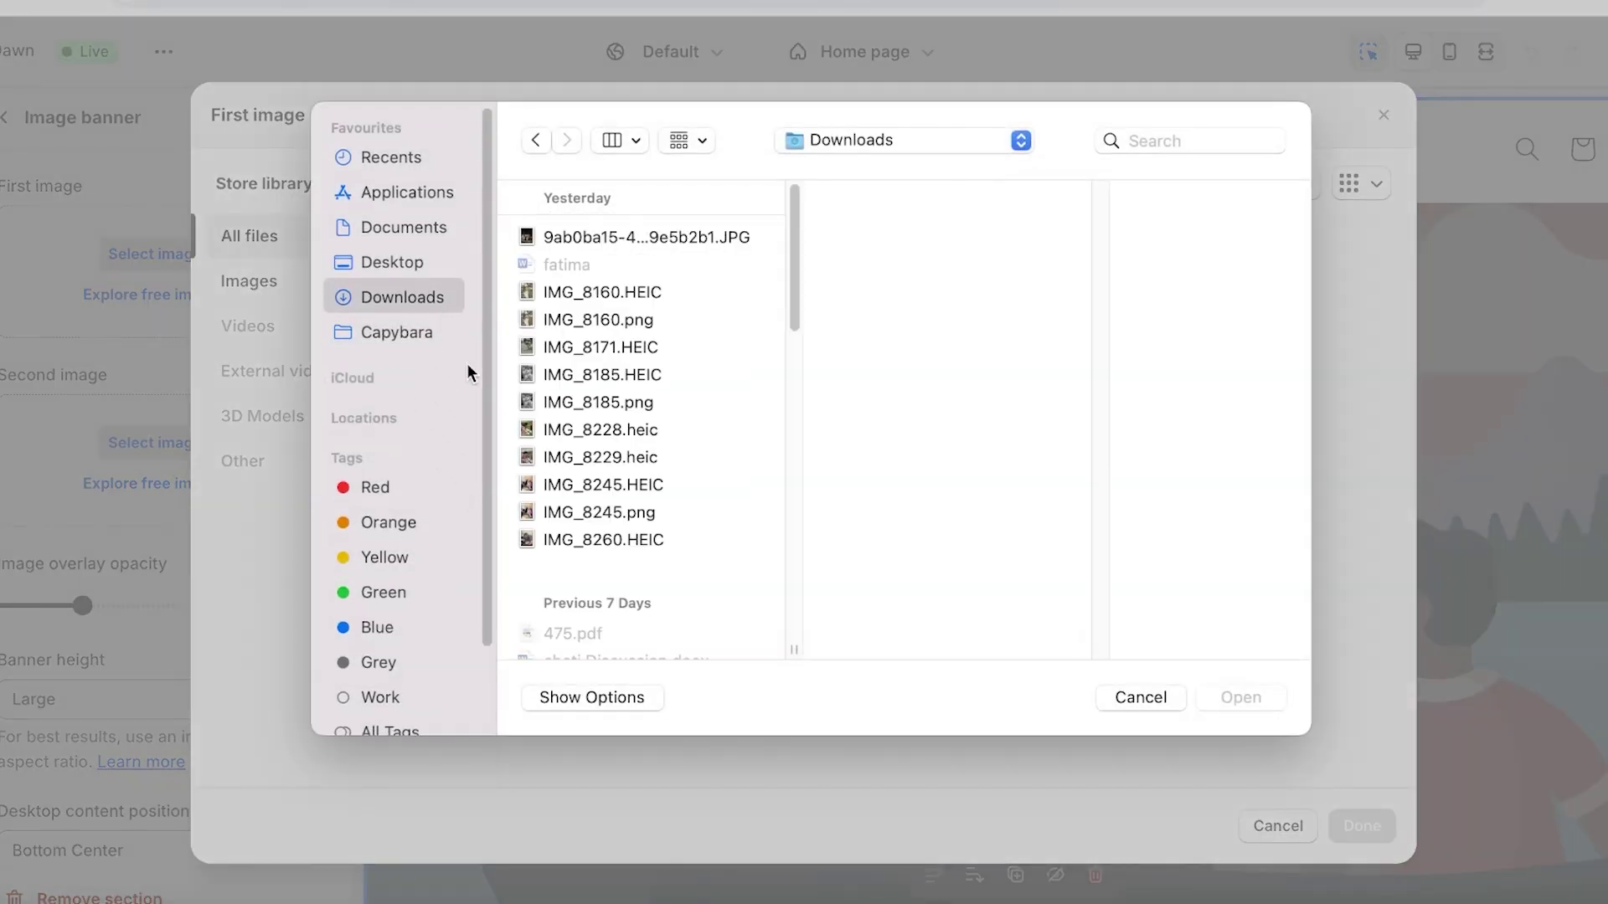
pyautogui.scroll(-2, 437, 414)
pyautogui.scroll(-10, 599, 525)
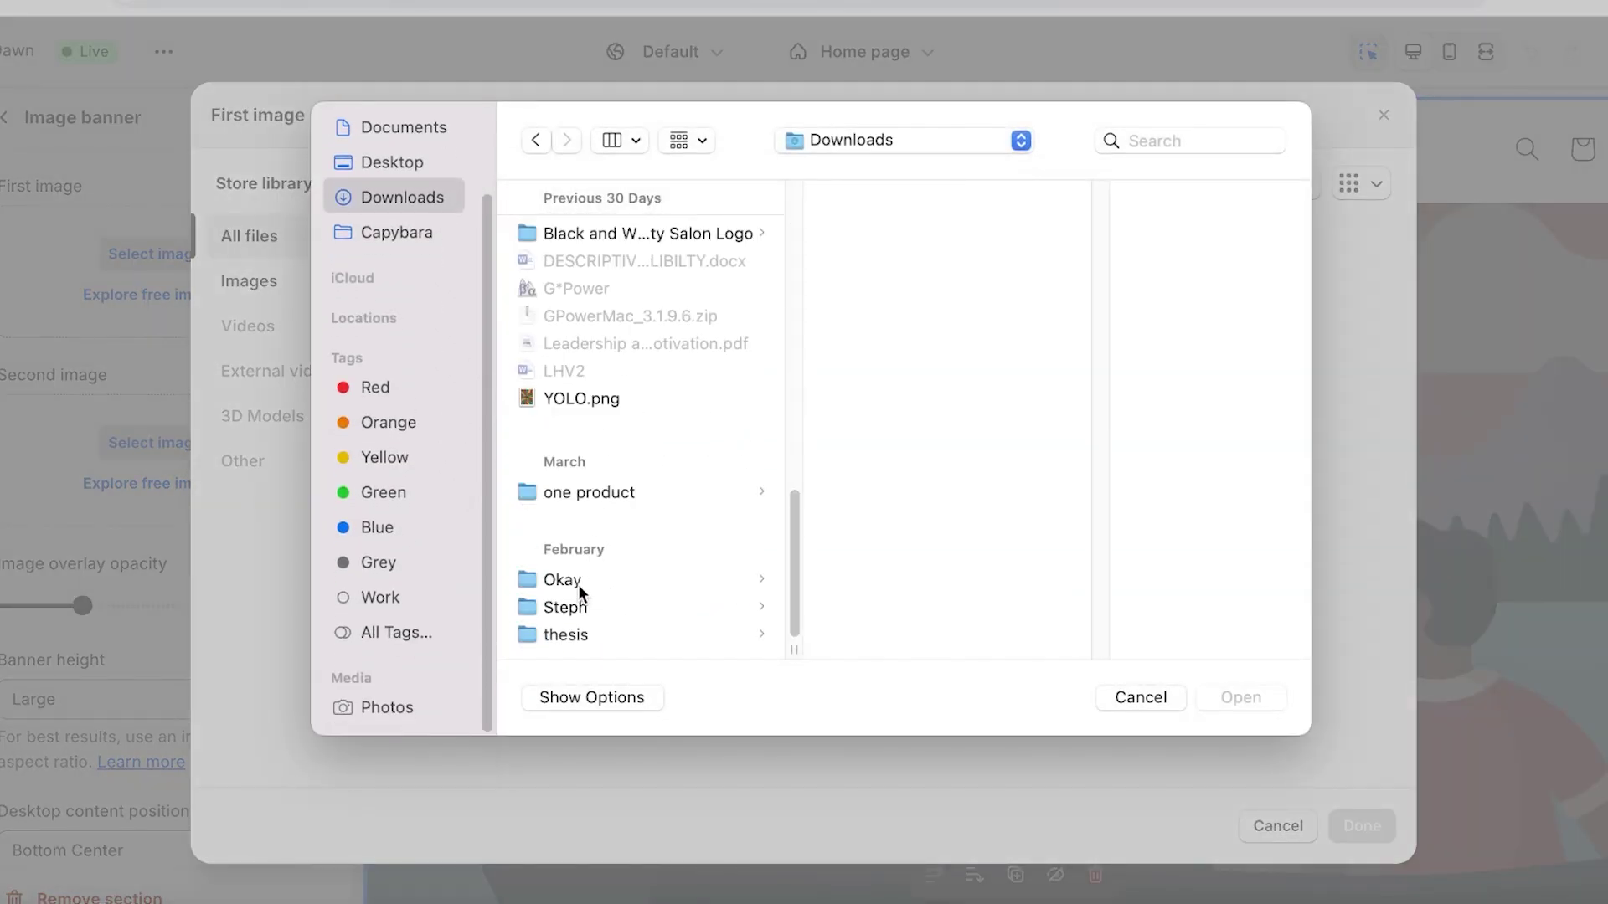
pyautogui.click(588, 494)
pyautogui.click(943, 374)
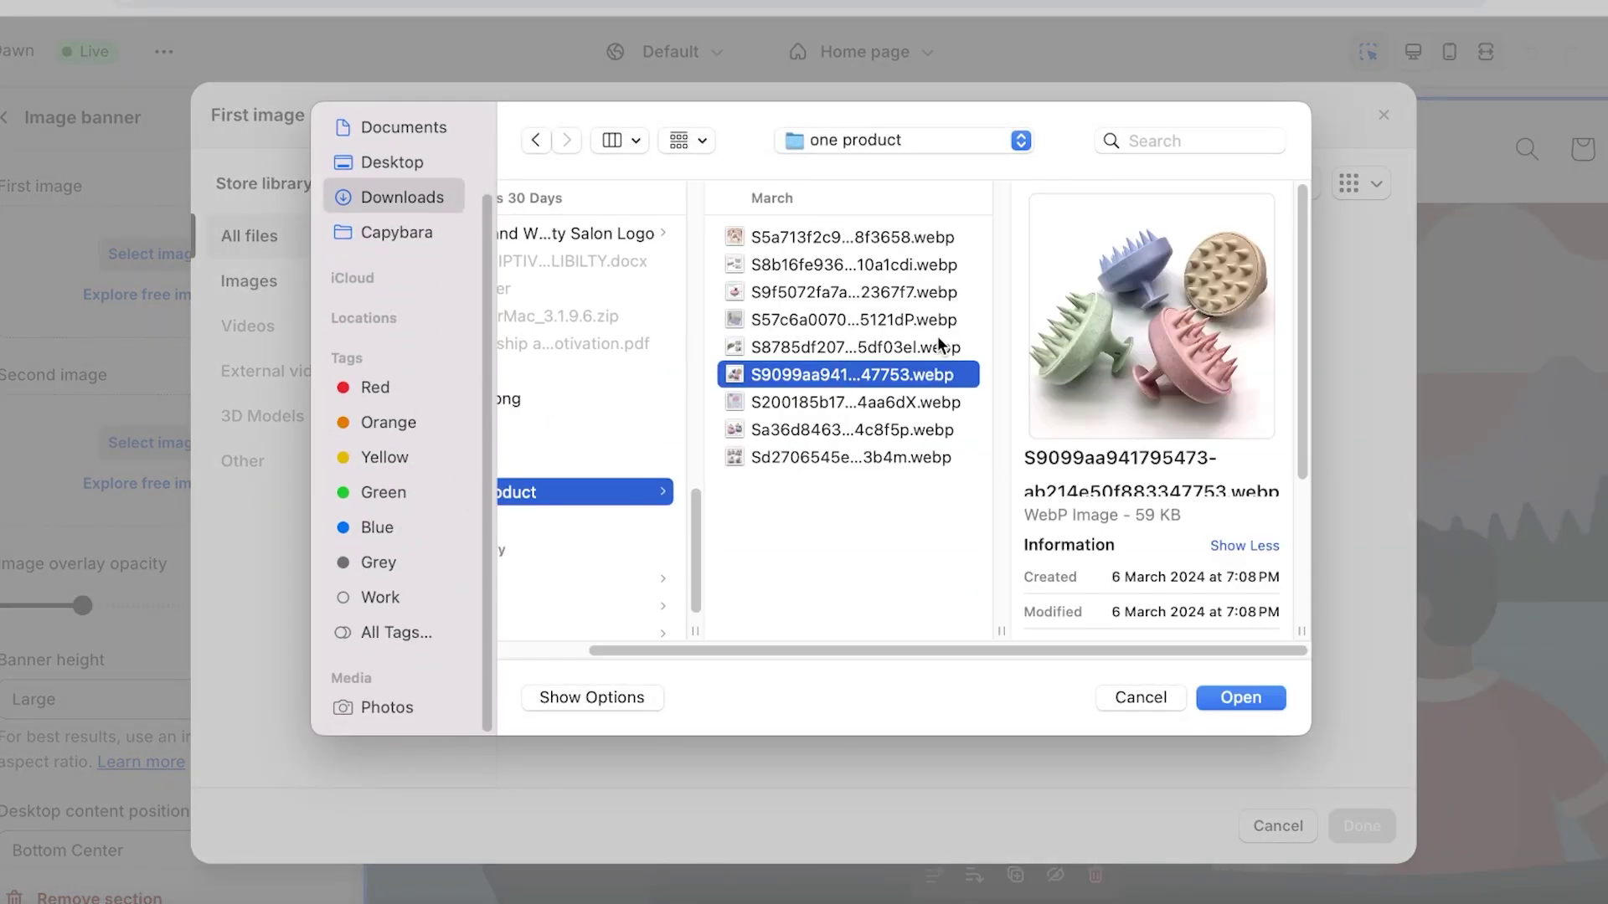
pyautogui.click(937, 346)
pyautogui.click(926, 323)
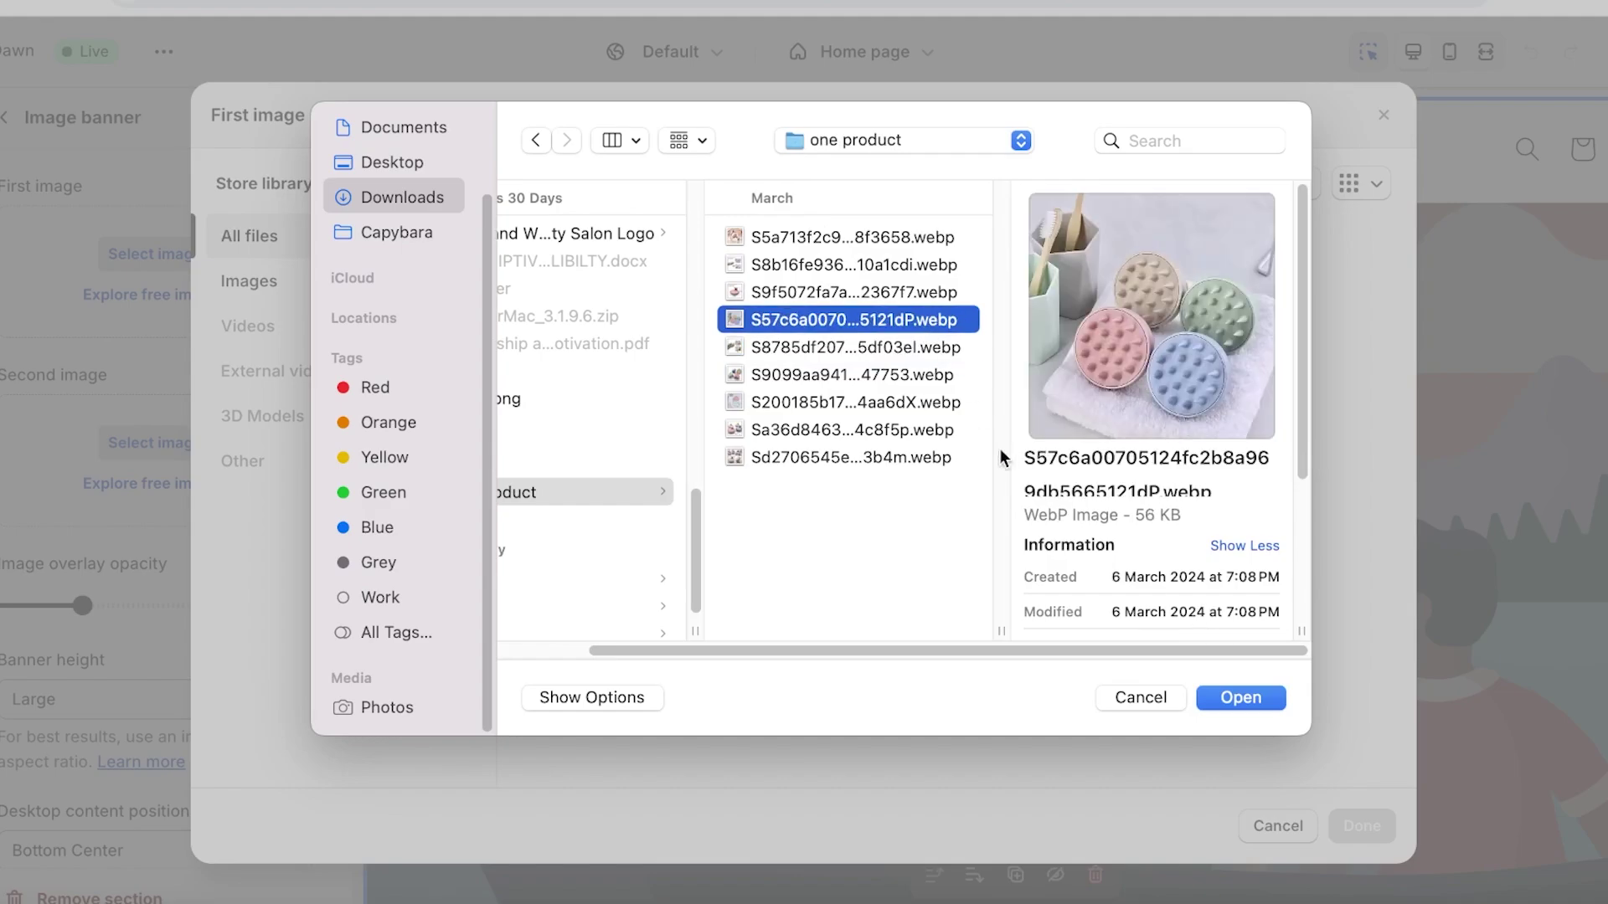
pyautogui.click(1253, 702)
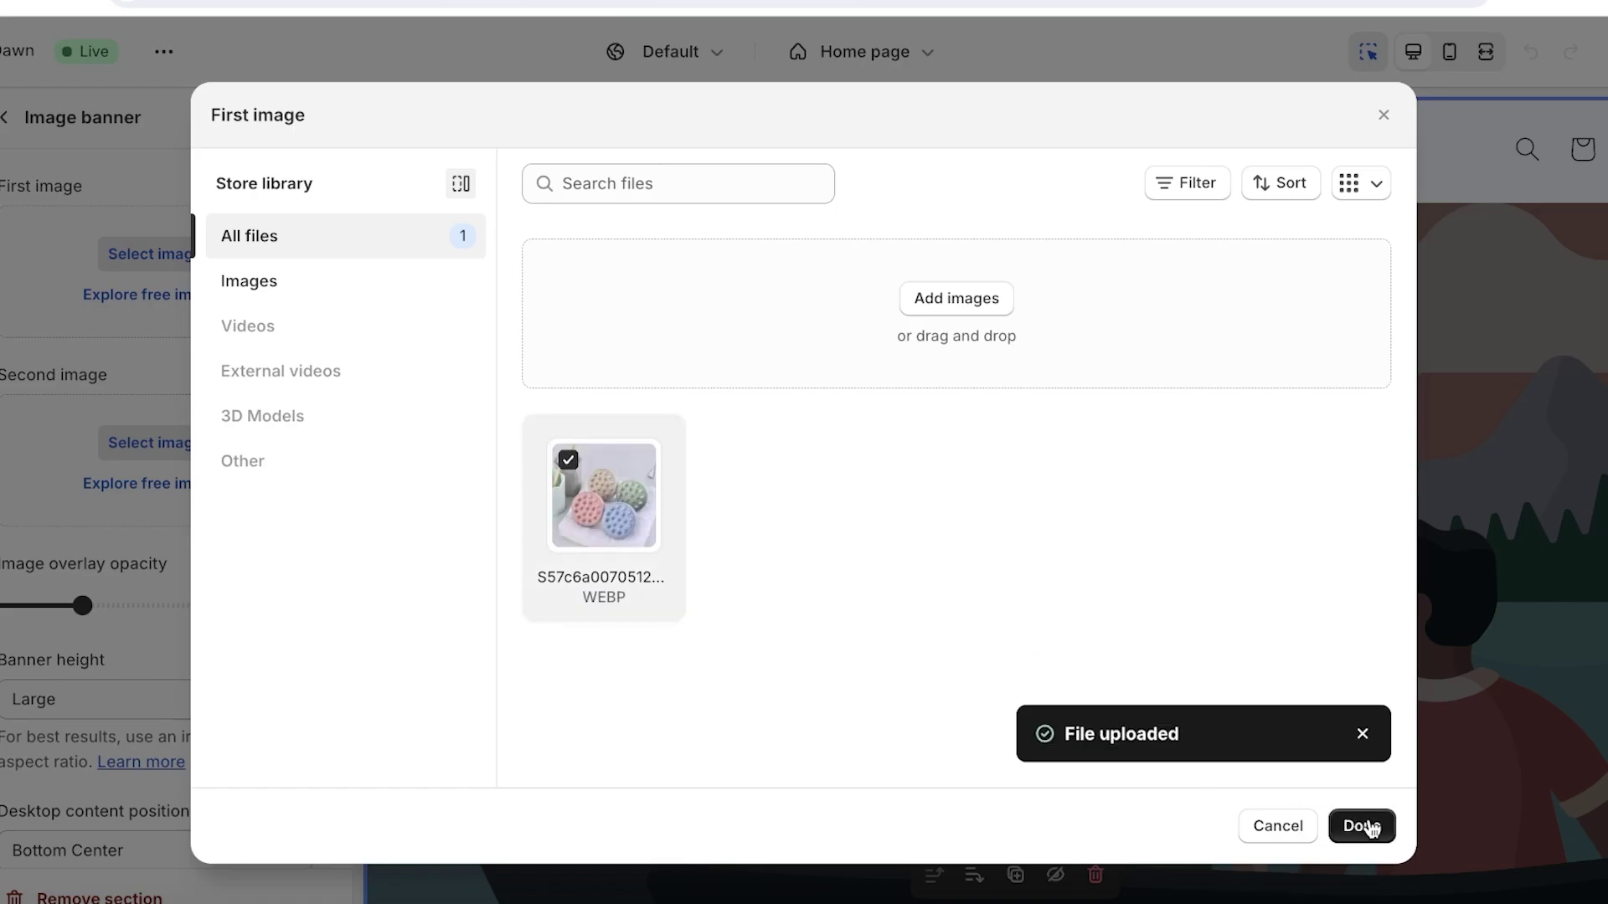
pyautogui.click(1362, 825)
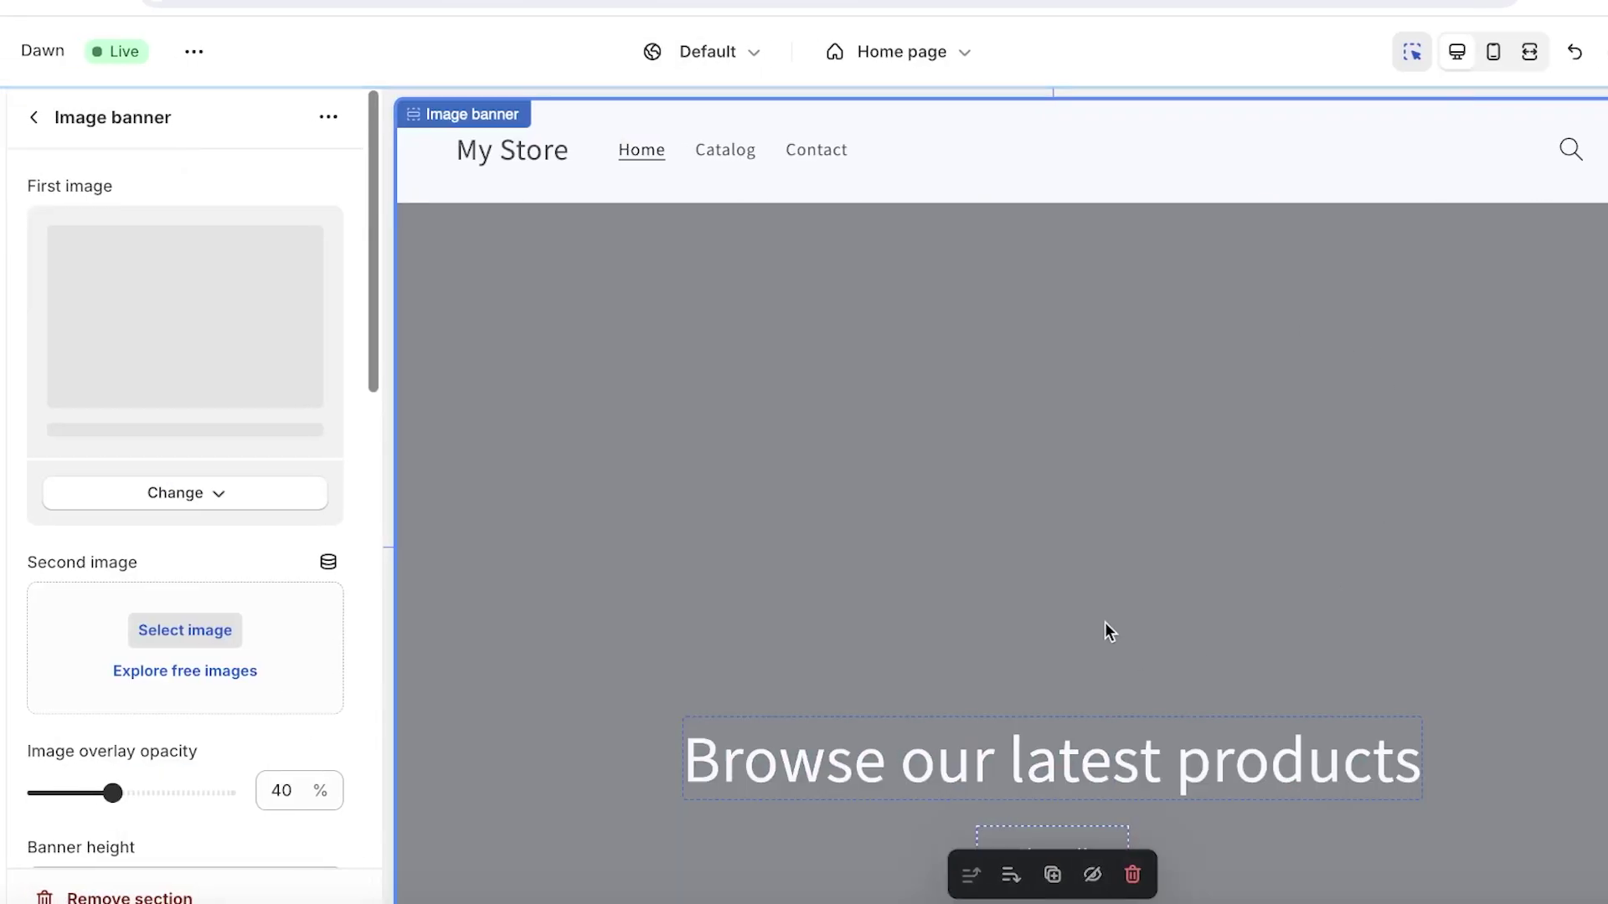
# Set the Image banner's overlay opacity to 30%
pyautogui.scroll(-3, 705, 545)
pyautogui.scroll(-7, 249, 627)
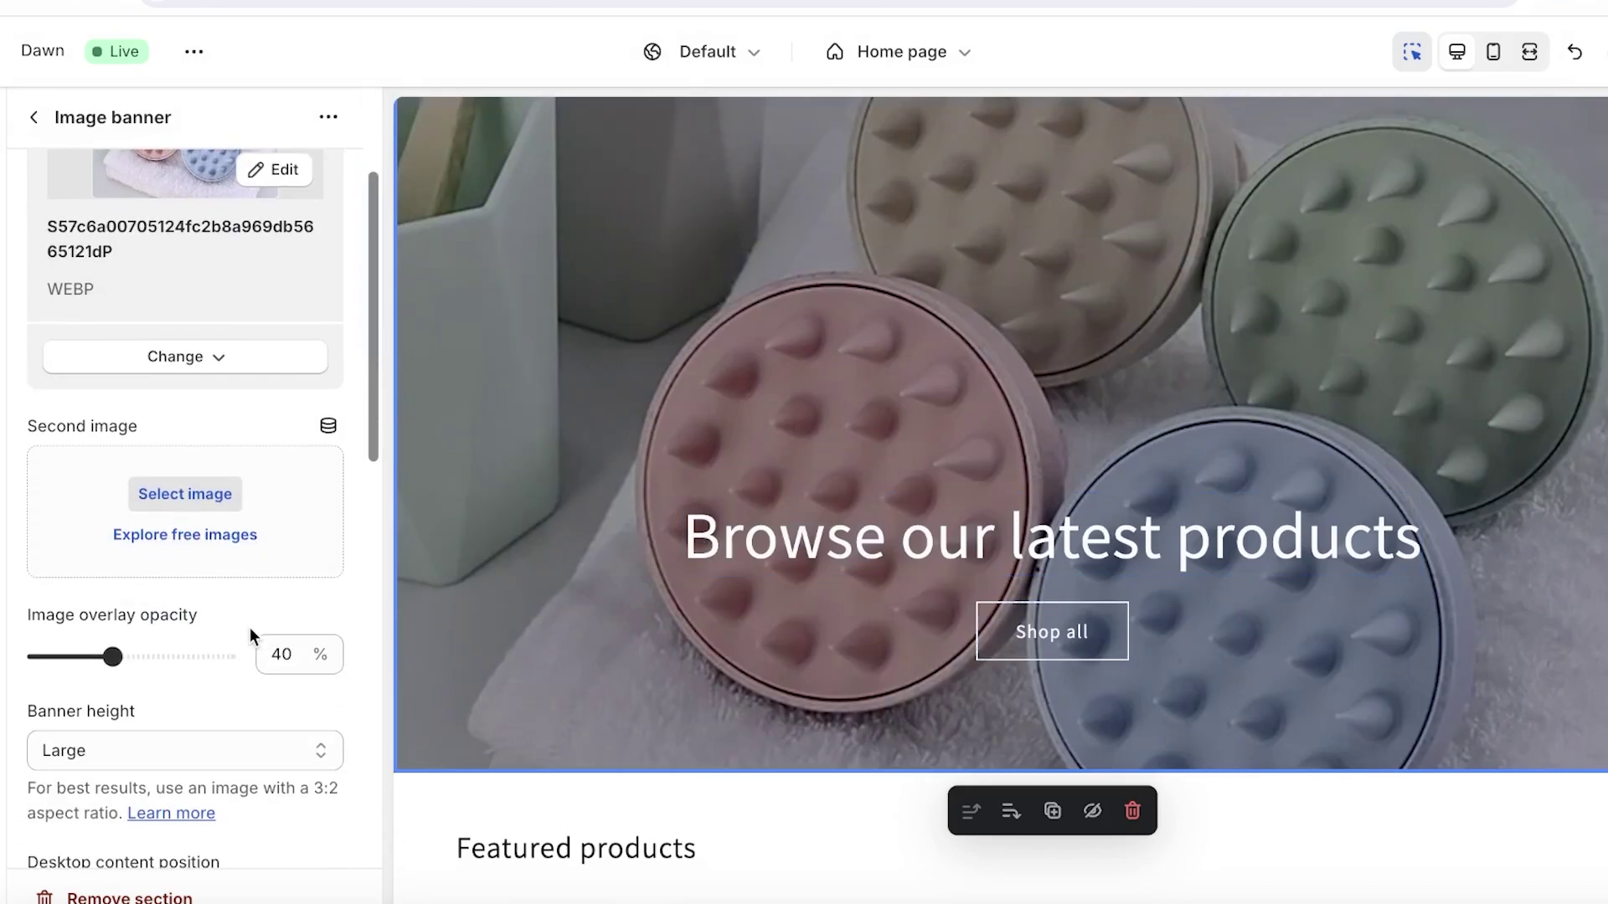
pyautogui.scroll(3, 186, 668)
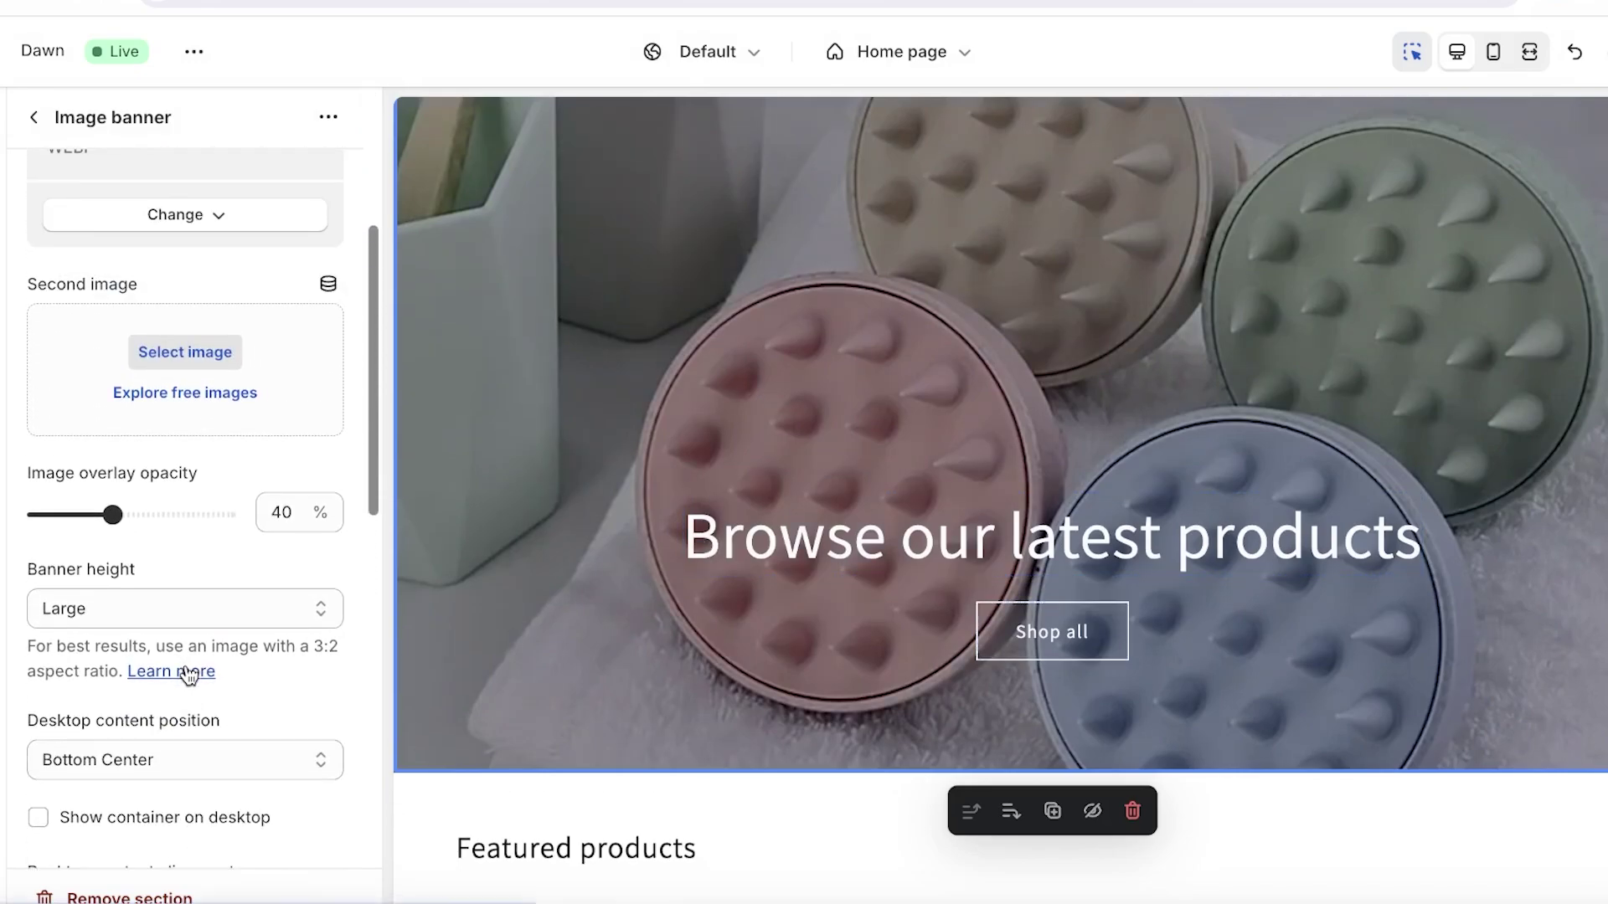
pyautogui.click(150, 514)
pyautogui.click(93, 514)
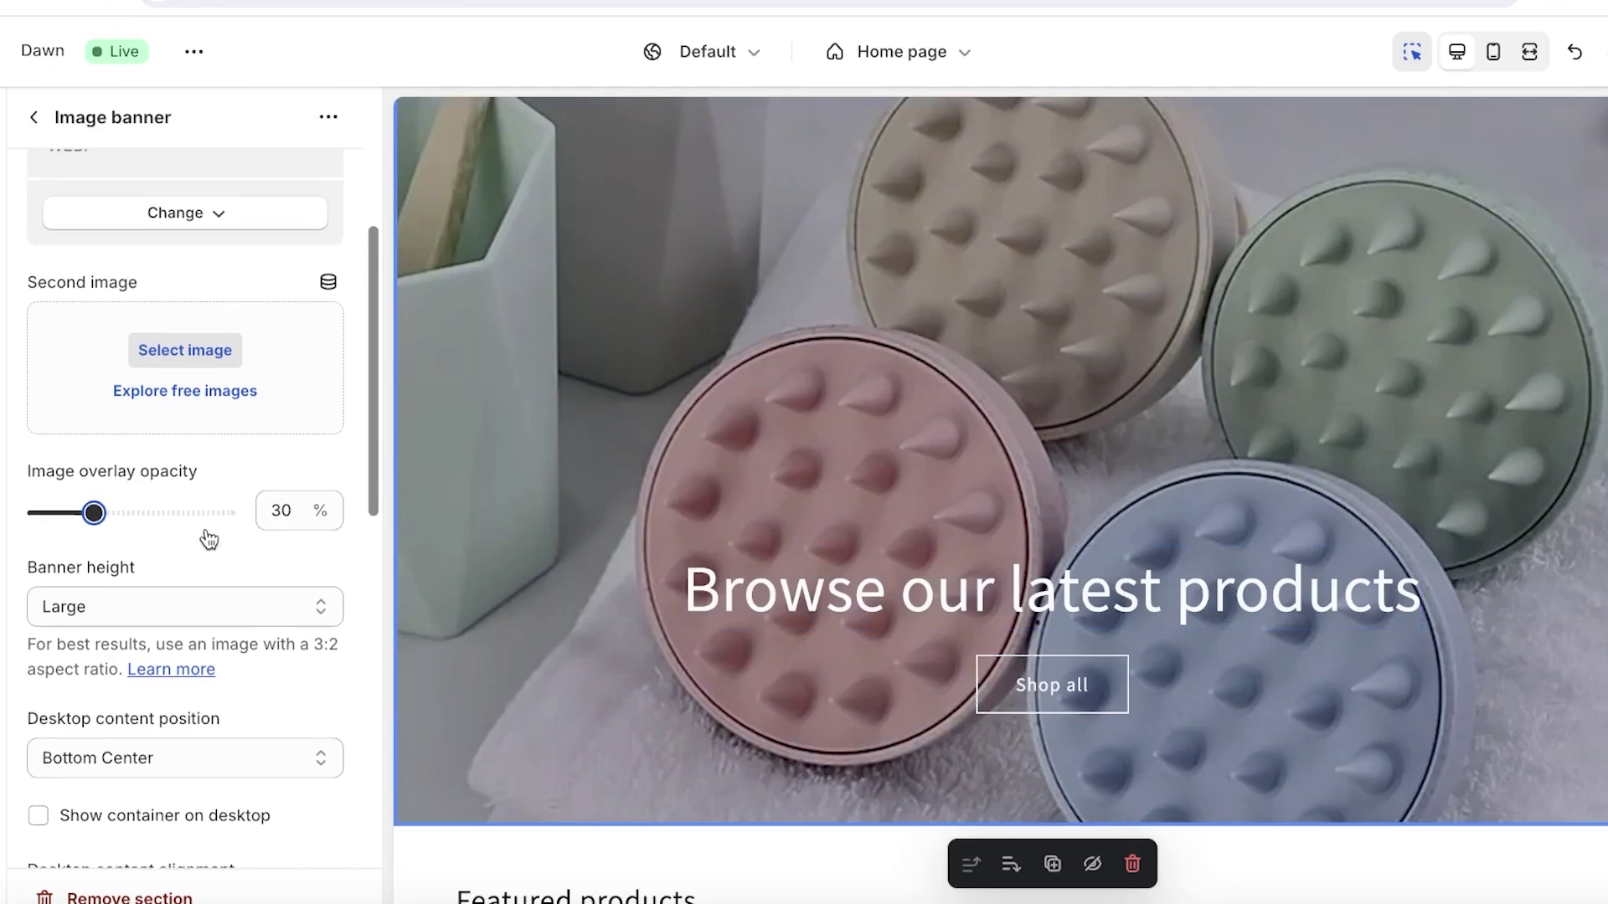
# Make the banner Medium height, keeping its content alignment at Center
pyautogui.scroll(-2, 208, 538)
pyautogui.click(187, 502)
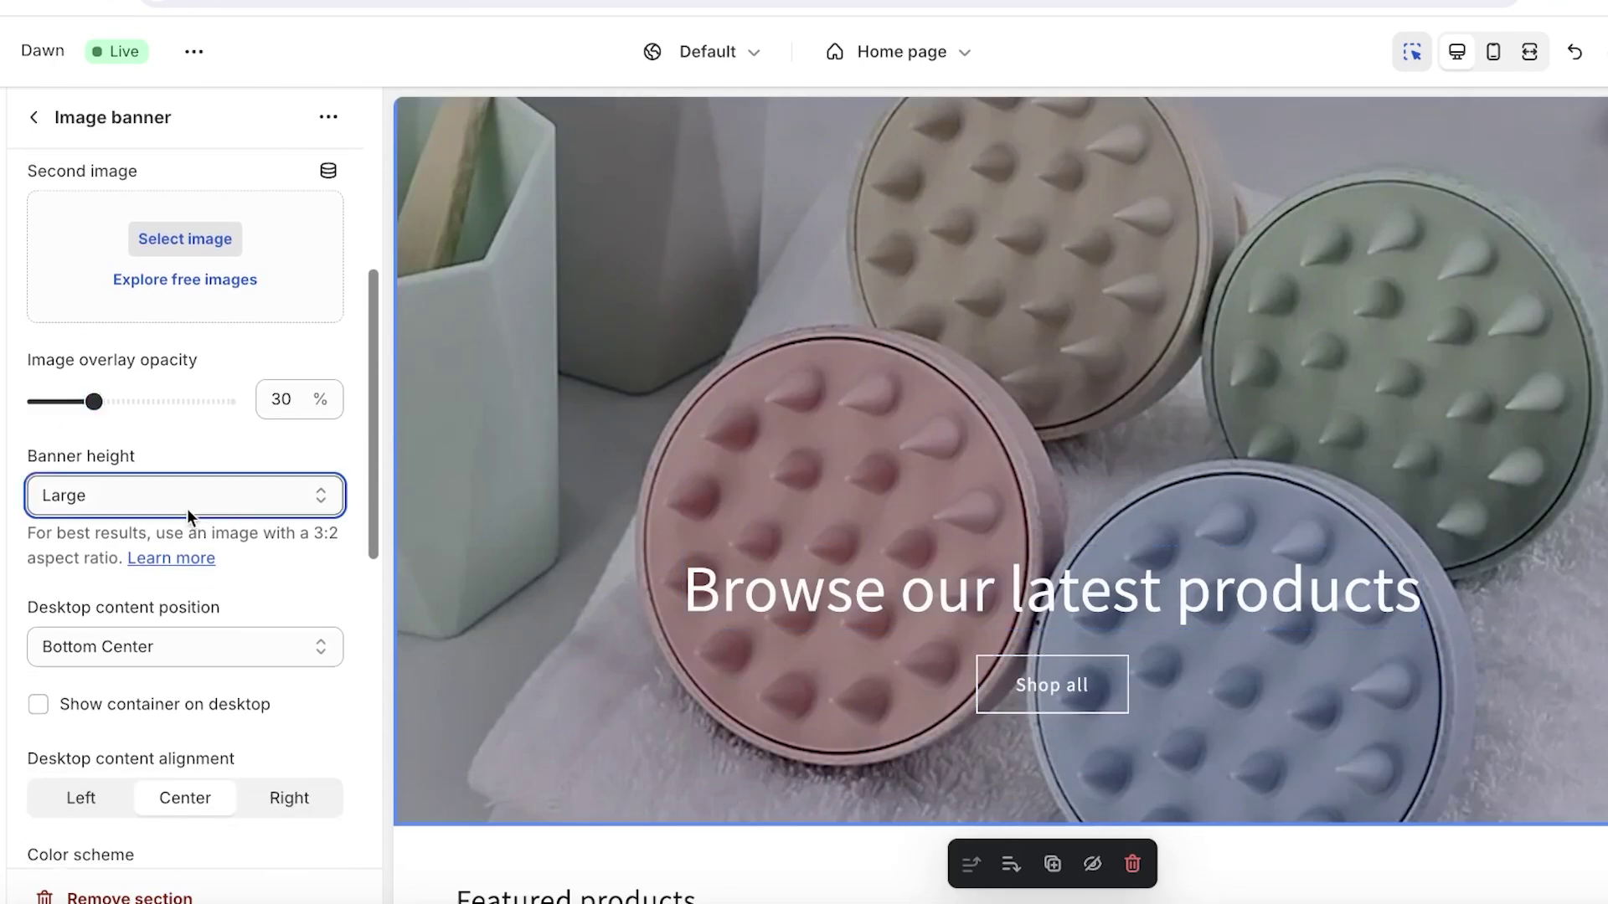
pyautogui.click(163, 474)
pyautogui.scroll(-2, 126, 640)
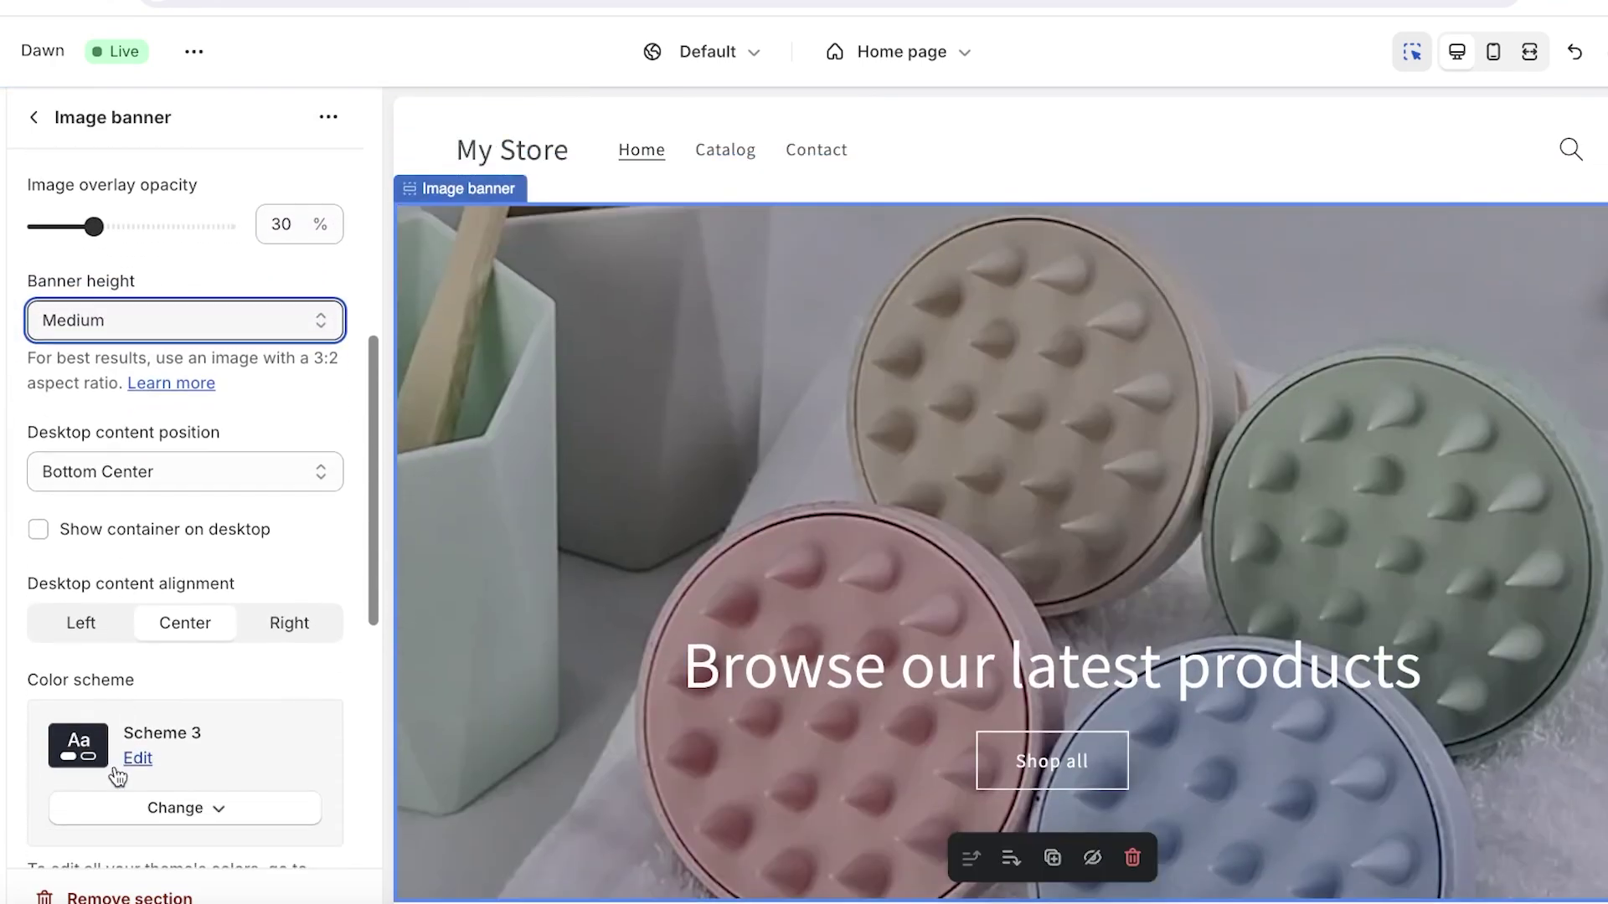
pyautogui.click(309, 634)
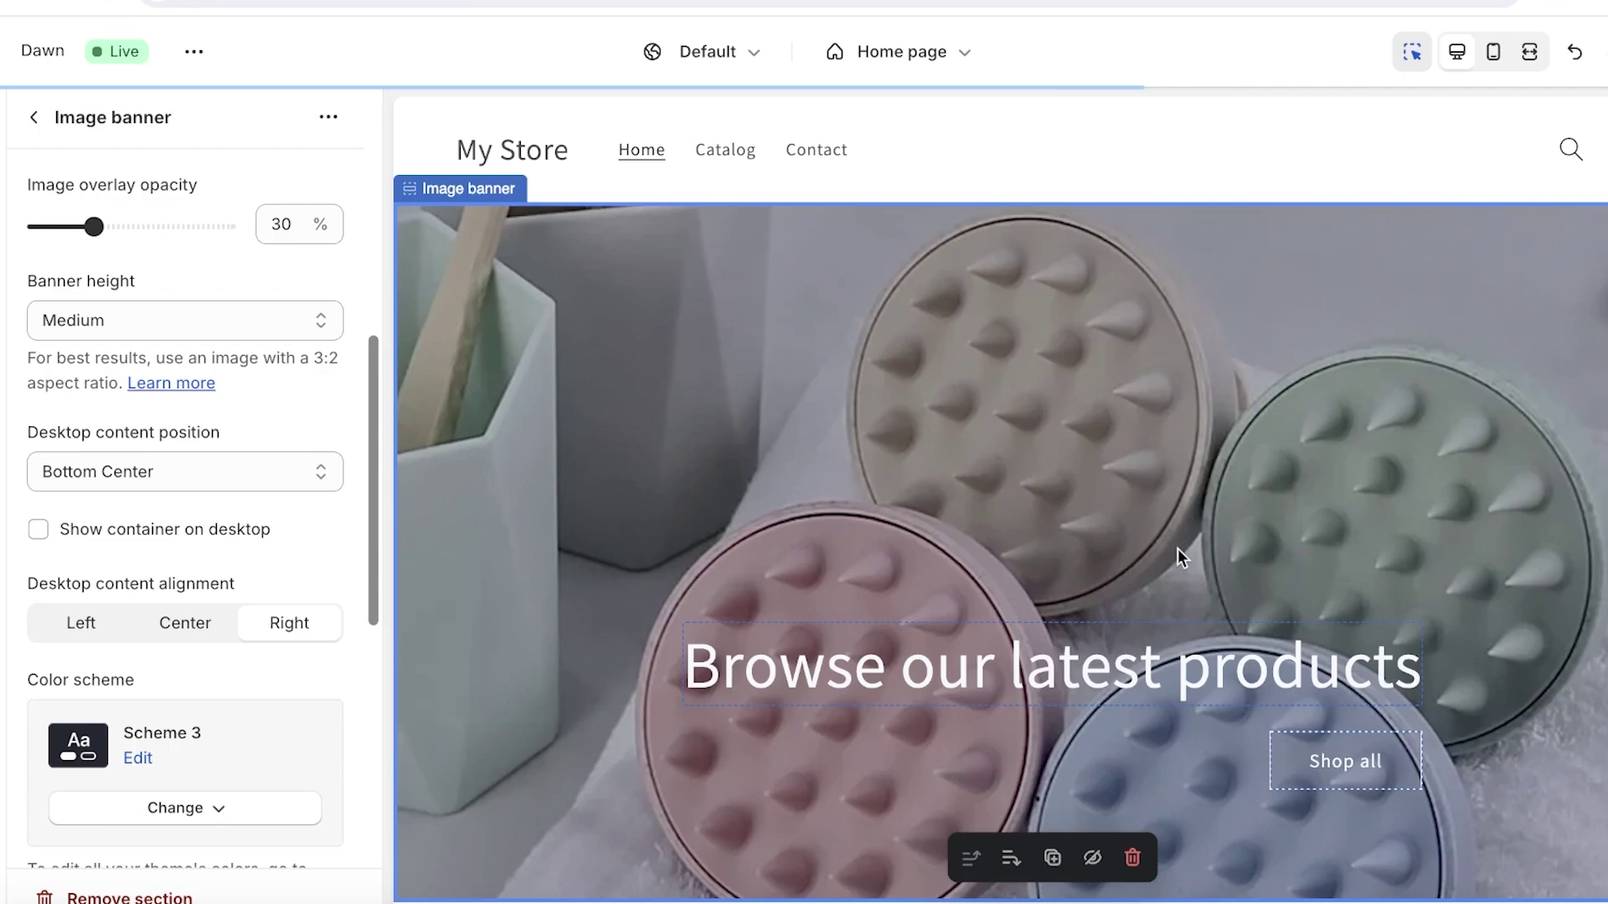
pyautogui.click(123, 628)
pyautogui.click(168, 624)
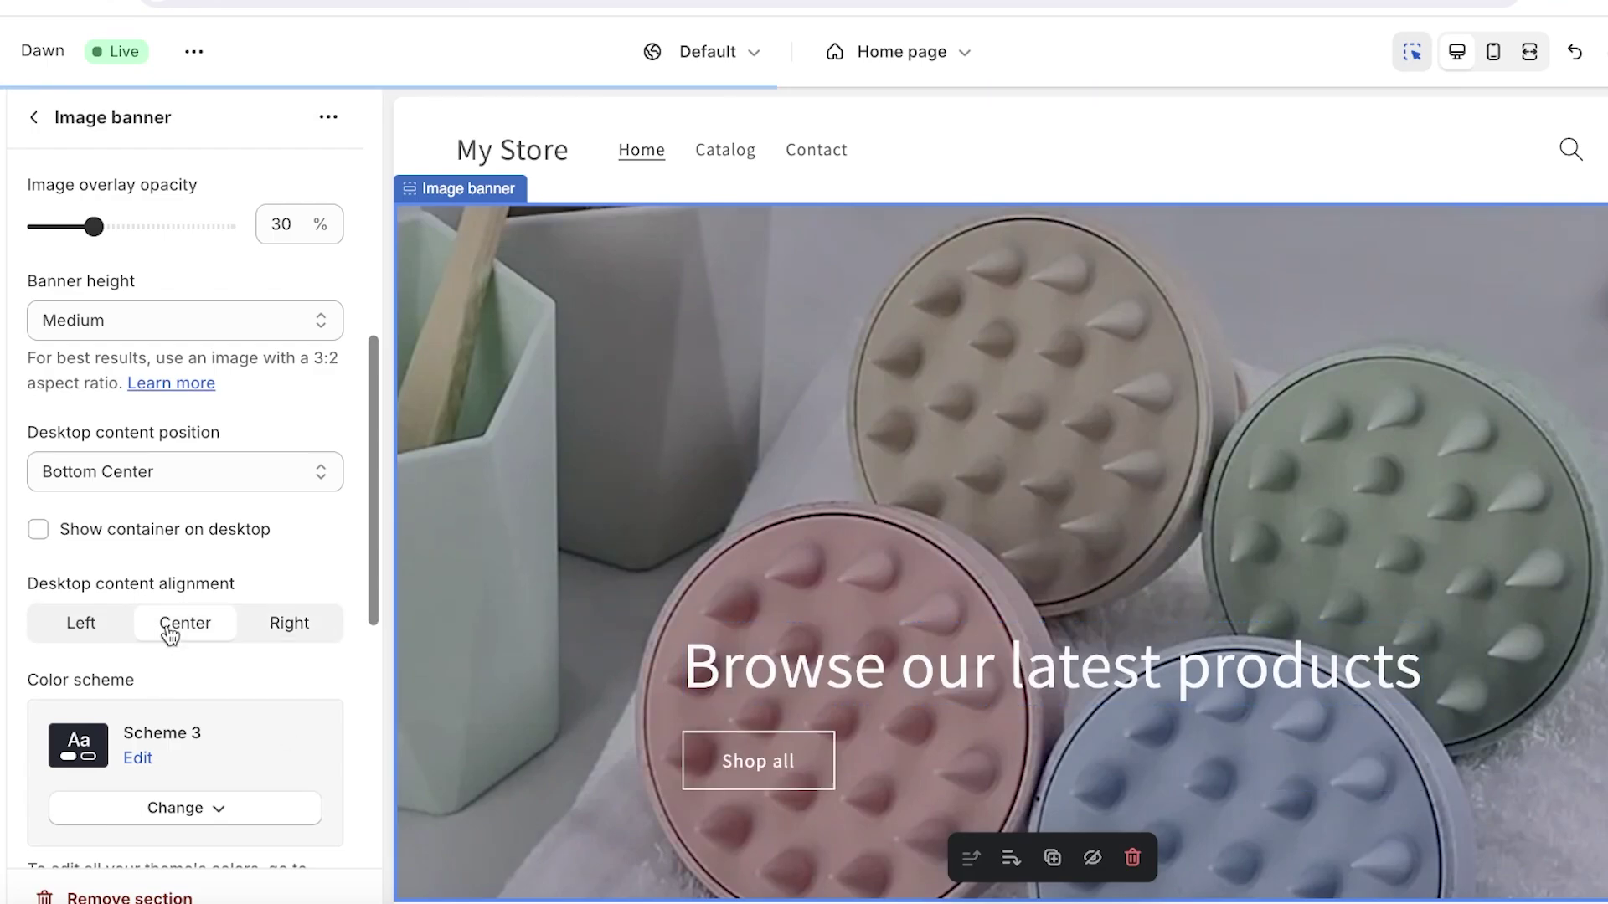
pyautogui.scroll(-1, 250, 623)
pyautogui.scroll(-6, 250, 617)
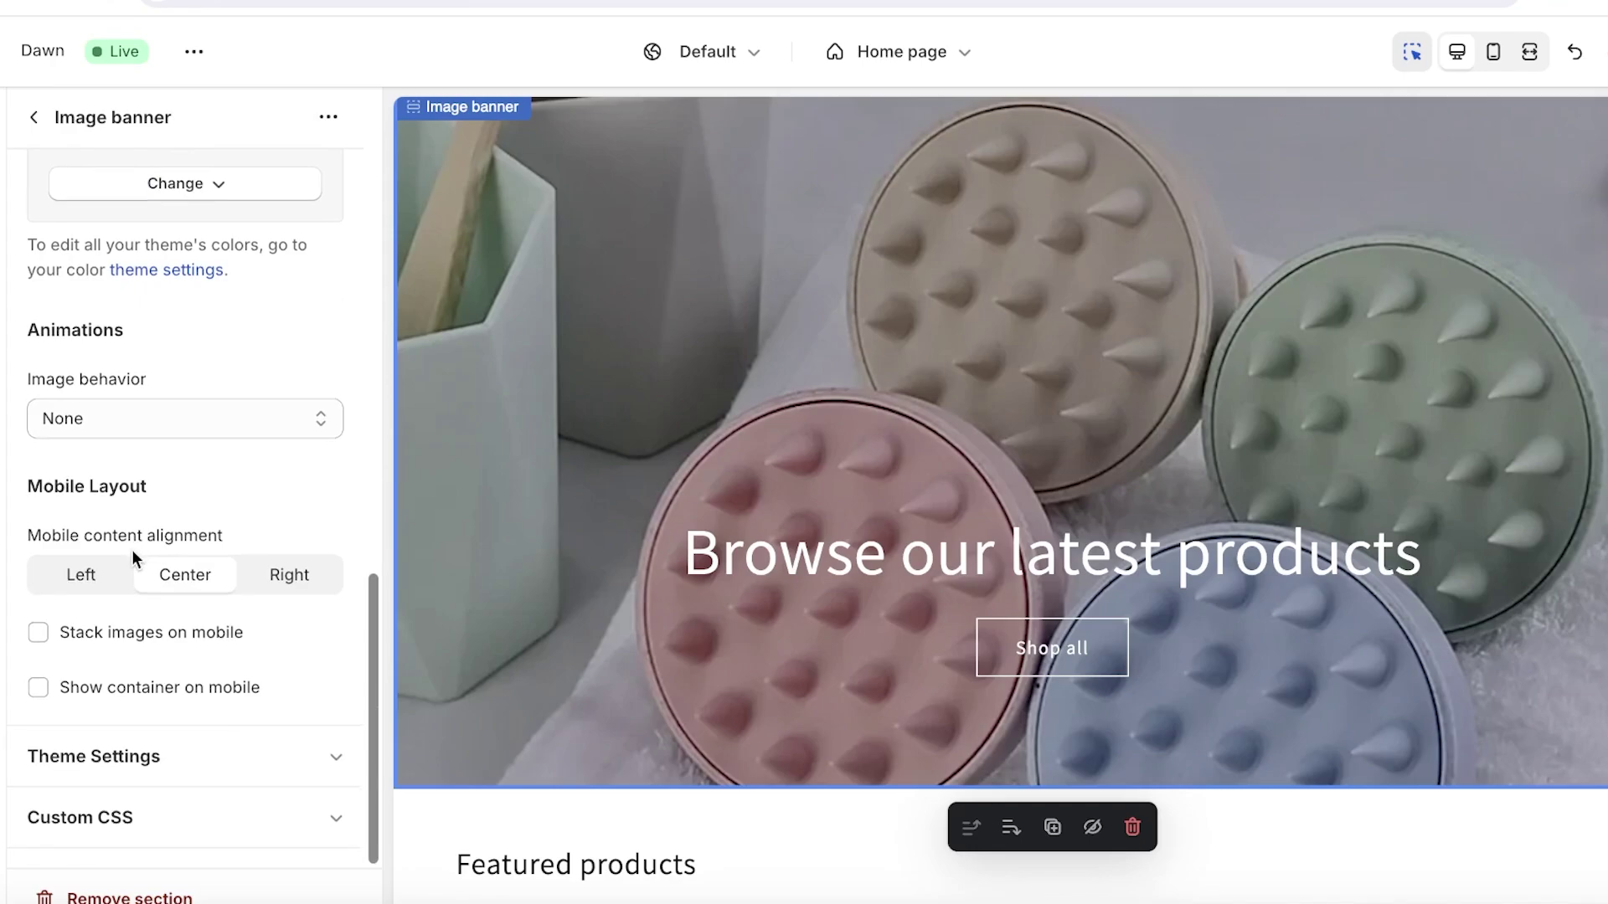
pyautogui.scroll(8, 132, 549)
pyautogui.click(34, 126)
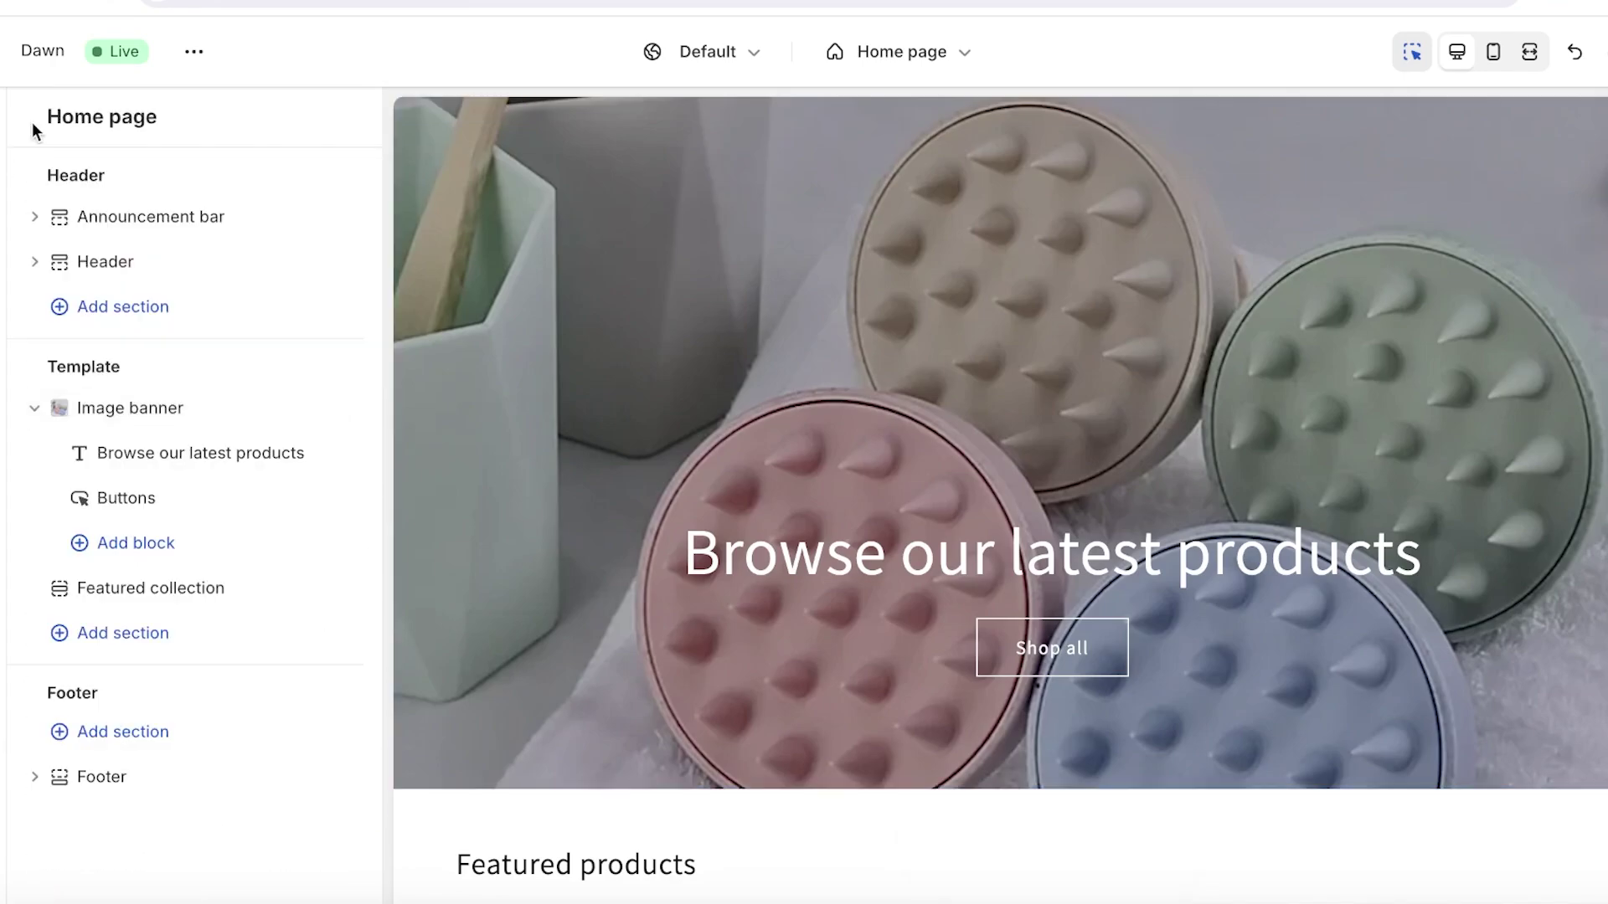
# Replace the banner heading with pasted text reading 'Improve your scalp health'
pyautogui.click(139, 453)
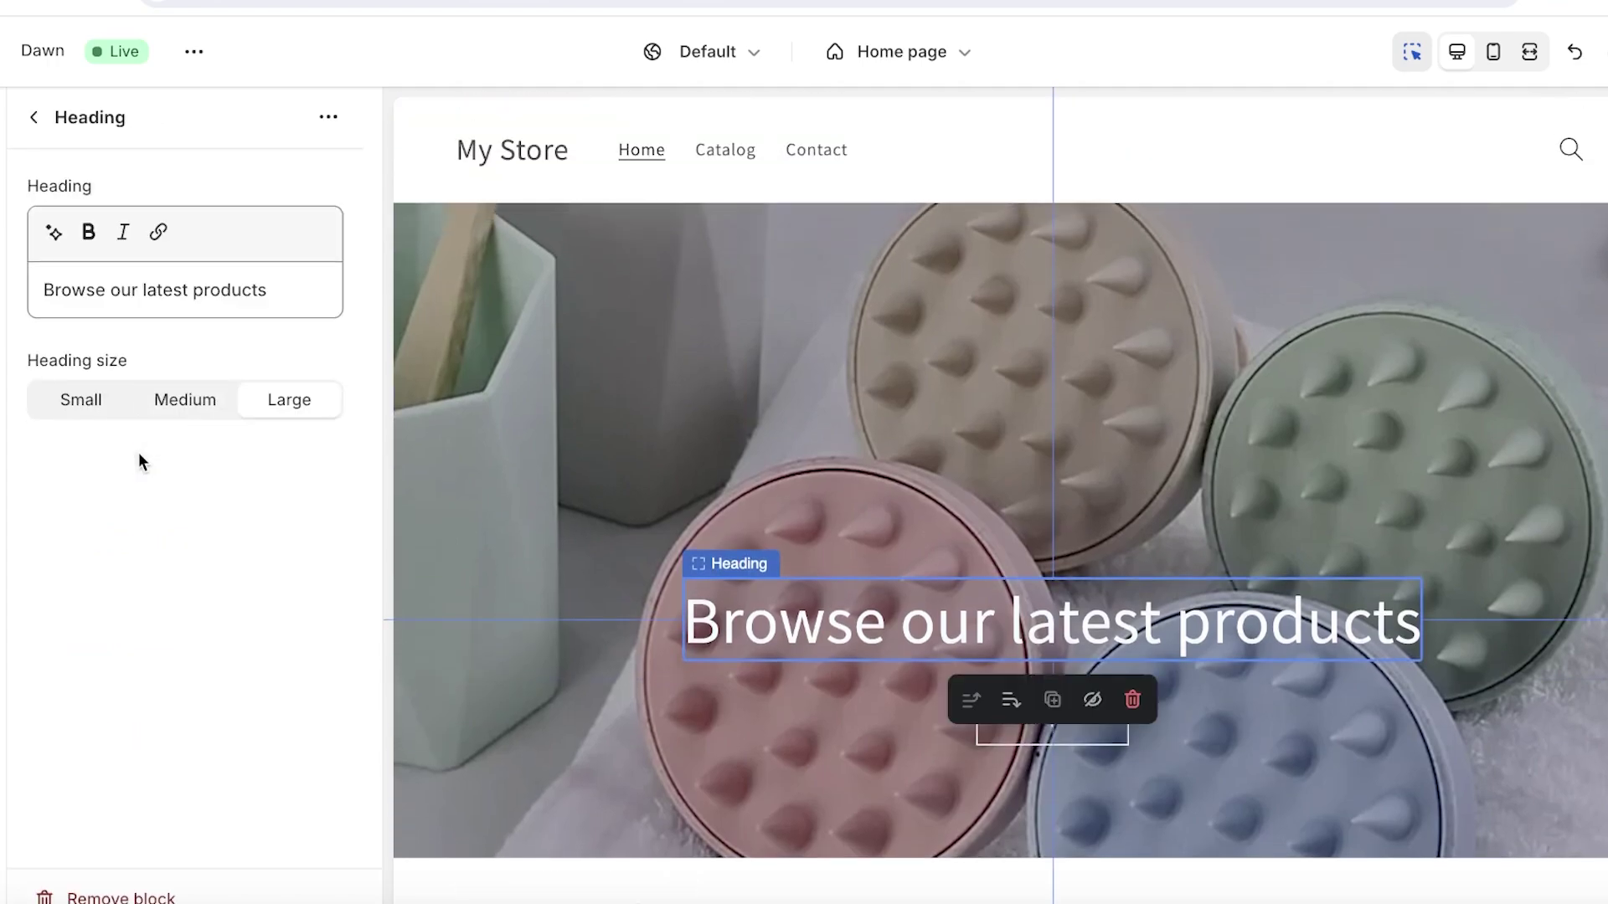
pyautogui.tripleClick(203, 293)
pyautogui.write('Improve your scalp health')
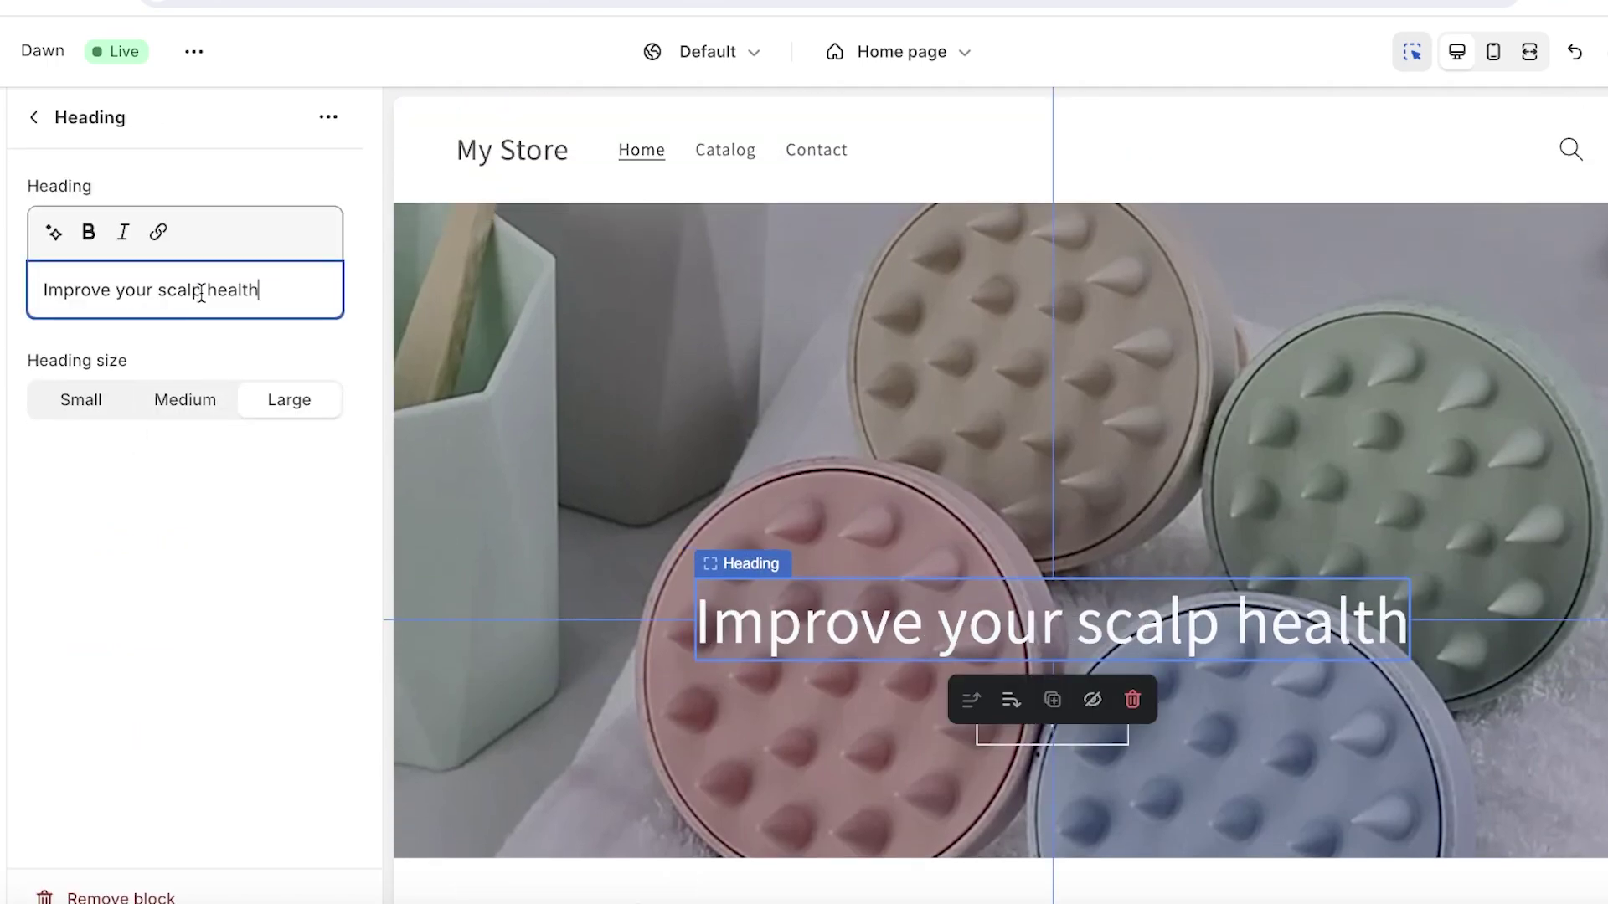
pyautogui.click(34, 122)
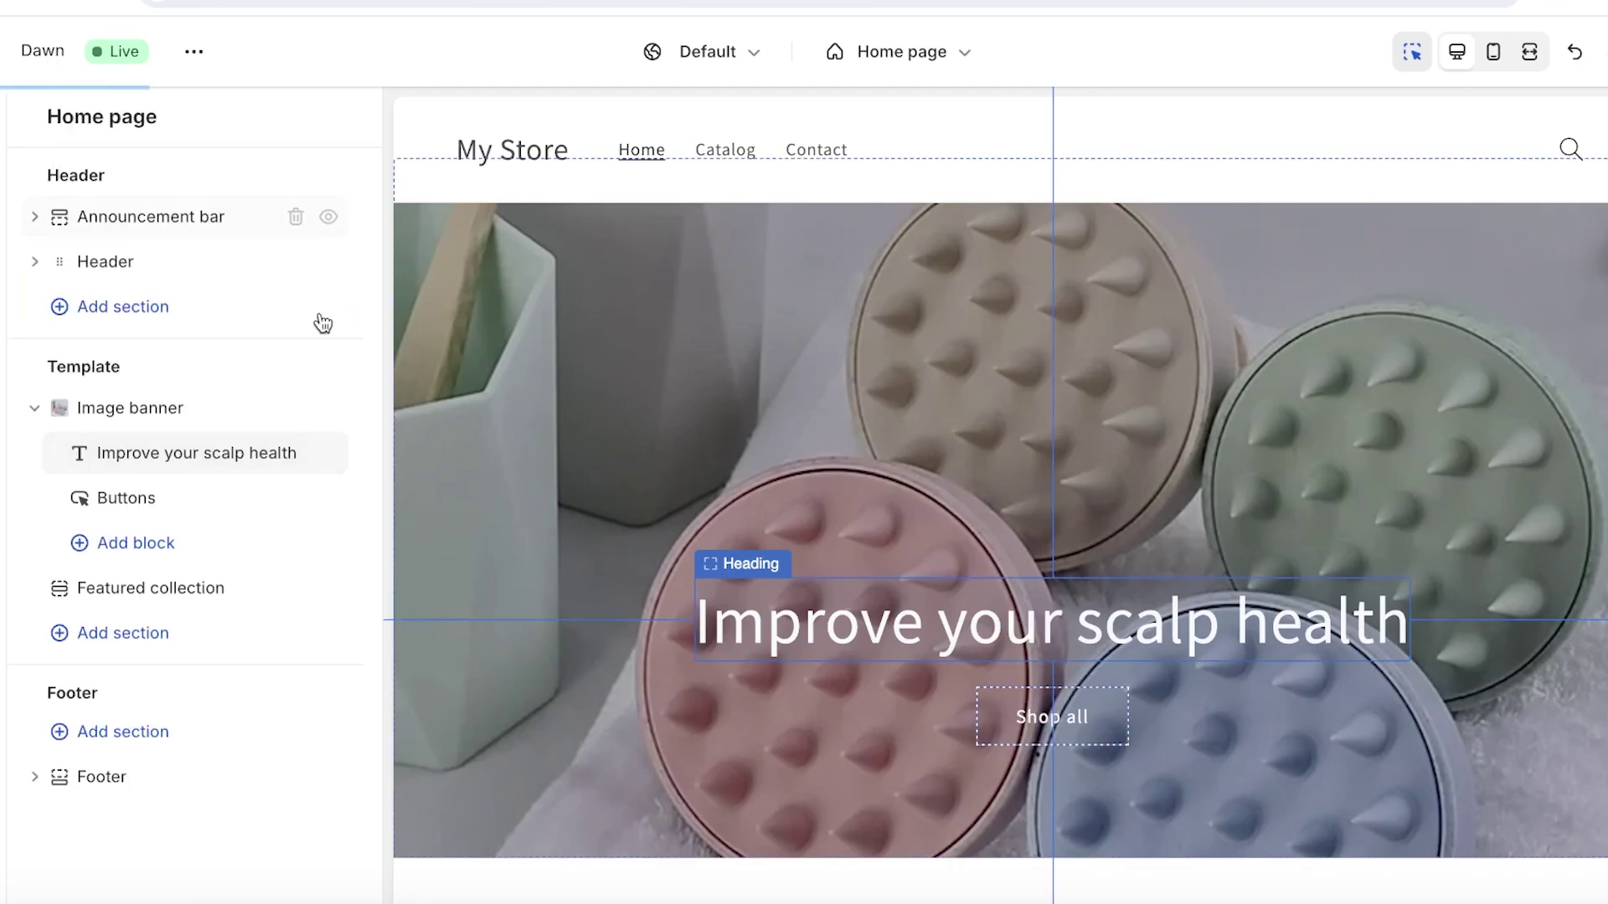
# Change the first button label from 'Shop all' to 'Shop Now'
pyautogui.click(175, 508)
pyautogui.doubleClick(216, 229)
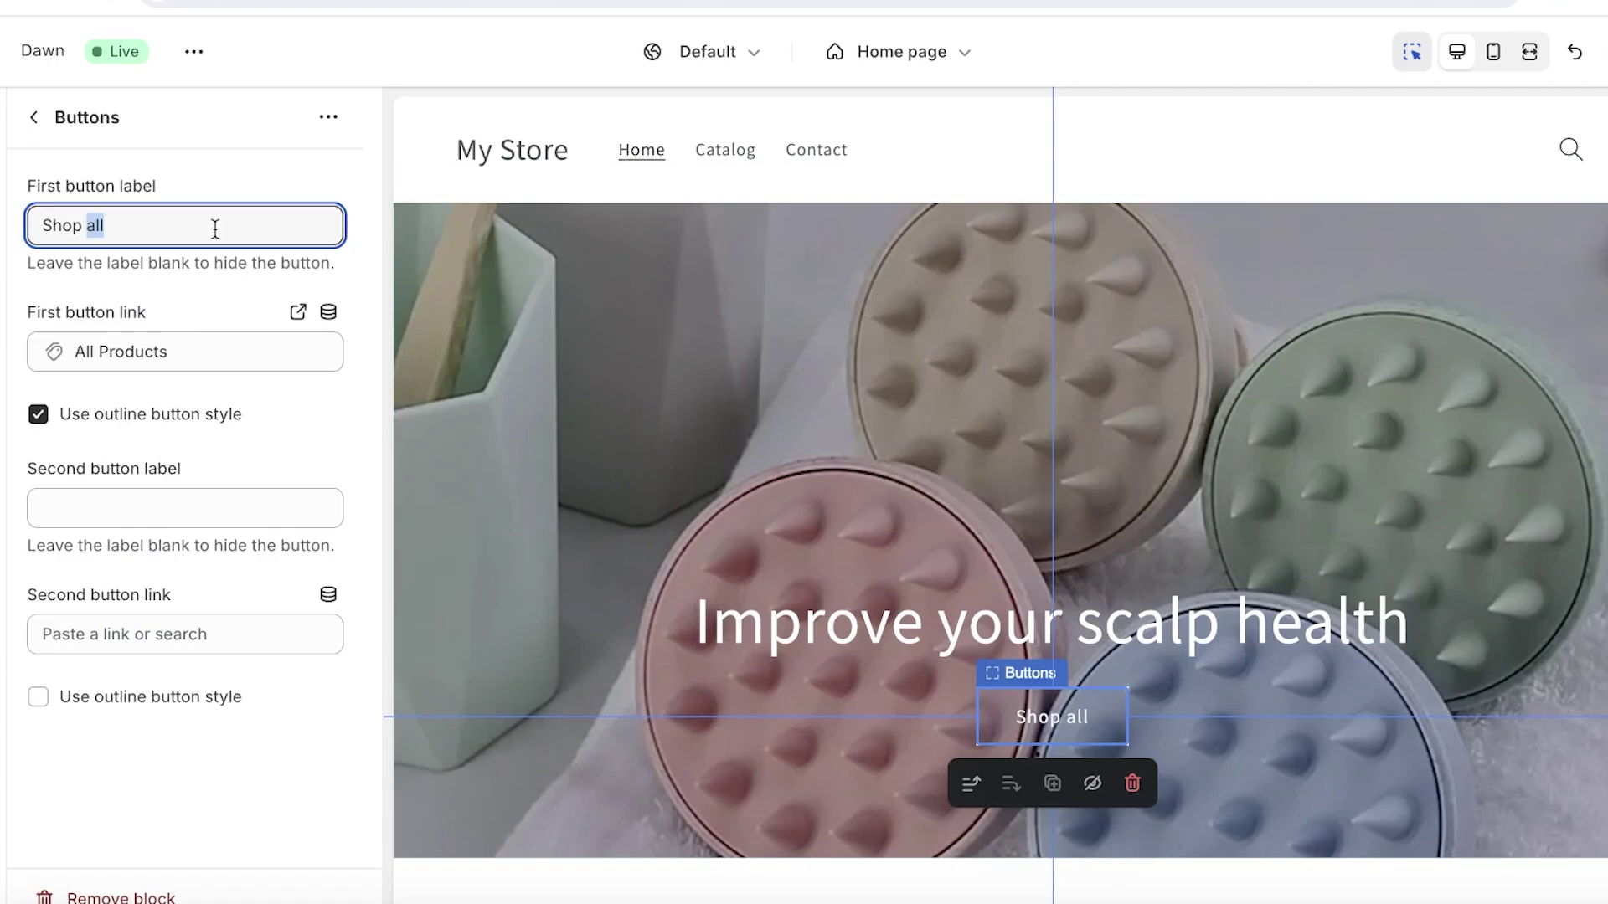
pyautogui.write('Now')
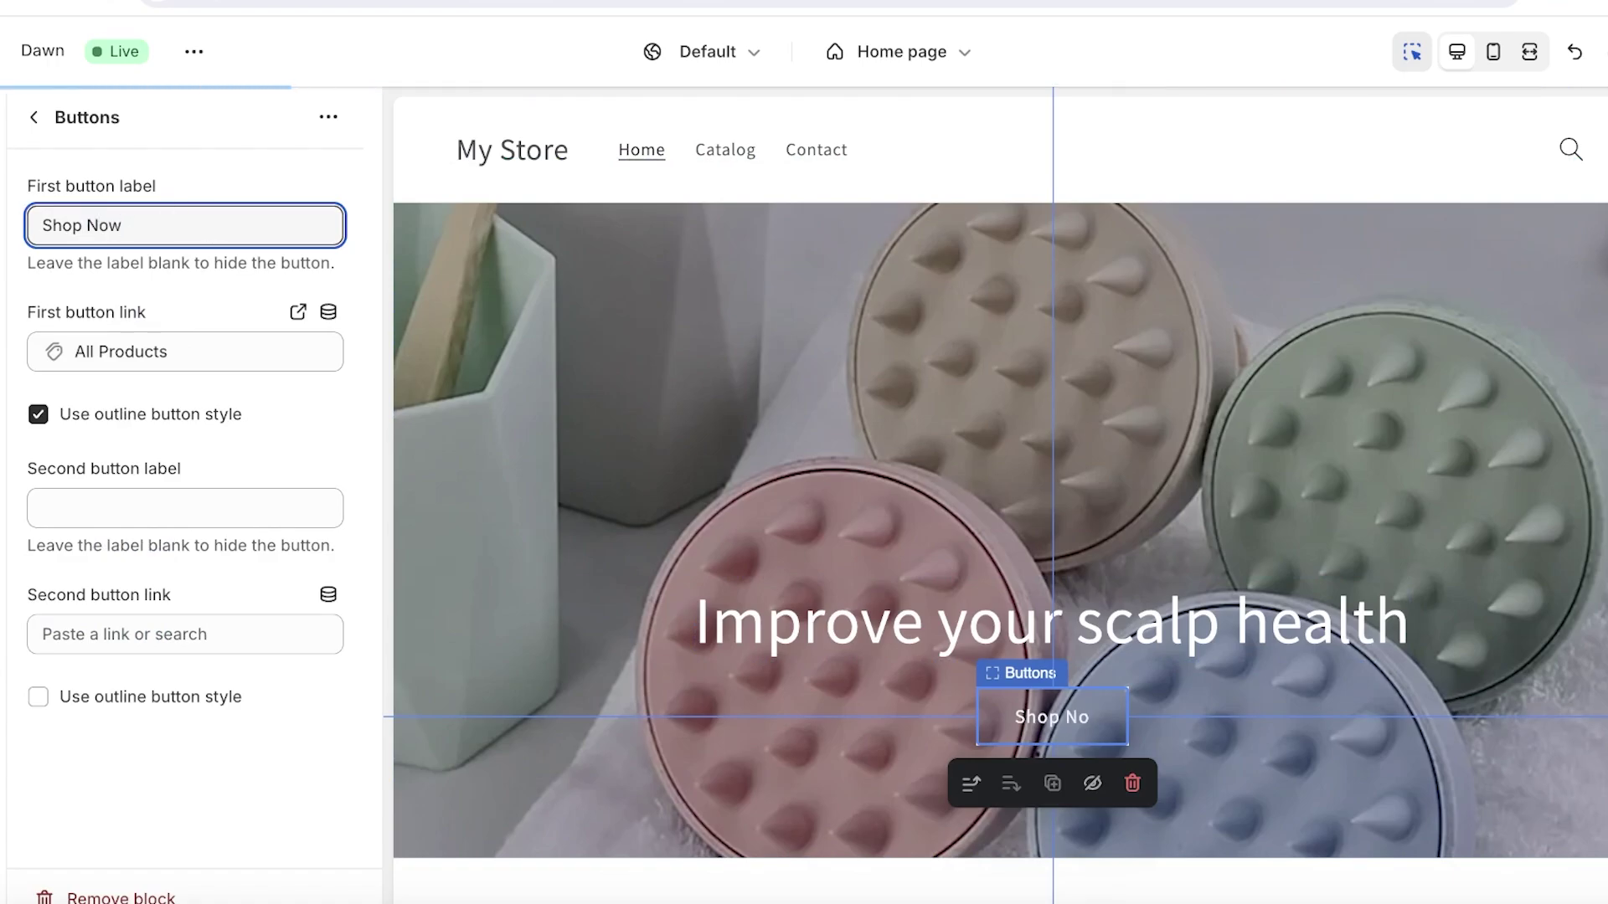
pyautogui.click(36, 118)
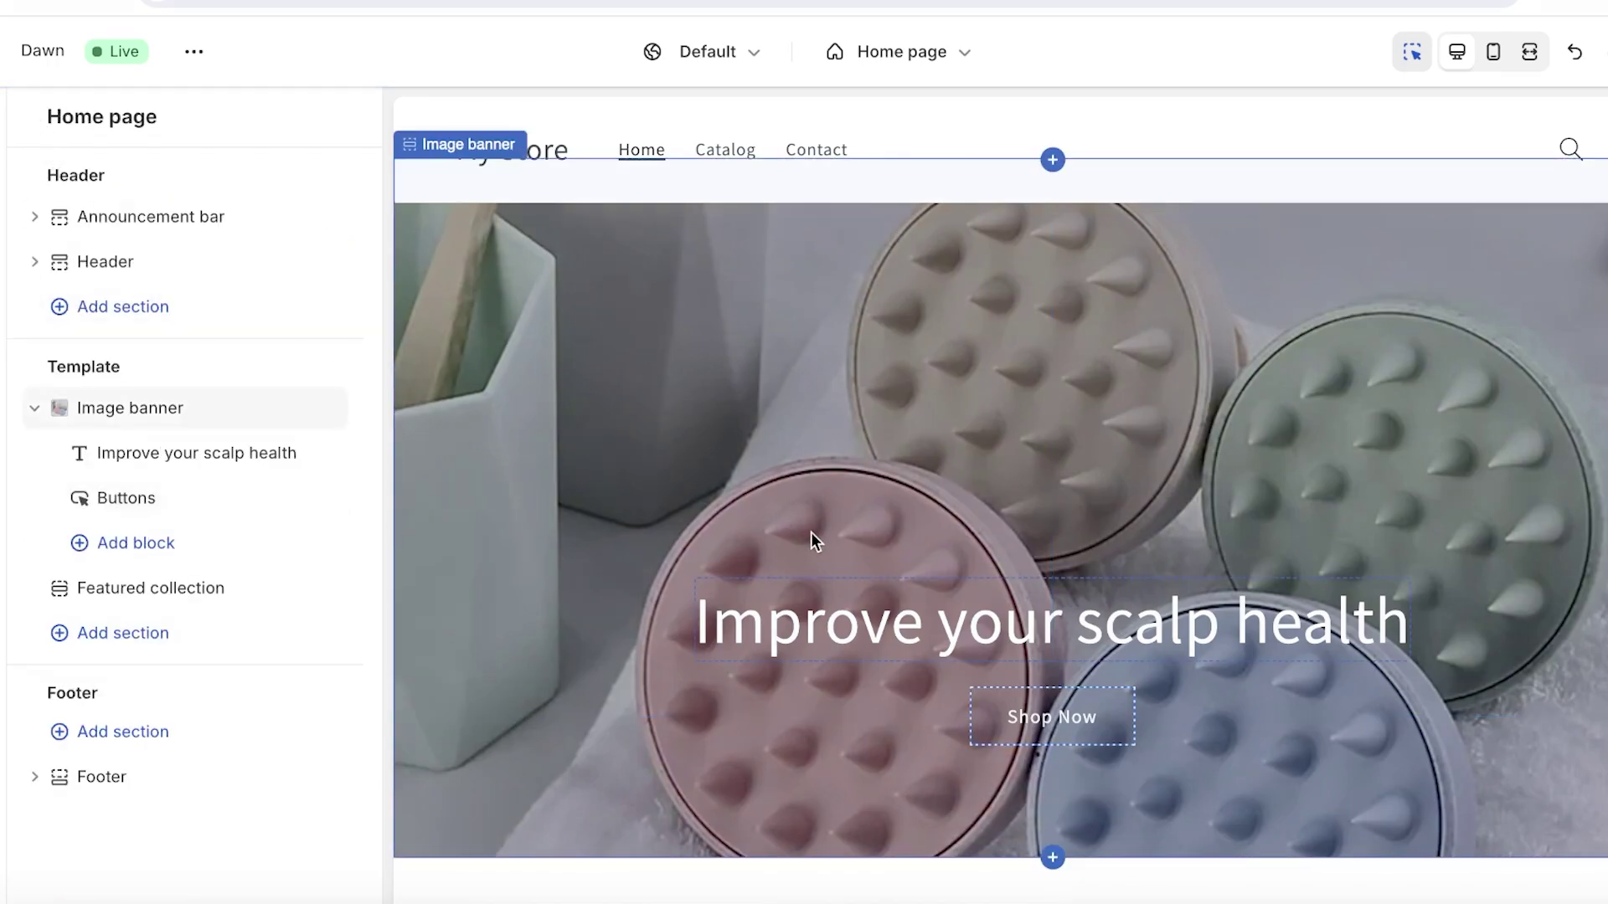
pyautogui.scroll(1, 811, 532)
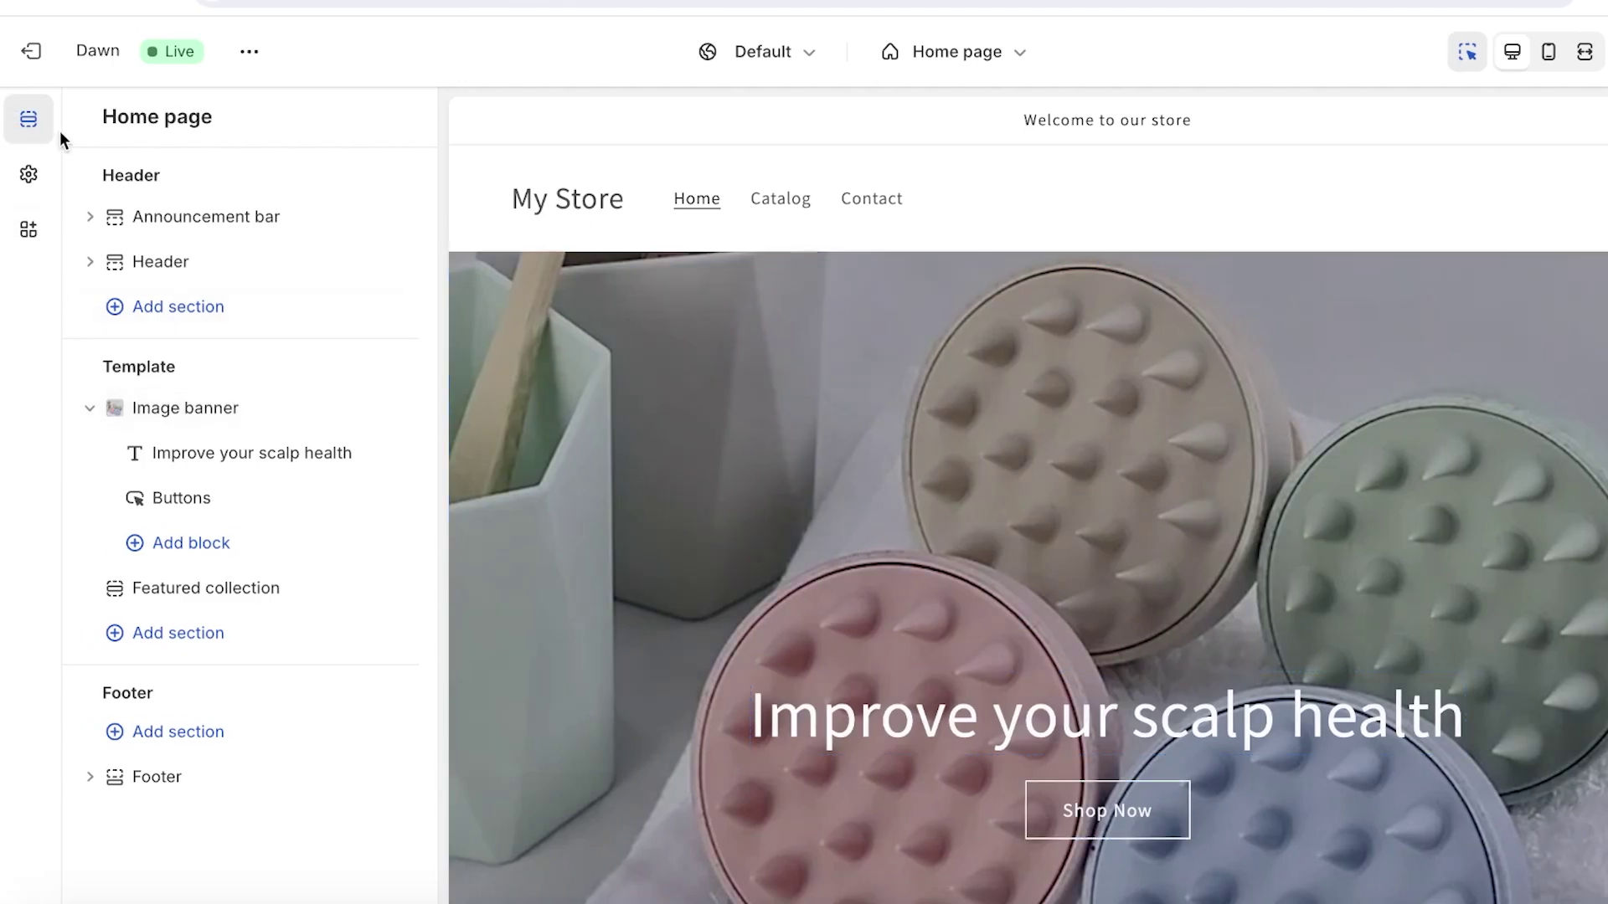
# Upload 1.png from the salon logo folder and apply it as the theme's logo
pyautogui.click(31, 174)
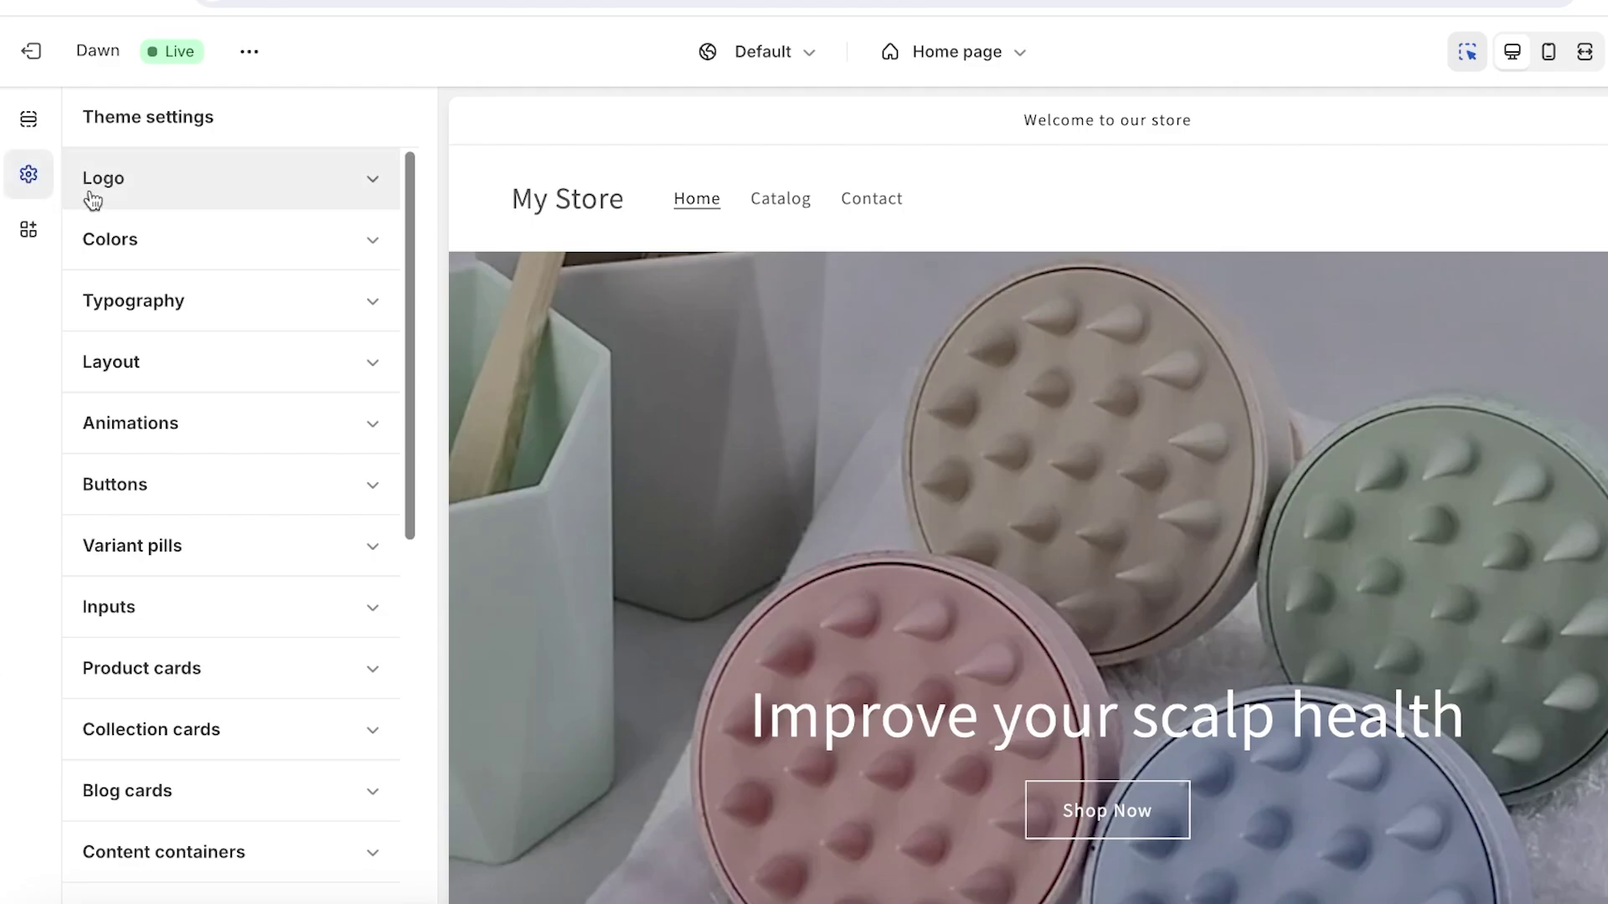
pyautogui.click(133, 188)
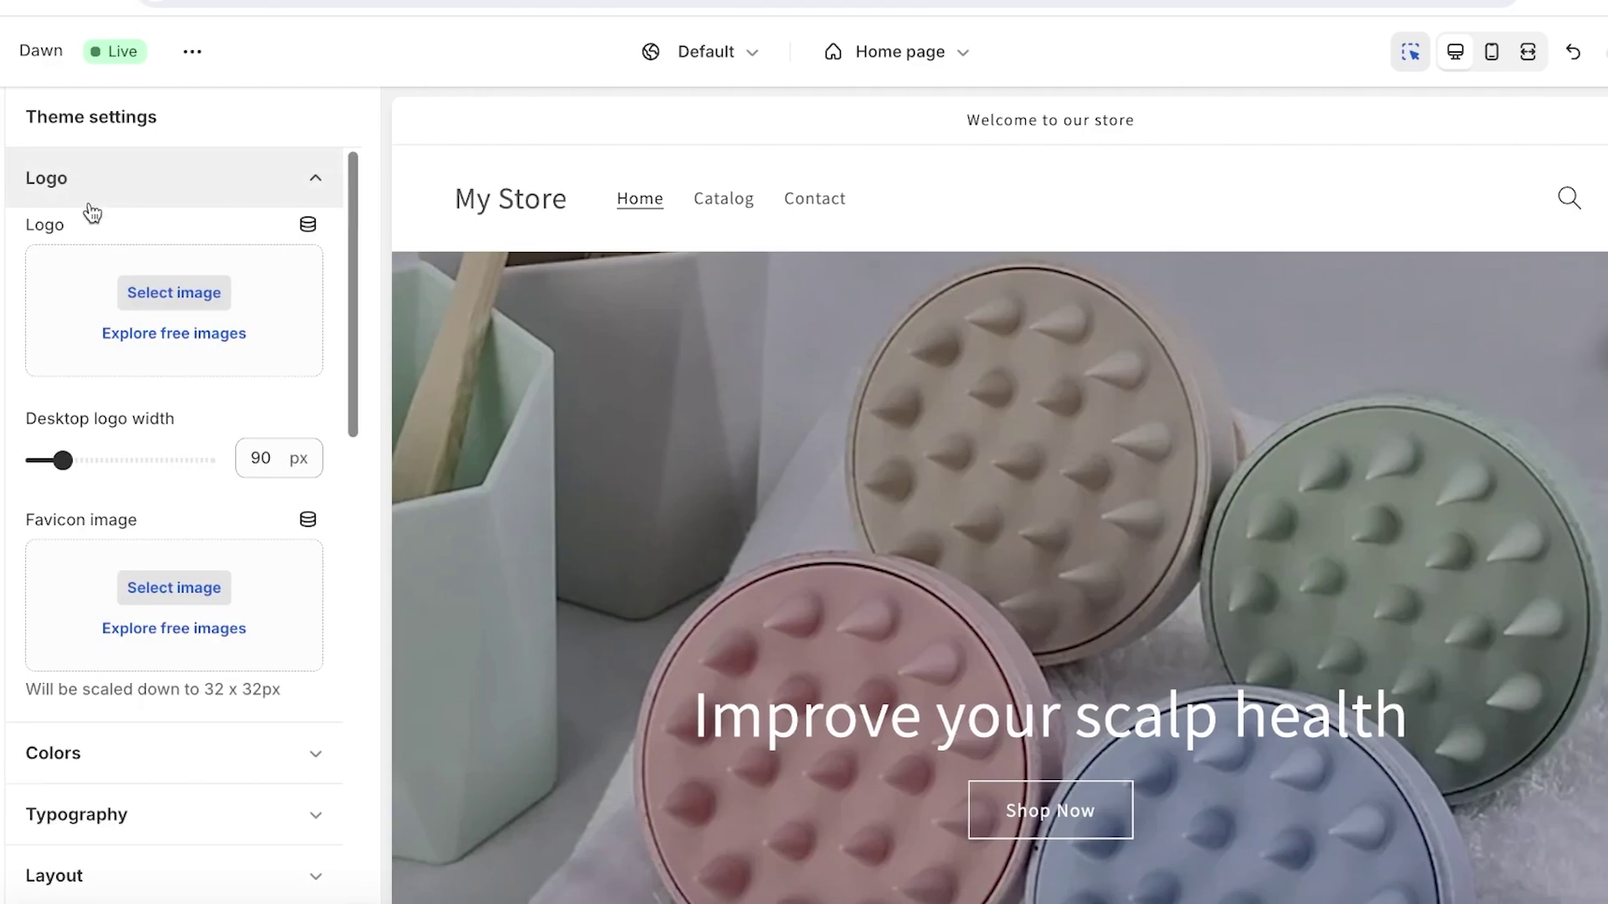
pyautogui.click(205, 298)
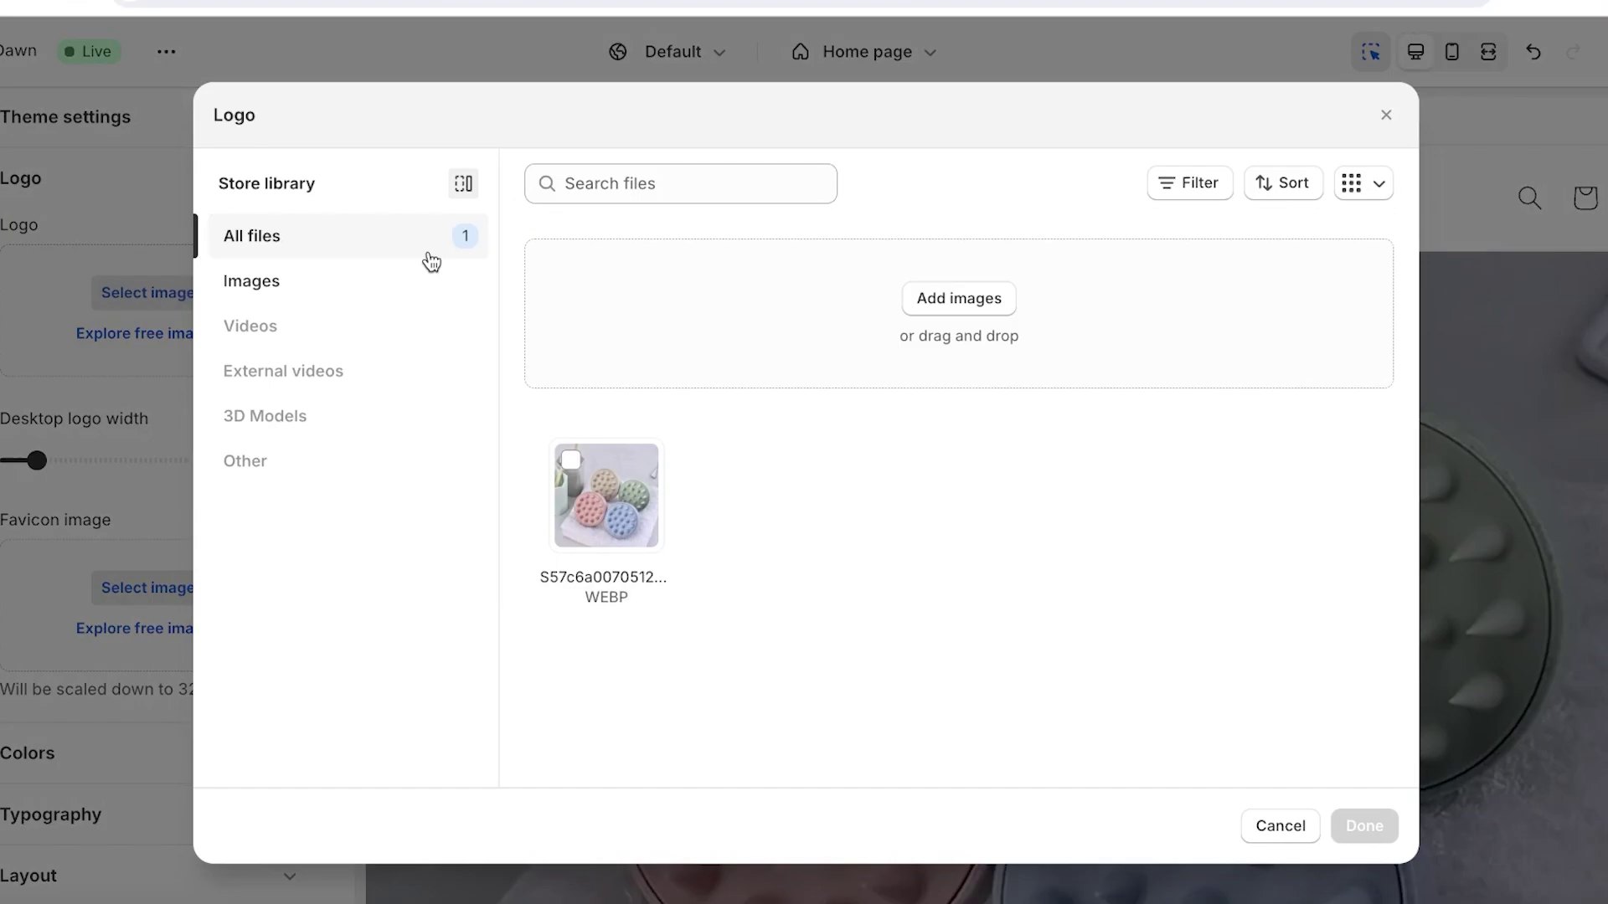
pyautogui.click(943, 307)
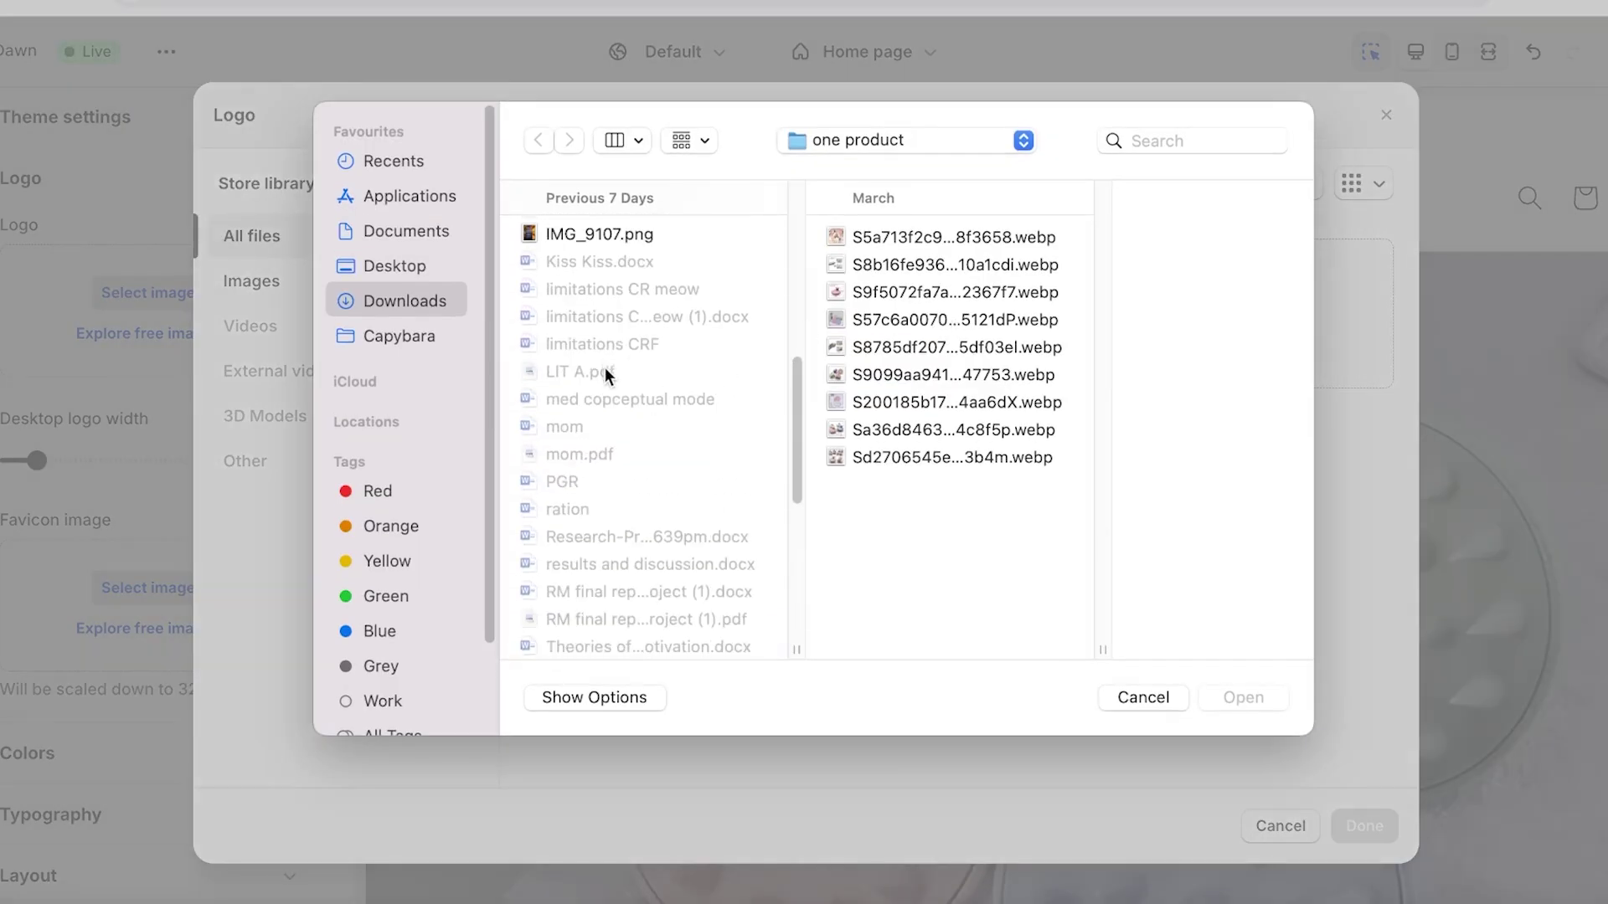
pyautogui.scroll(-8, 611, 419)
pyautogui.click(626, 459)
pyautogui.click(963, 263)
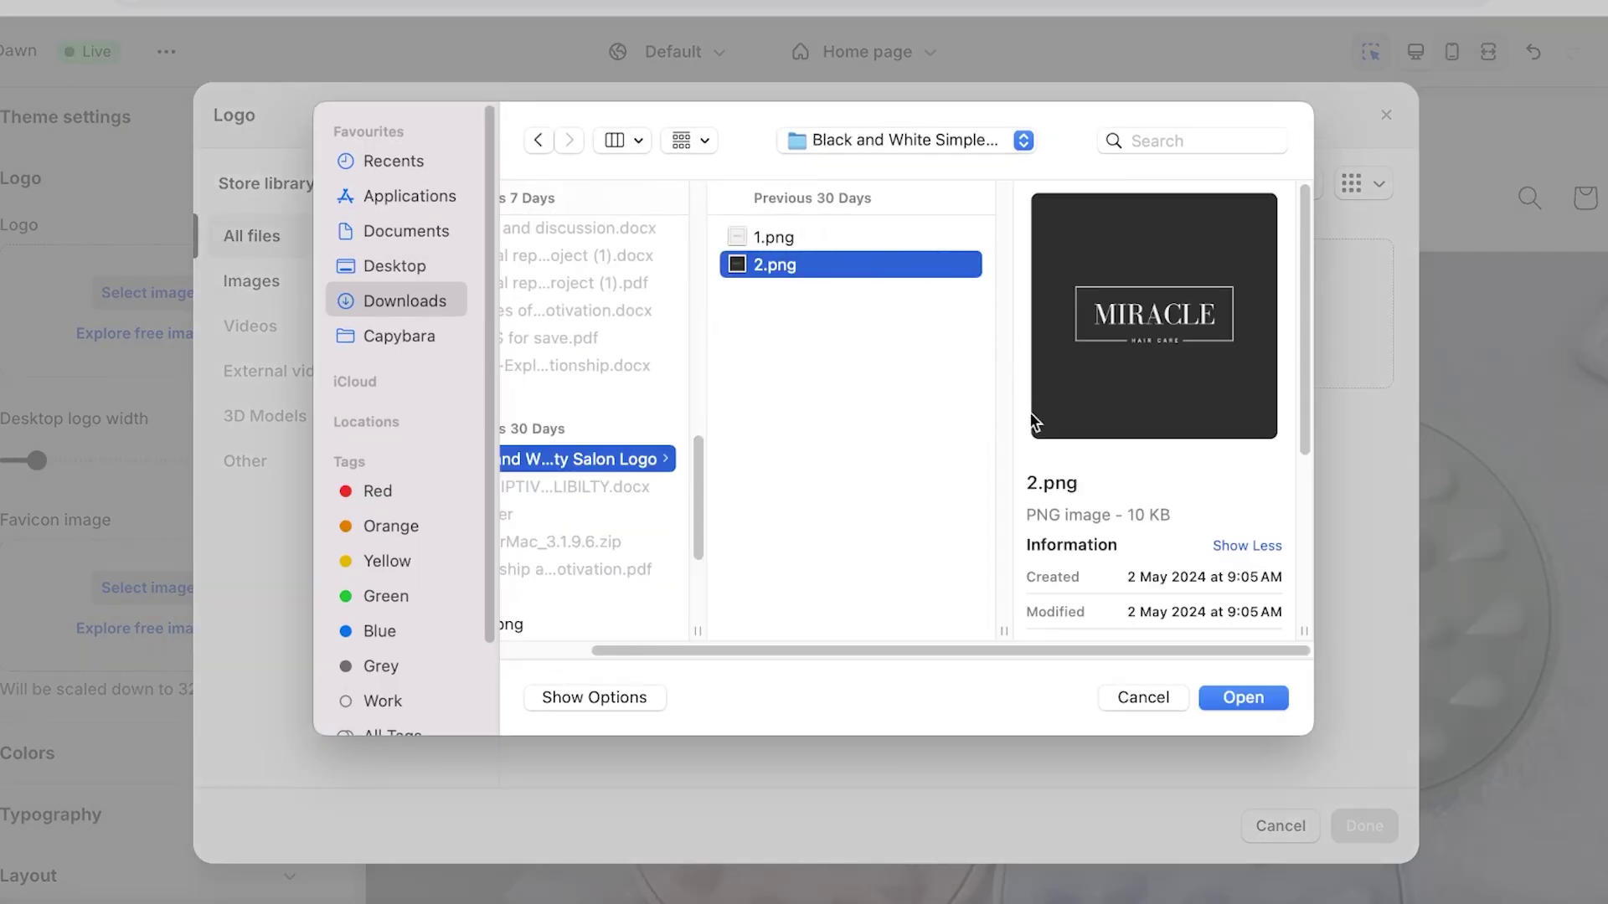
pyautogui.click(862, 238)
pyautogui.click(1246, 697)
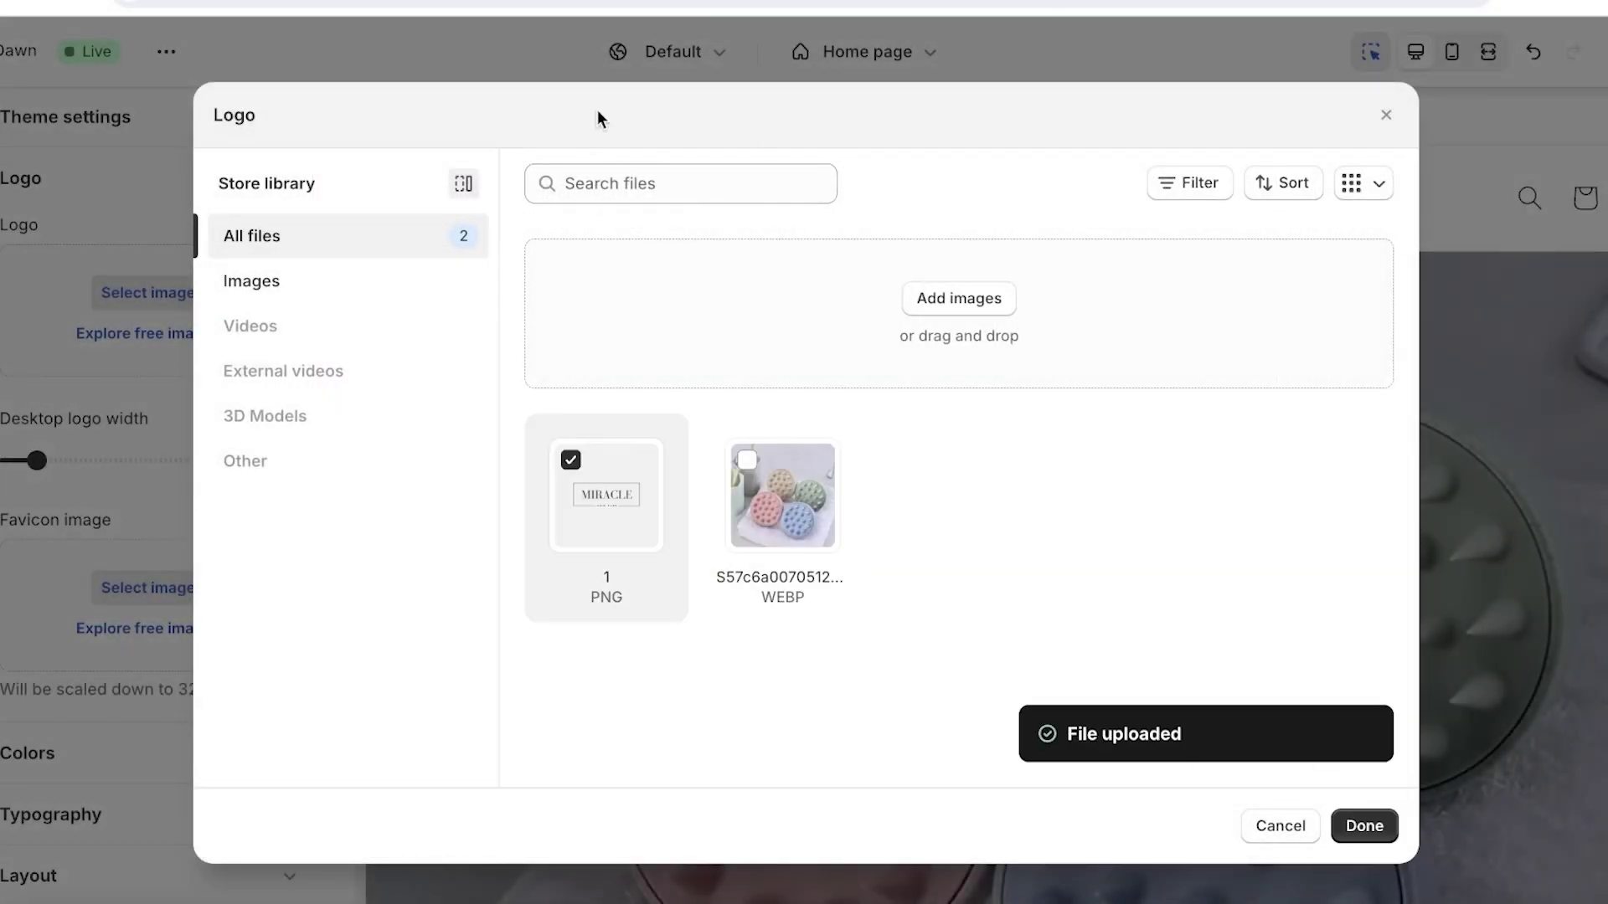
pyautogui.click(1357, 810)
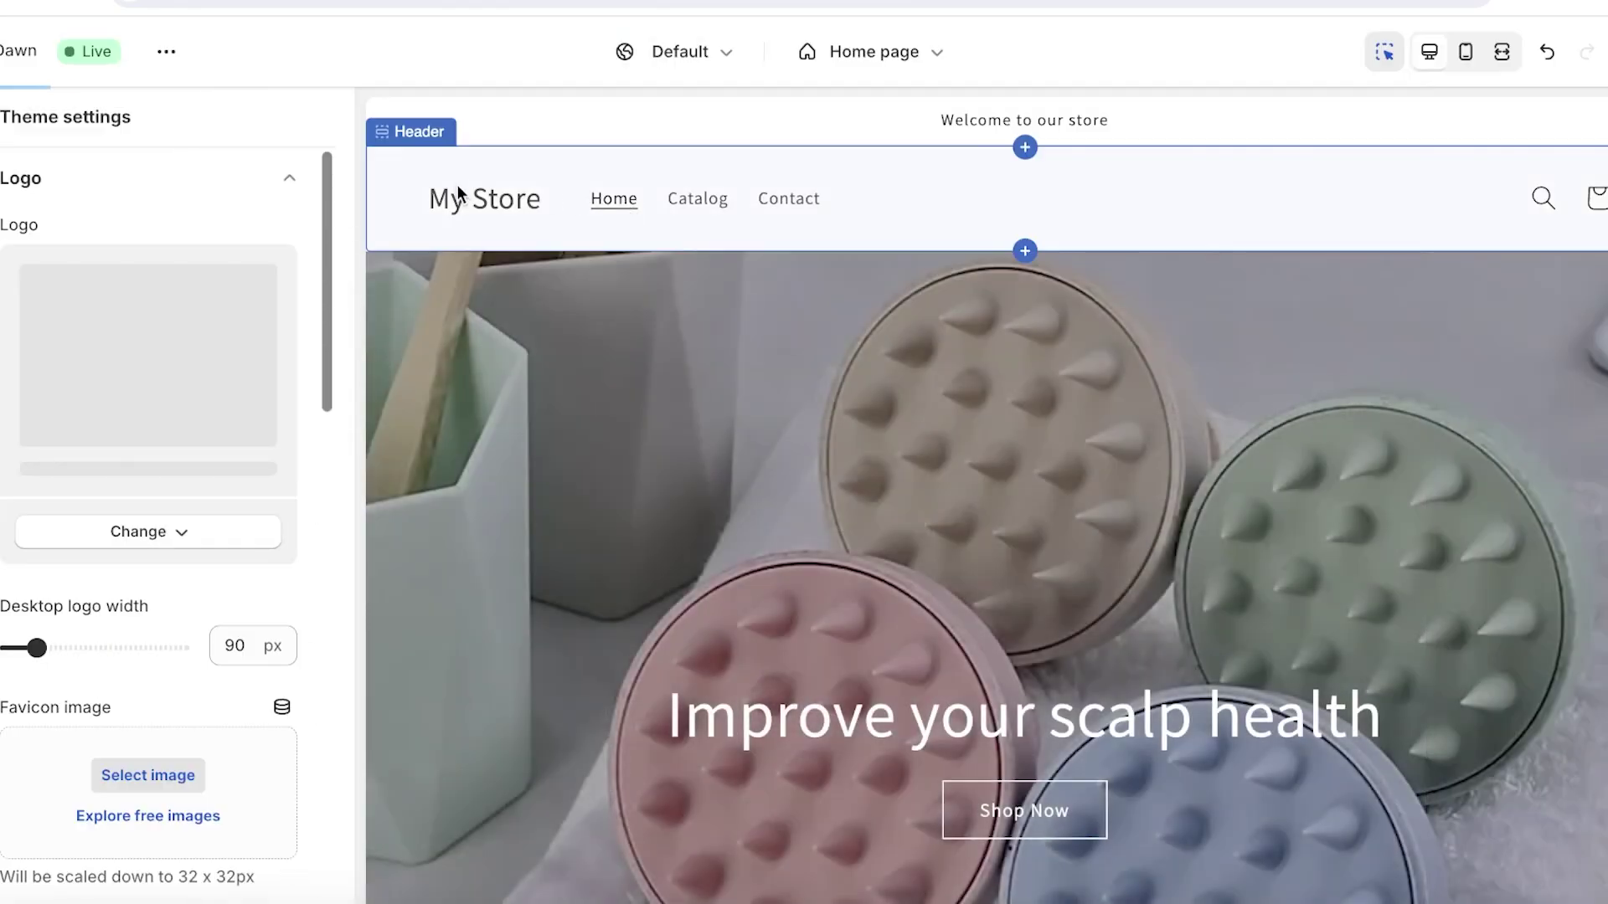
pyautogui.scroll(-5, 42, 549)
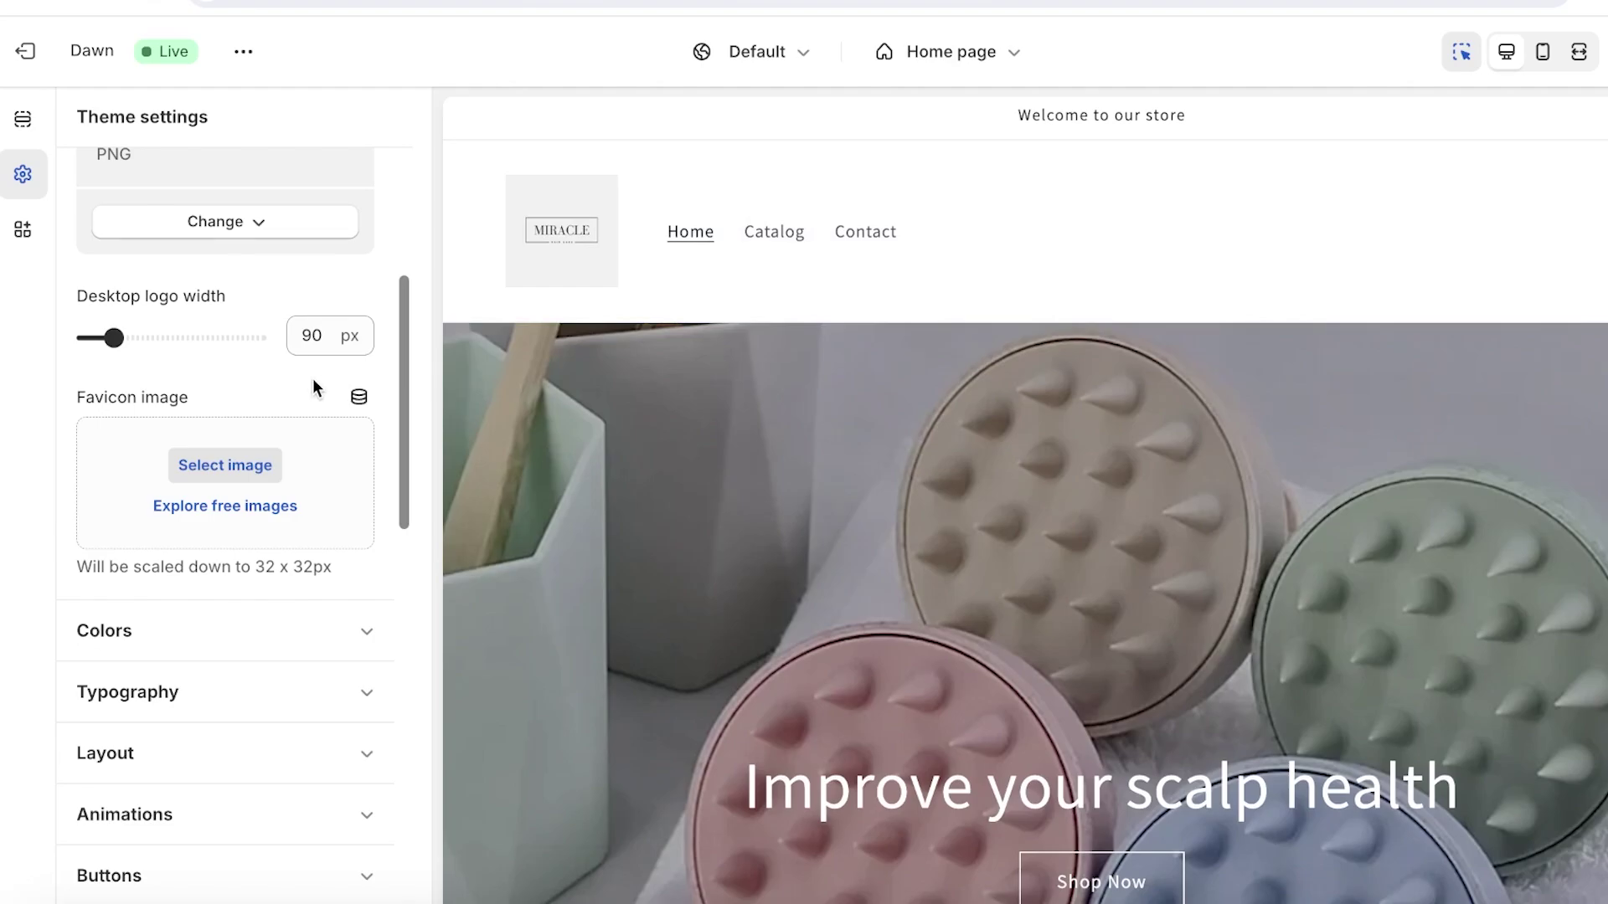
# Collapse the Logo settings and review the colours of Scheme 2
pyautogui.scroll(5, 324, 402)
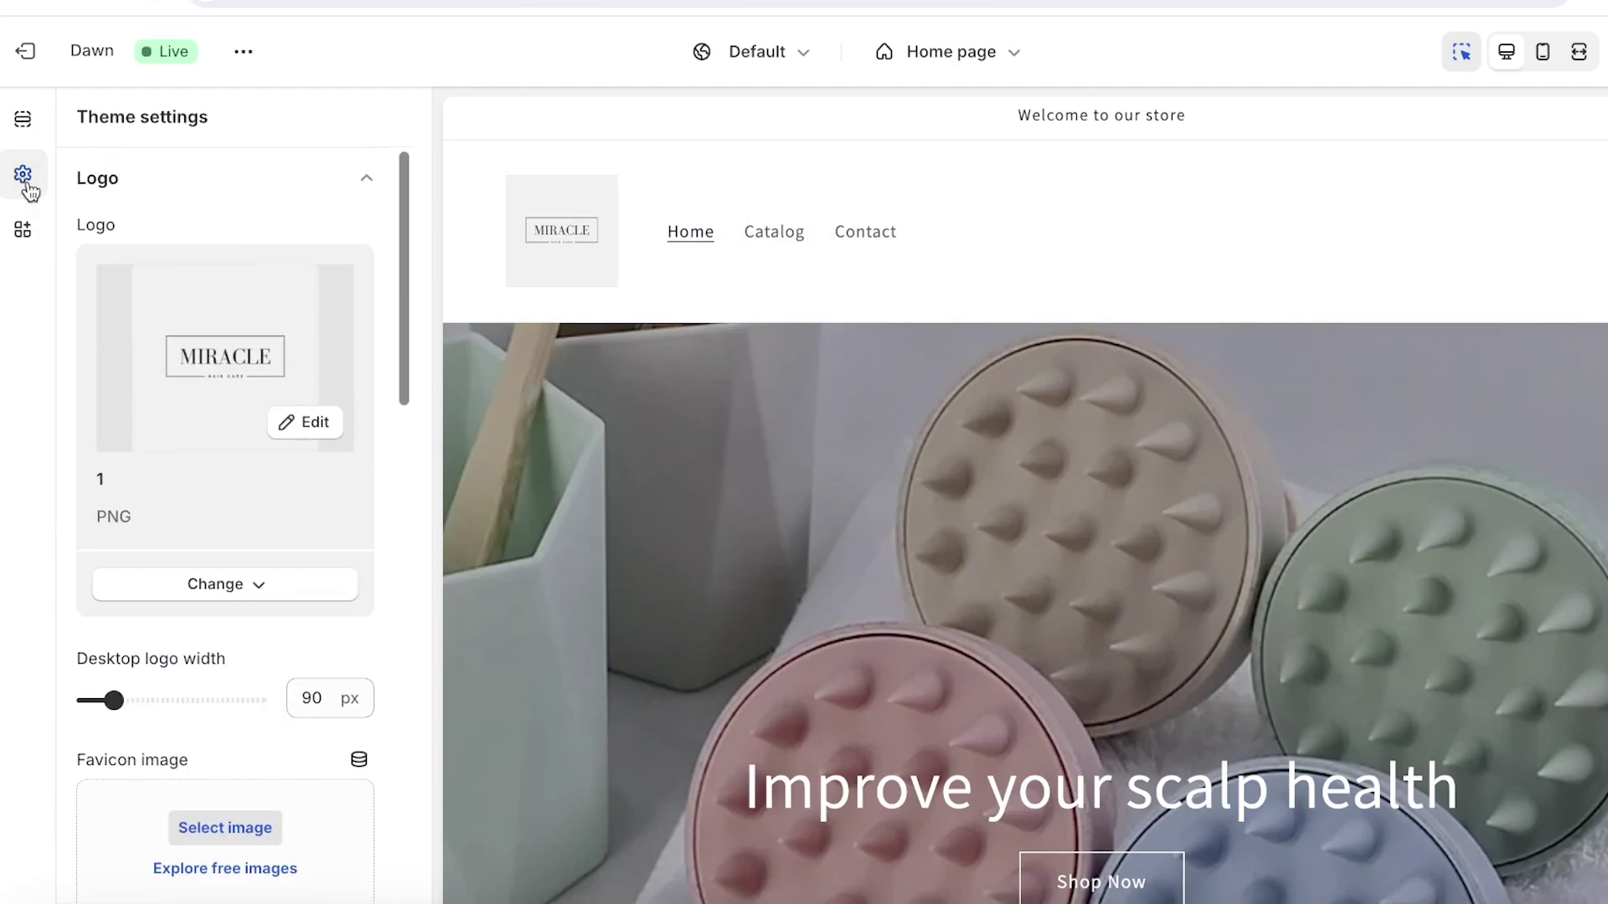
pyautogui.click(233, 160)
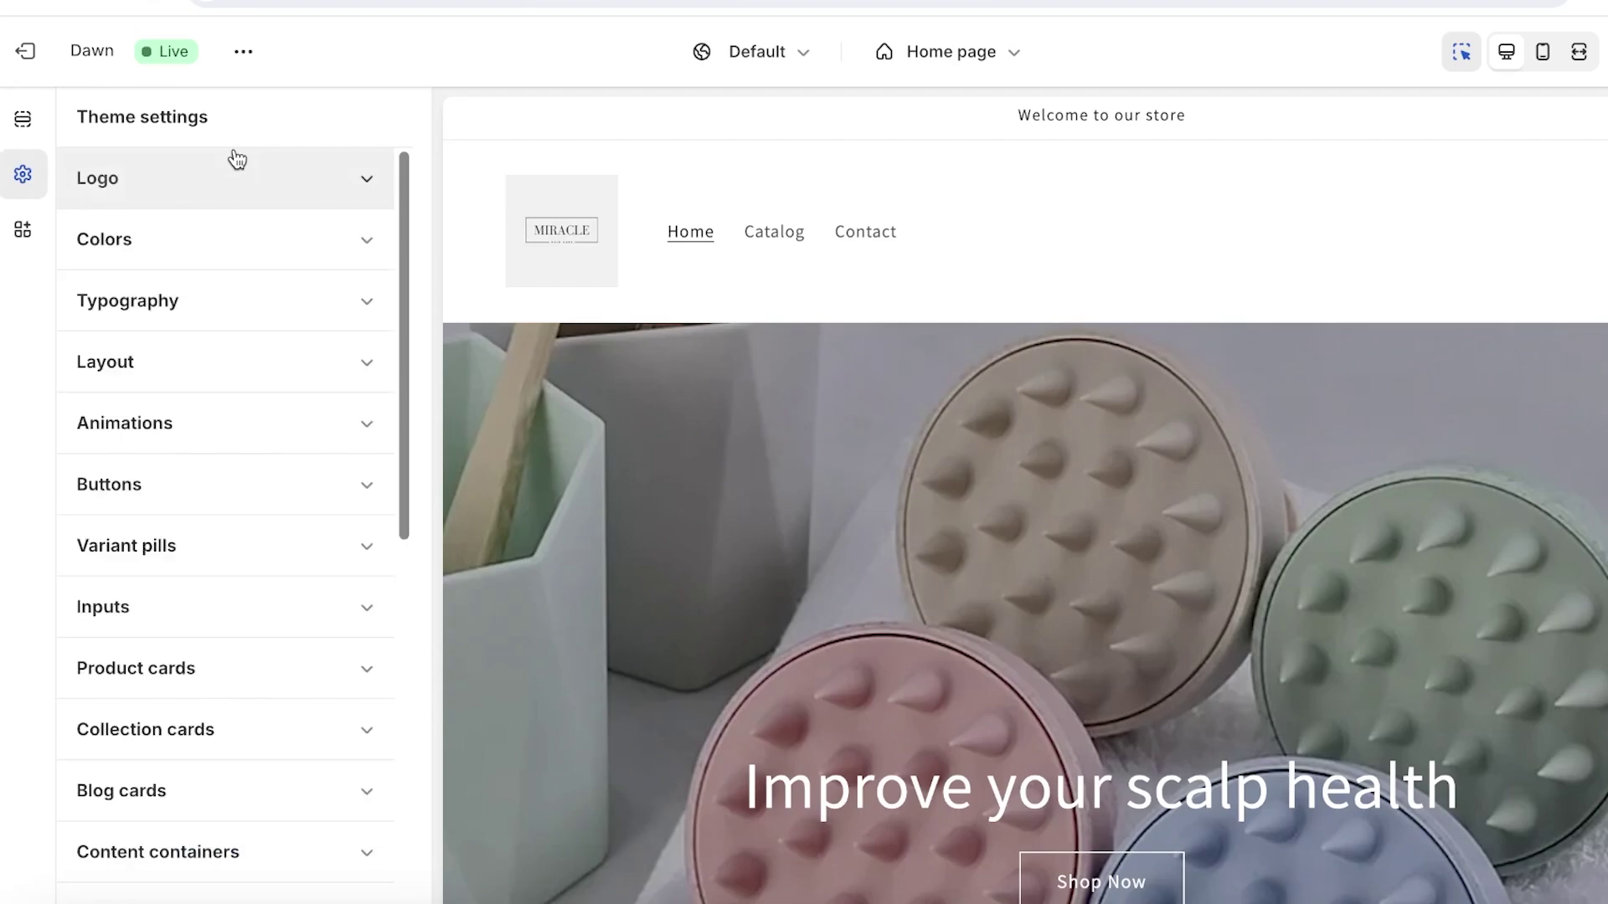
pyautogui.click(142, 241)
pyautogui.click(338, 410)
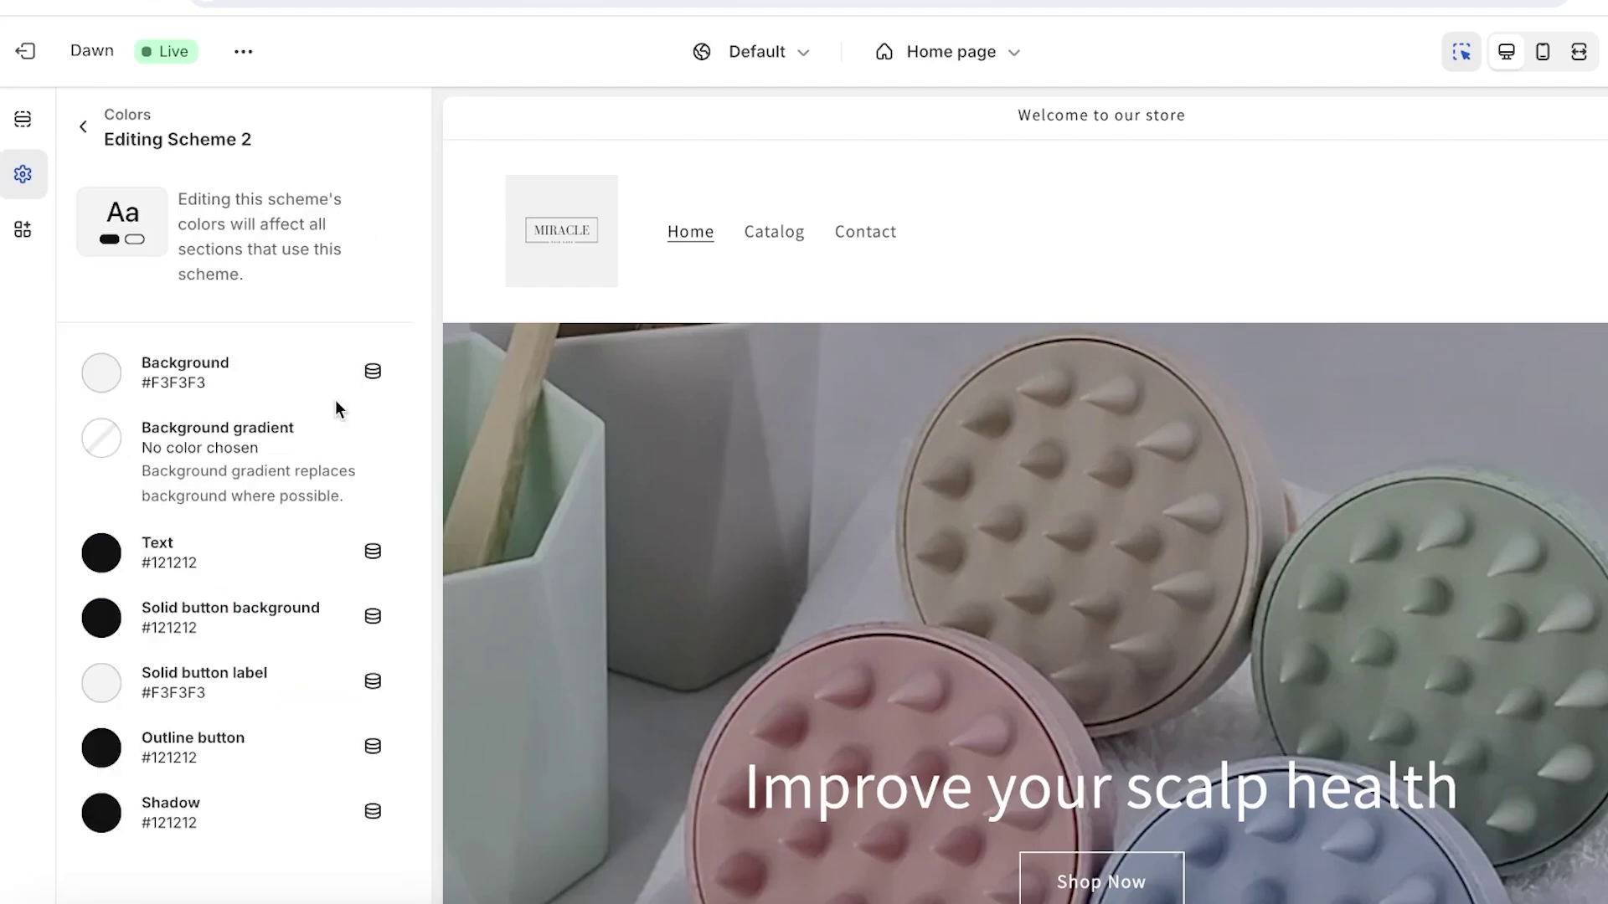
pyautogui.click(83, 127)
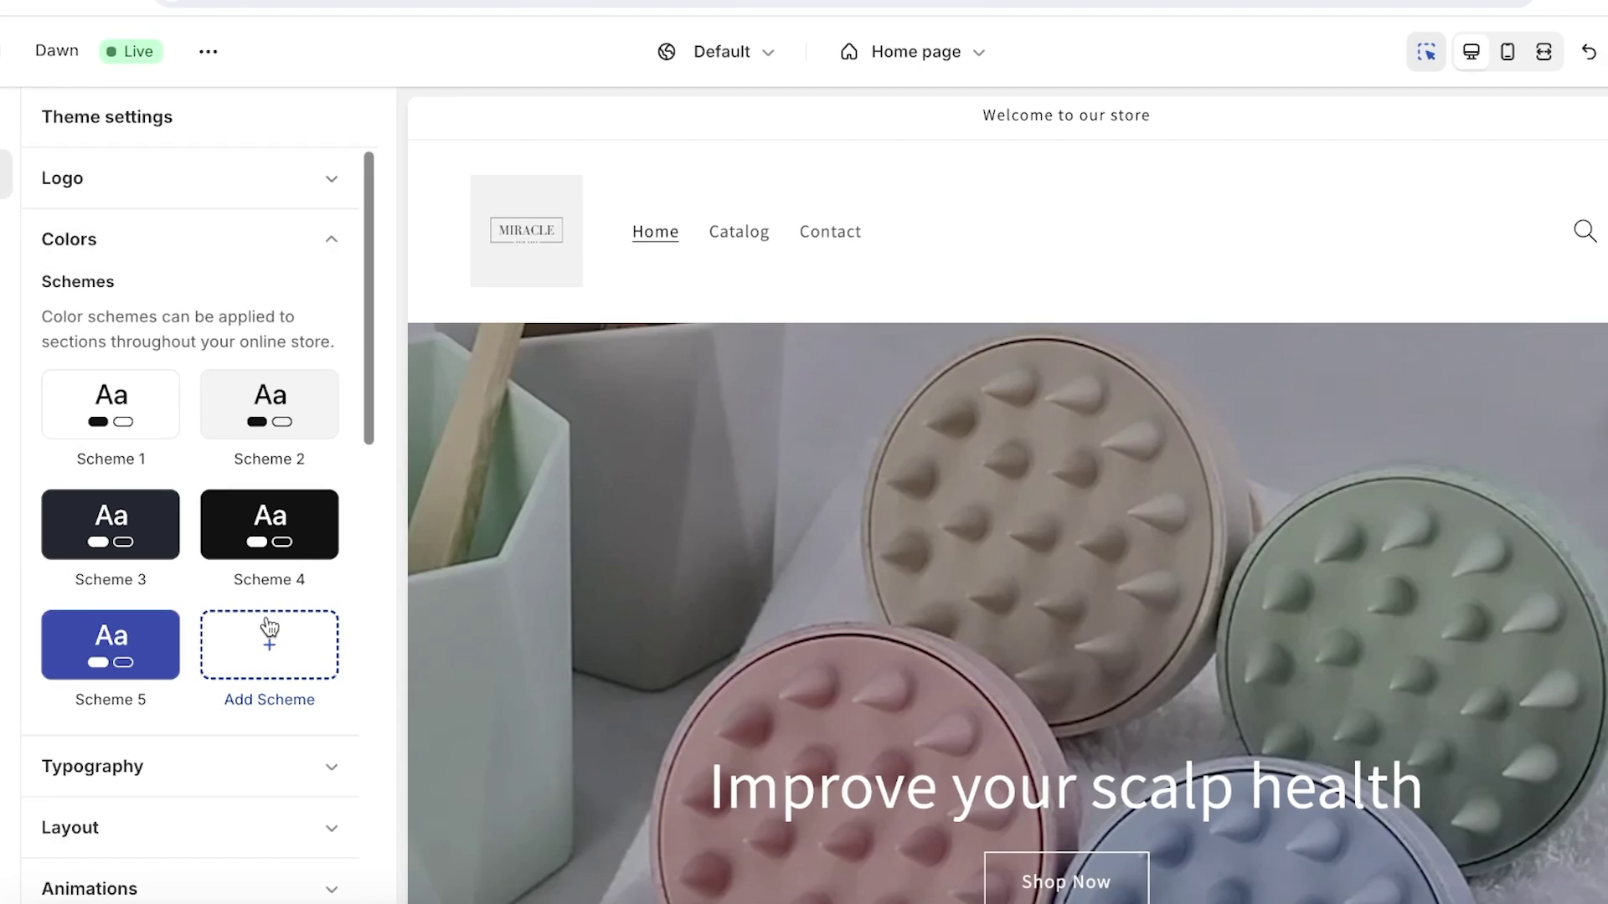
# Check the Assistant heading and body fonts under Typography, then leave the theme editor
pyautogui.scroll(-2, 235, 645)
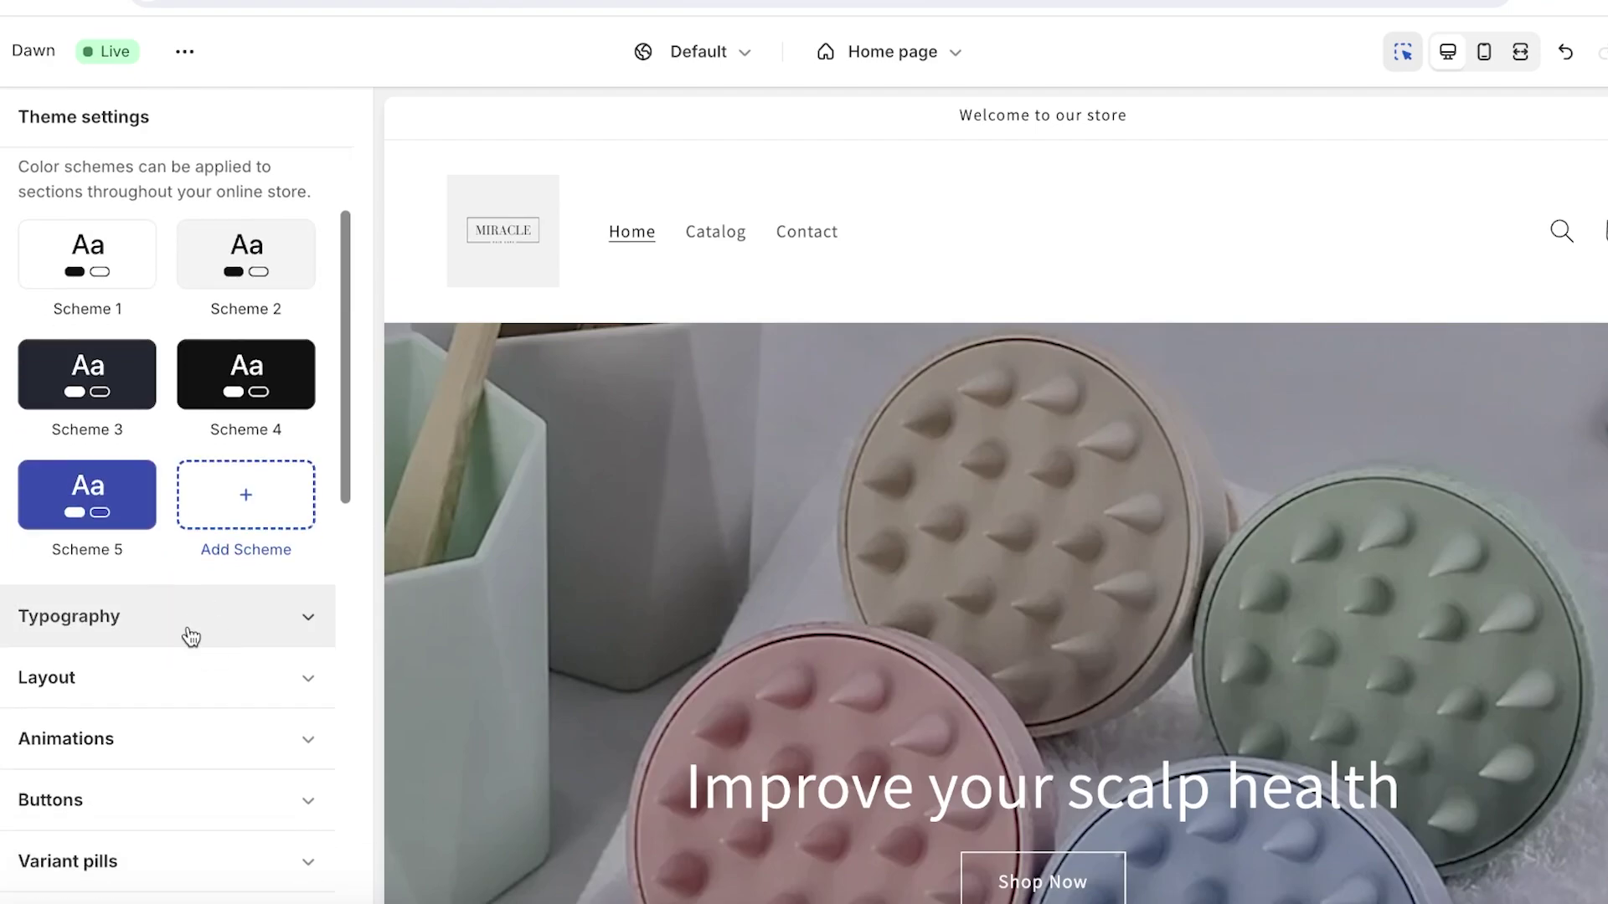
pyautogui.click(187, 627)
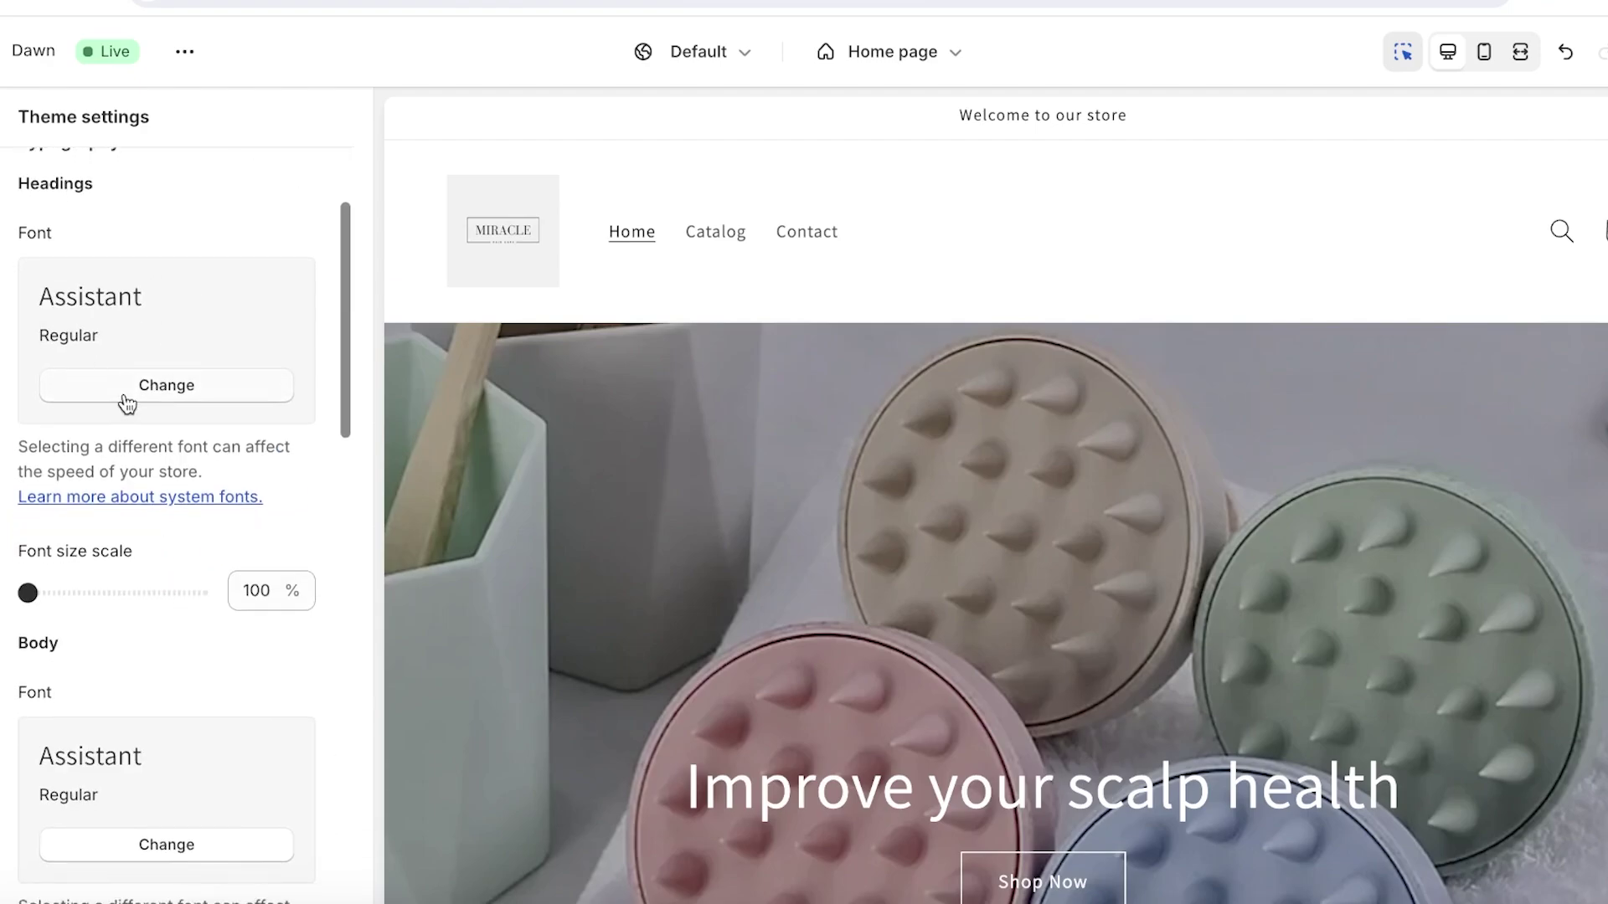
pyautogui.scroll(-6, 116, 423)
pyautogui.scroll(-1, 117, 427)
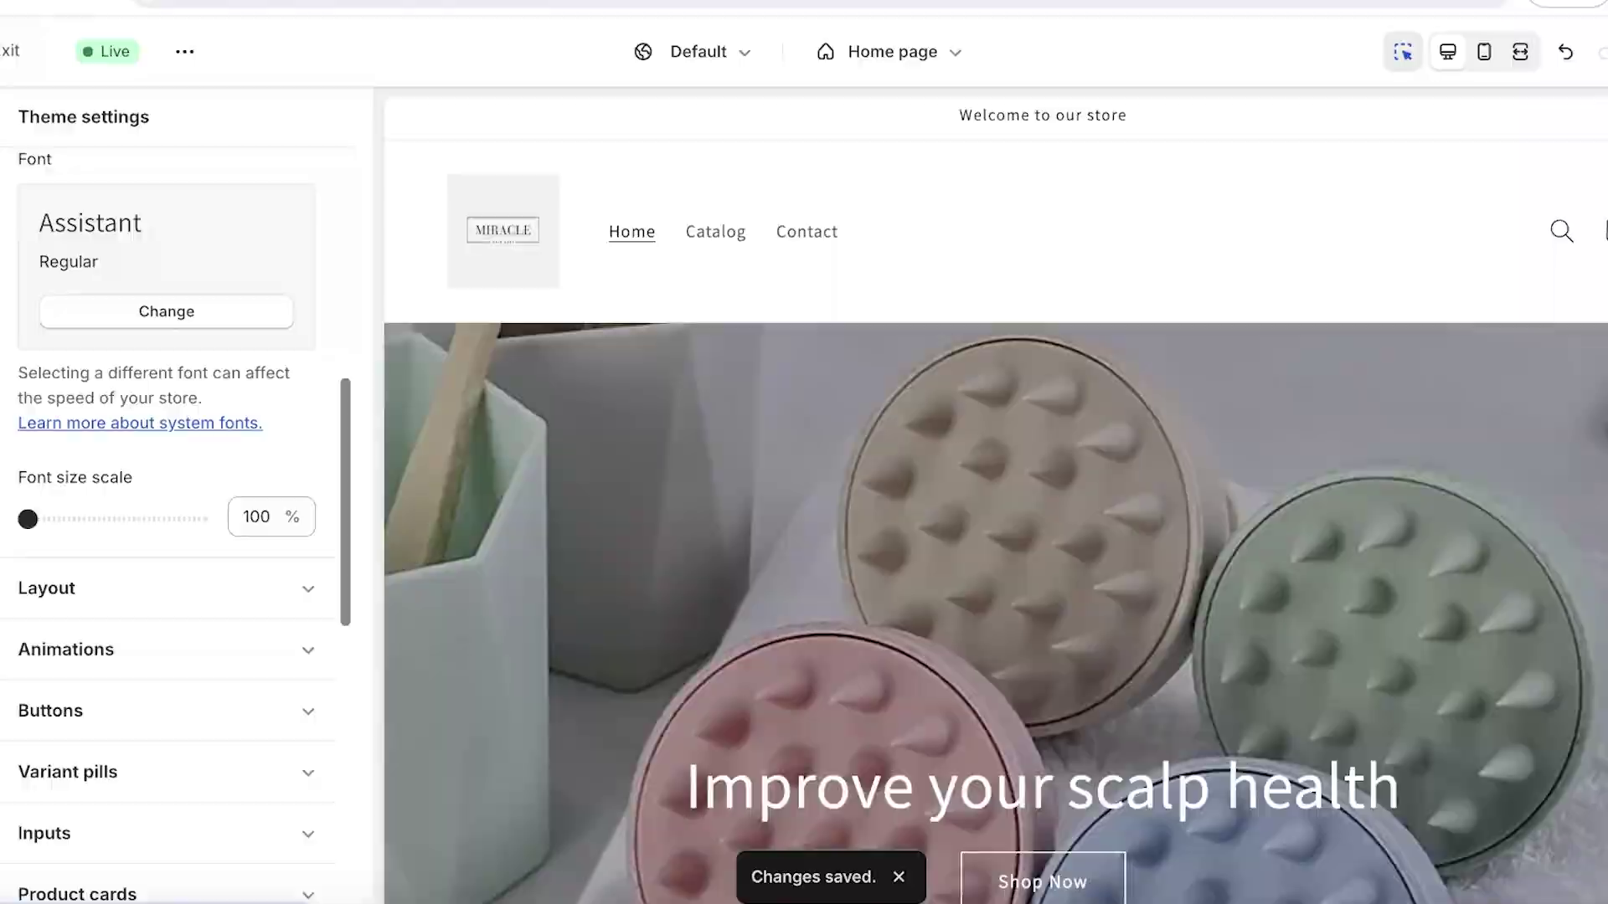
pyautogui.click(10, 51)
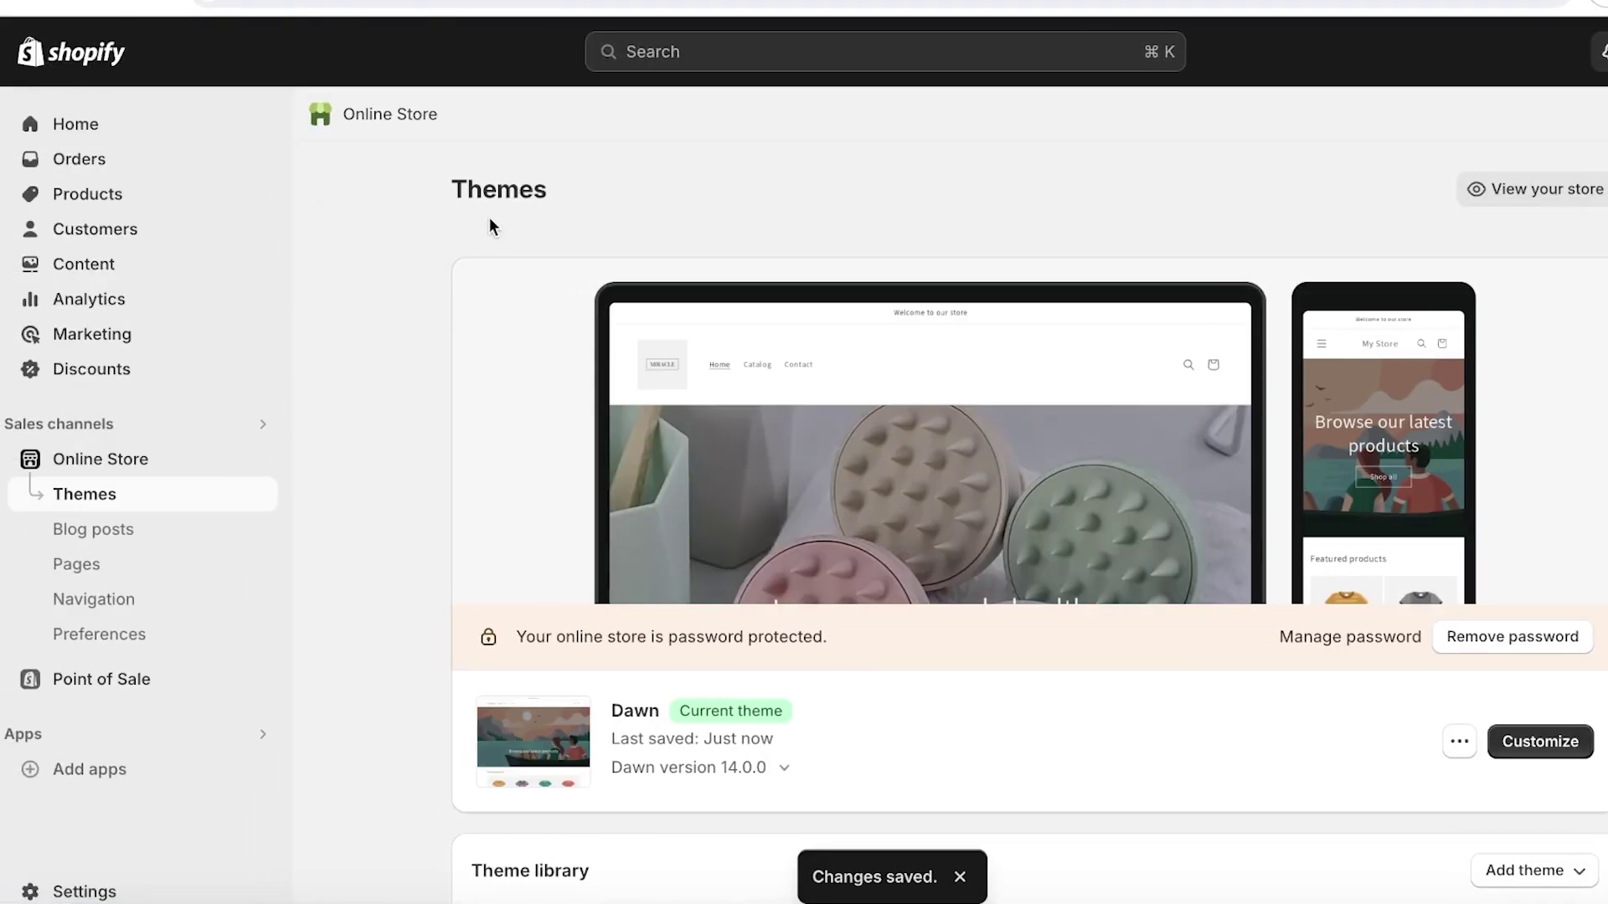
# Go to Products and start a new product with Add product
pyautogui.click(108, 201)
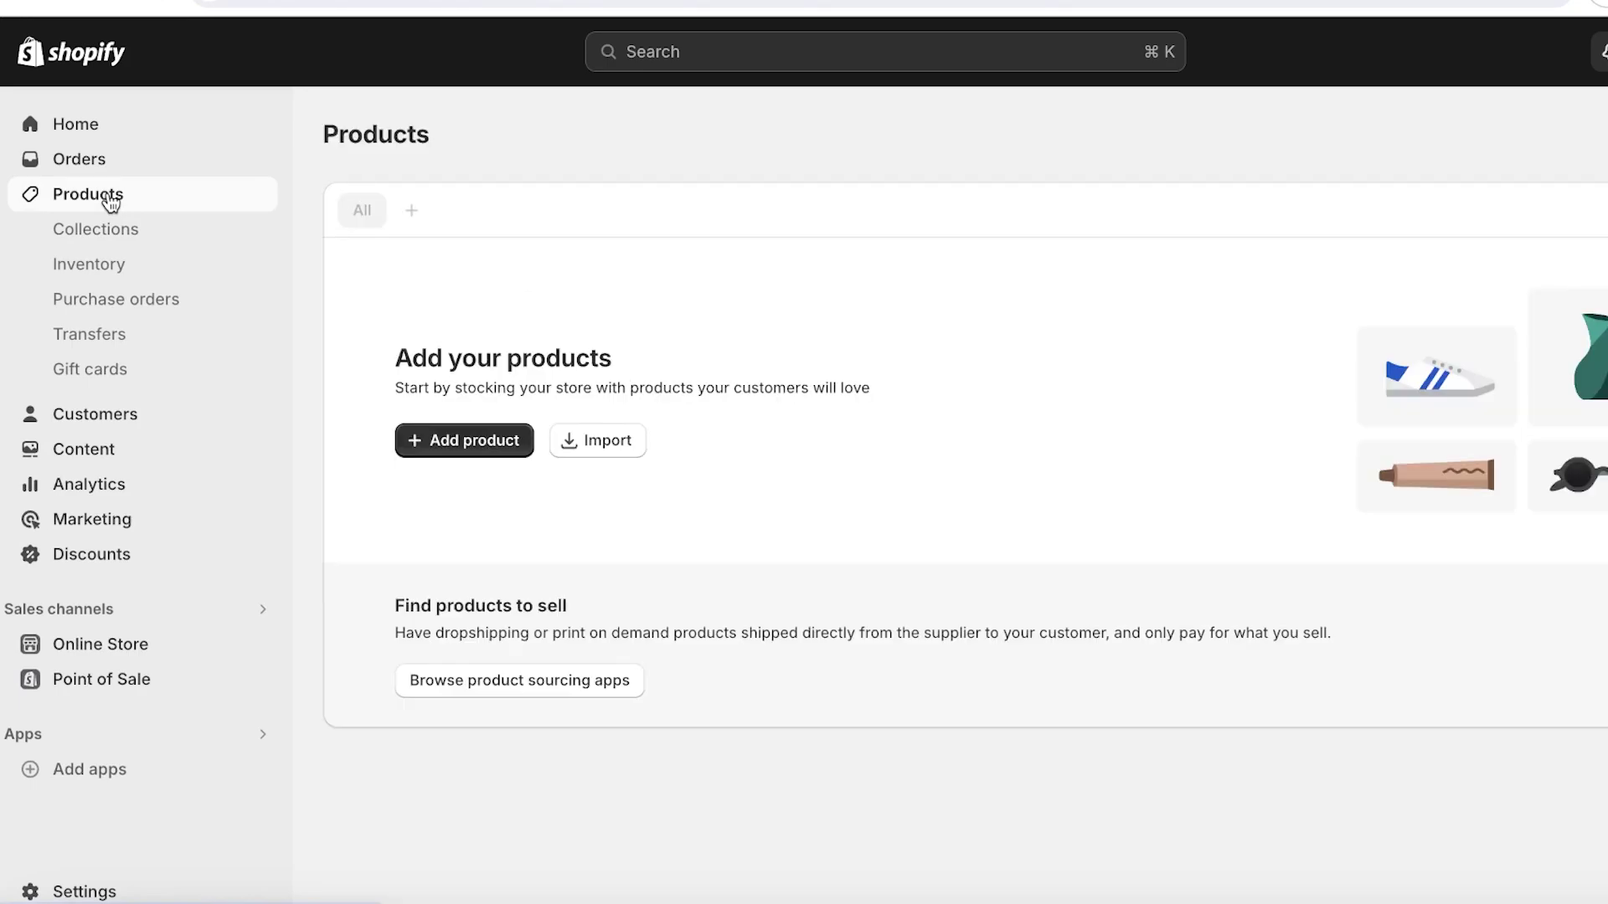
pyautogui.click(509, 439)
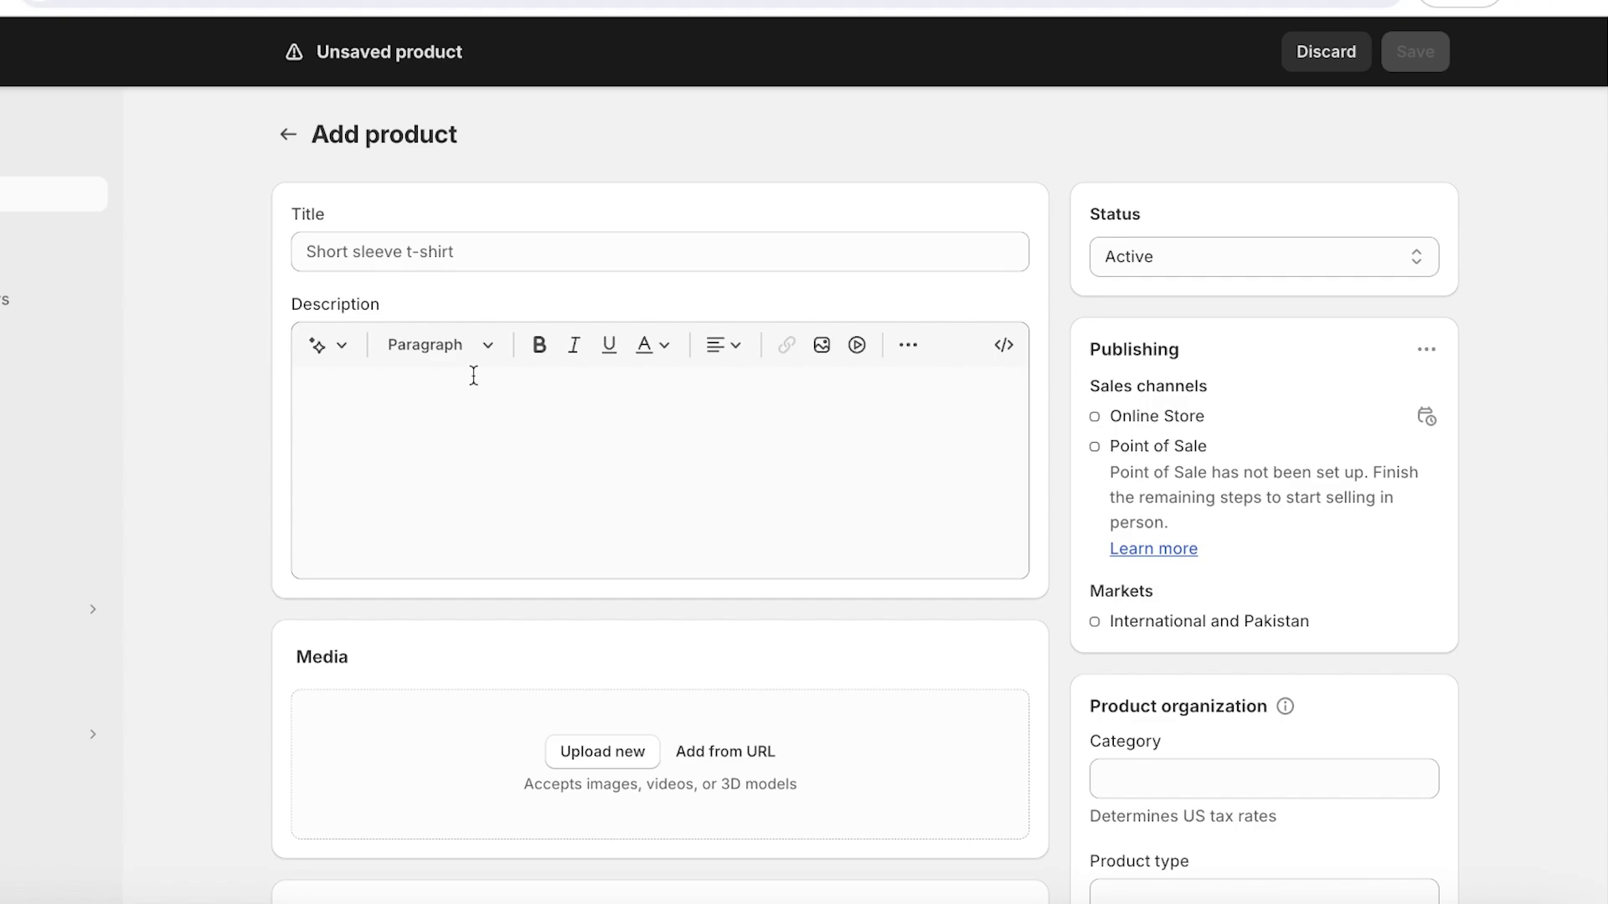
# Title the new product 'Scalp Scrubber'
pyautogui.click(397, 233)
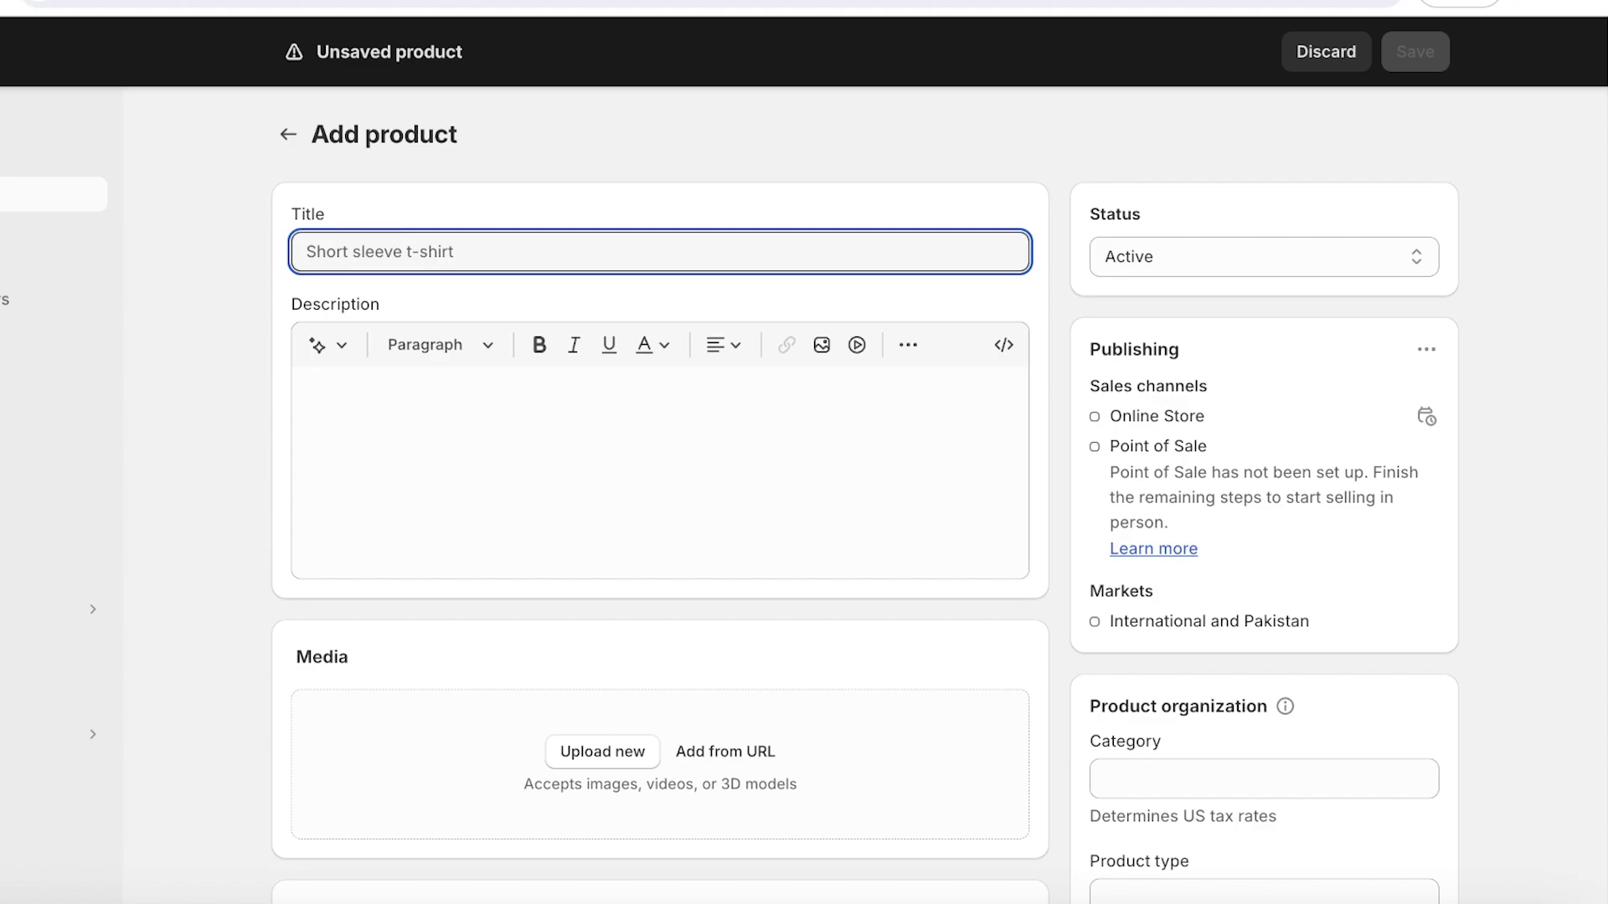
pyautogui.write('Scalp Scrubber')
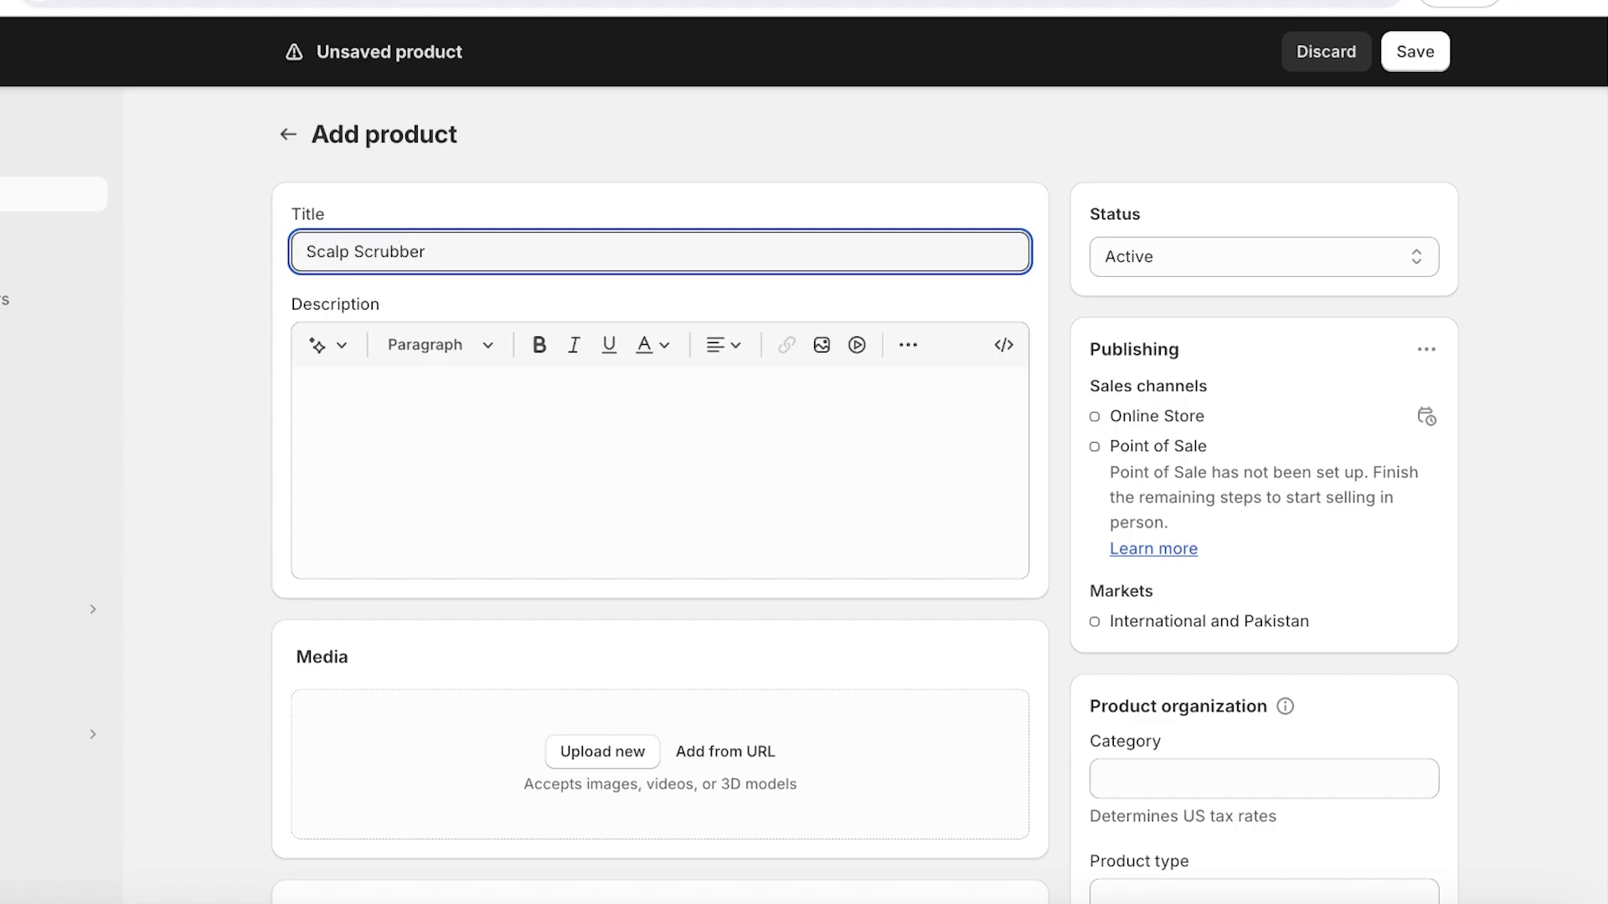
pyautogui.click(400, 389)
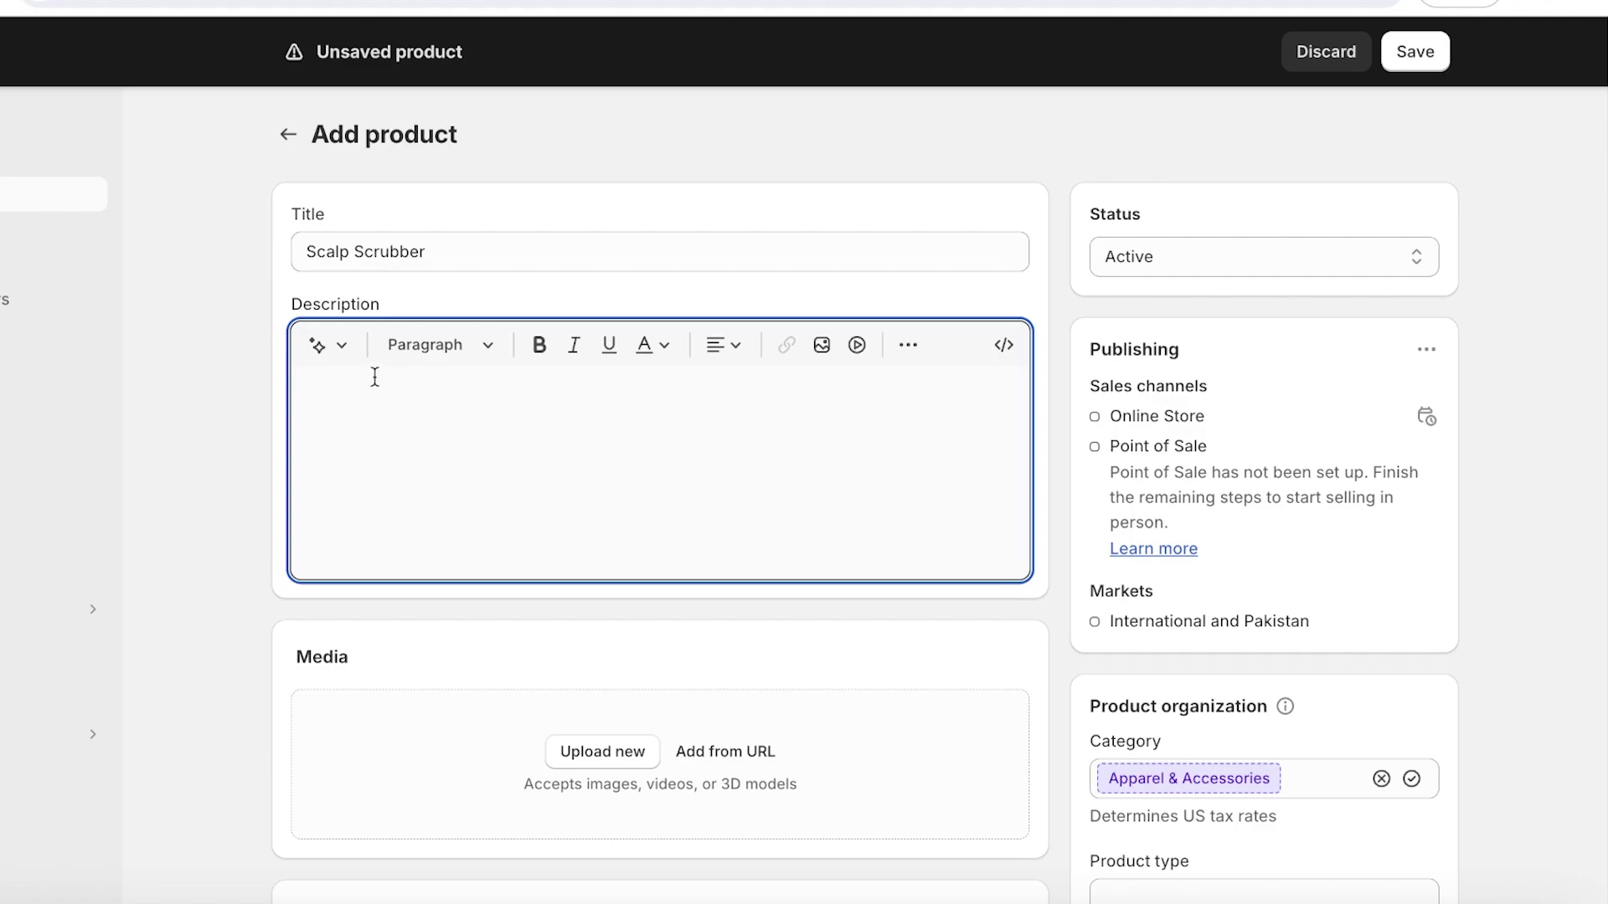
# Generate a description from the keywords 'scalp scrubber -silicone' and keep it
pyautogui.click(314, 352)
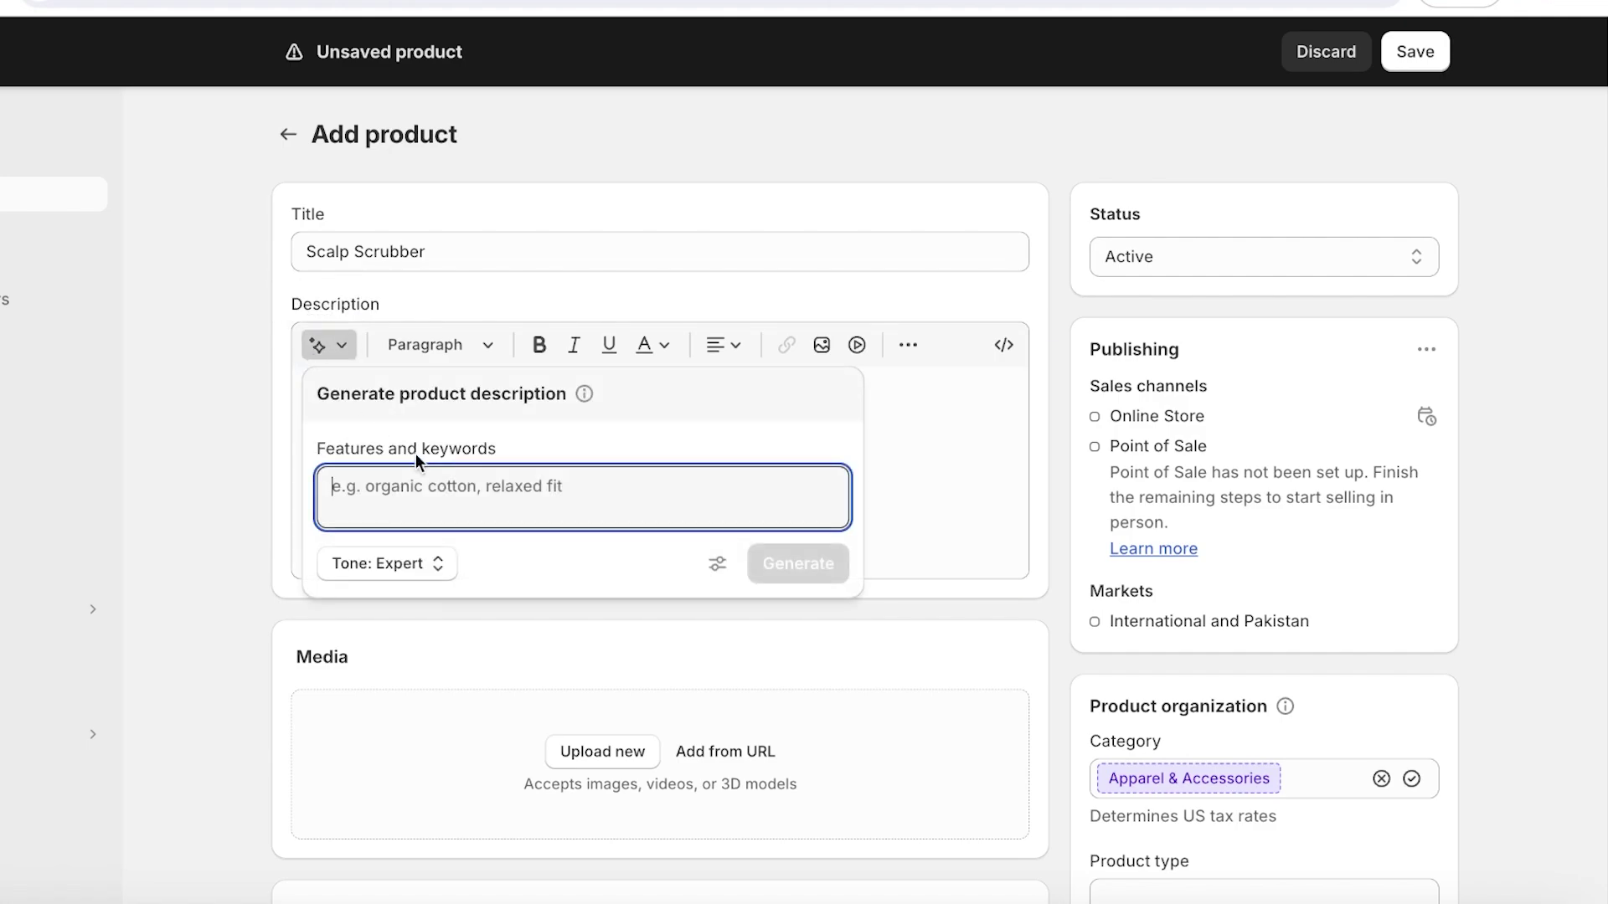
pyautogui.write('scalp scru')
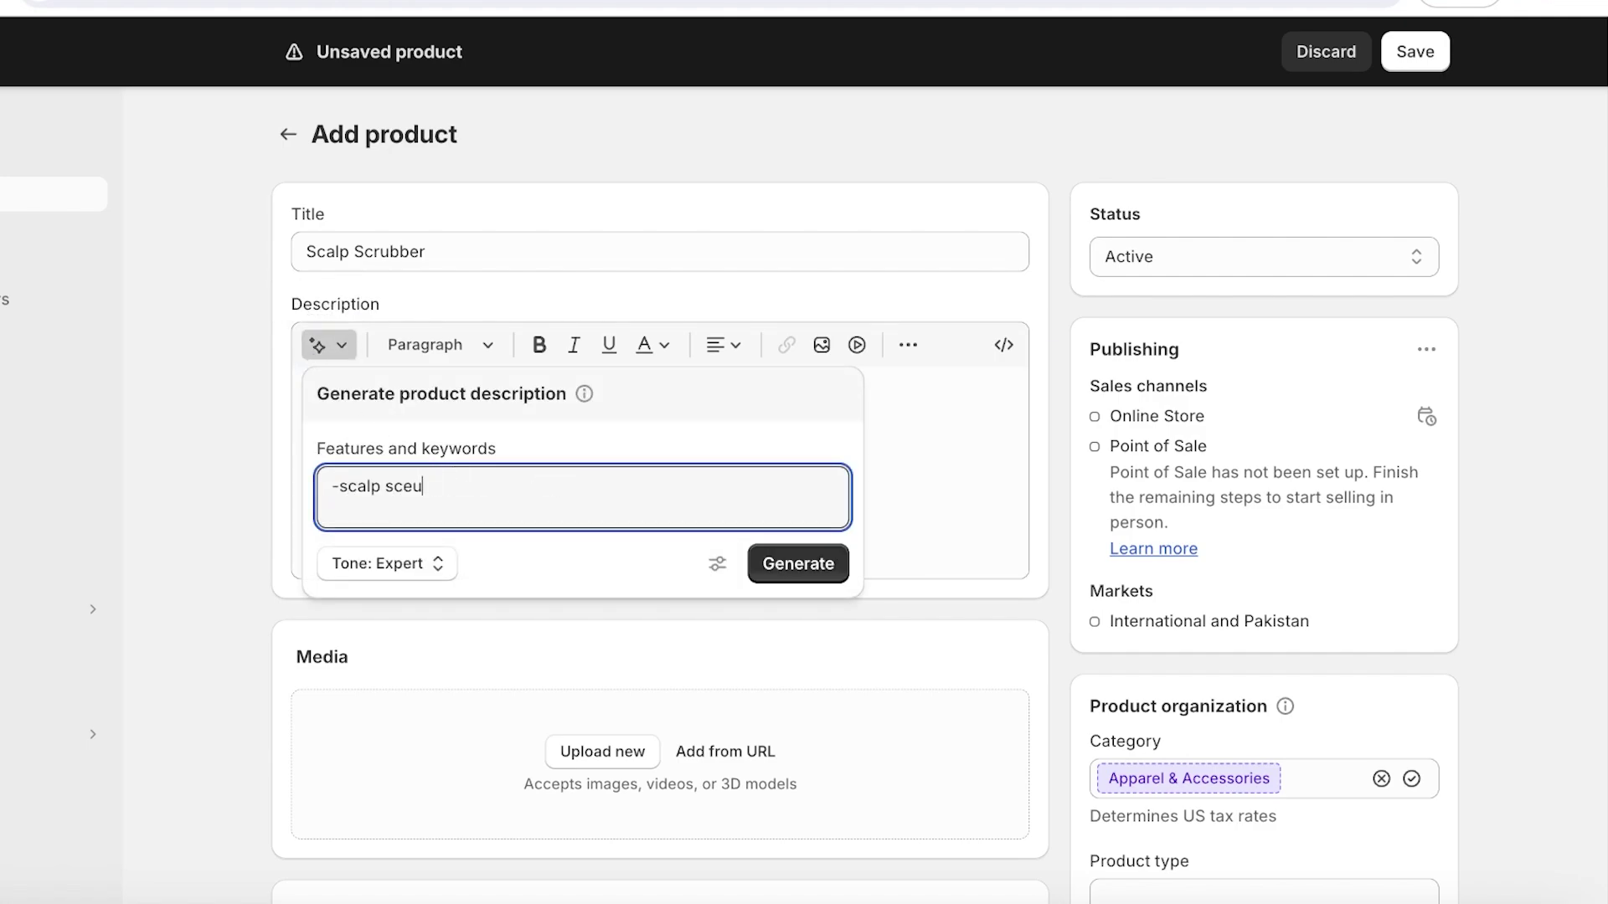
pyautogui.press('BackSpace')
pyautogui.press('BackSpace')
pyautogui.write('ubber -silicone')
pyautogui.click(816, 571)
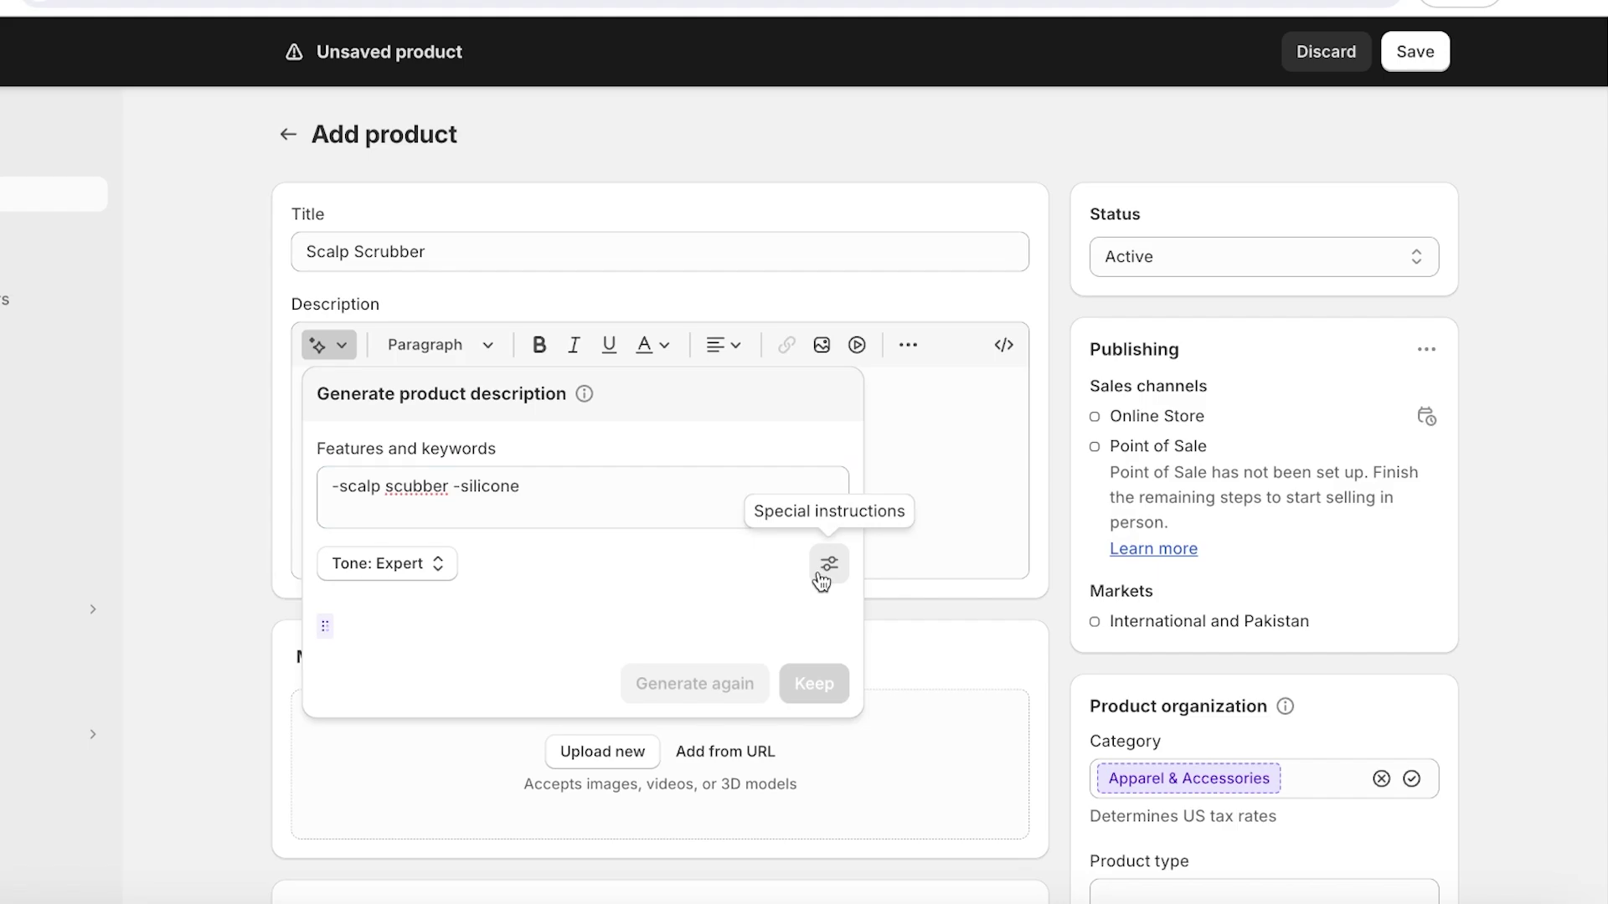
pyautogui.click(817, 775)
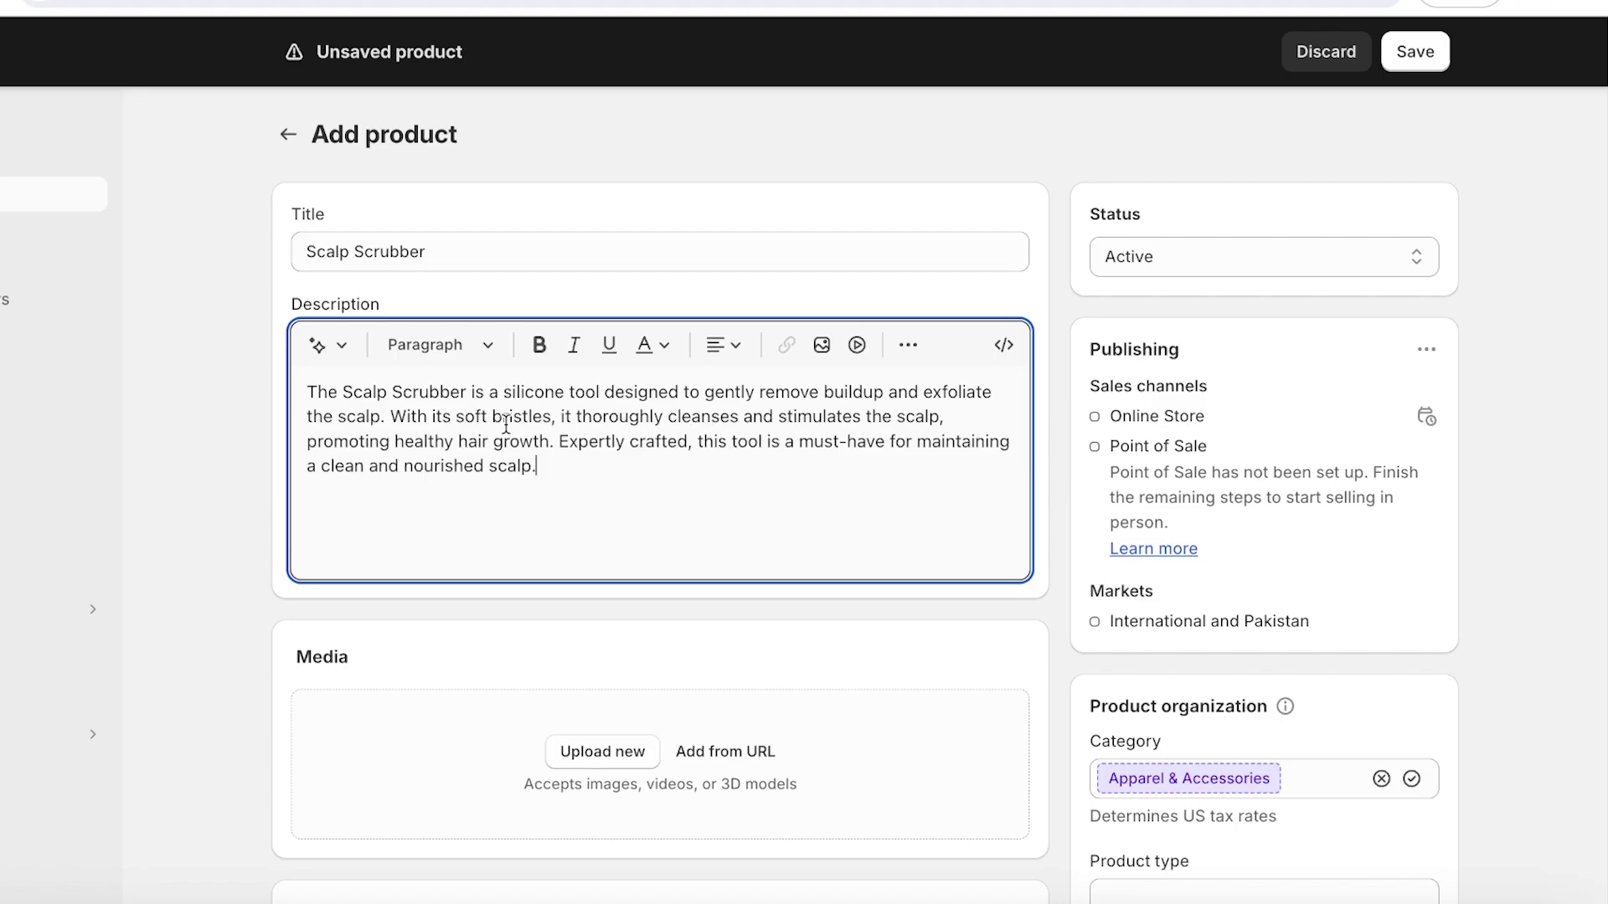
# Upload every image in the 'one product' folder to the product's media
pyautogui.scroll(-5, 506, 428)
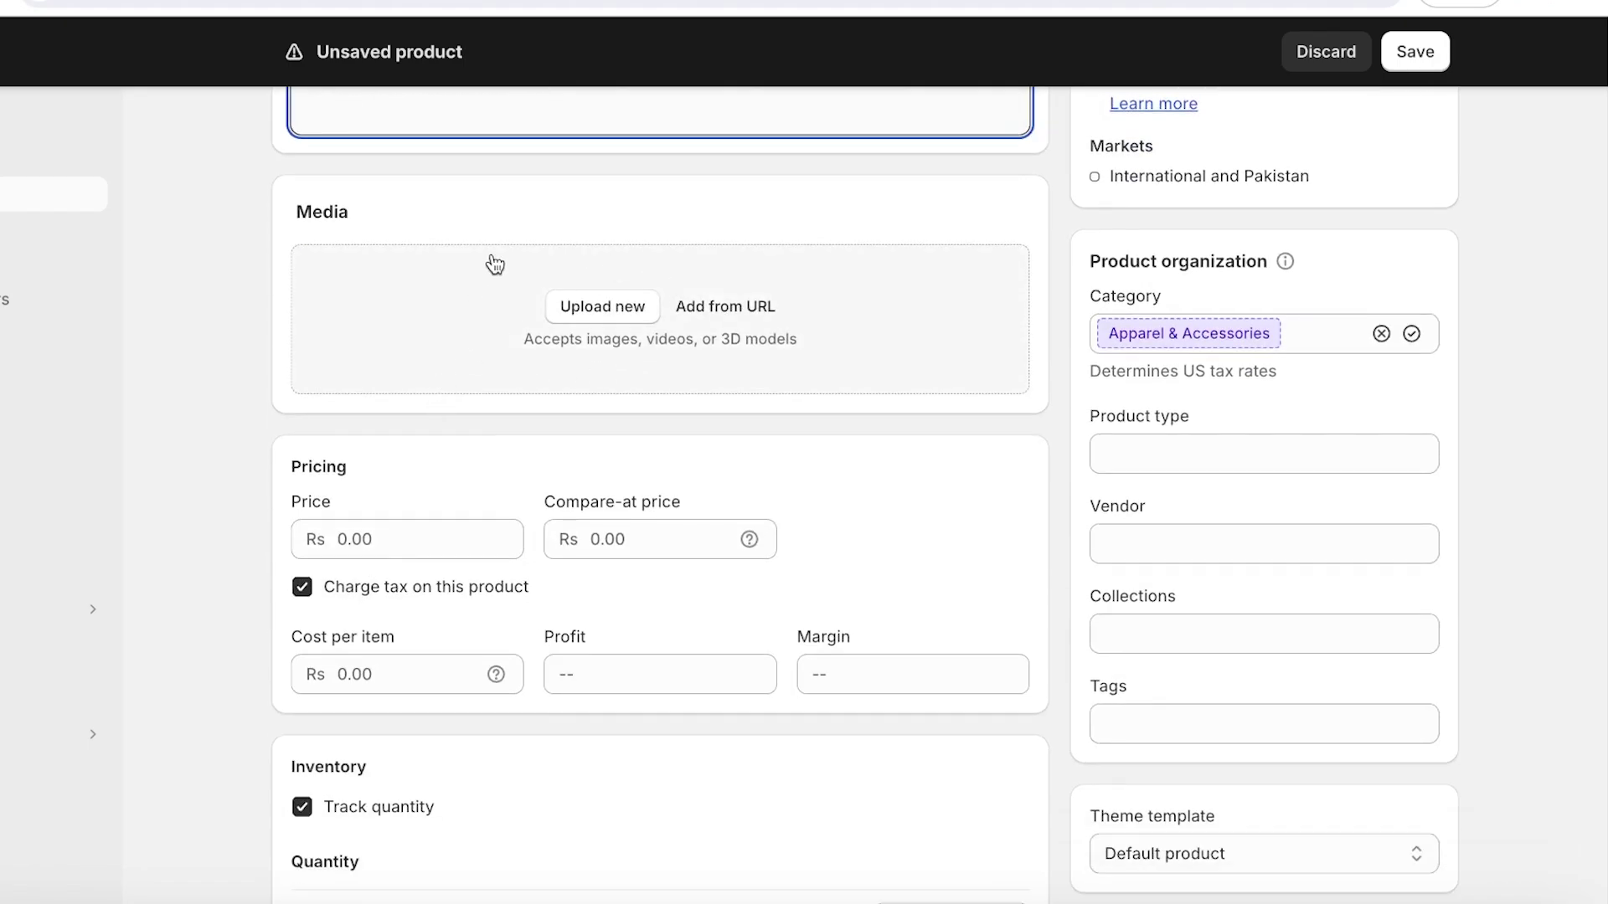
pyautogui.click(599, 315)
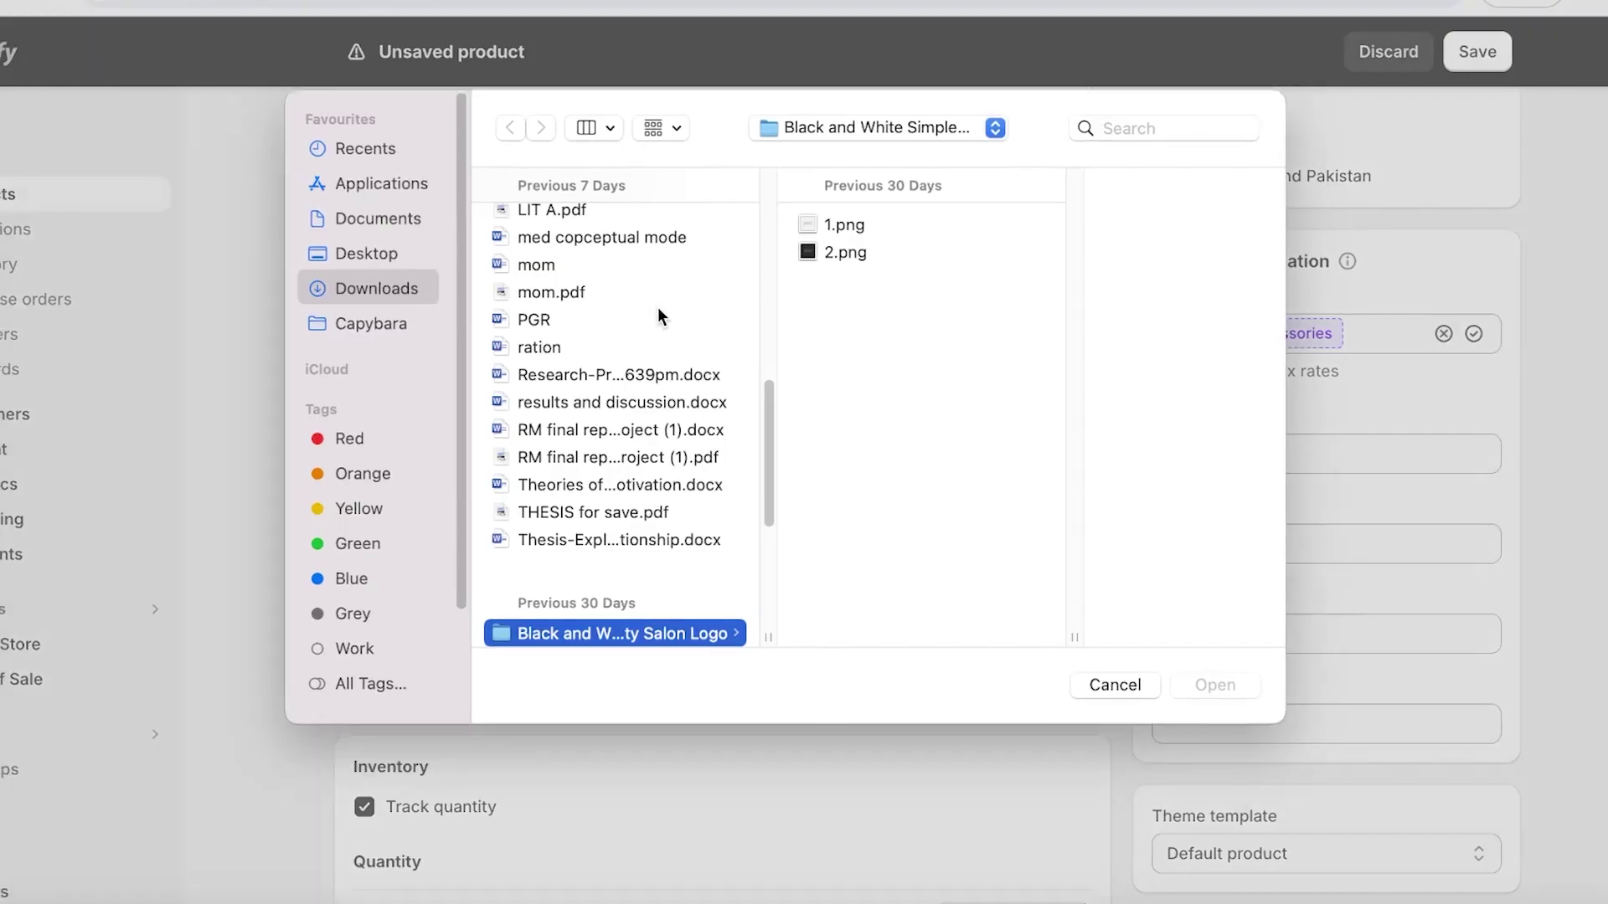
pyautogui.scroll(-5, 531, 574)
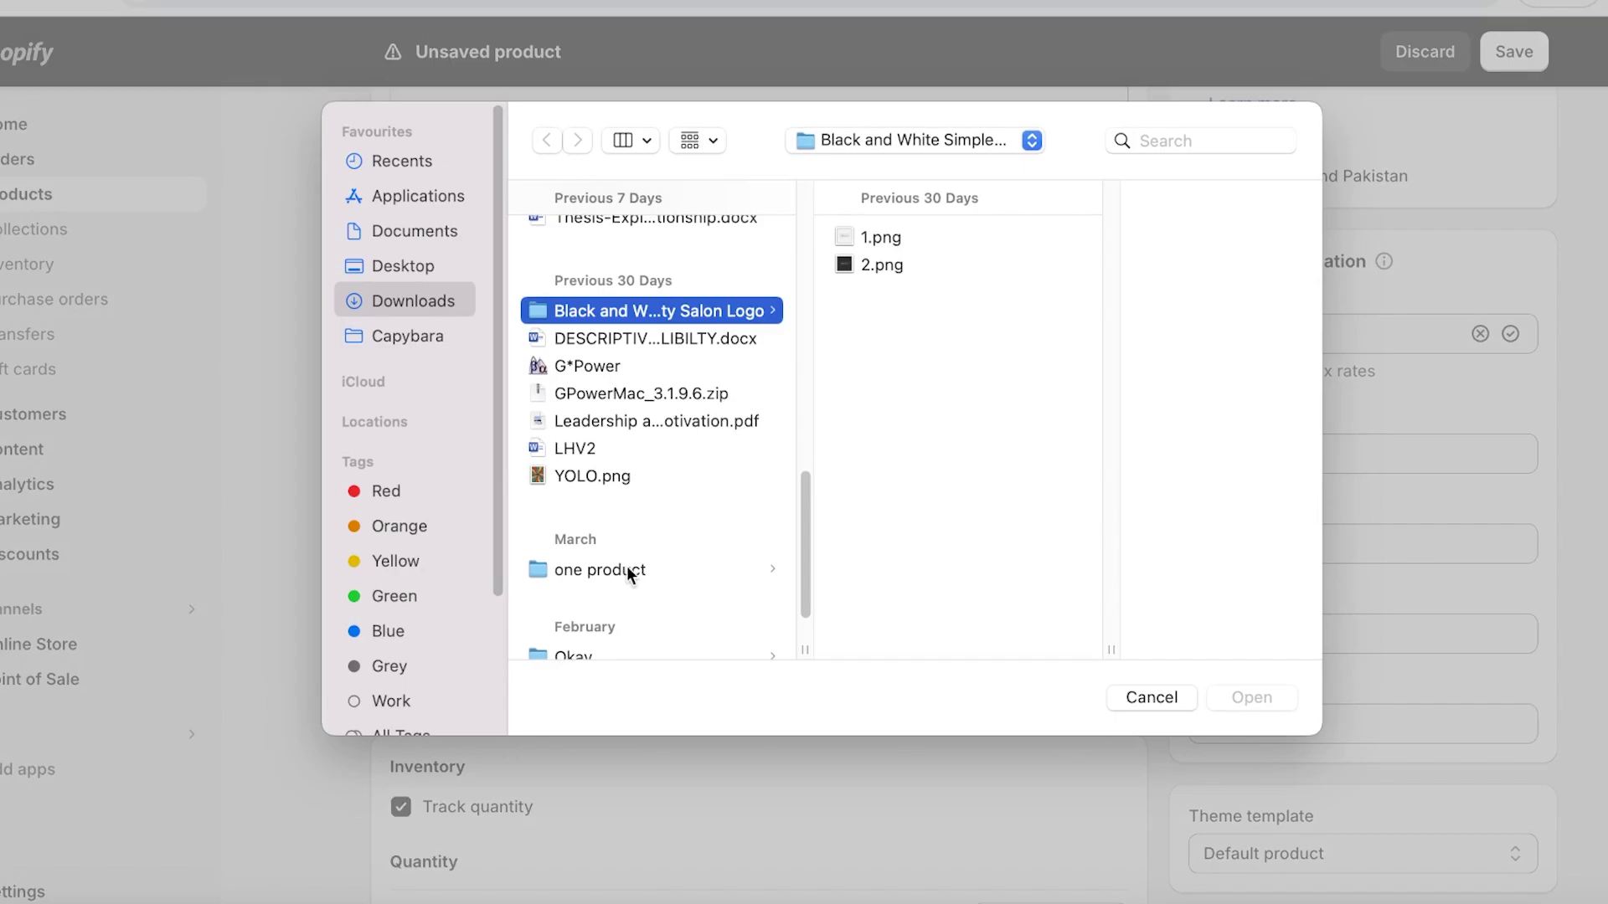
pyautogui.click(628, 570)
pyautogui.press('super+a')
pyautogui.click(1266, 702)
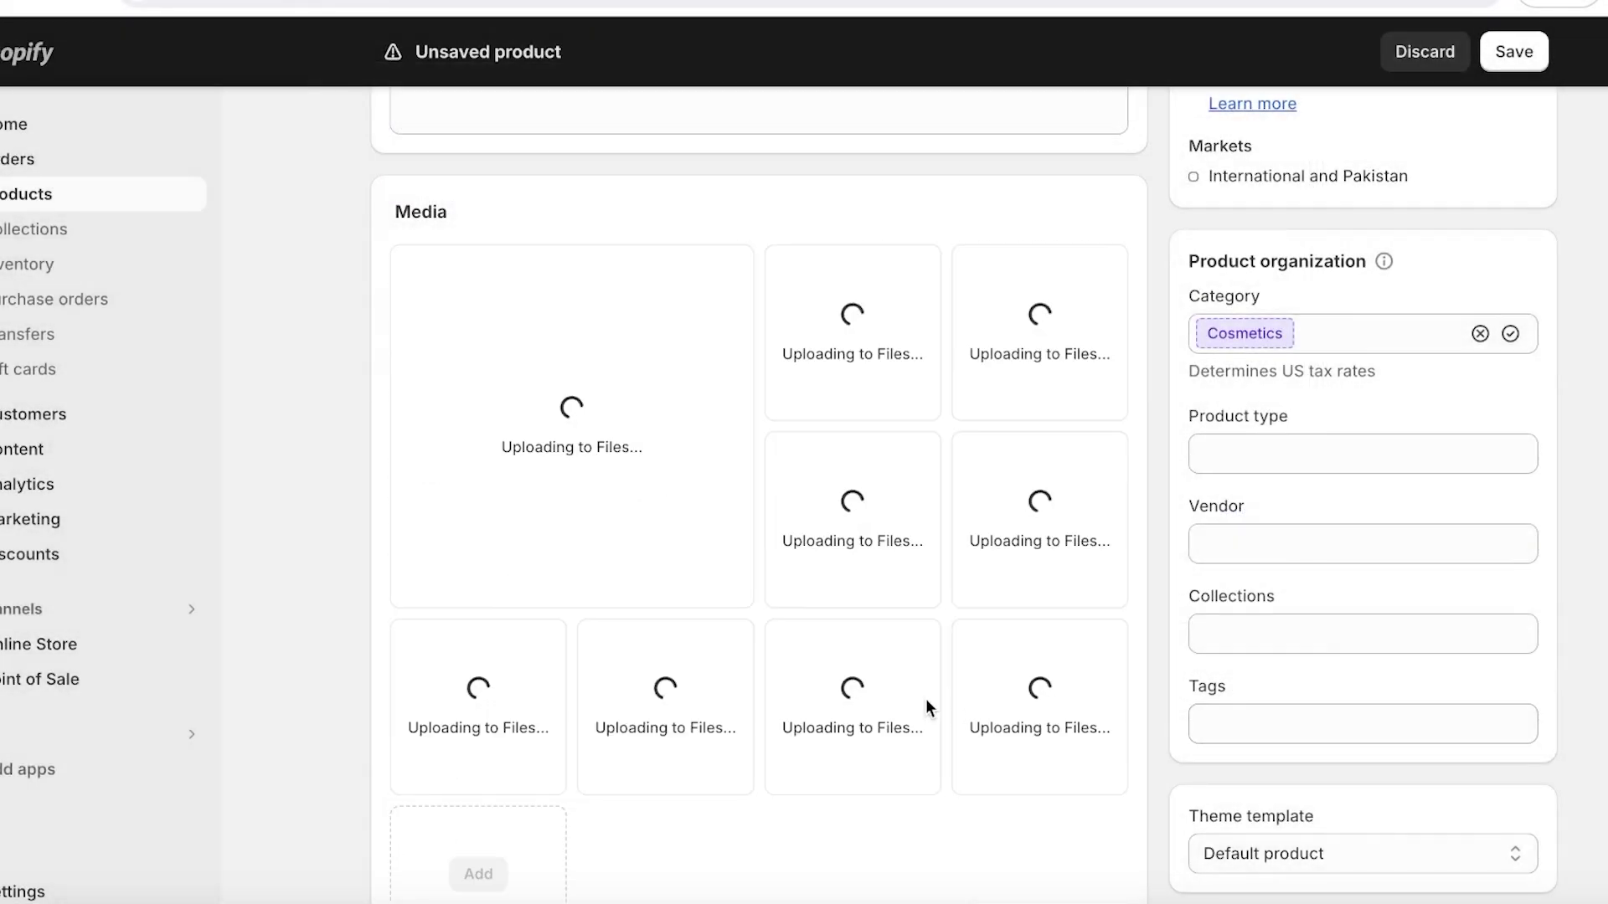
pyautogui.scroll(-3, 904, 528)
pyautogui.scroll(-4, 831, 536)
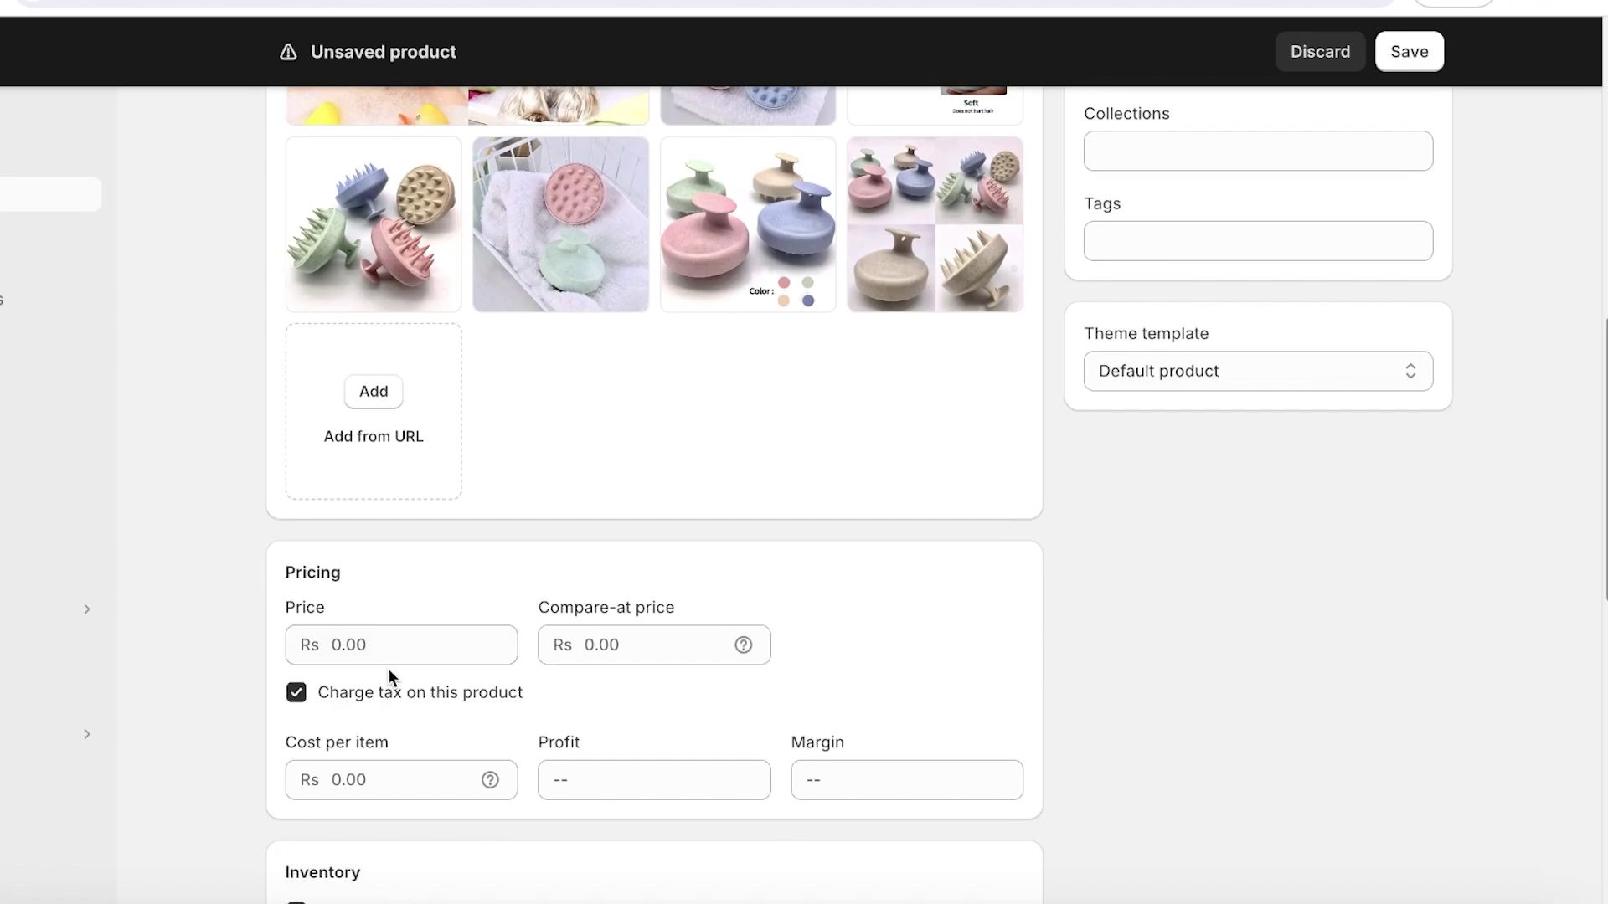
# Set the price to Rs 20.00 and the stock quantity to 1000
pyautogui.click(414, 645)
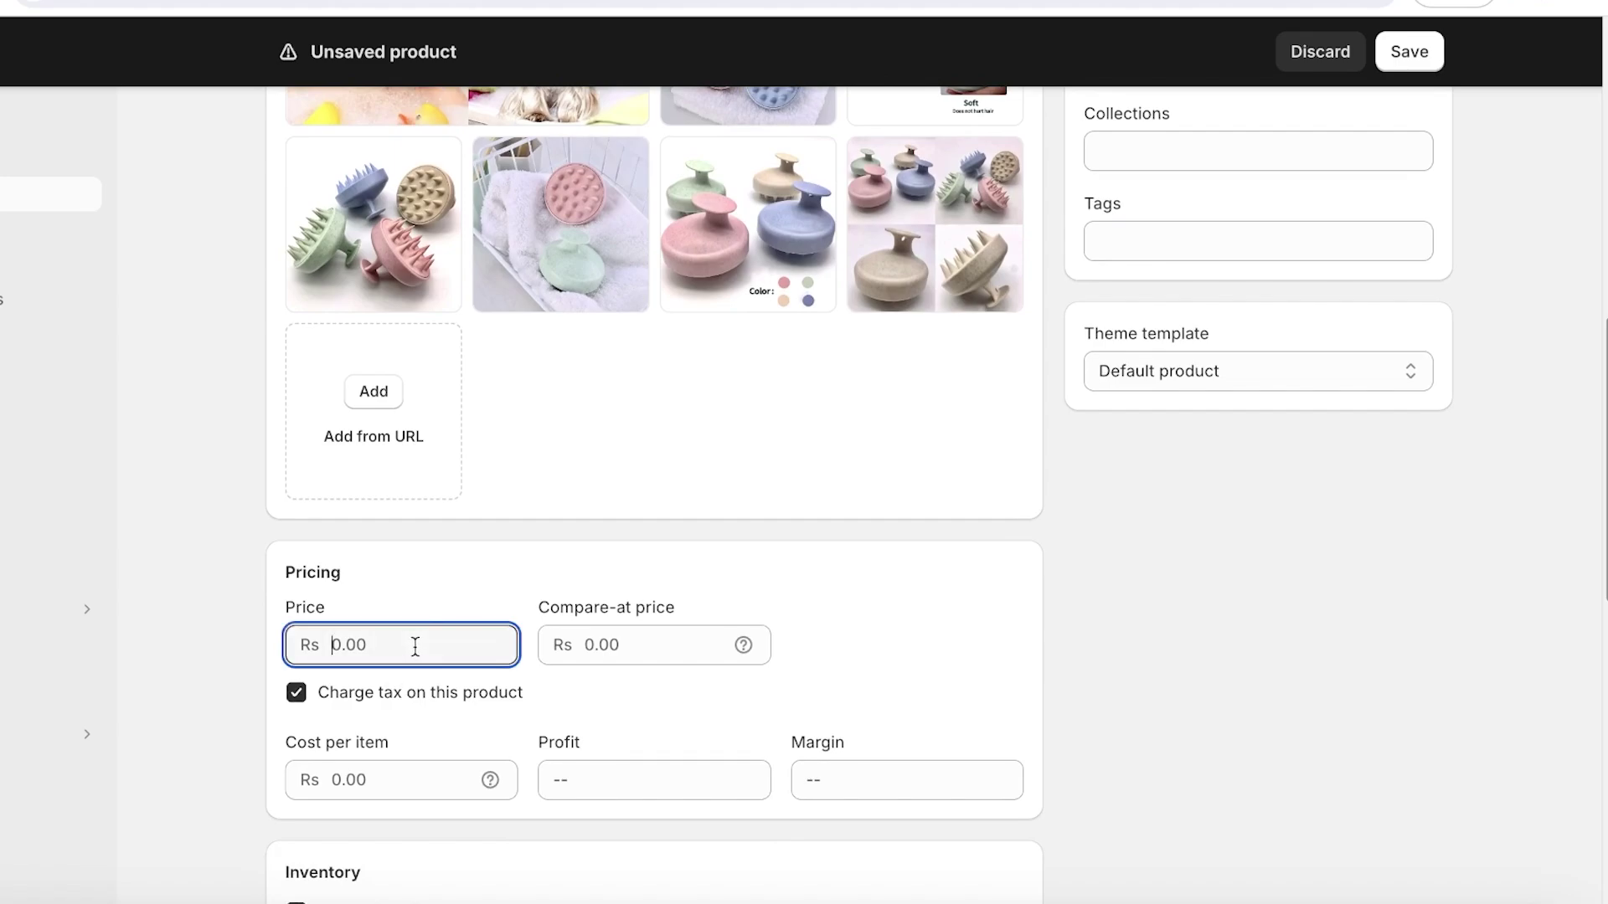
pyautogui.write('20')
pyautogui.scroll(-3, 626, 647)
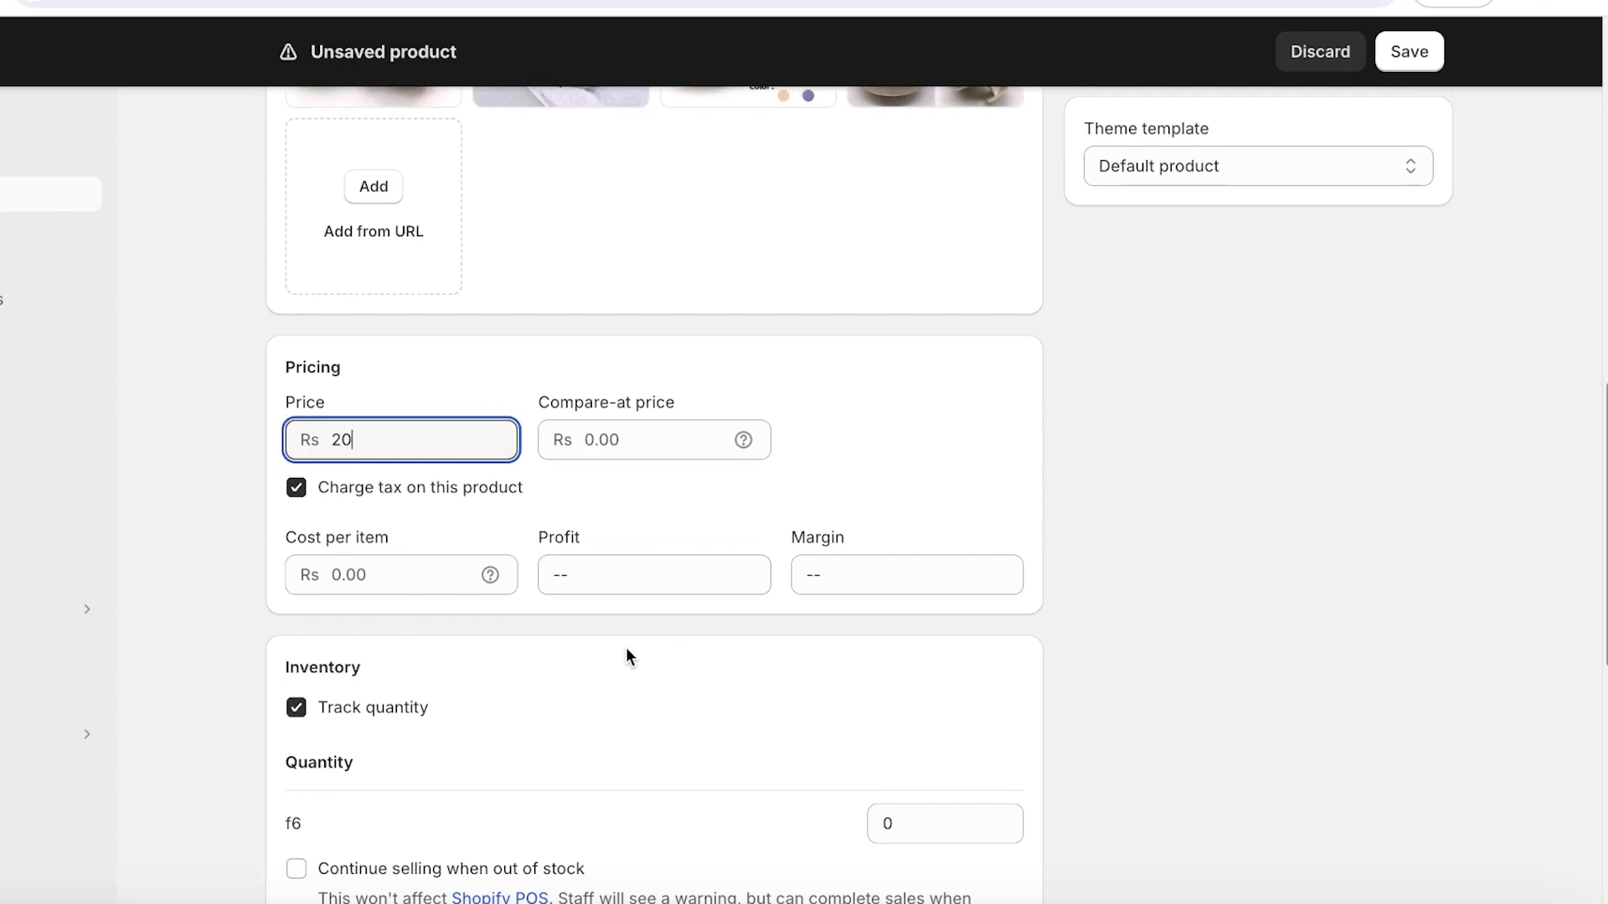
pyautogui.scroll(-2, 626, 646)
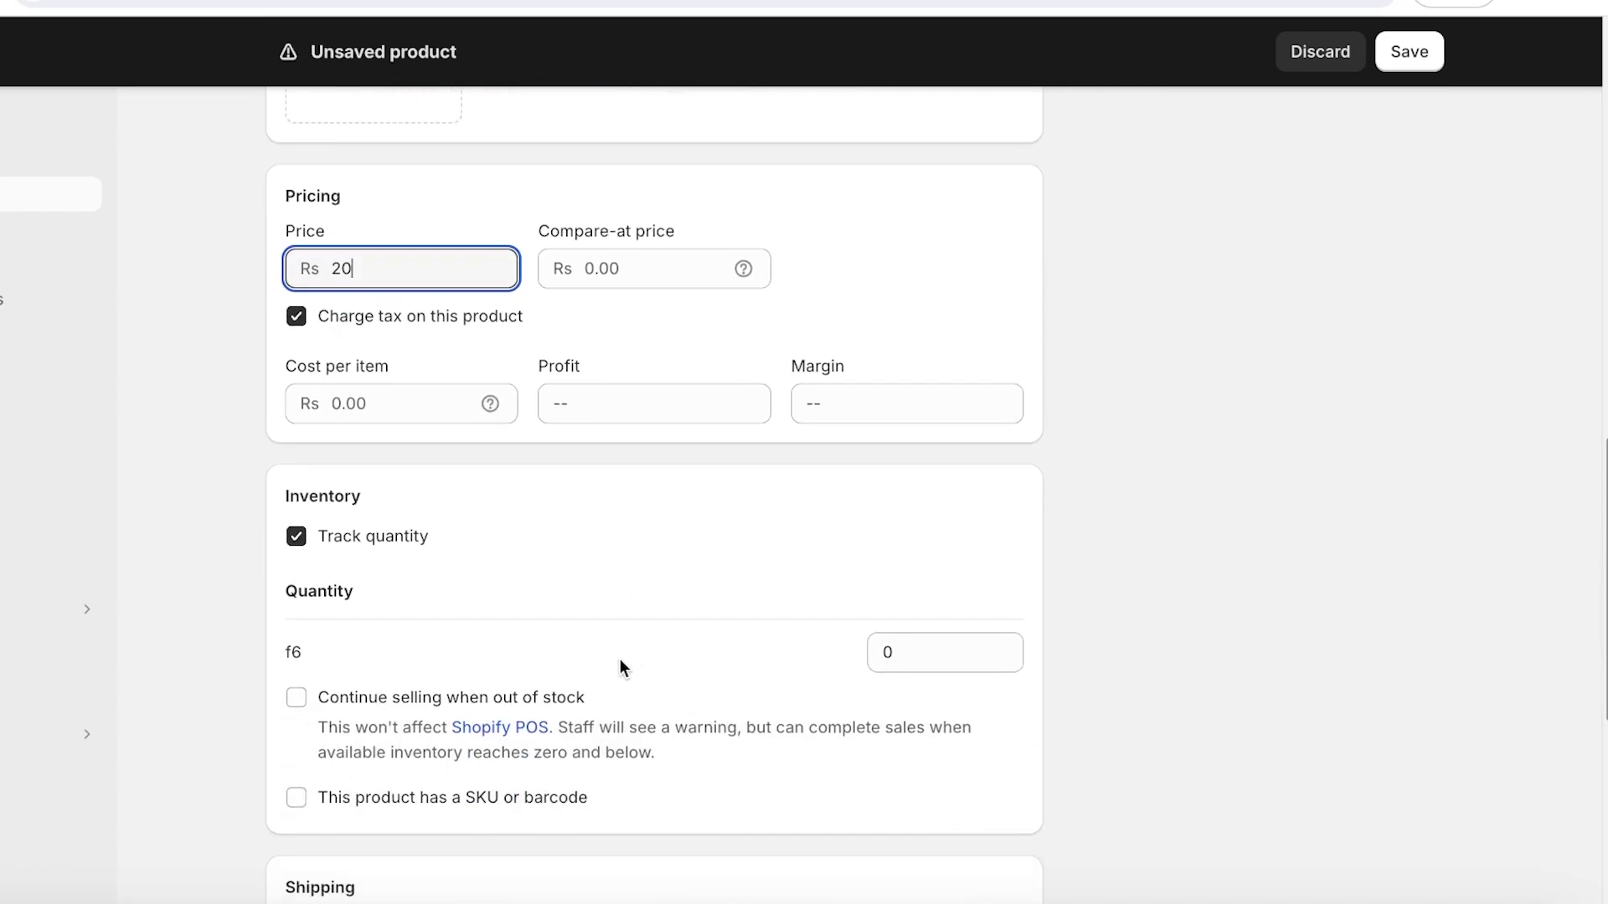
pyautogui.click(971, 659)
pyautogui.write('1000')
pyautogui.click(928, 570)
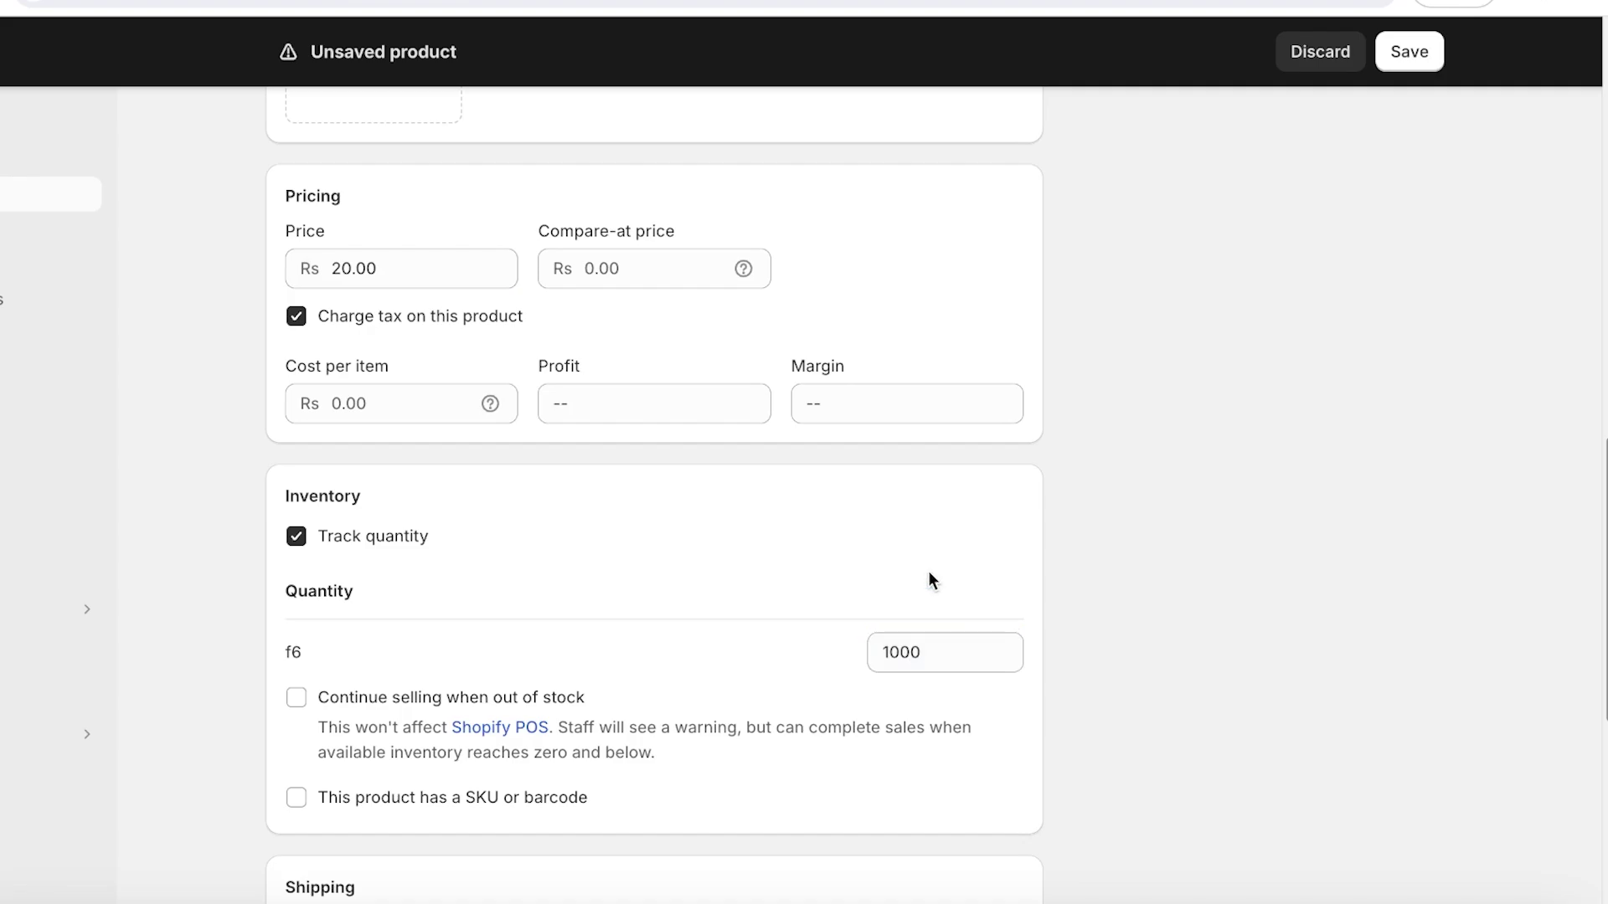
pyautogui.scroll(-5, 927, 569)
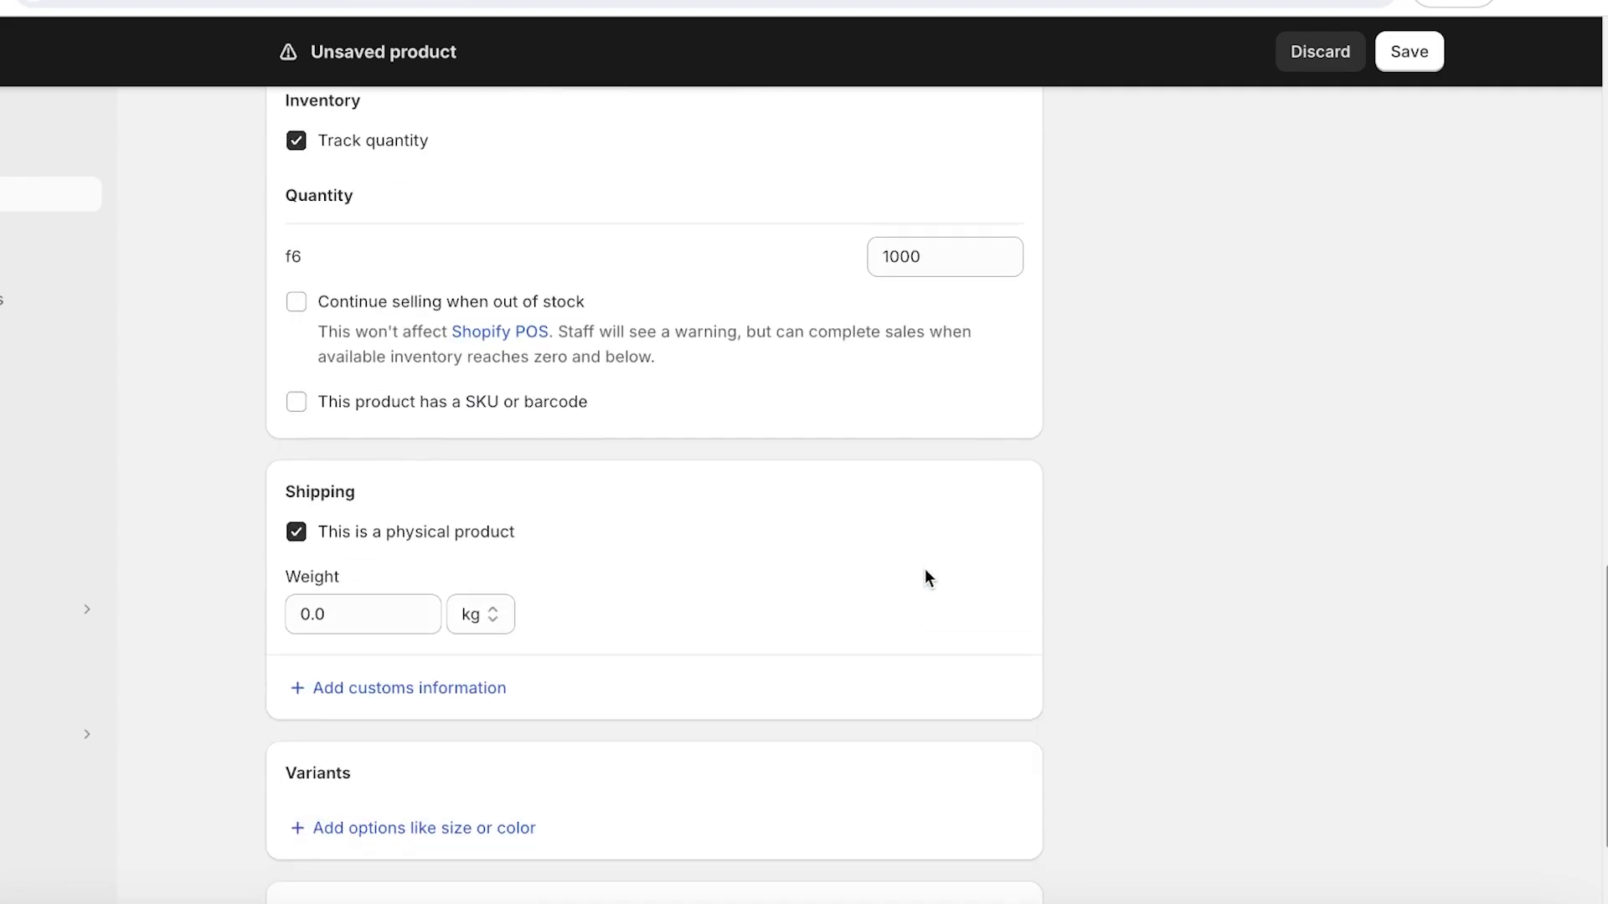
# Add a Color option with values pink and bluw, then save Scalp Scrubber
pyautogui.scroll(-2, 927, 578)
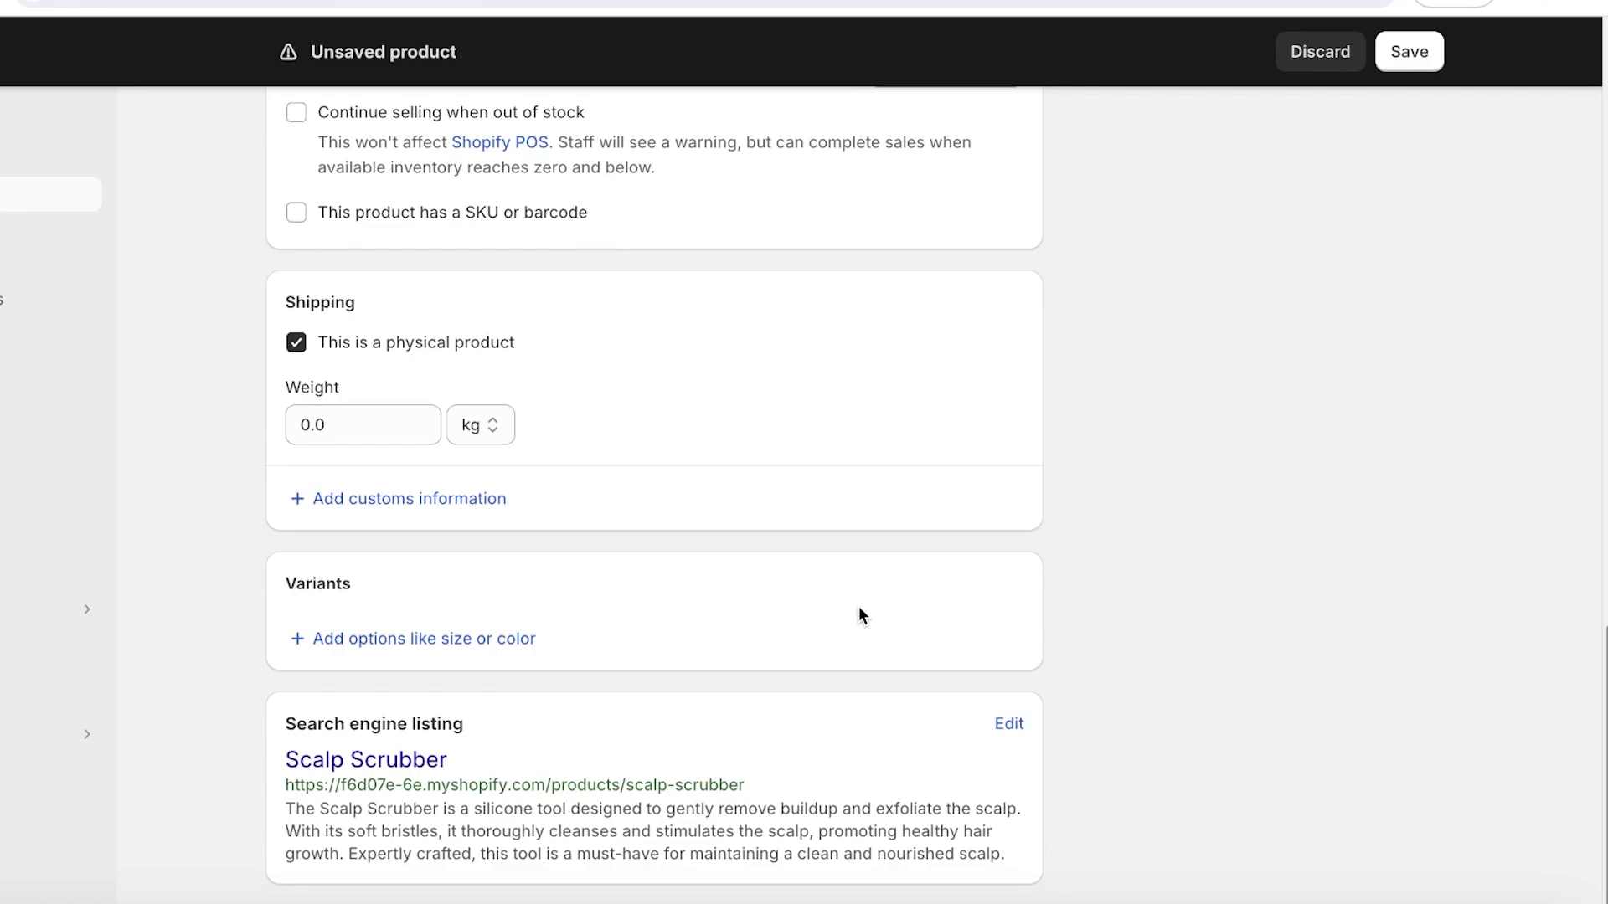
pyautogui.click(442, 641)
pyautogui.scroll(-1, 440, 703)
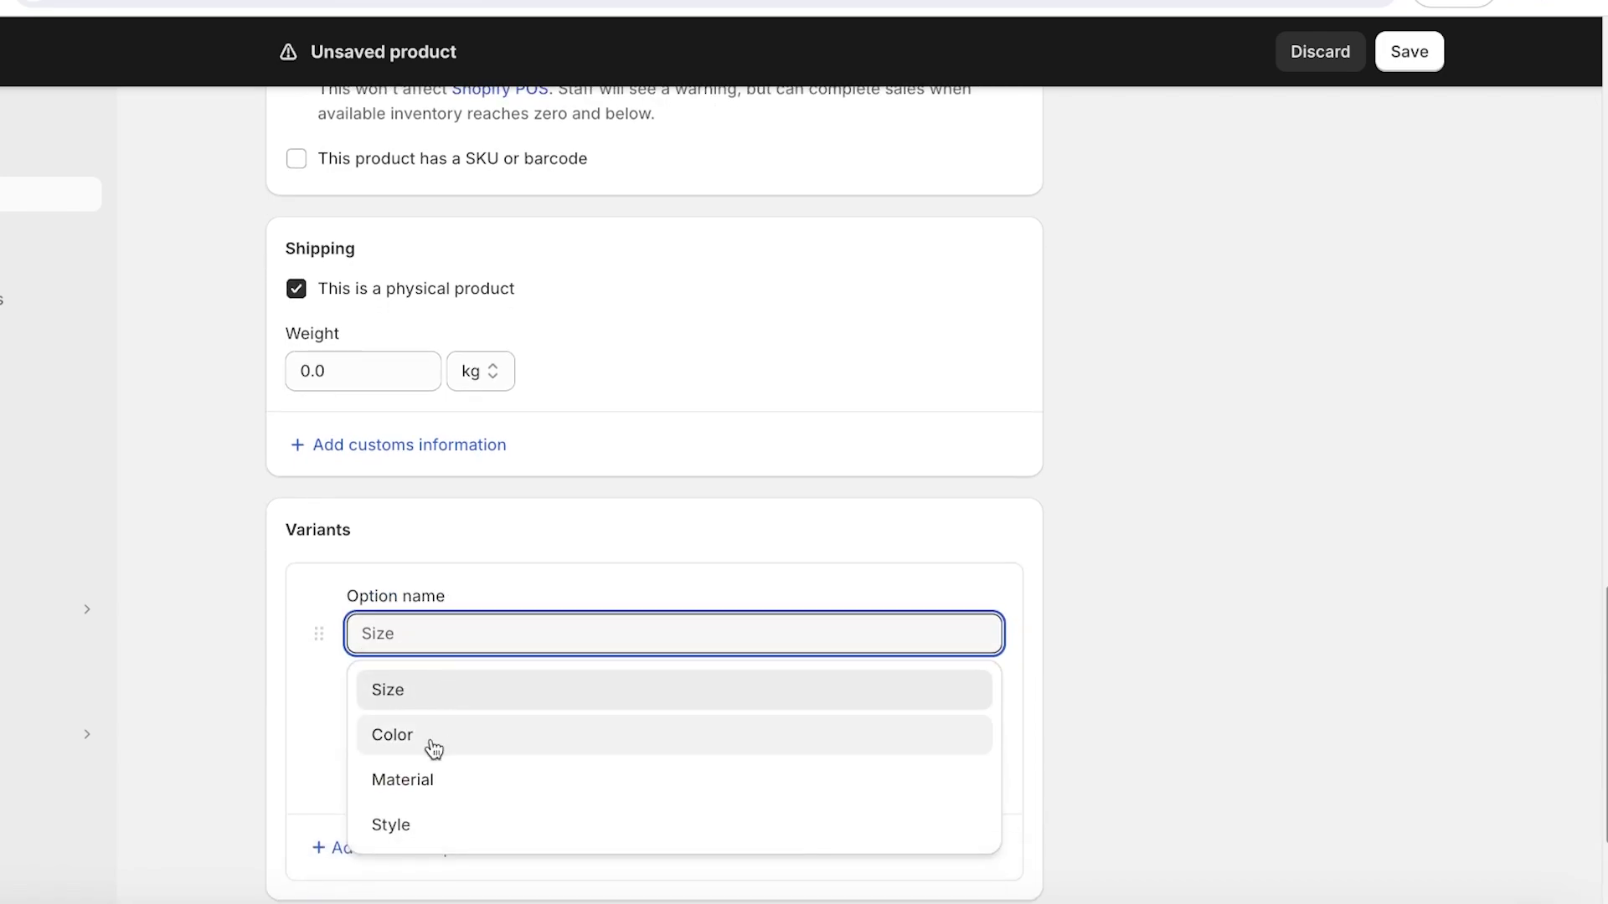
pyautogui.click(433, 742)
pyautogui.write('A')
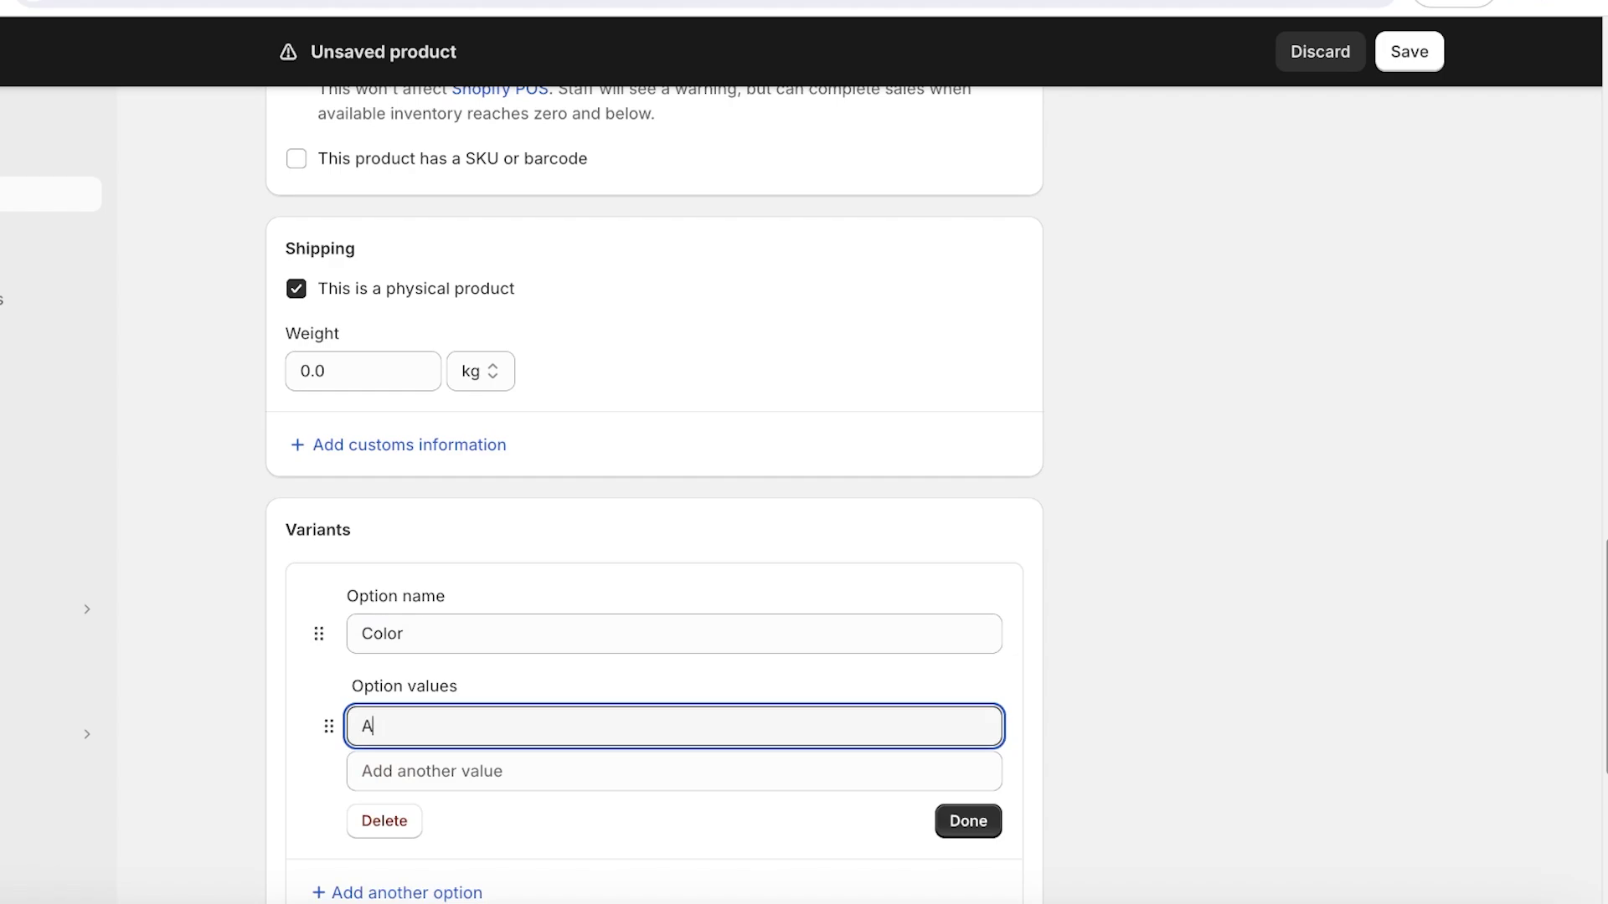
pyautogui.press('BackSpace')
pyautogui.write('pink')
pyautogui.press('Return')
pyautogui.write('bluw')
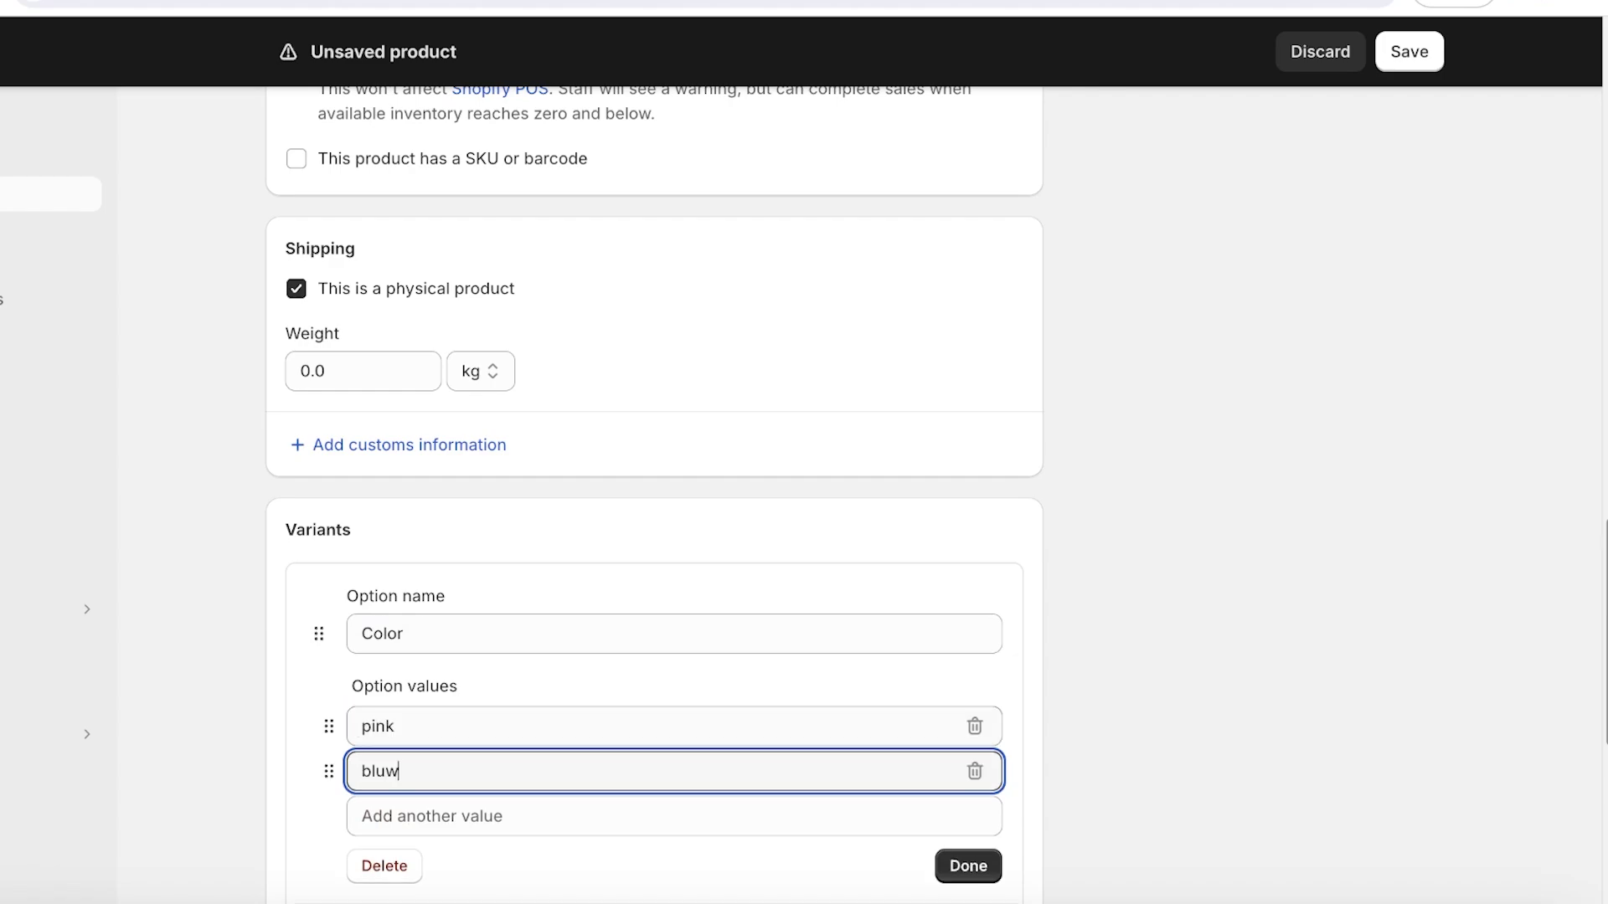
pyautogui.click(957, 865)
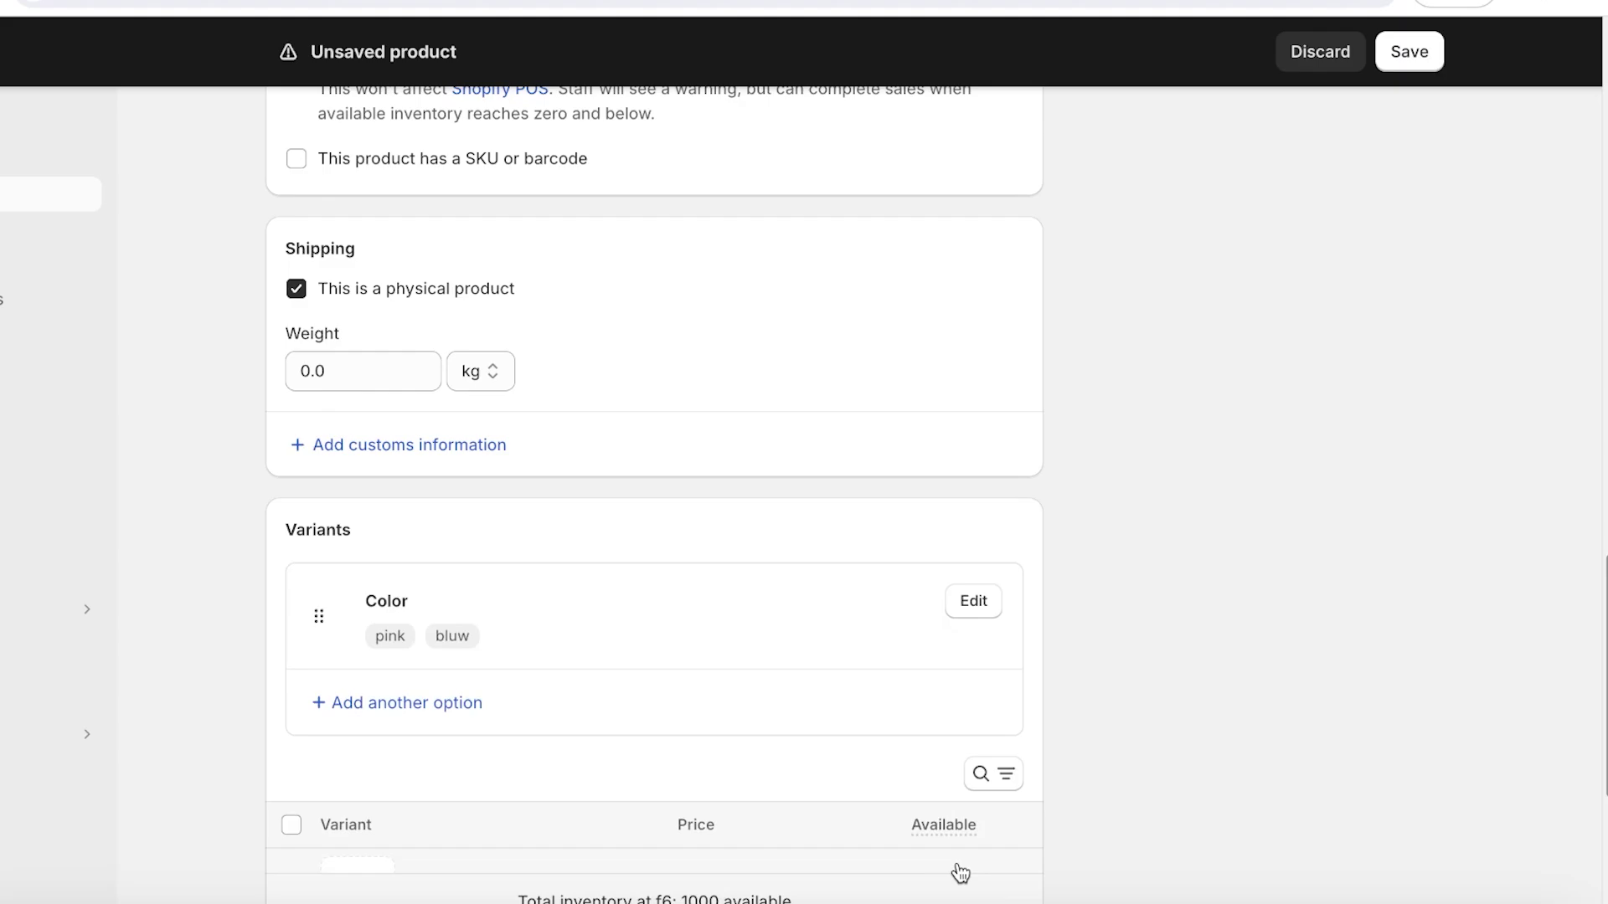
pyautogui.scroll(-5, 994, 657)
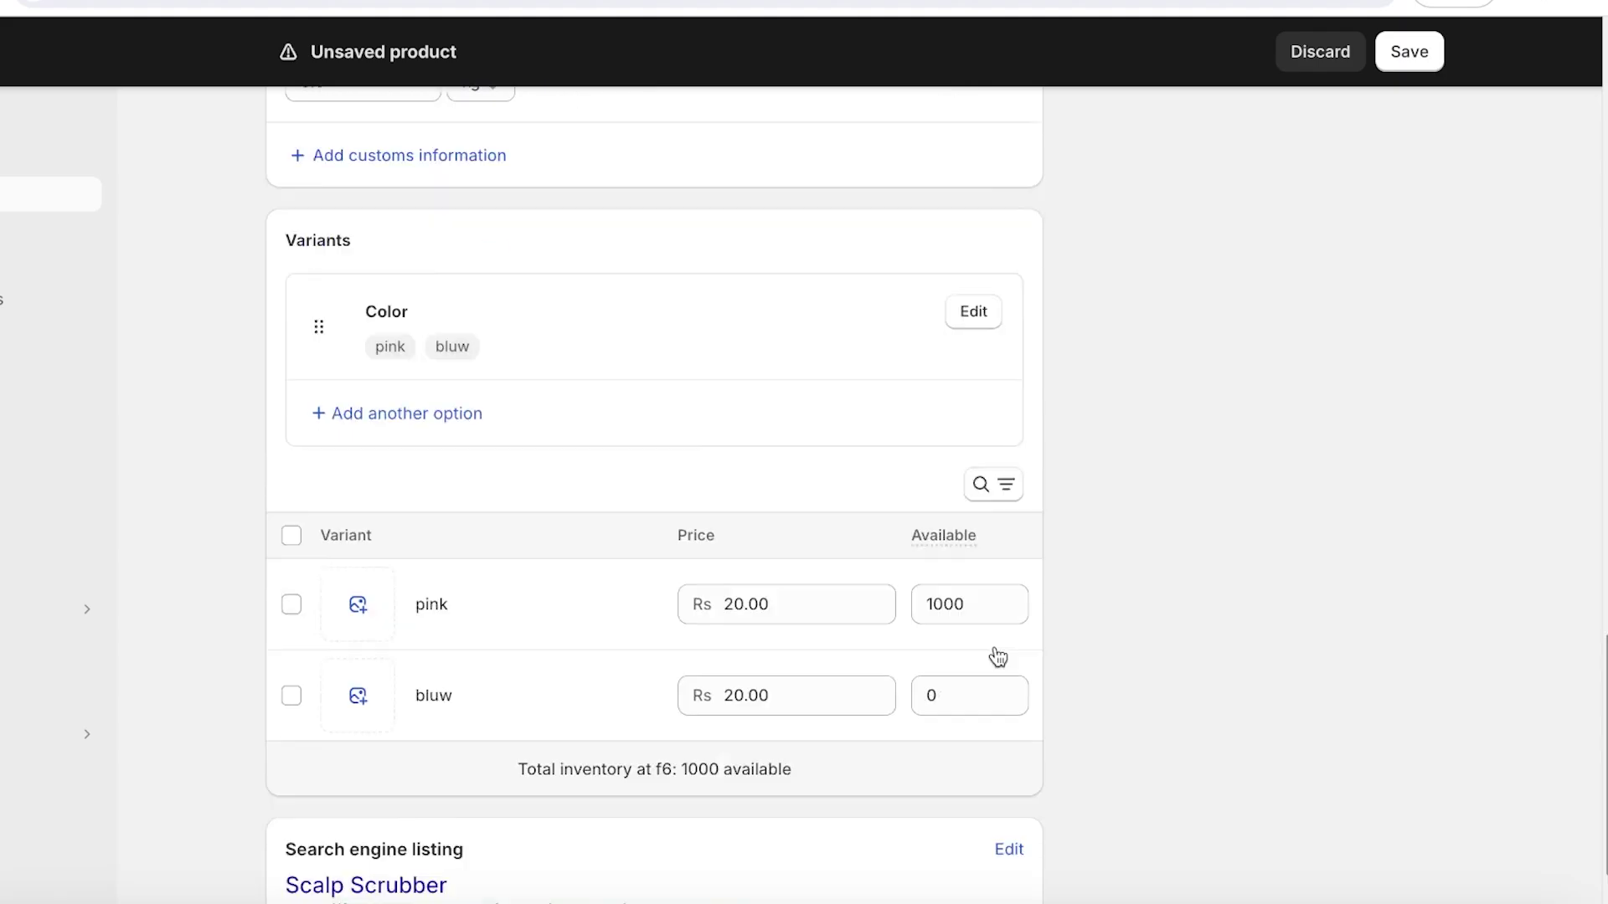
pyautogui.click(1410, 57)
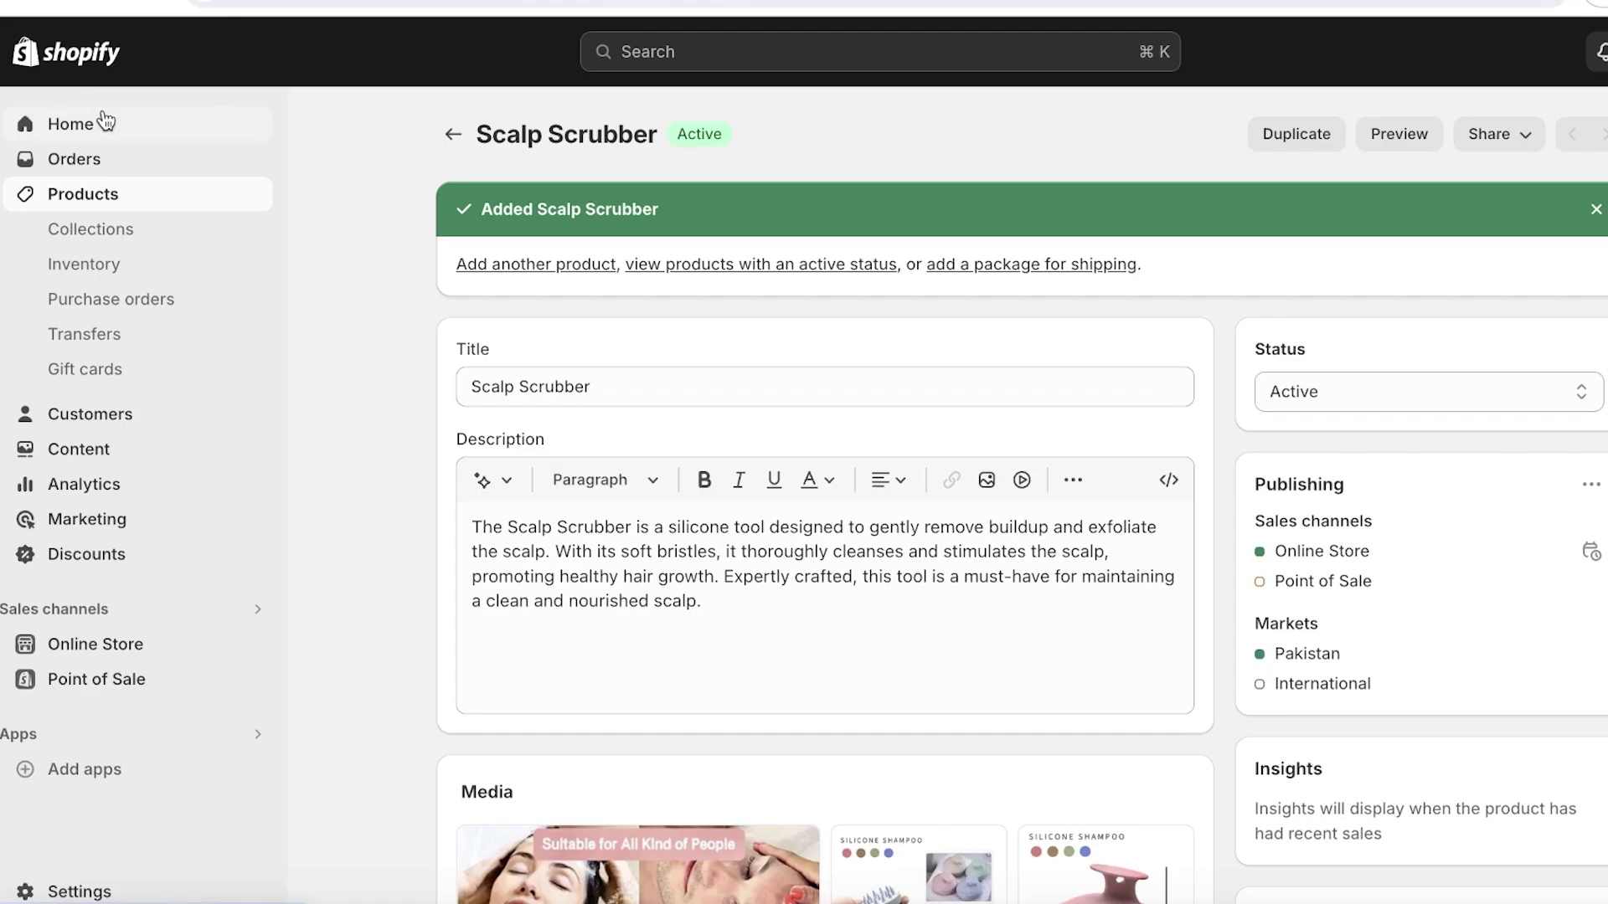
# Create a new collection titled Hair Care and upload an image for it
pyautogui.click(92, 239)
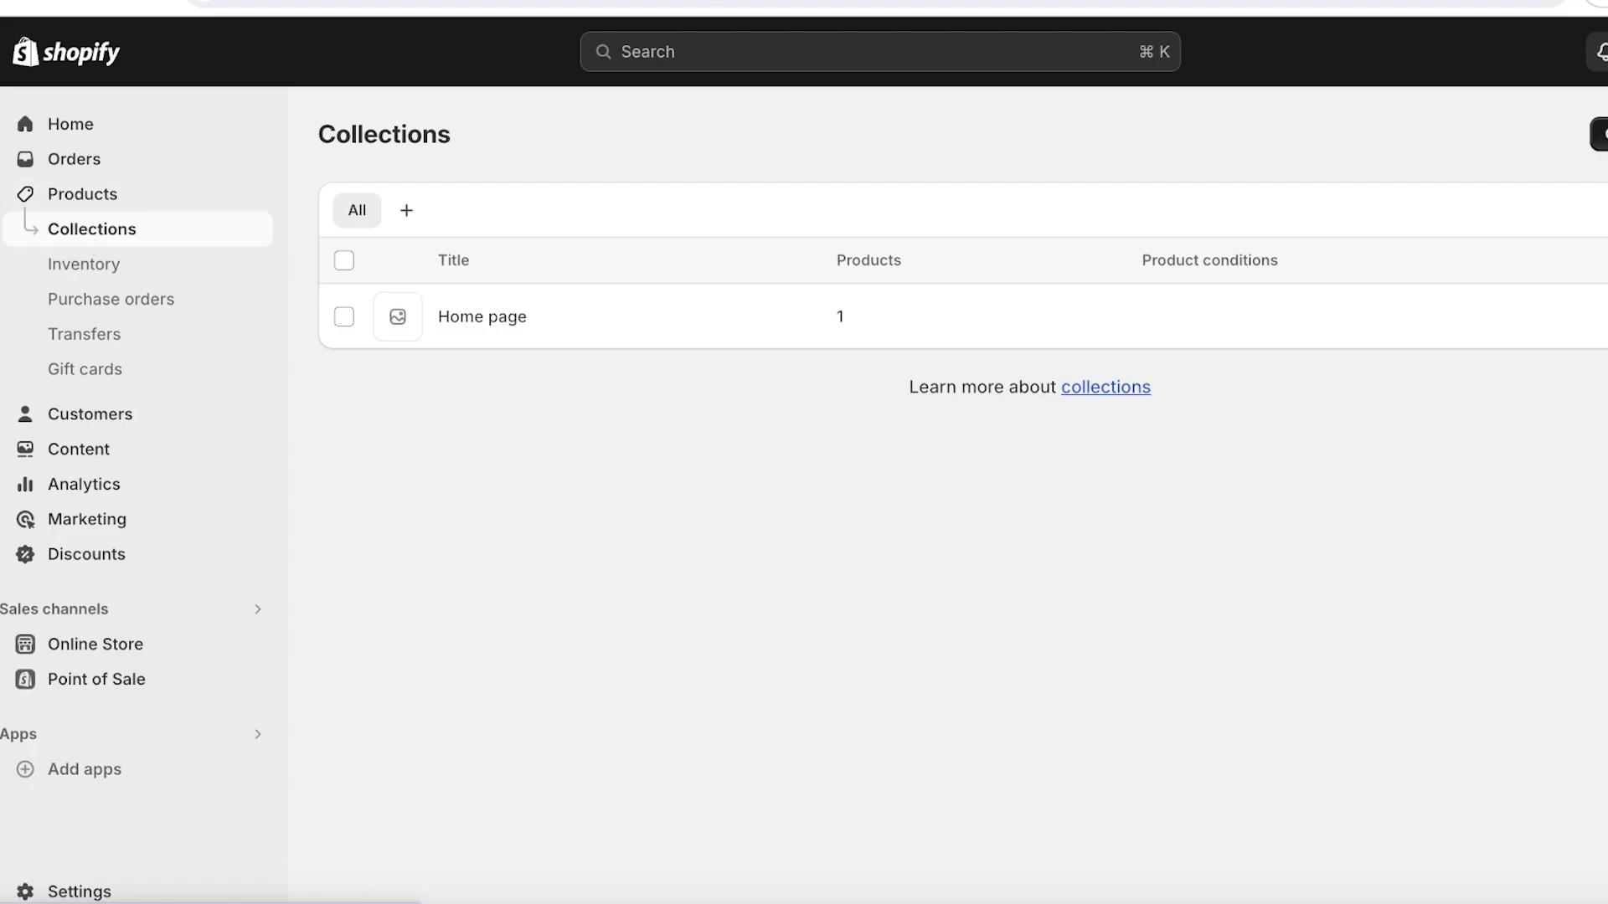
pyautogui.click(1599, 134)
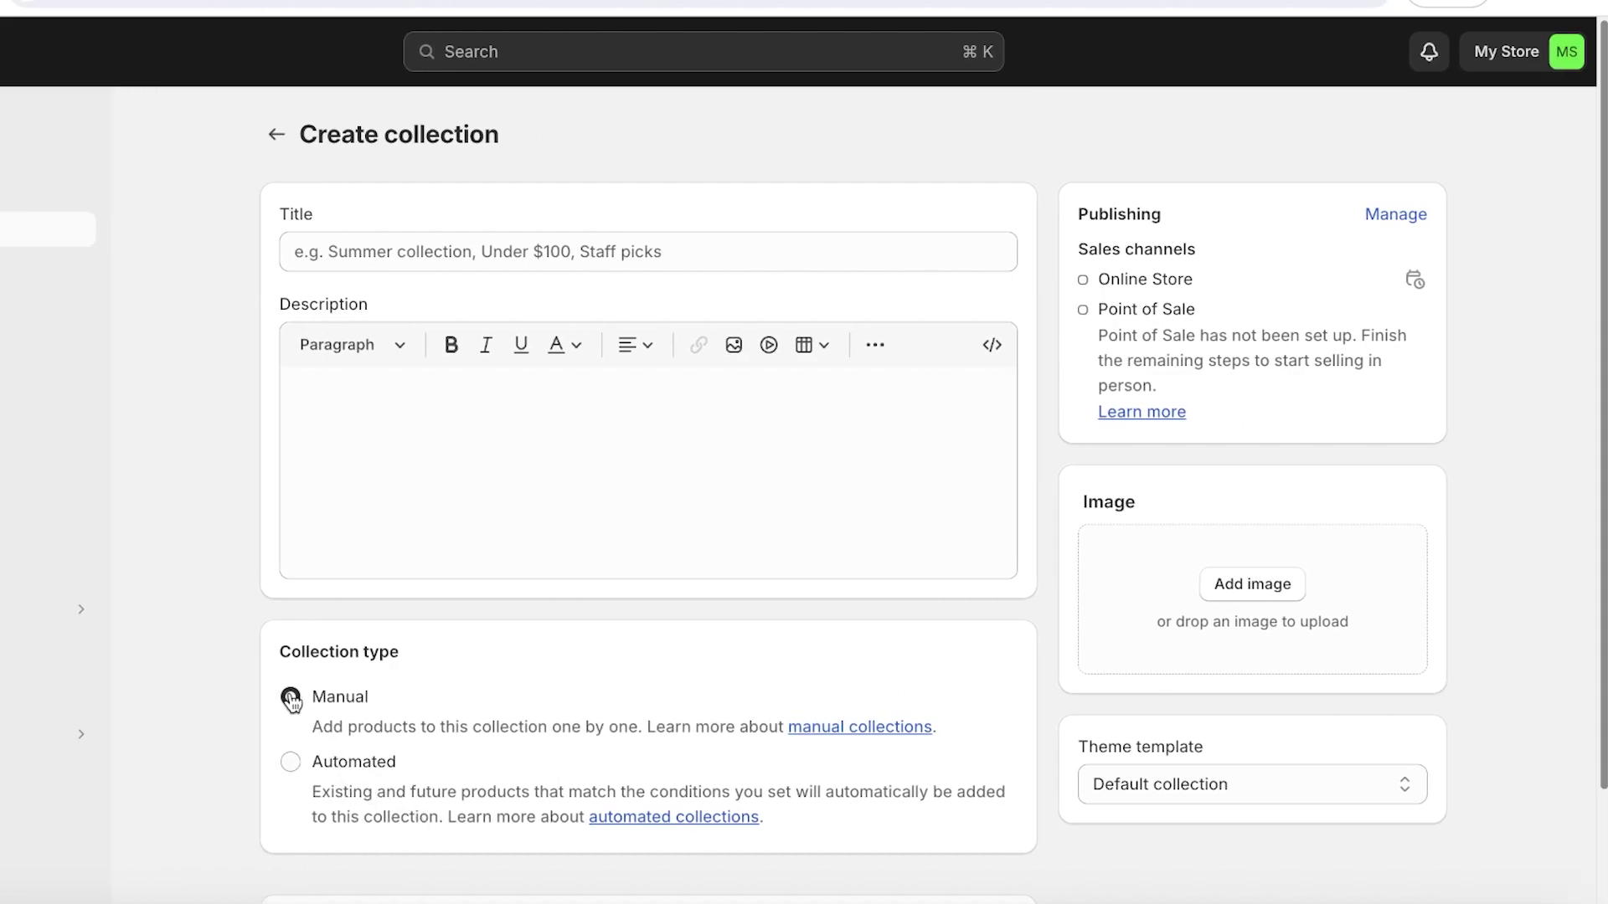
pyautogui.click(635, 243)
pyautogui.write('Aair Care')
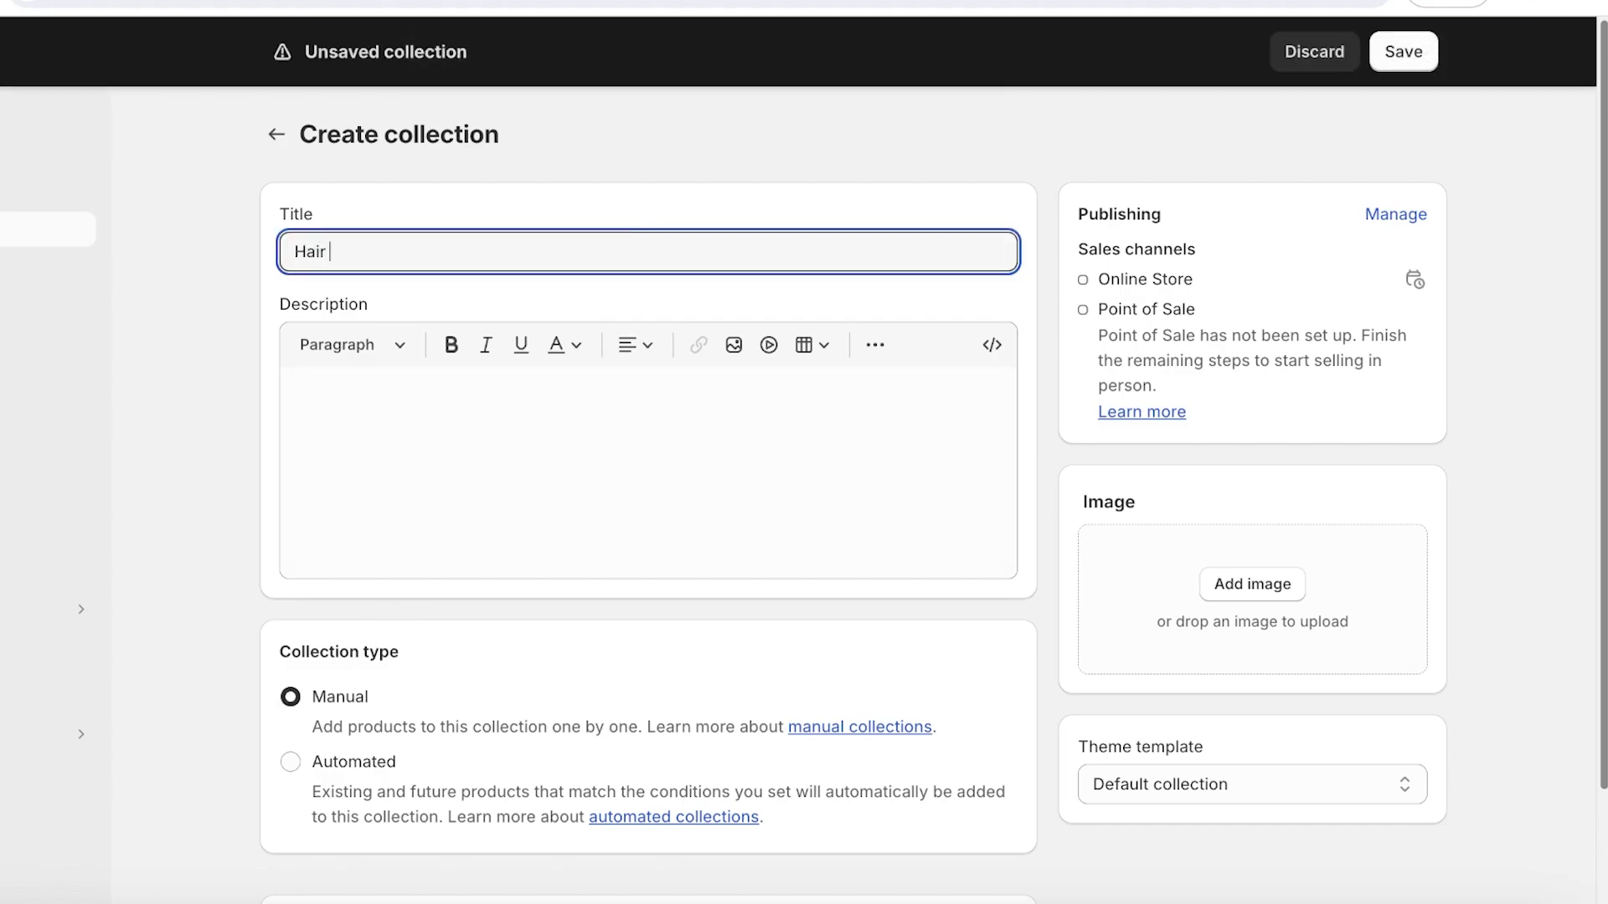
pyautogui.click(1241, 579)
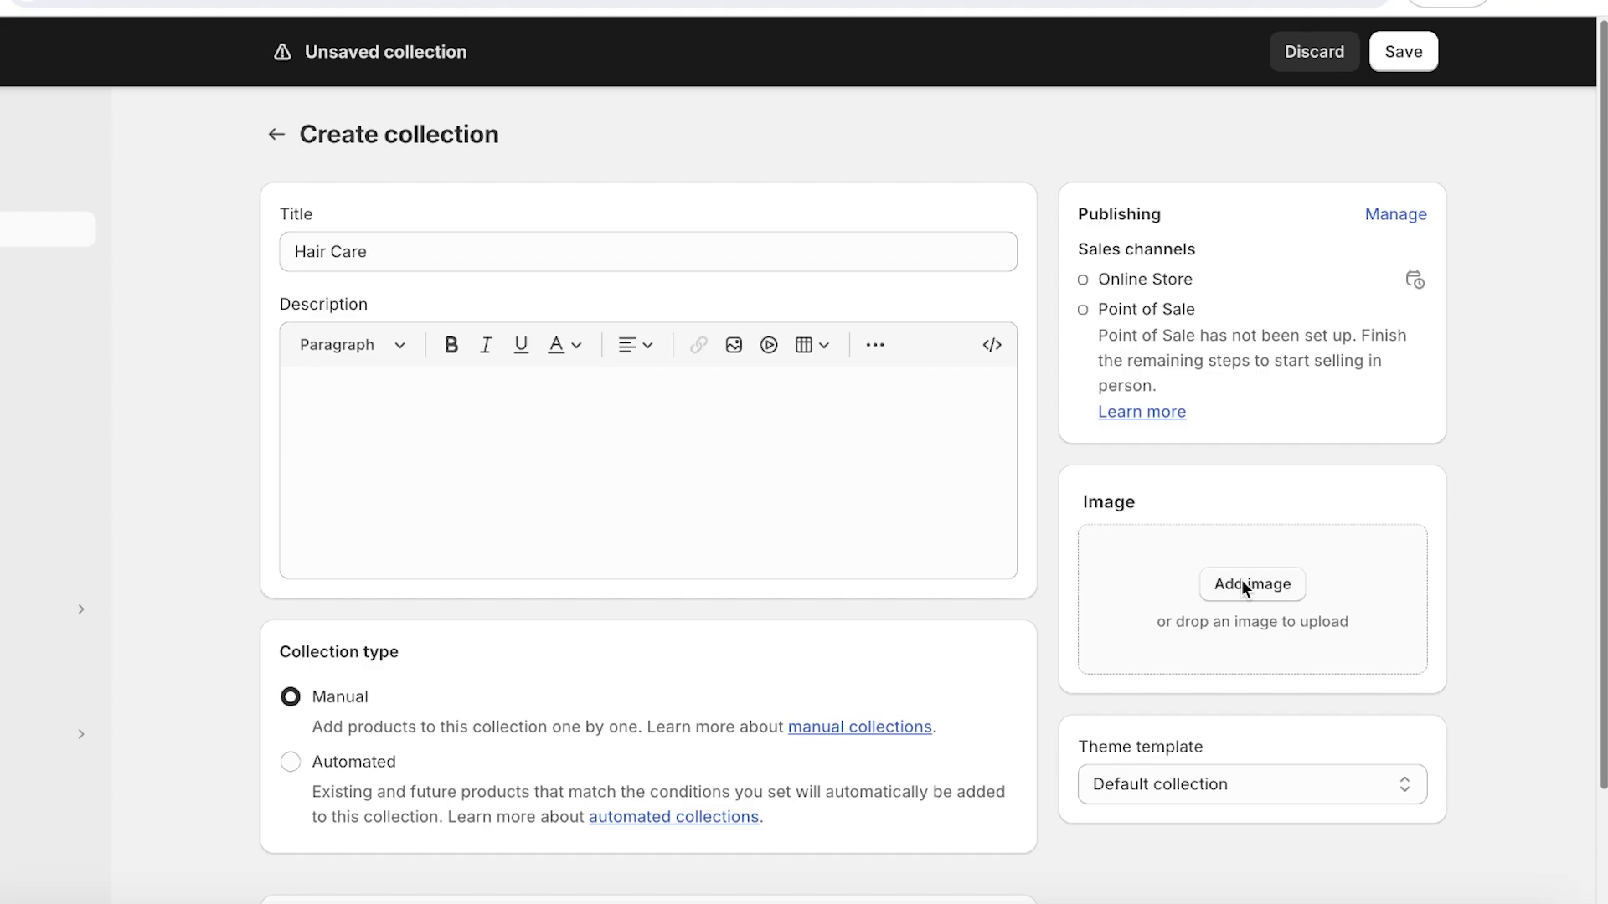
pyautogui.click(771, 404)
pyautogui.click(1143, 695)
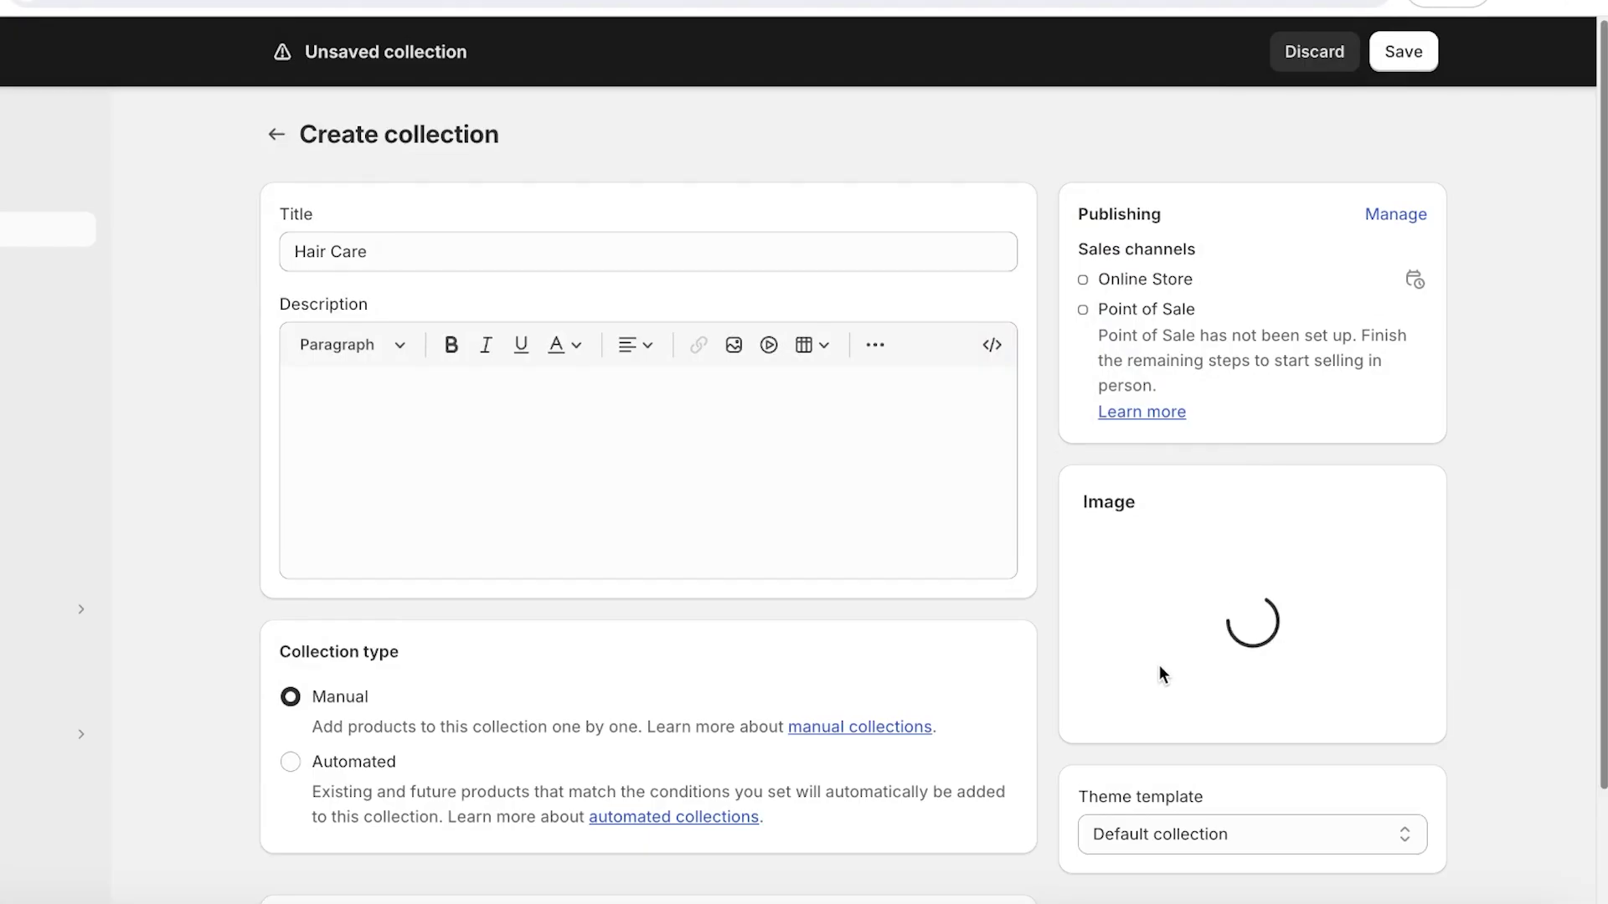
# Save the Hair Care collection and return to the Products list
pyautogui.scroll(-3, 1103, 648)
pyautogui.click(1404, 51)
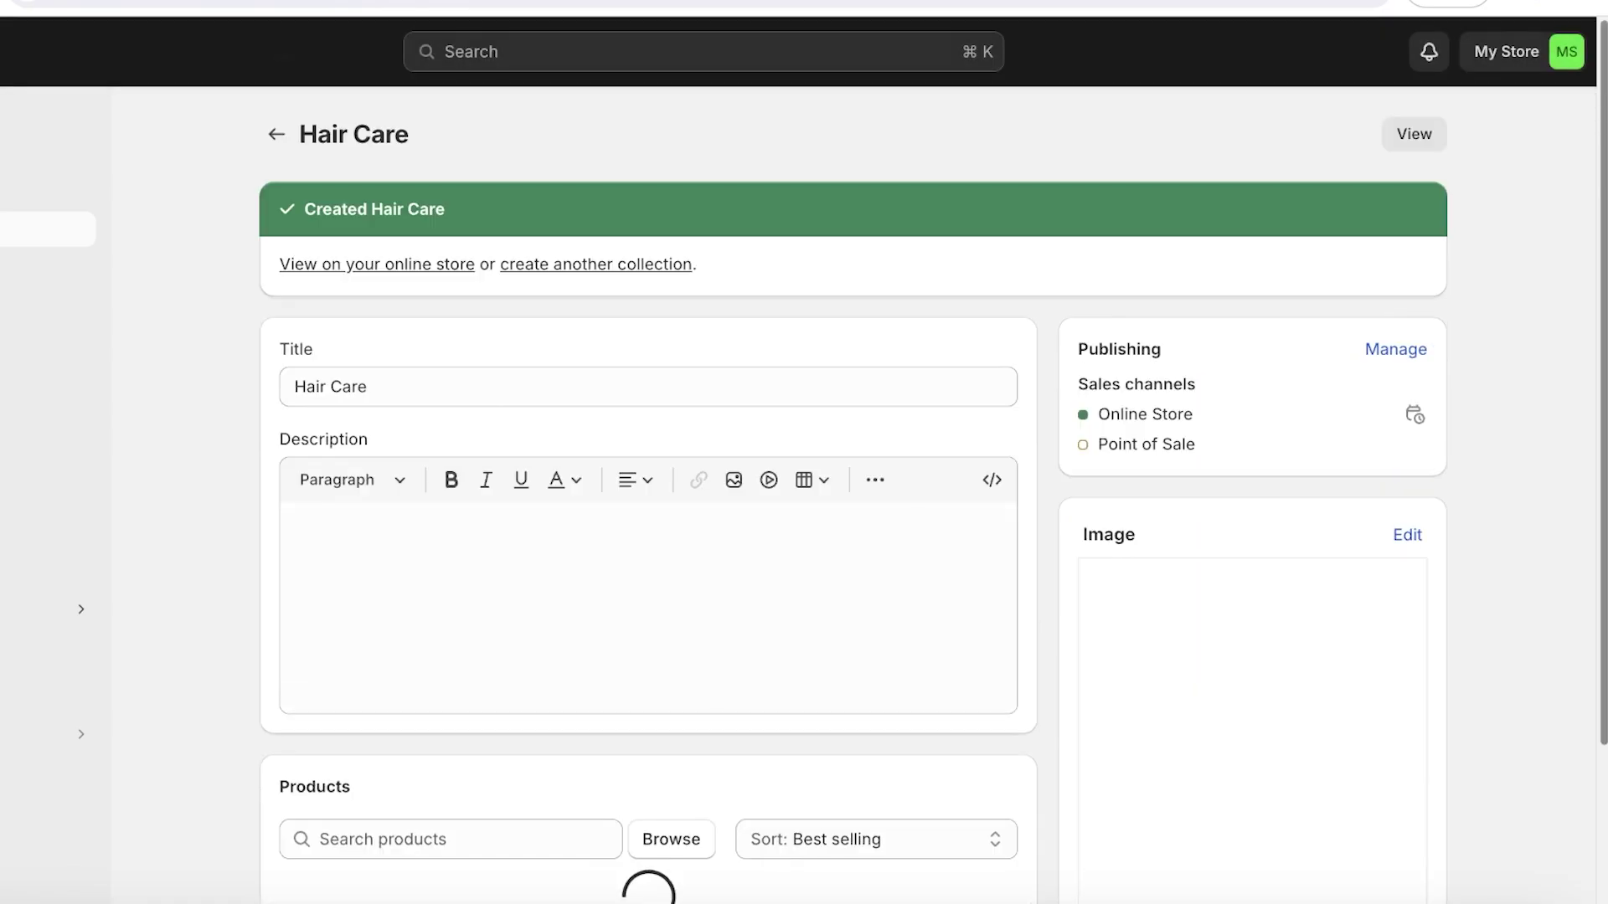
pyautogui.click(108, 205)
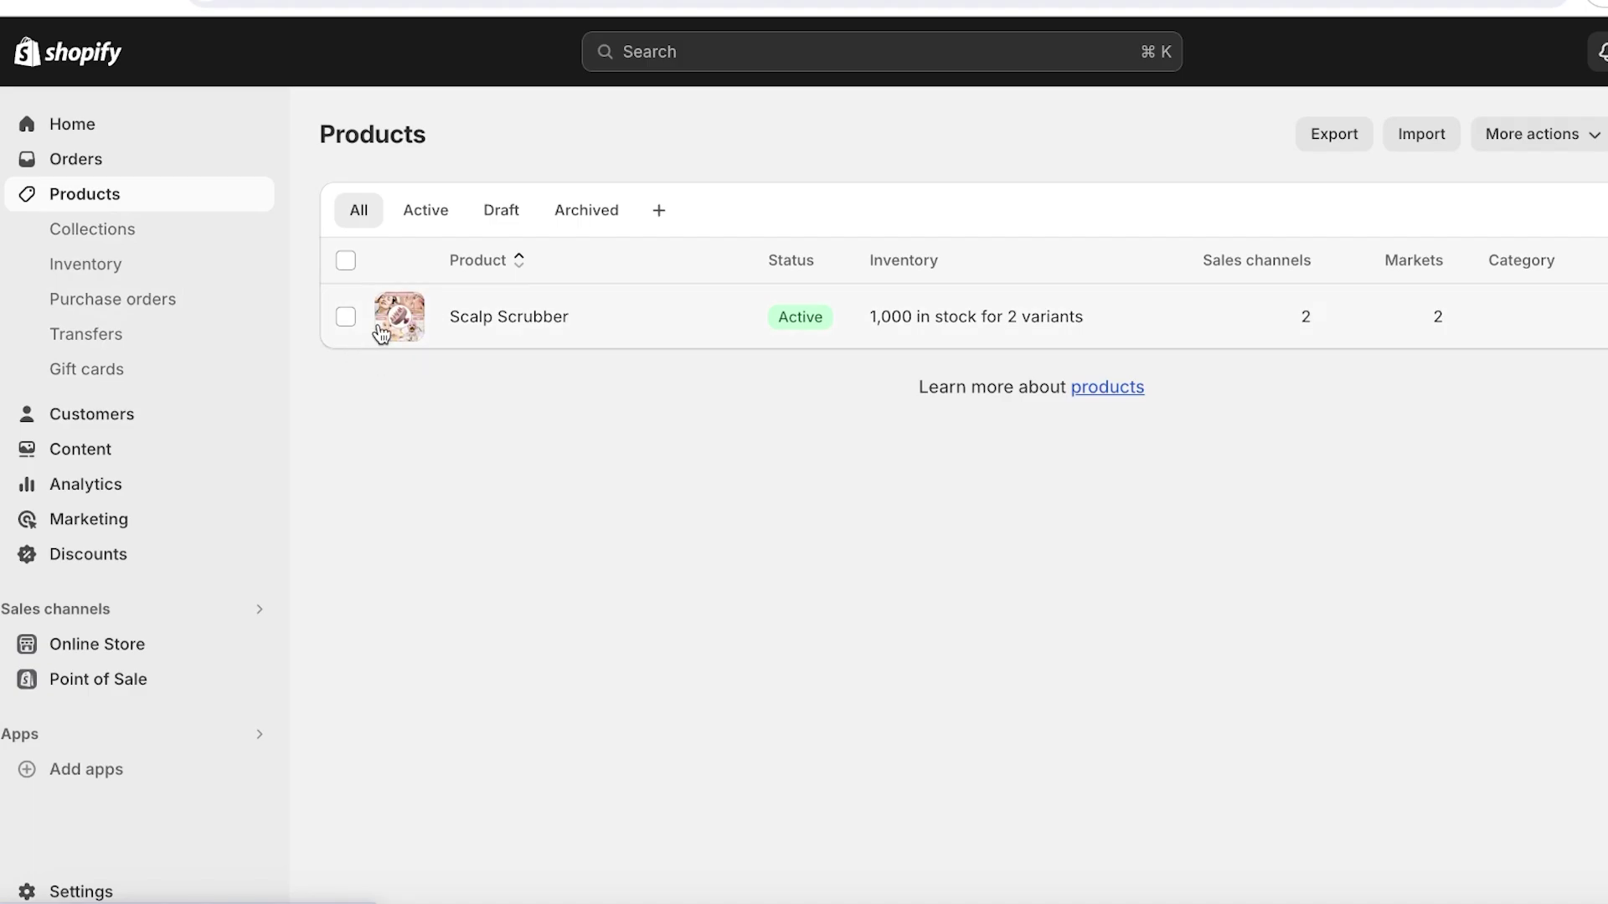
# Add Scalp Scrubber to the Hair Care collection and save the product
pyautogui.click(521, 323)
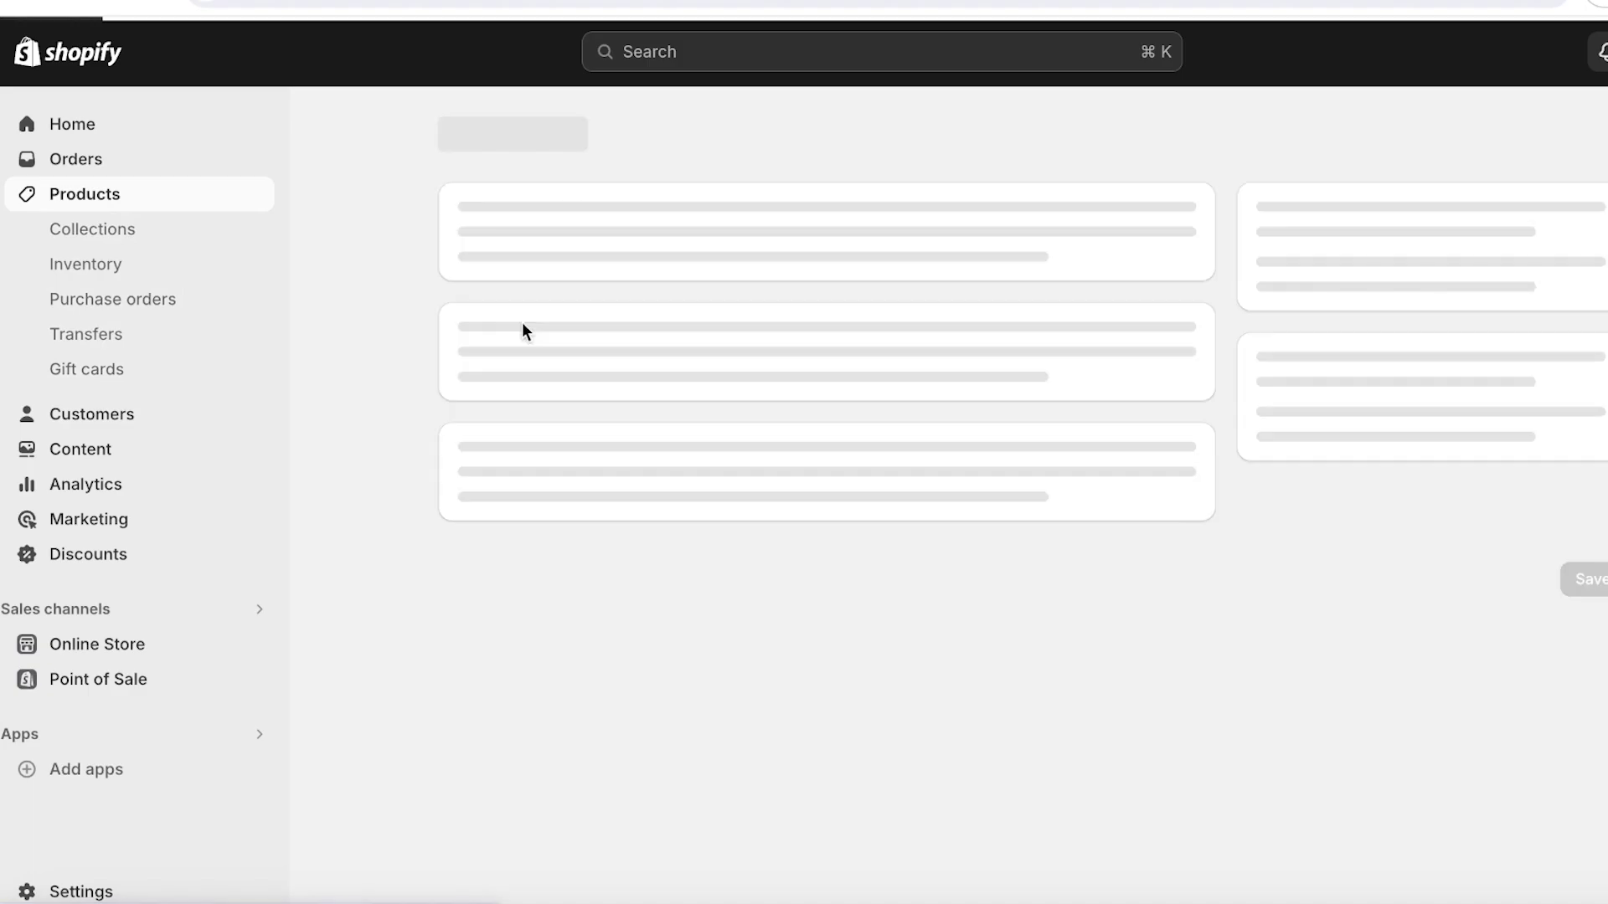
pyautogui.scroll(-3, 1417, 519)
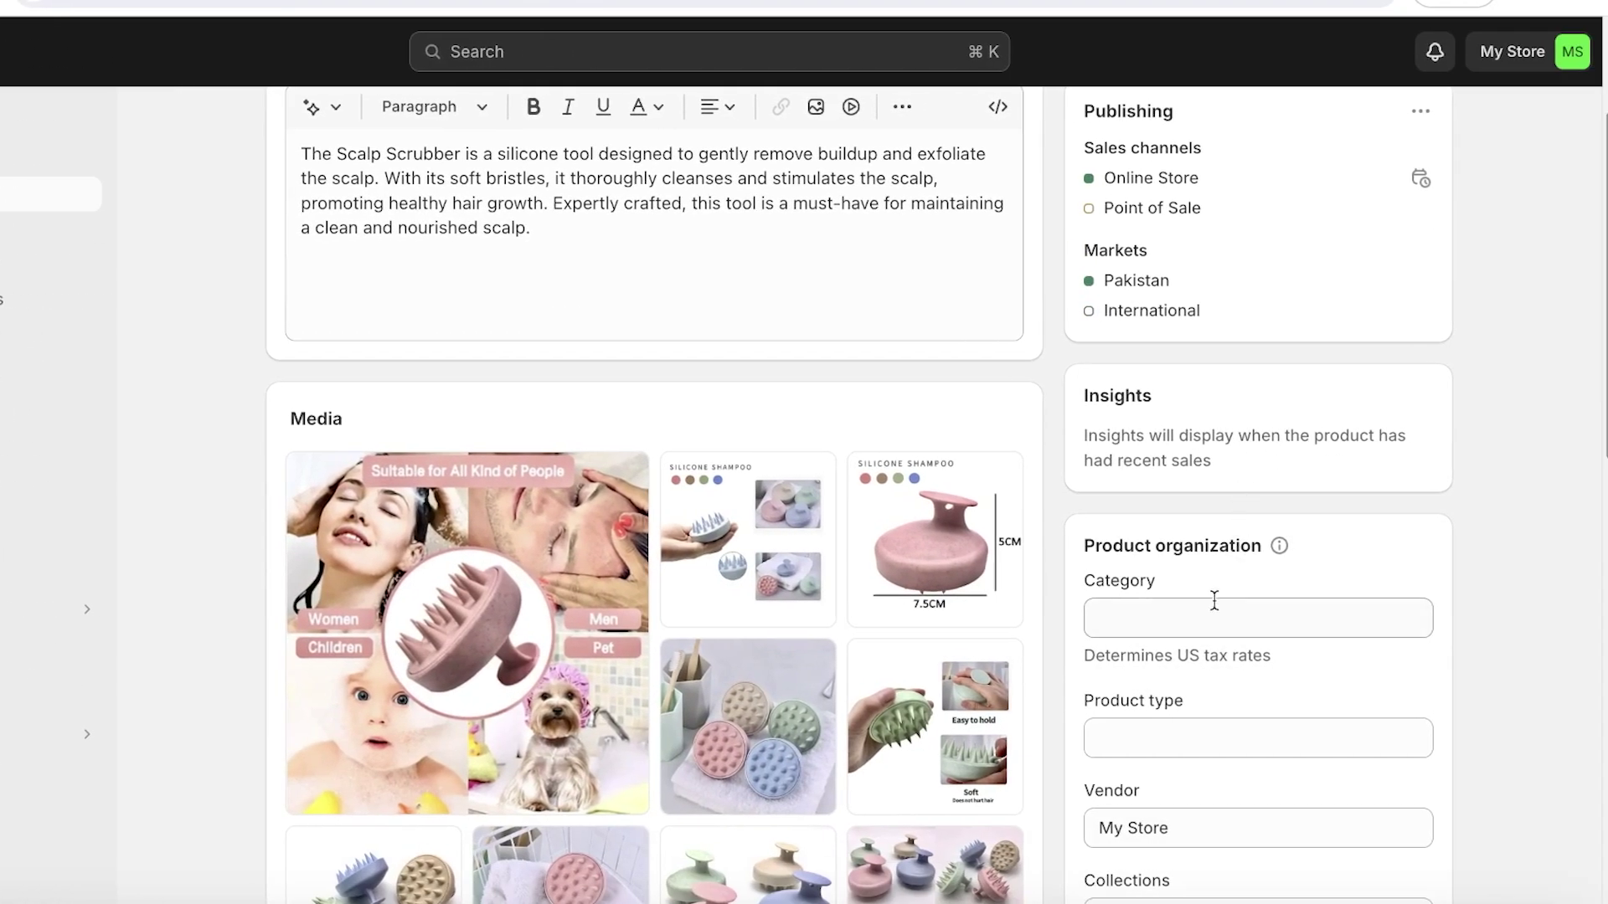
pyautogui.scroll(-1, 1213, 600)
pyautogui.scroll(-4, 1178, 696)
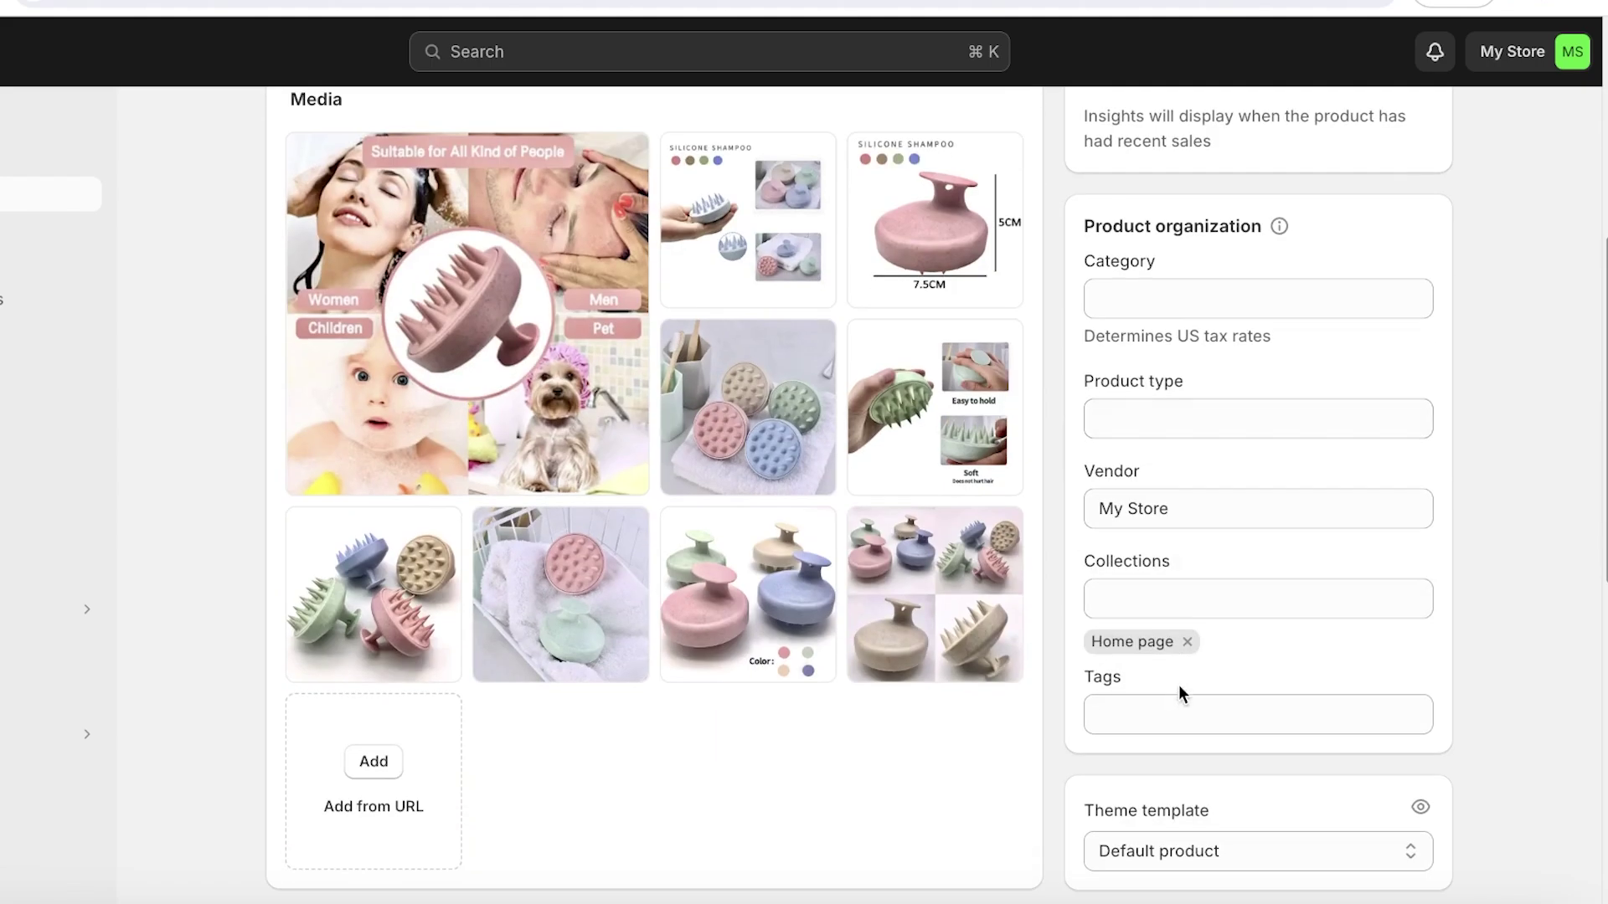
pyautogui.click(1153, 601)
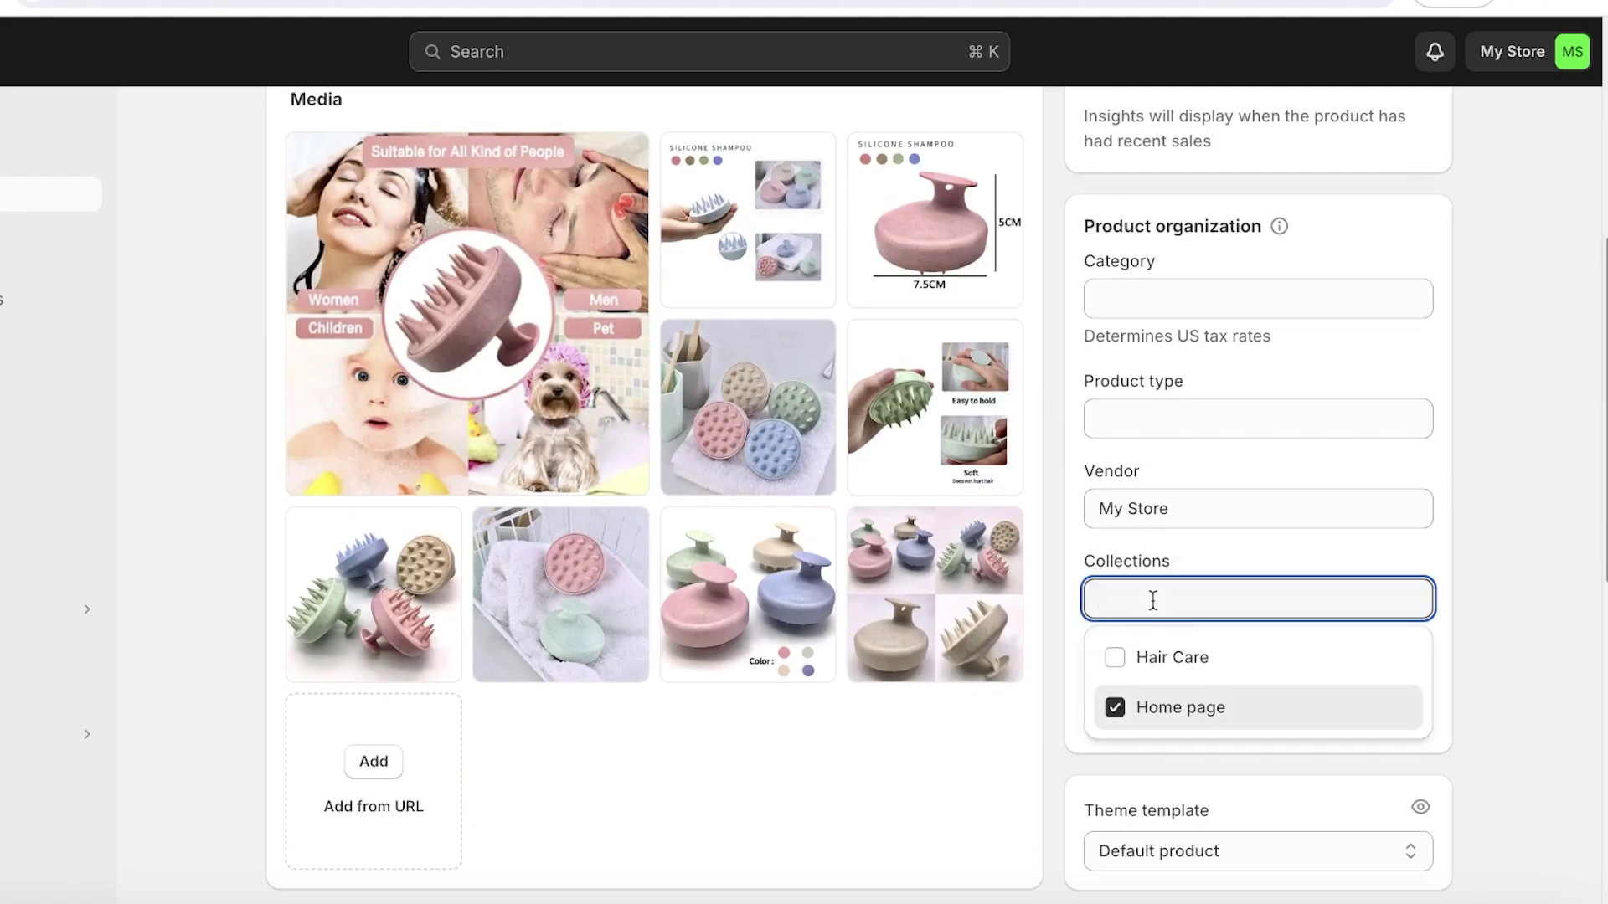
pyautogui.click(1114, 658)
pyautogui.click(1551, 536)
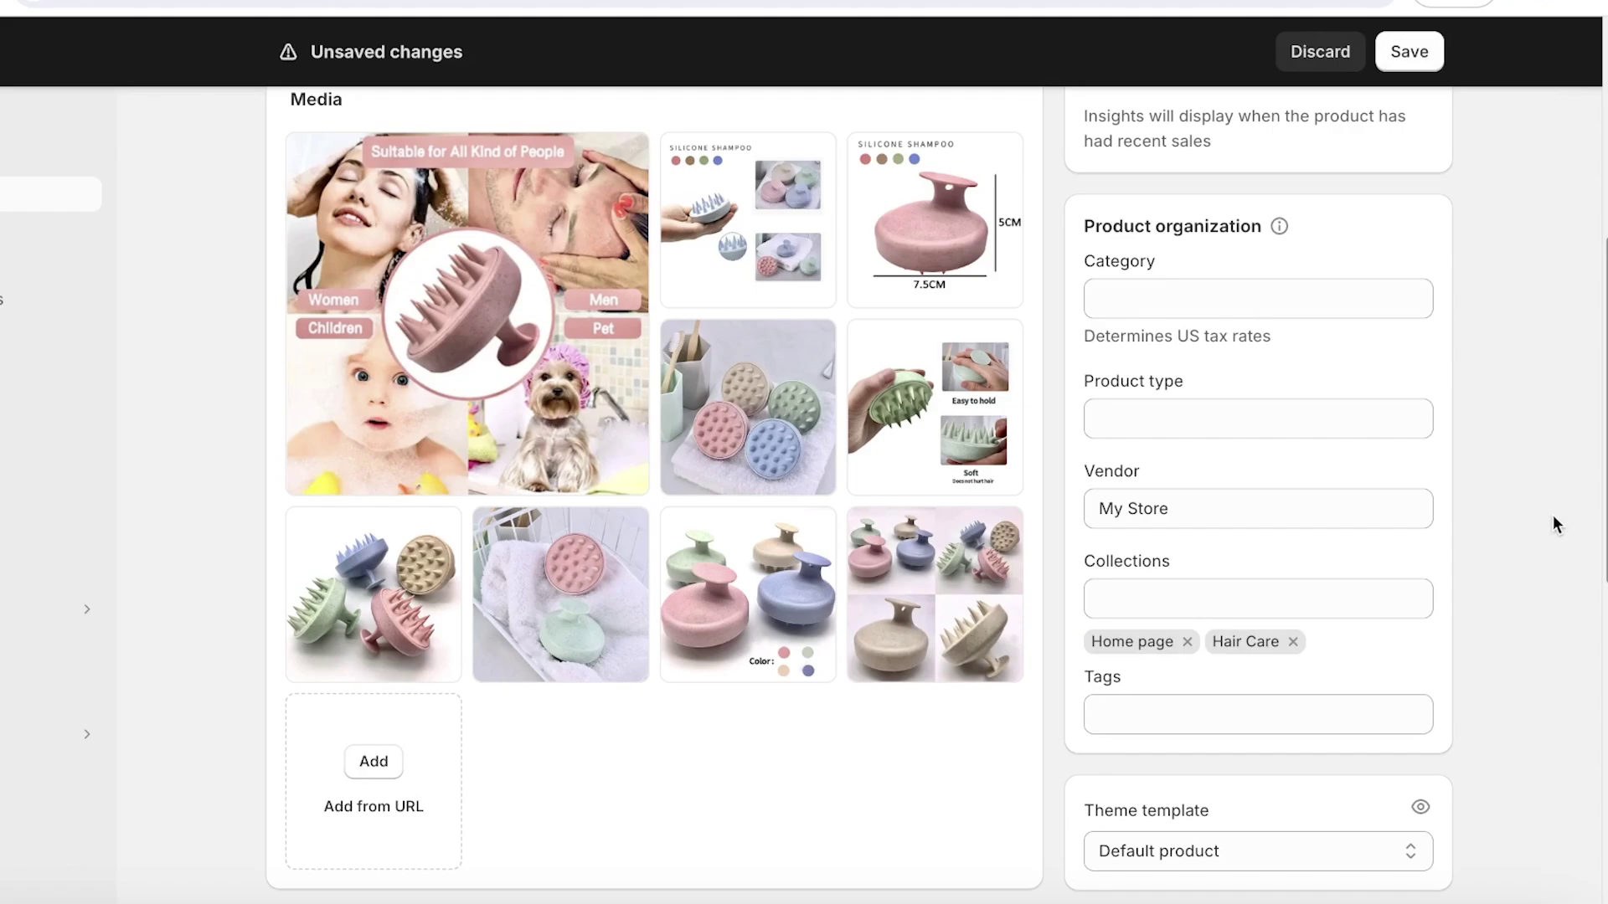
pyautogui.click(1410, 54)
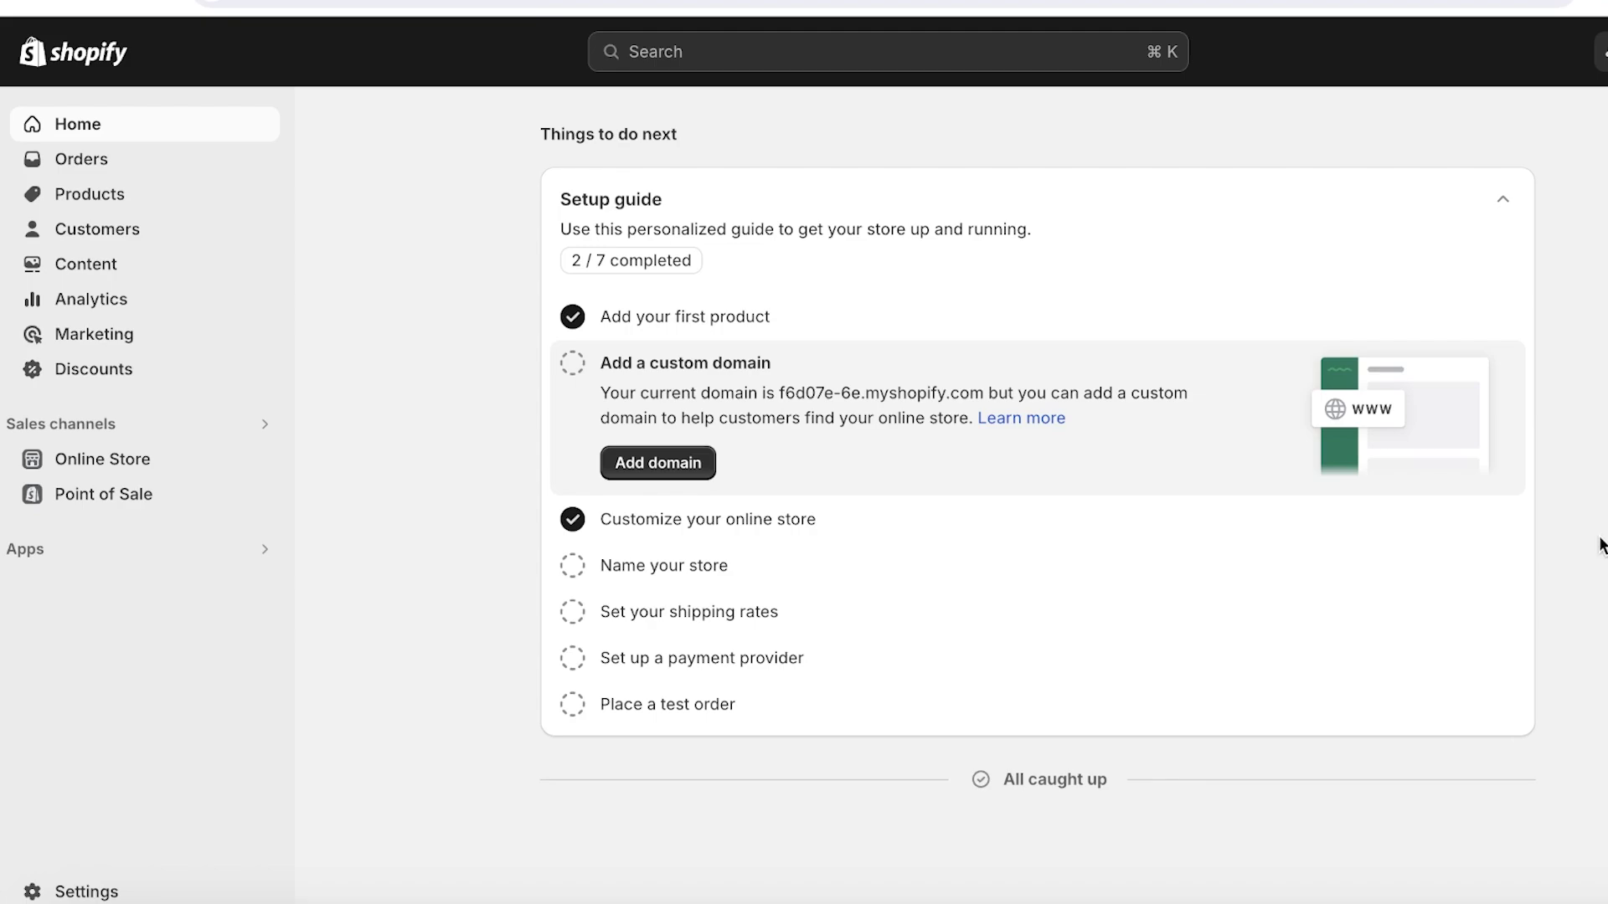
# Open the Dawn theme editor and delete the home page's Featured collection section
pyautogui.click(134, 459)
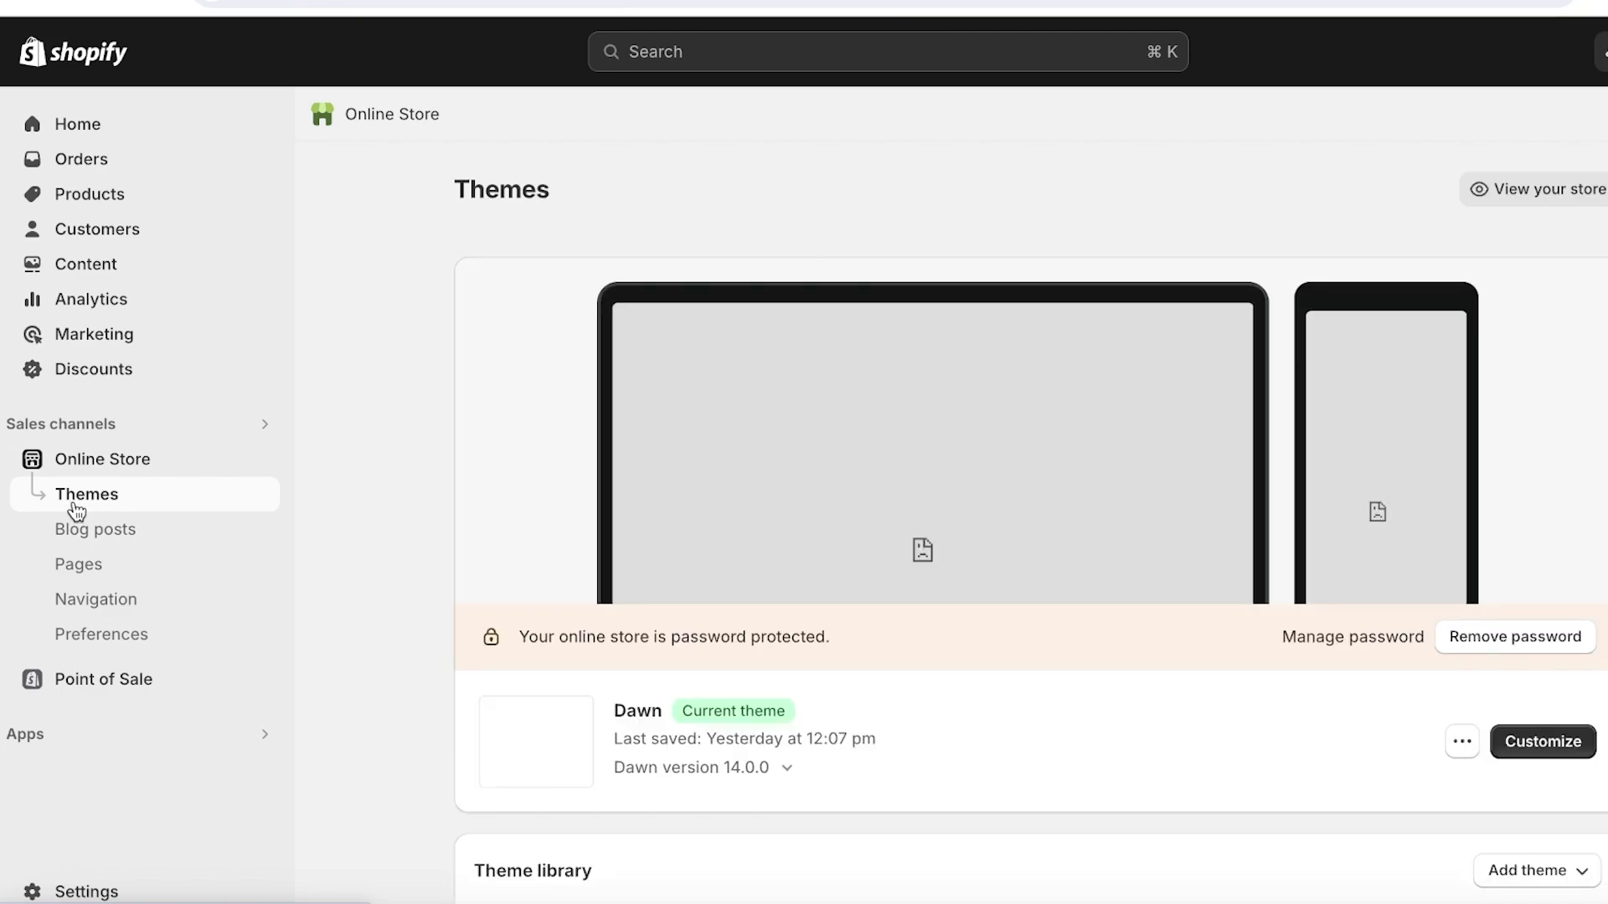
pyautogui.click(1565, 745)
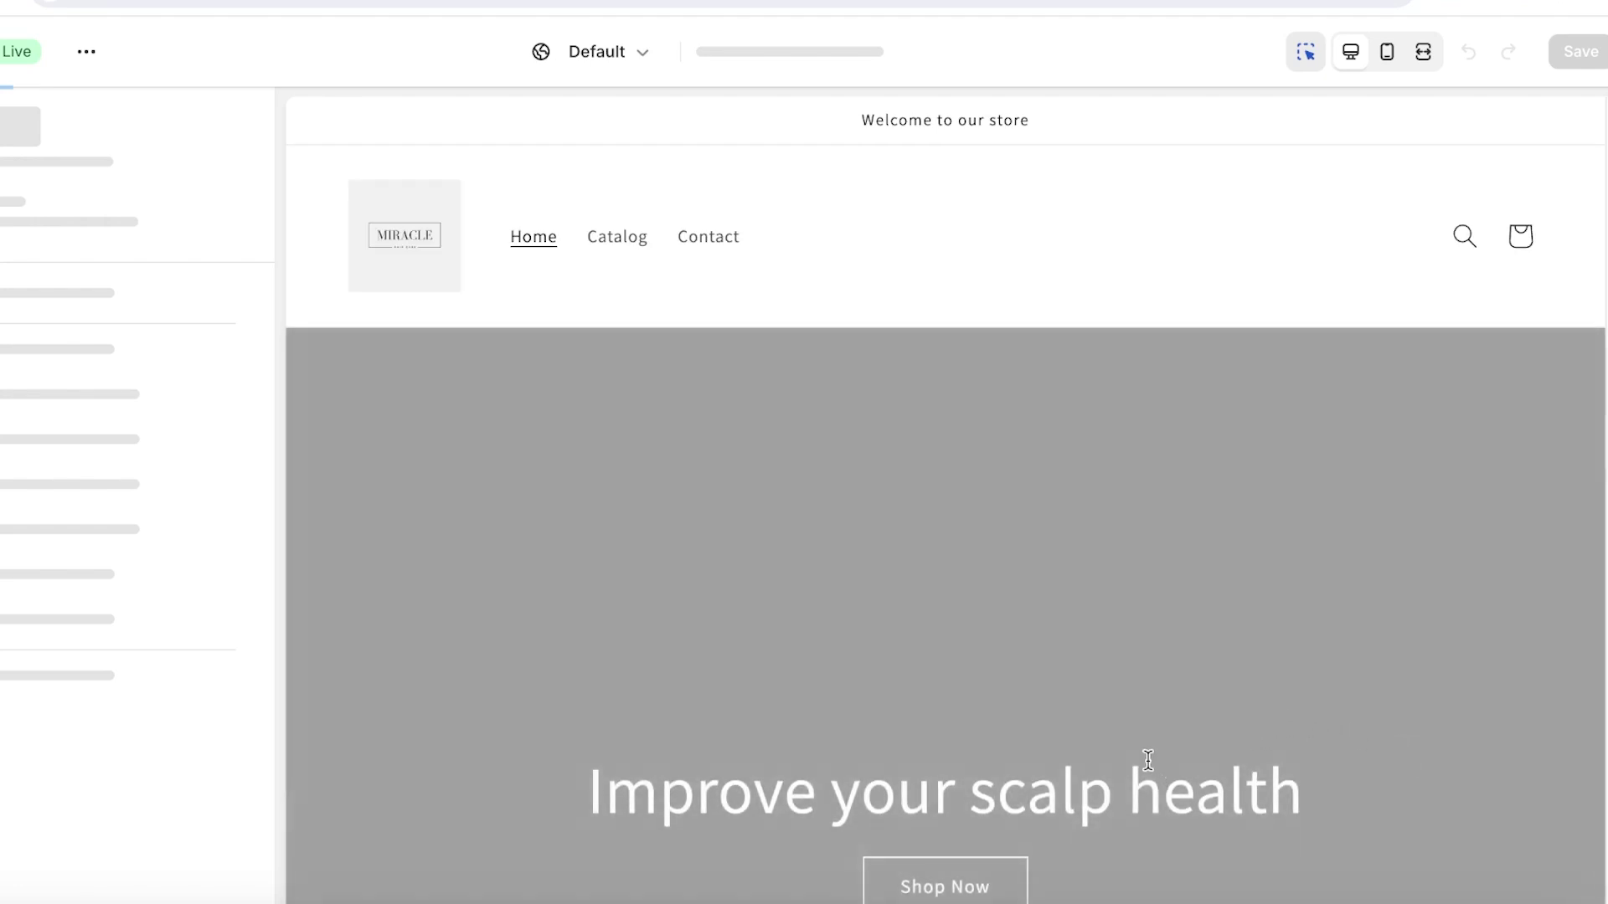
pyautogui.scroll(-1, 1001, 603)
pyautogui.scroll(-10, 1002, 603)
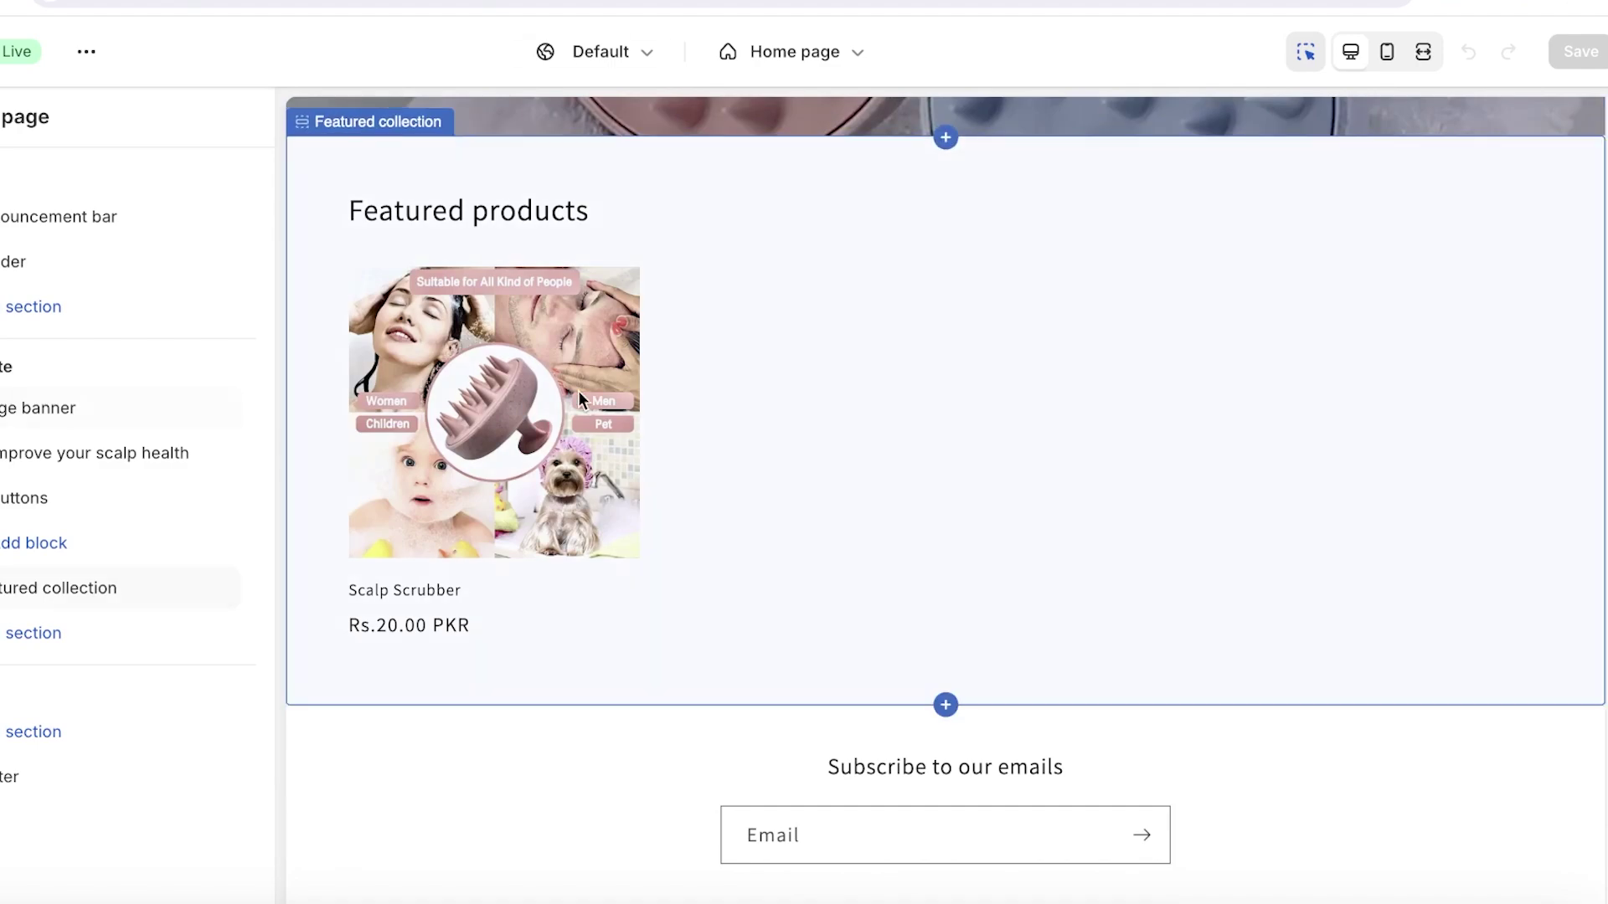
pyautogui.click(844, 362)
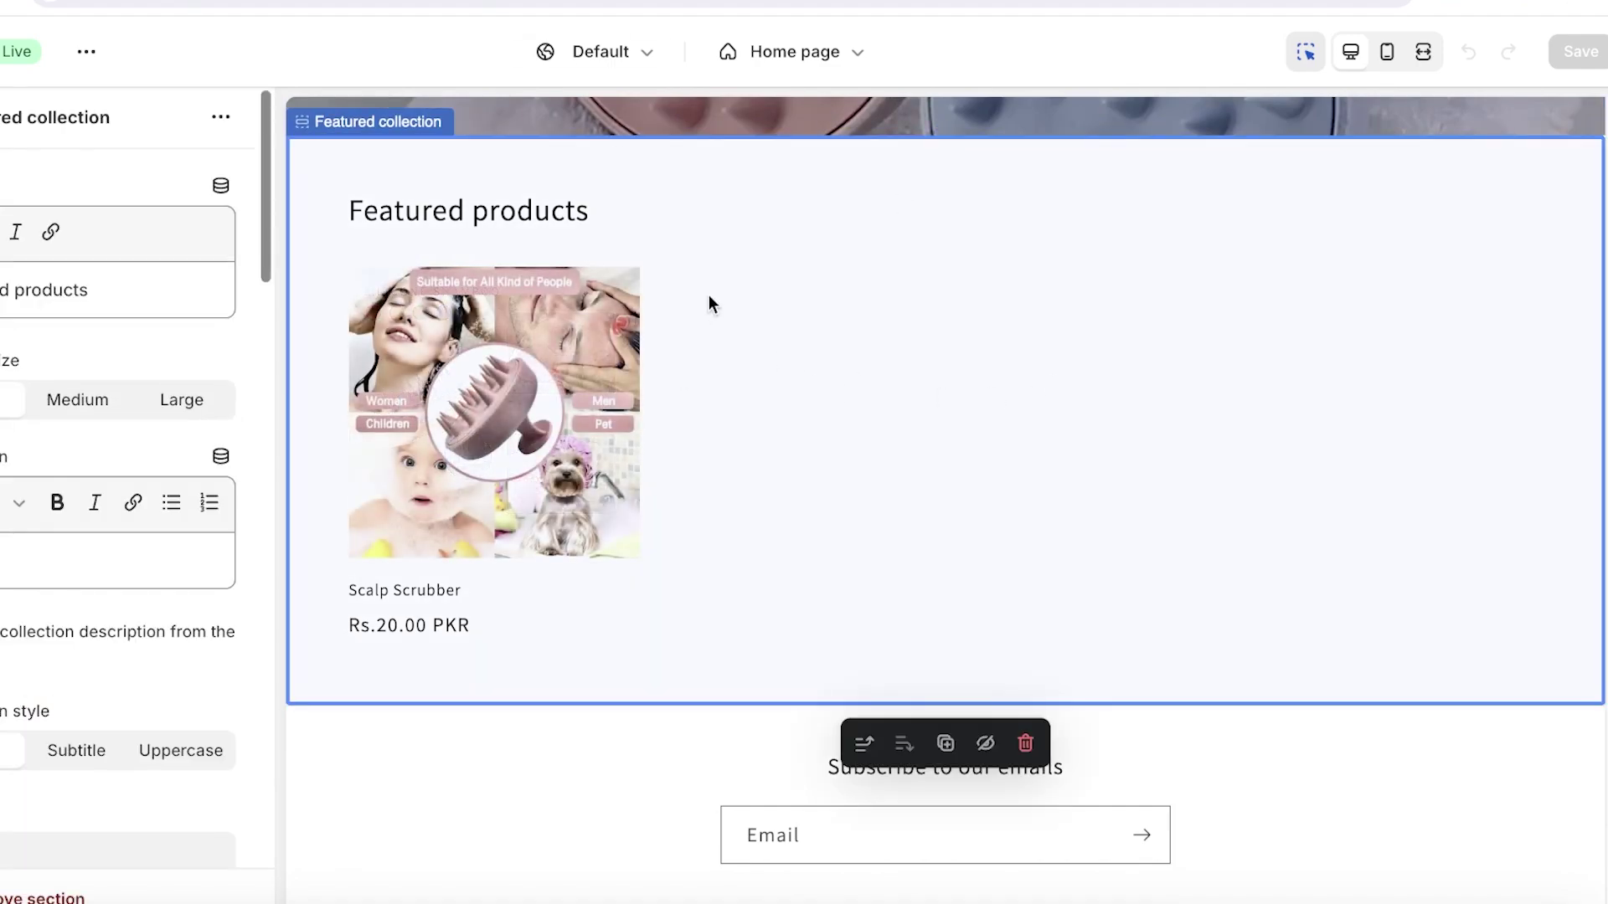
pyautogui.click(1027, 745)
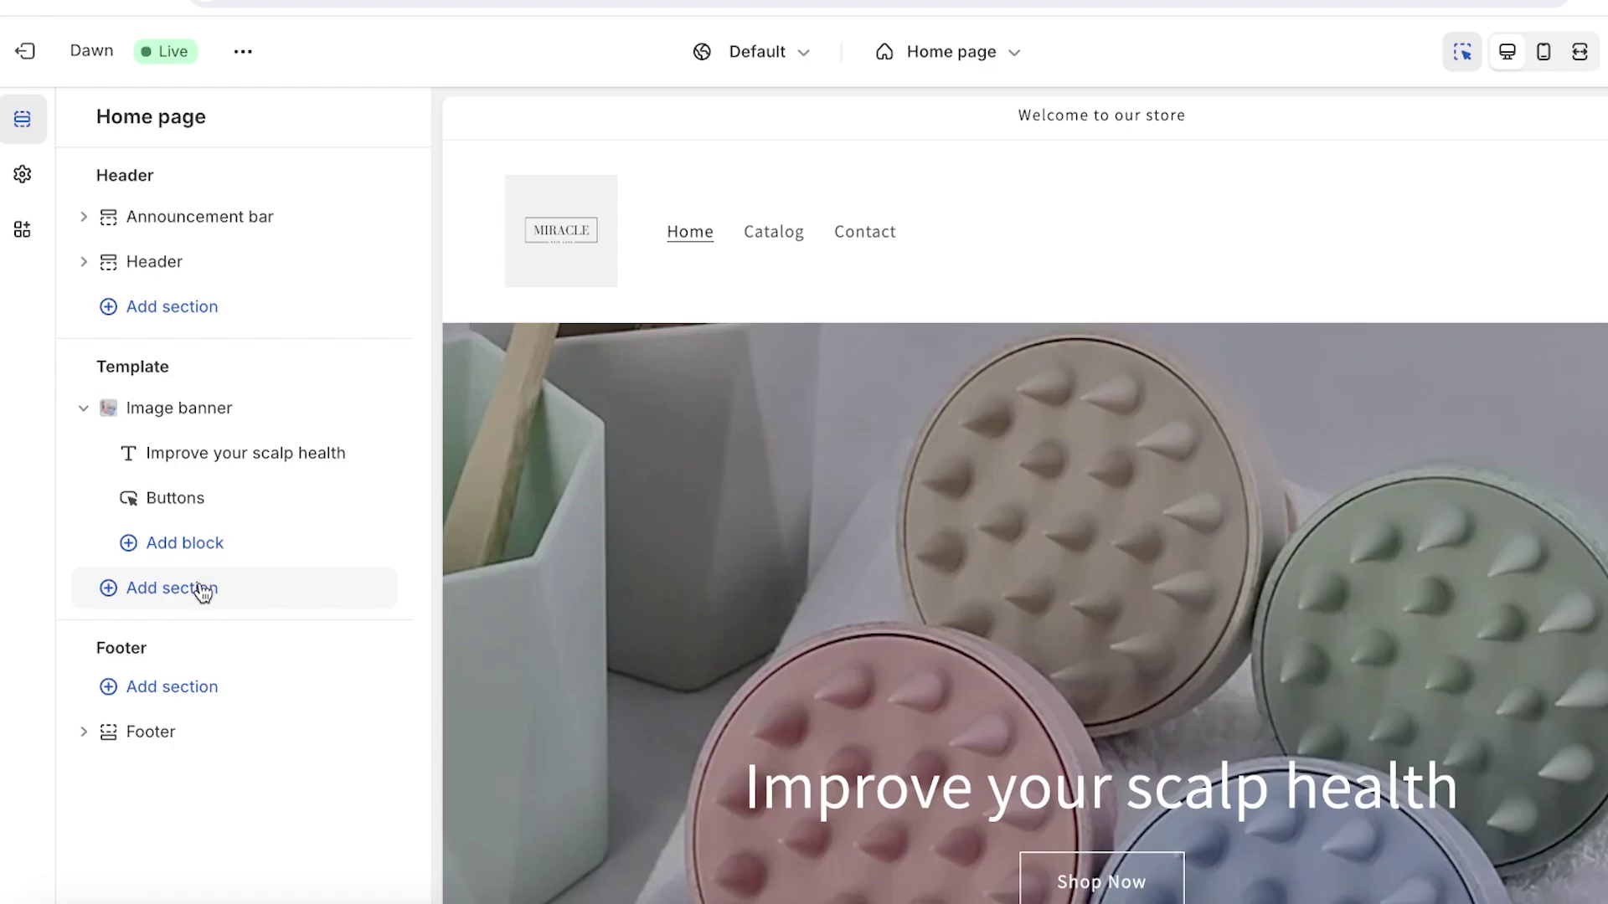
# Add a Featured collection section below the banner, found by searching 'collec'
pyautogui.click(201, 589)
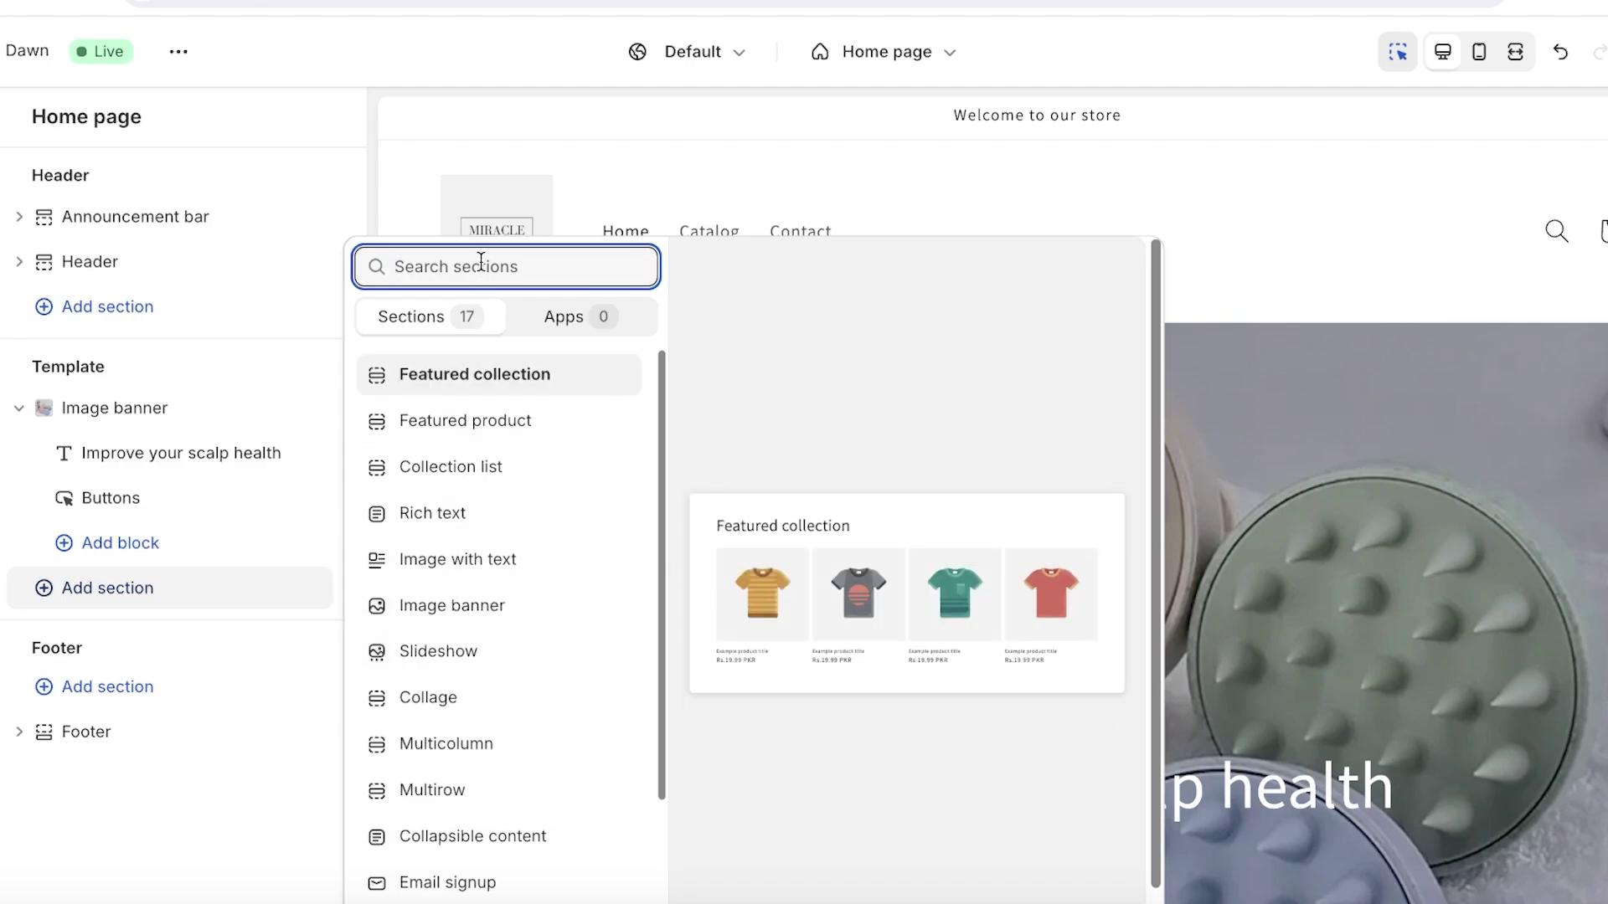
pyautogui.write('collec')
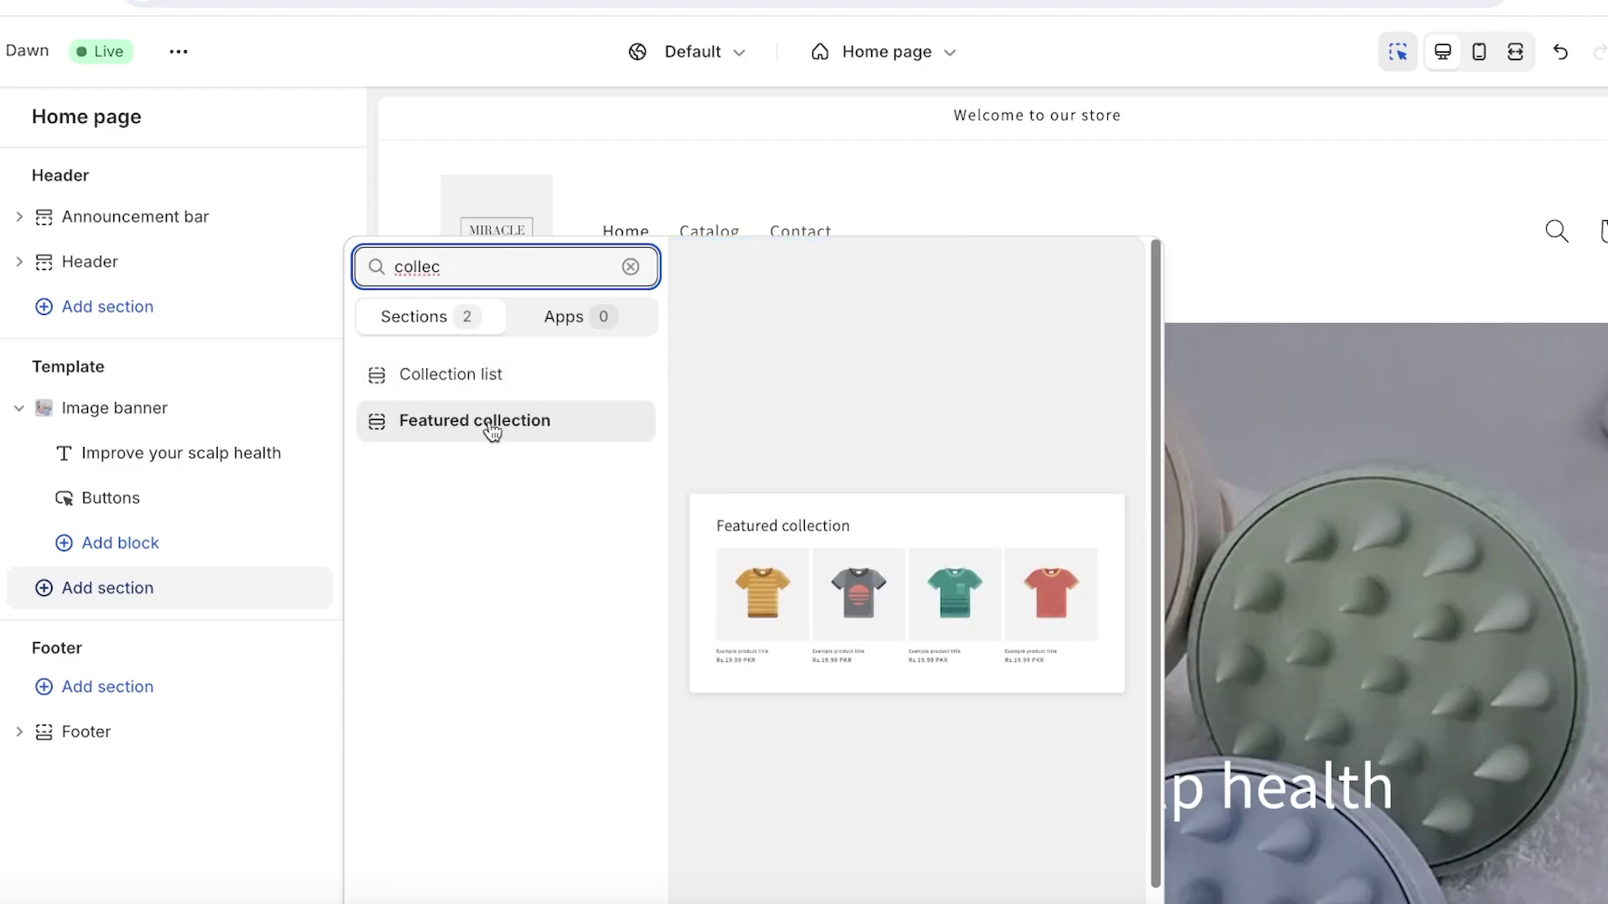
pyautogui.click(492, 426)
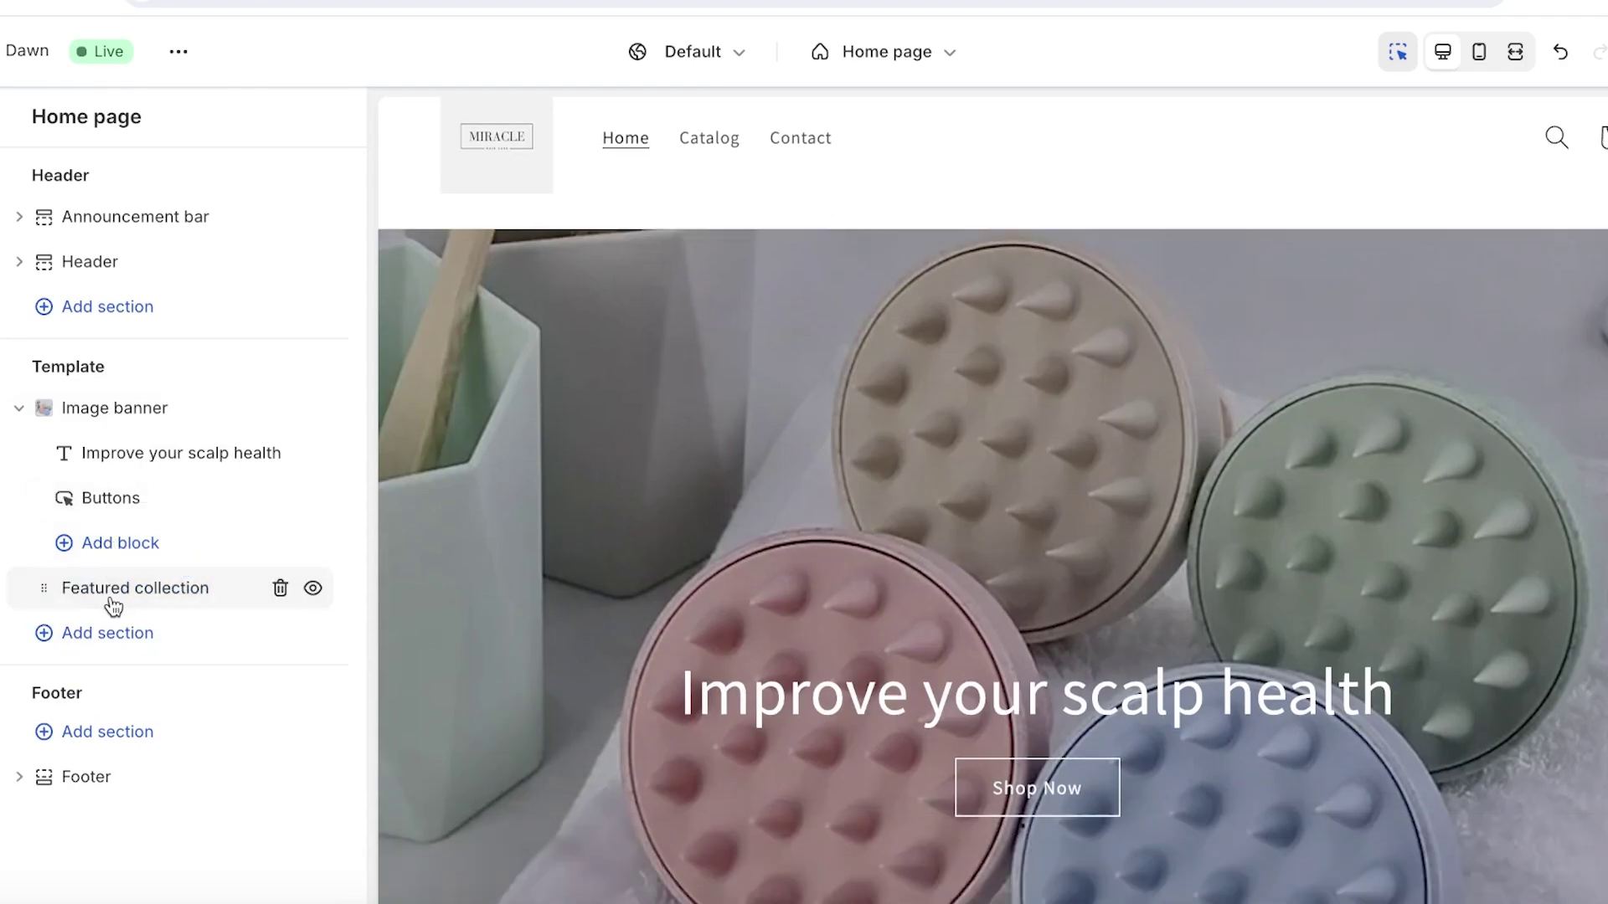
# Set the new section to feature the Hair Care collection
pyautogui.click(112, 598)
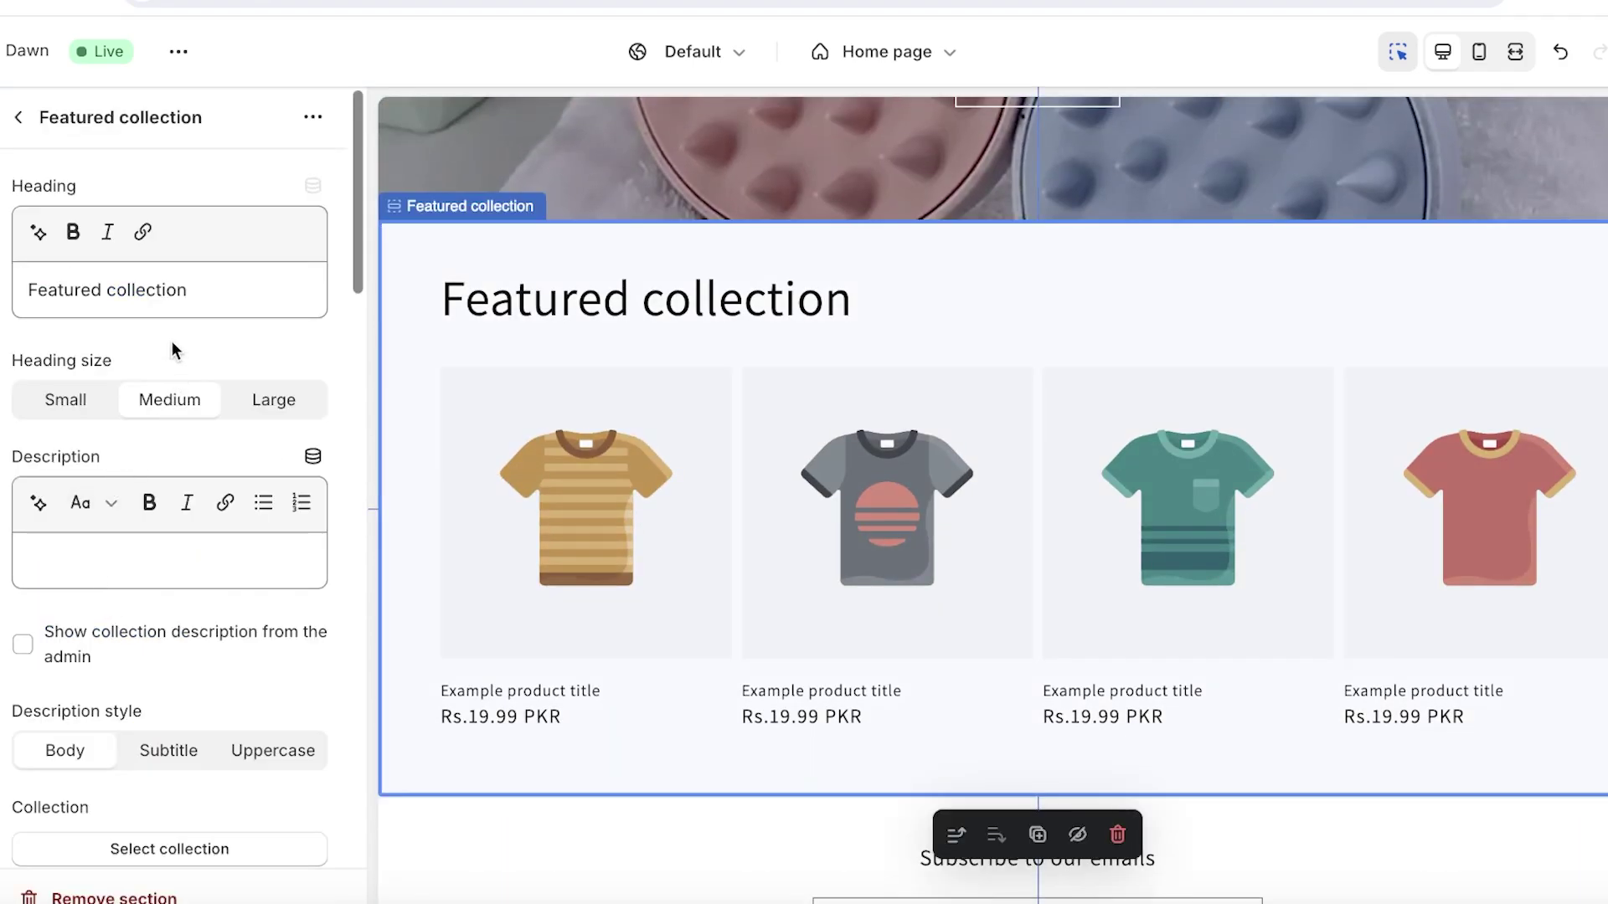
pyautogui.scroll(-3, 167, 418)
pyautogui.click(144, 597)
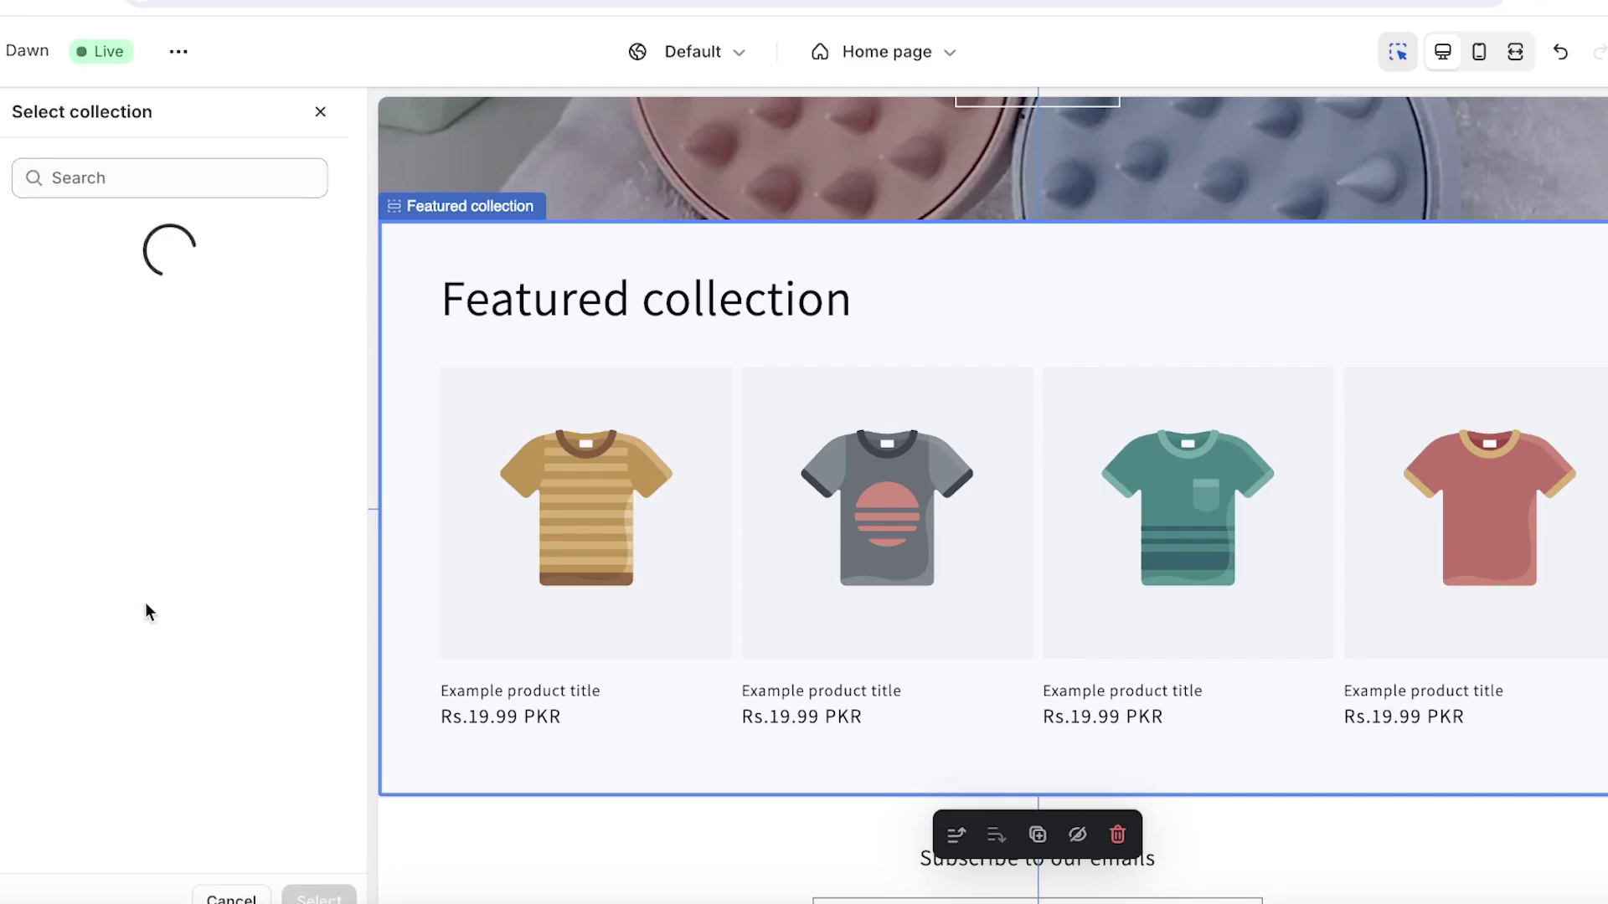
pyautogui.click(190, 310)
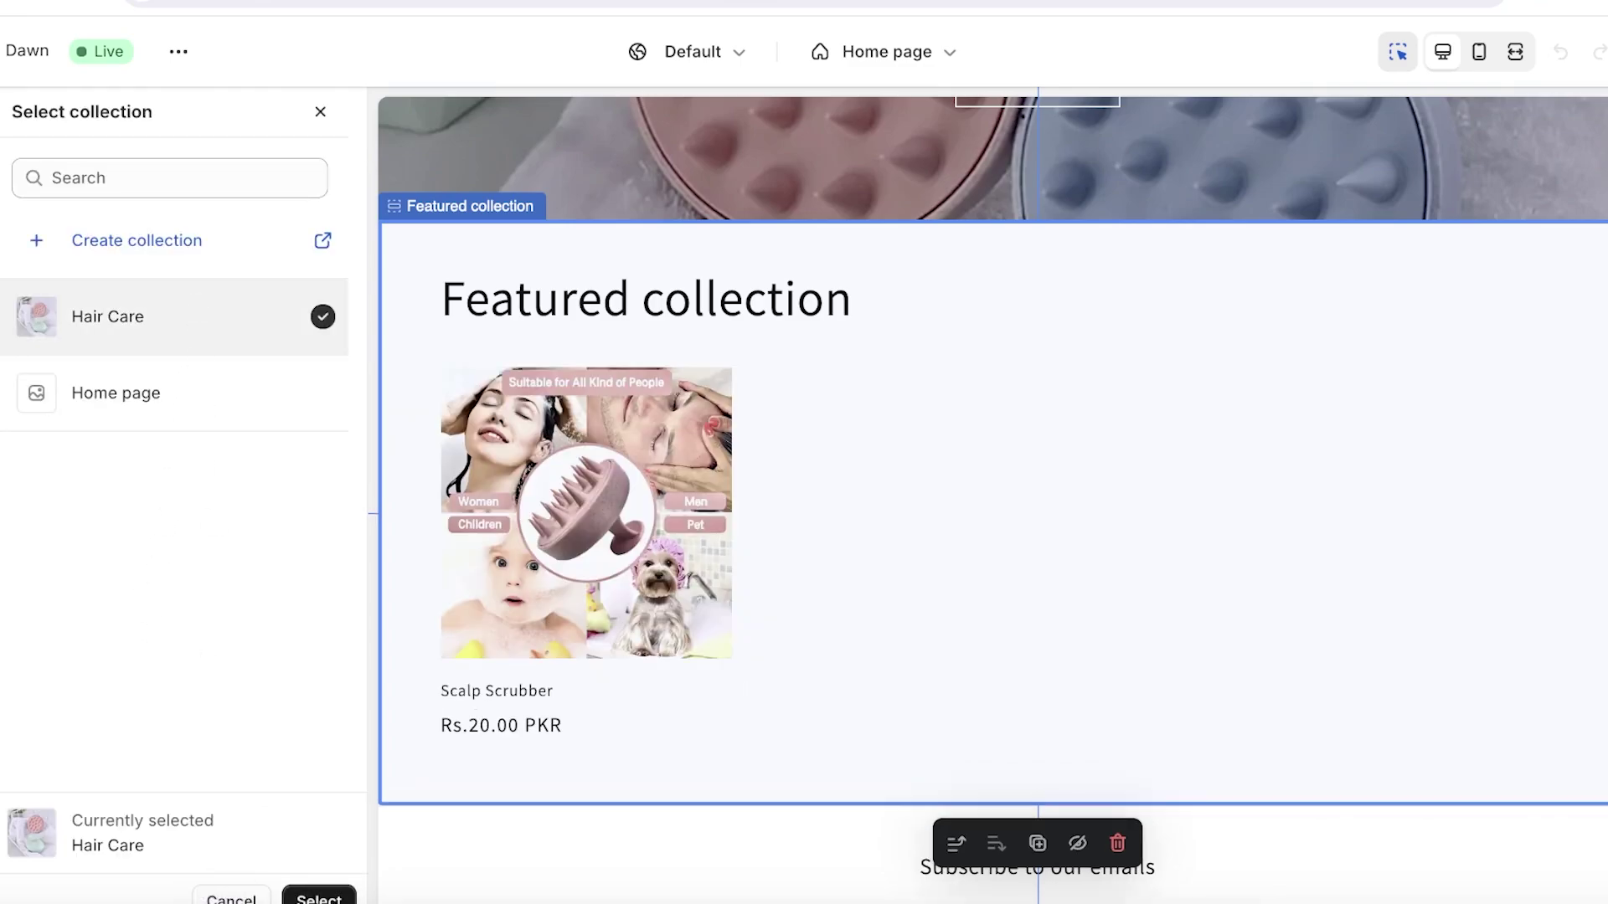
pyautogui.click(319, 897)
pyautogui.scroll(4, 209, 590)
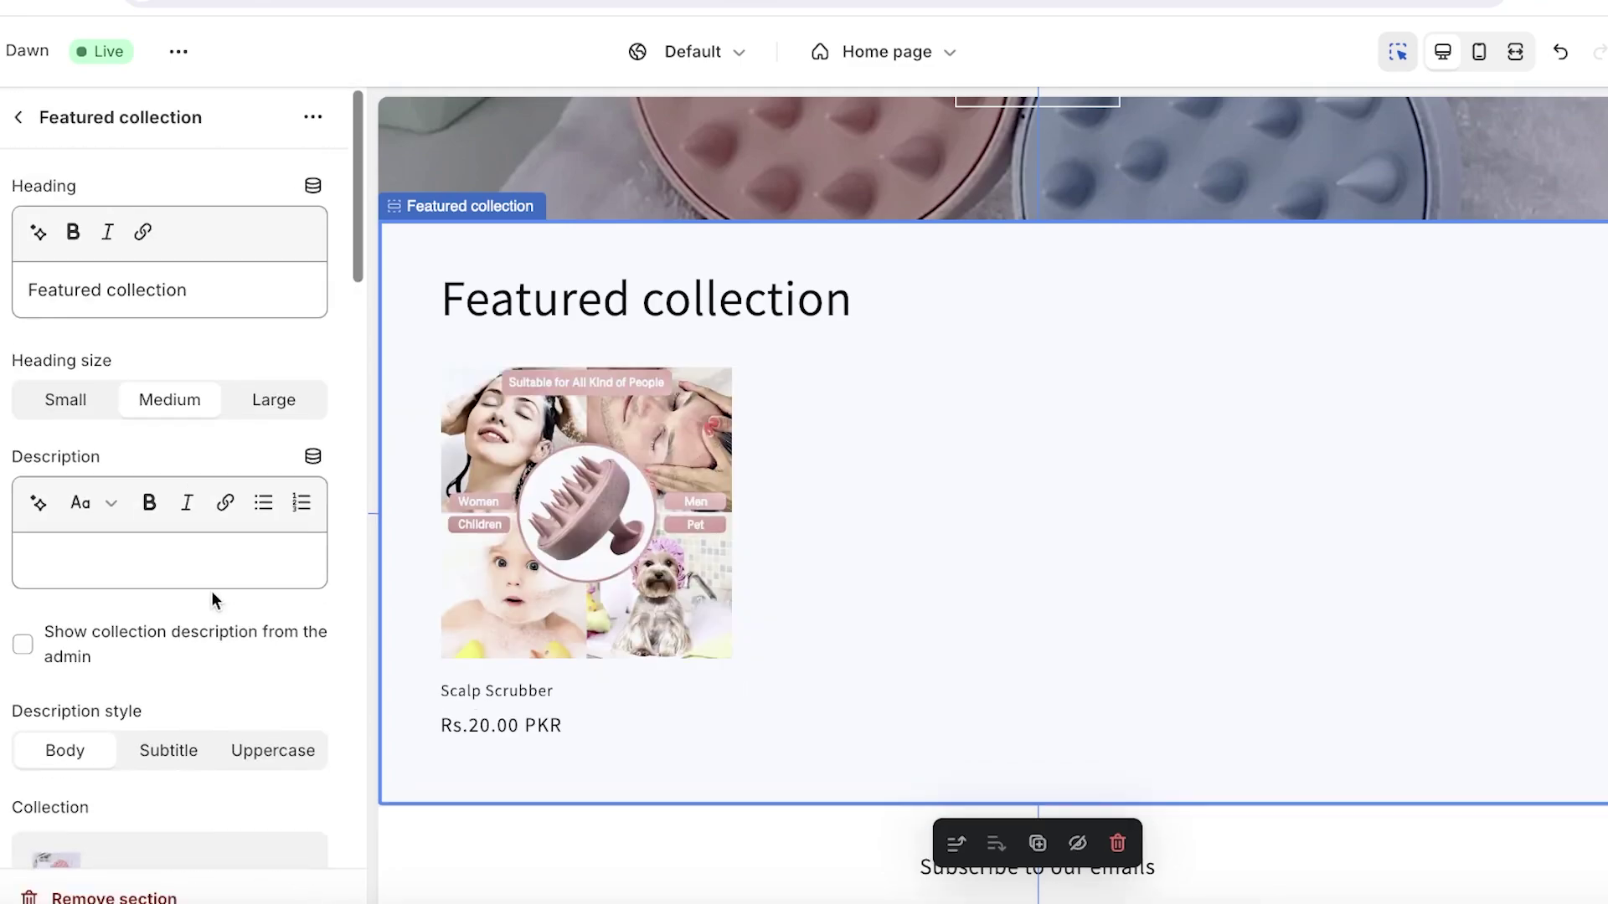
# Replace the Featured collection heading text with 'Hair Care Products' and return to the section list
pyautogui.click(154, 290)
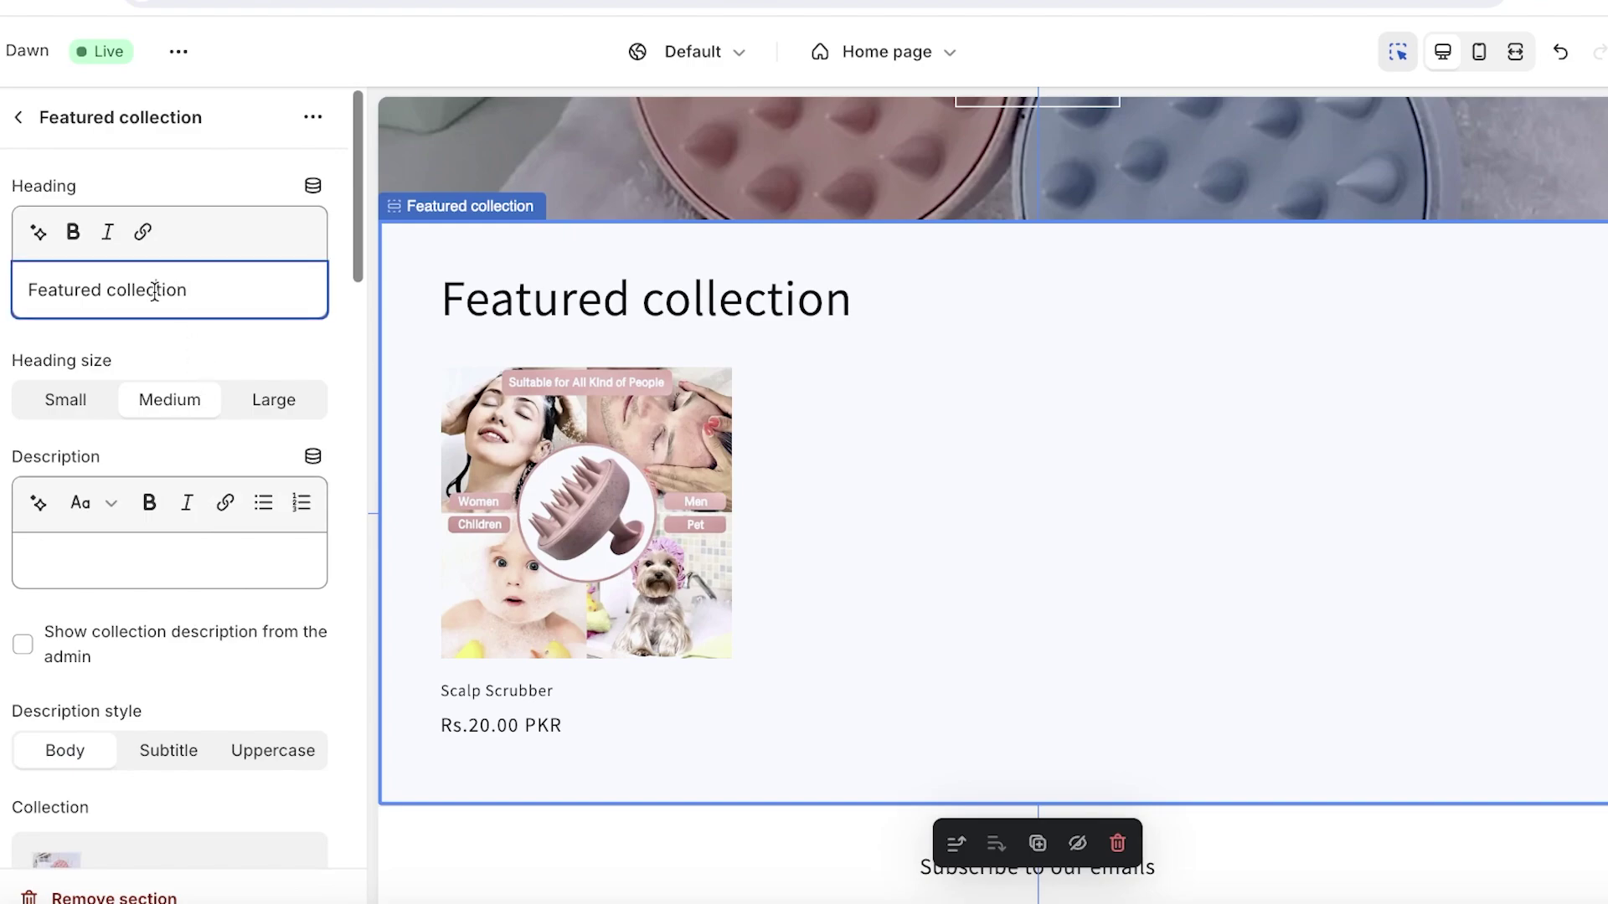
pyautogui.tripleClick(155, 290)
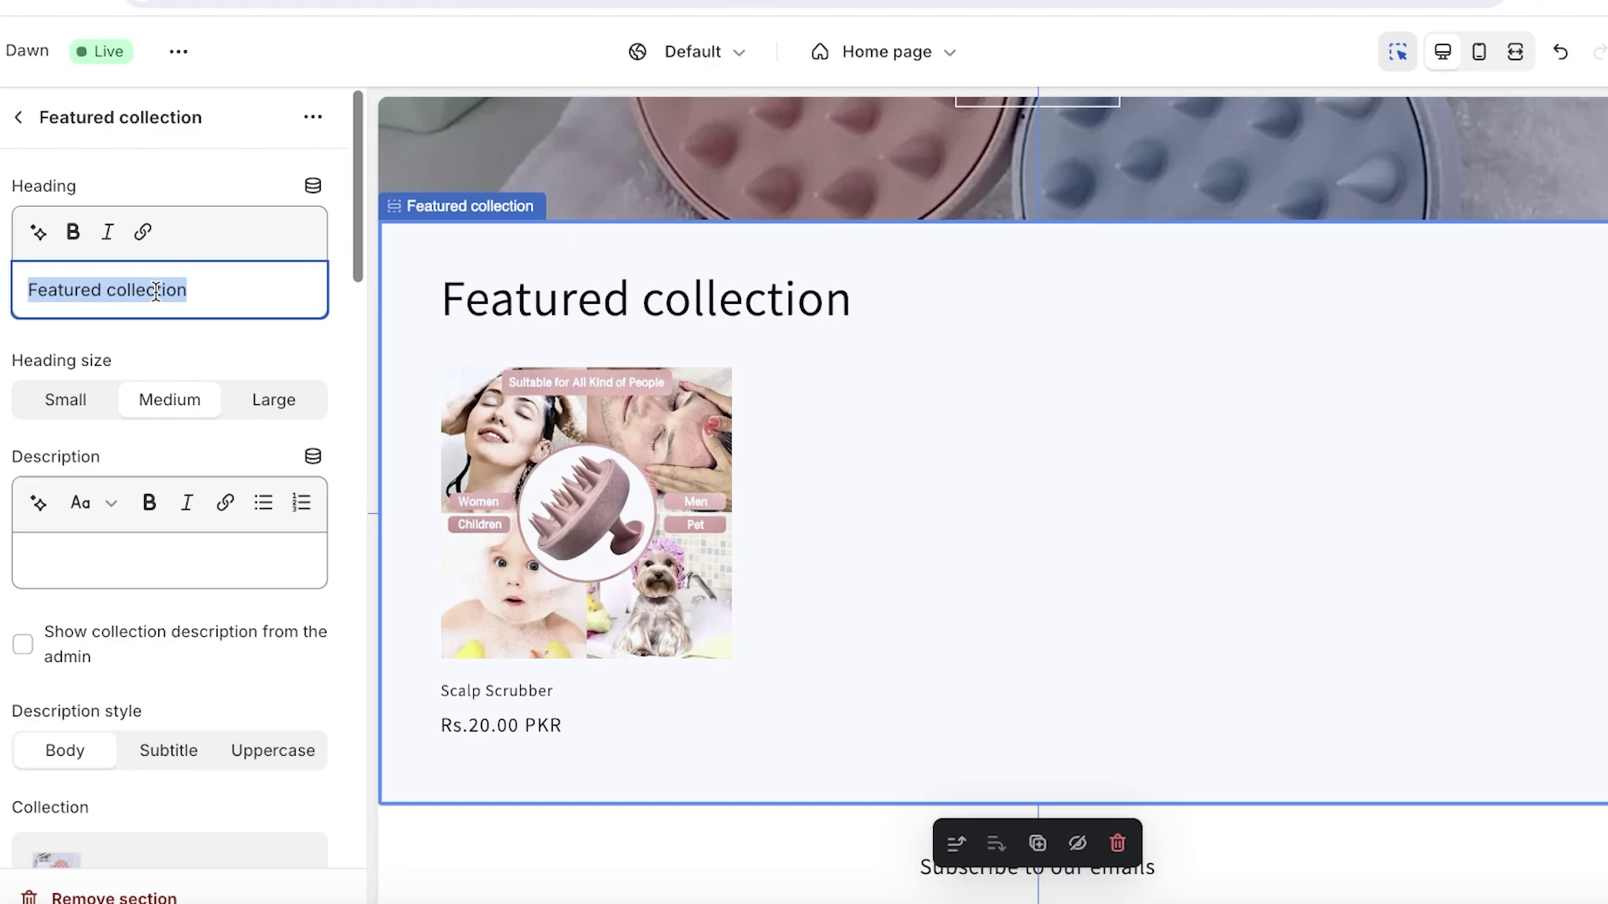
pyautogui.write('Ha')
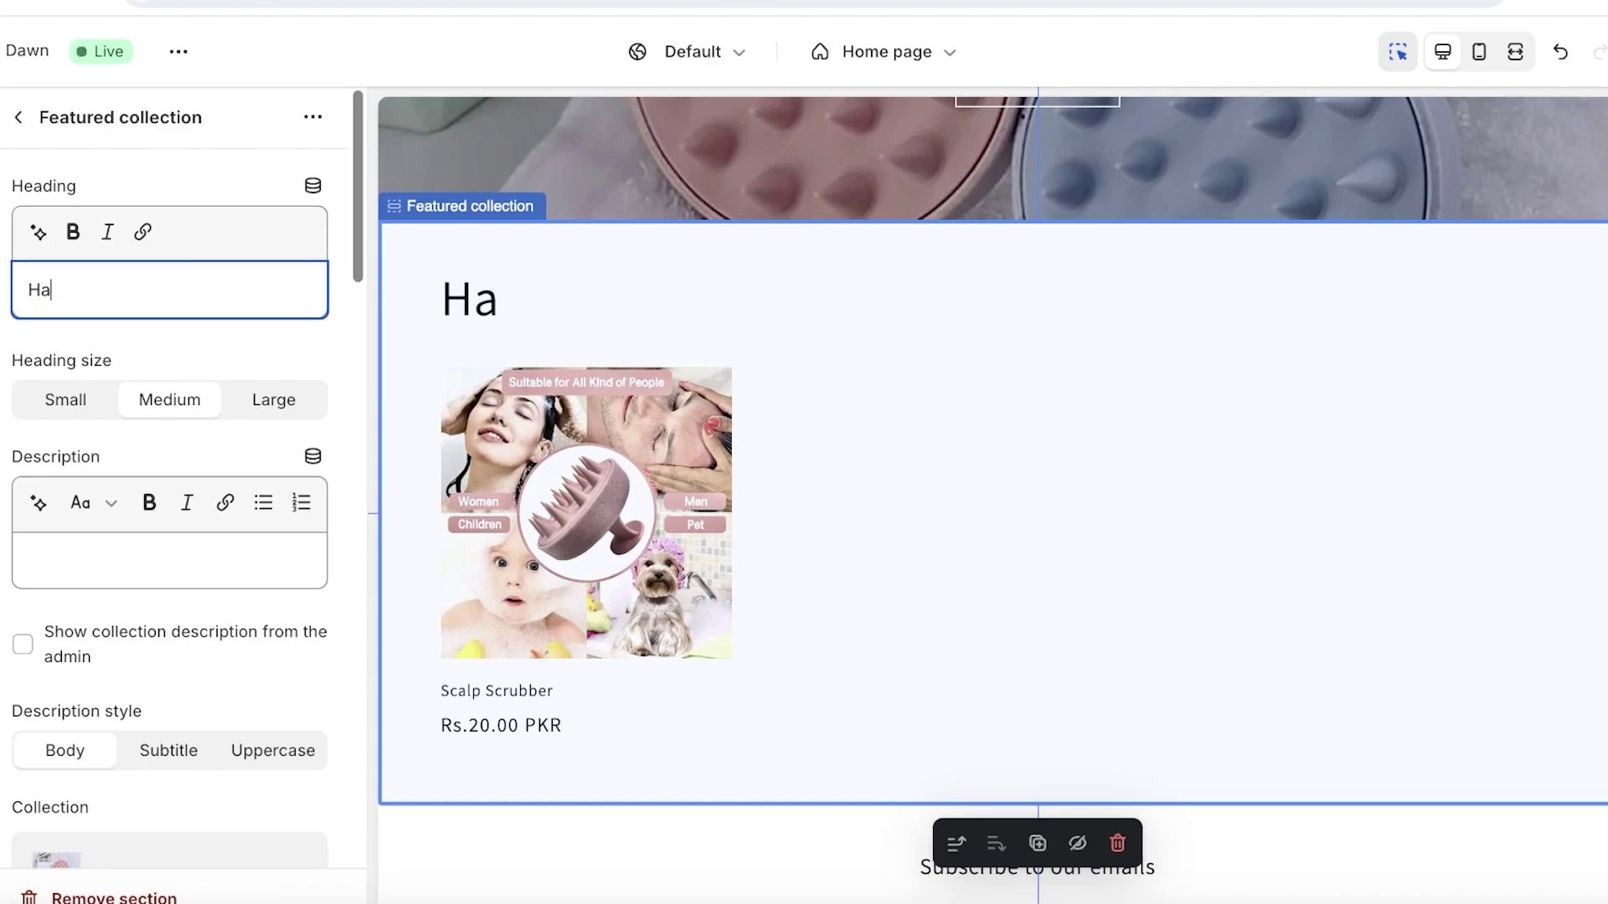
pyautogui.write('ir Care Products')
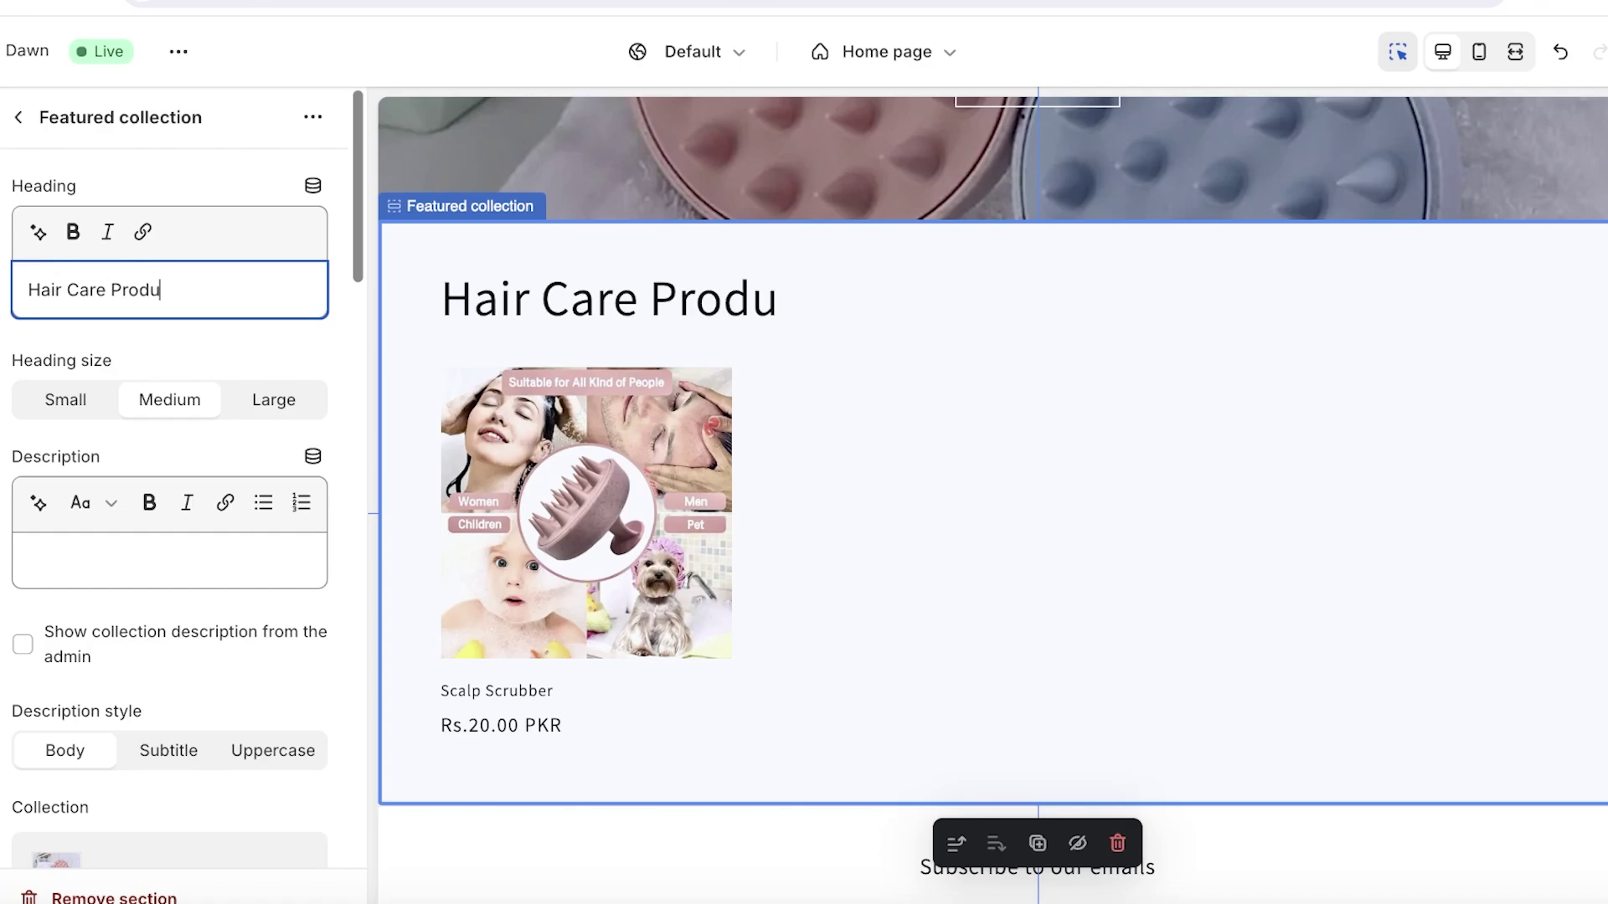
pyautogui.click(18, 117)
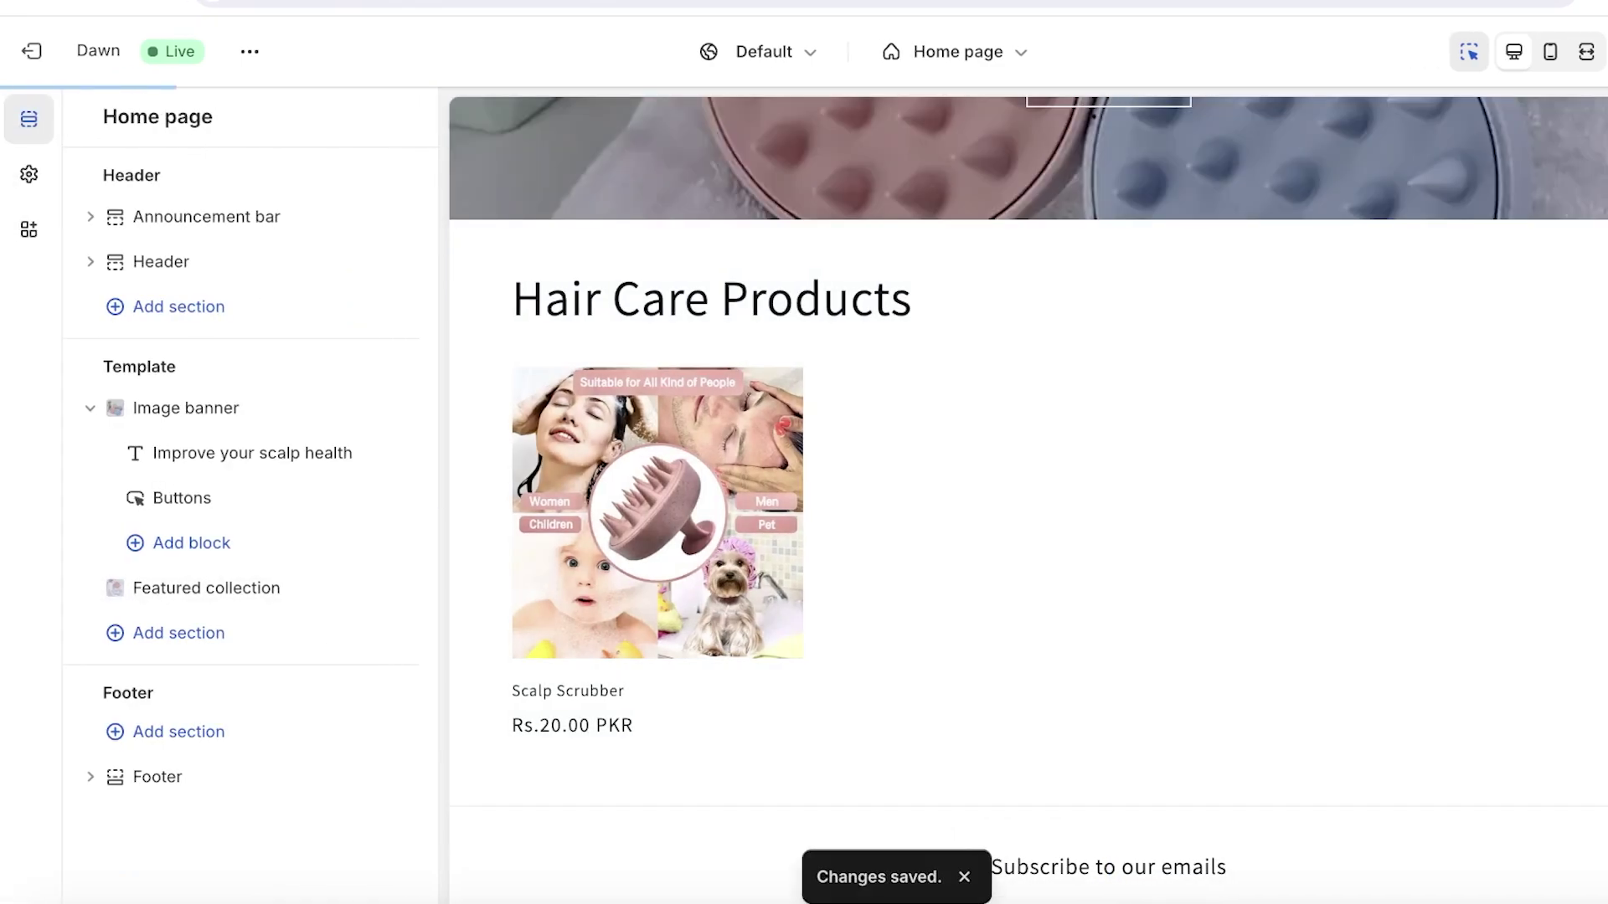
# Switch the editor from Home page to Products > Default product, previewing Scalp Scrubber
pyautogui.scroll(8, 1234, 502)
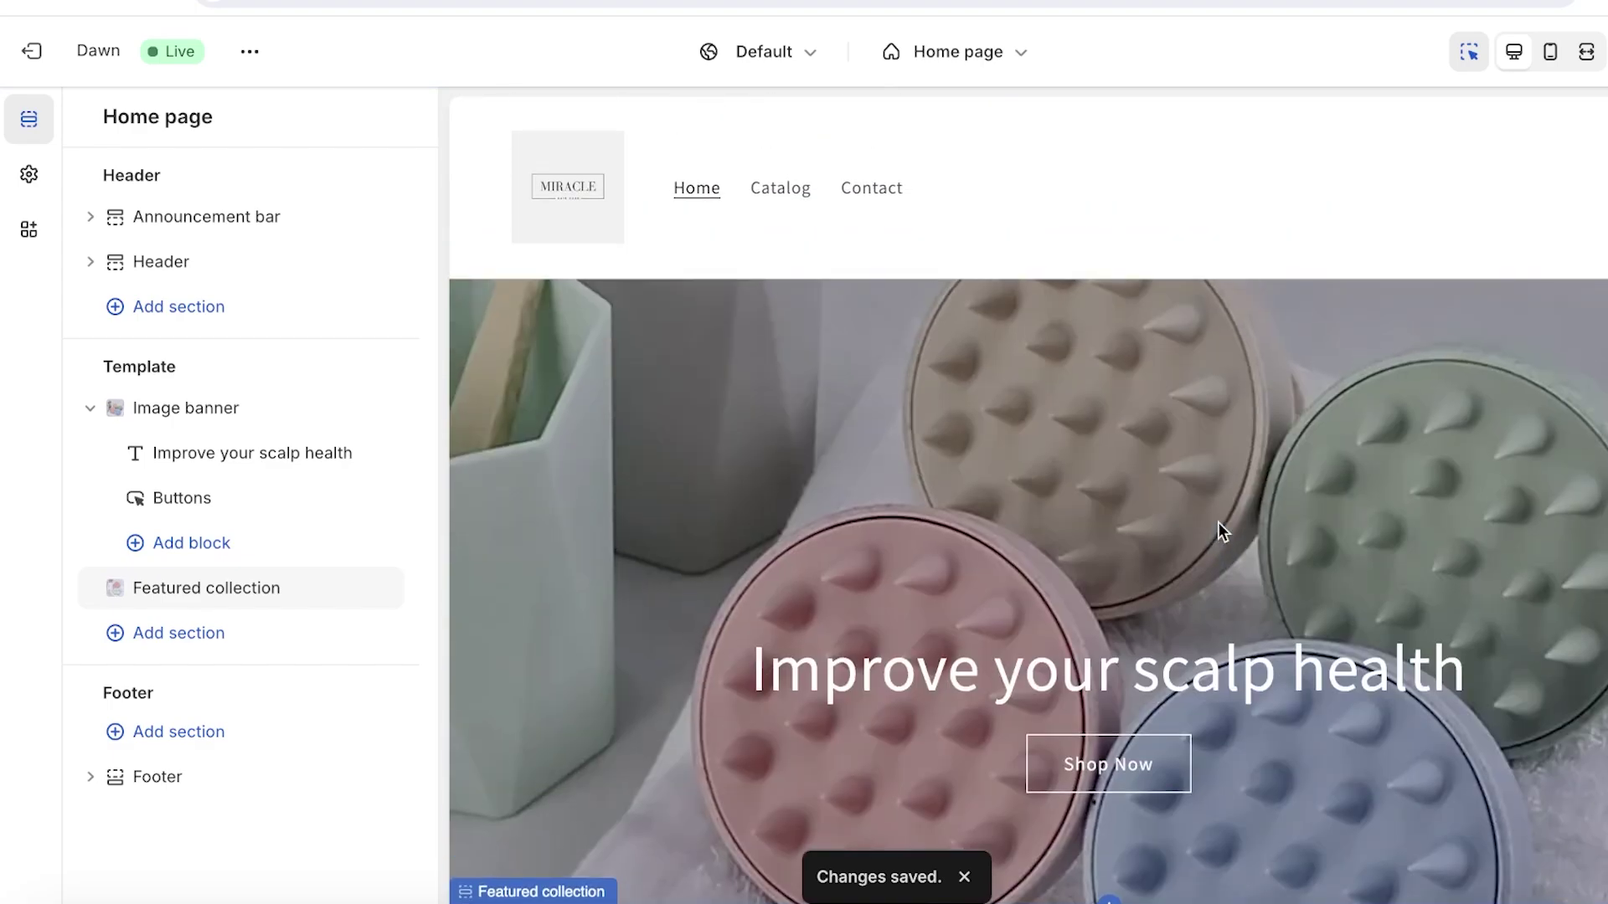
pyautogui.scroll(-1, 1105, 515)
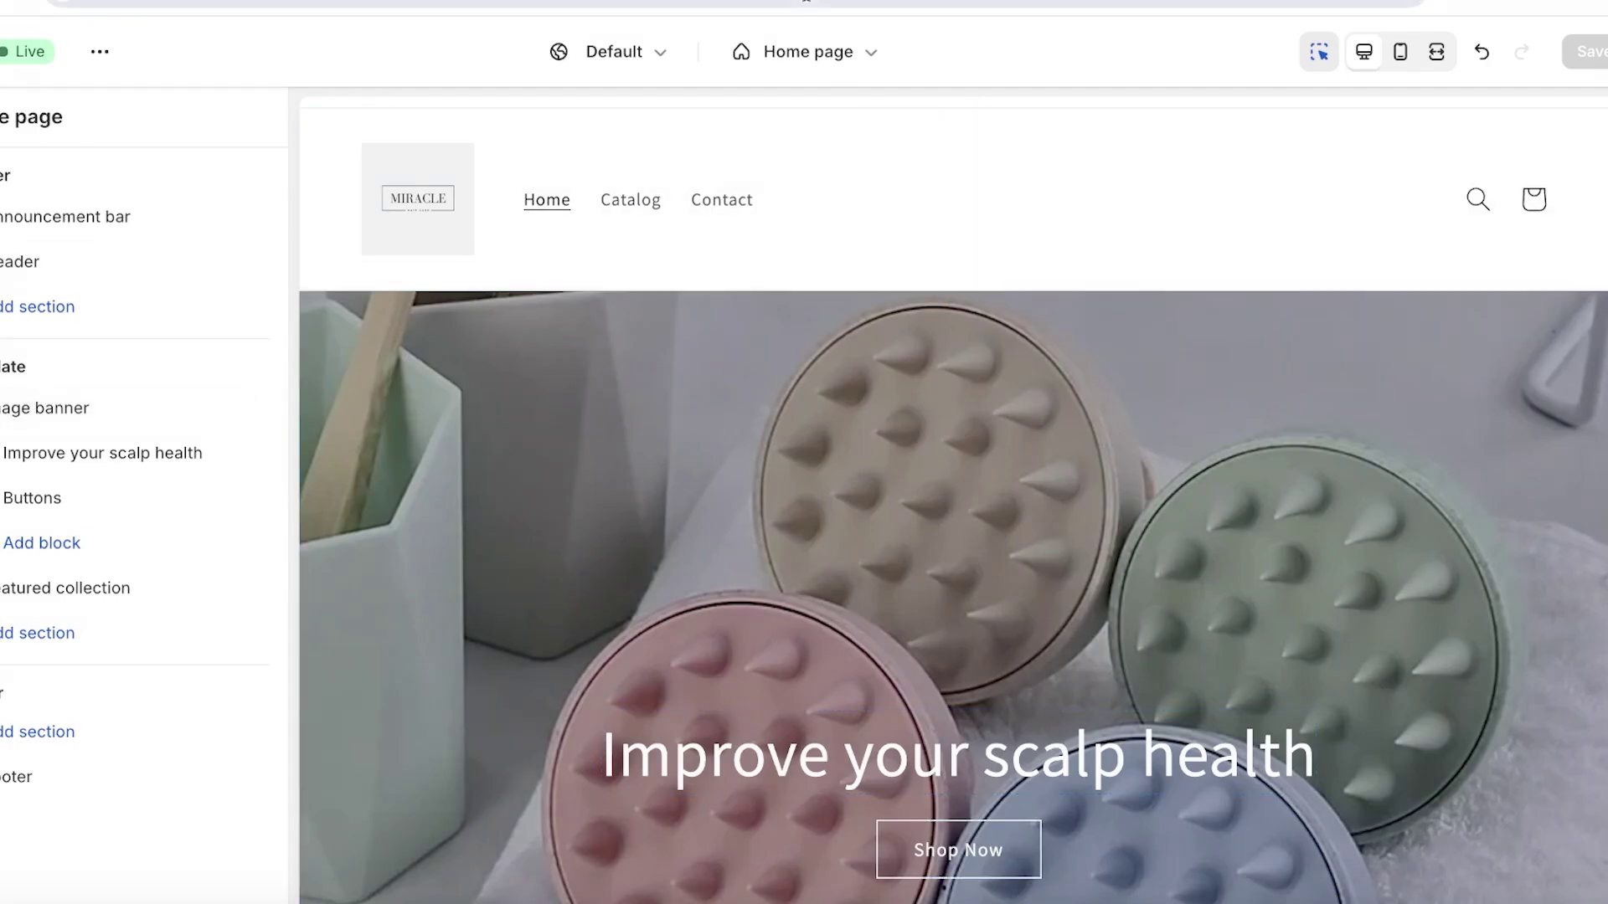
pyautogui.click(819, 50)
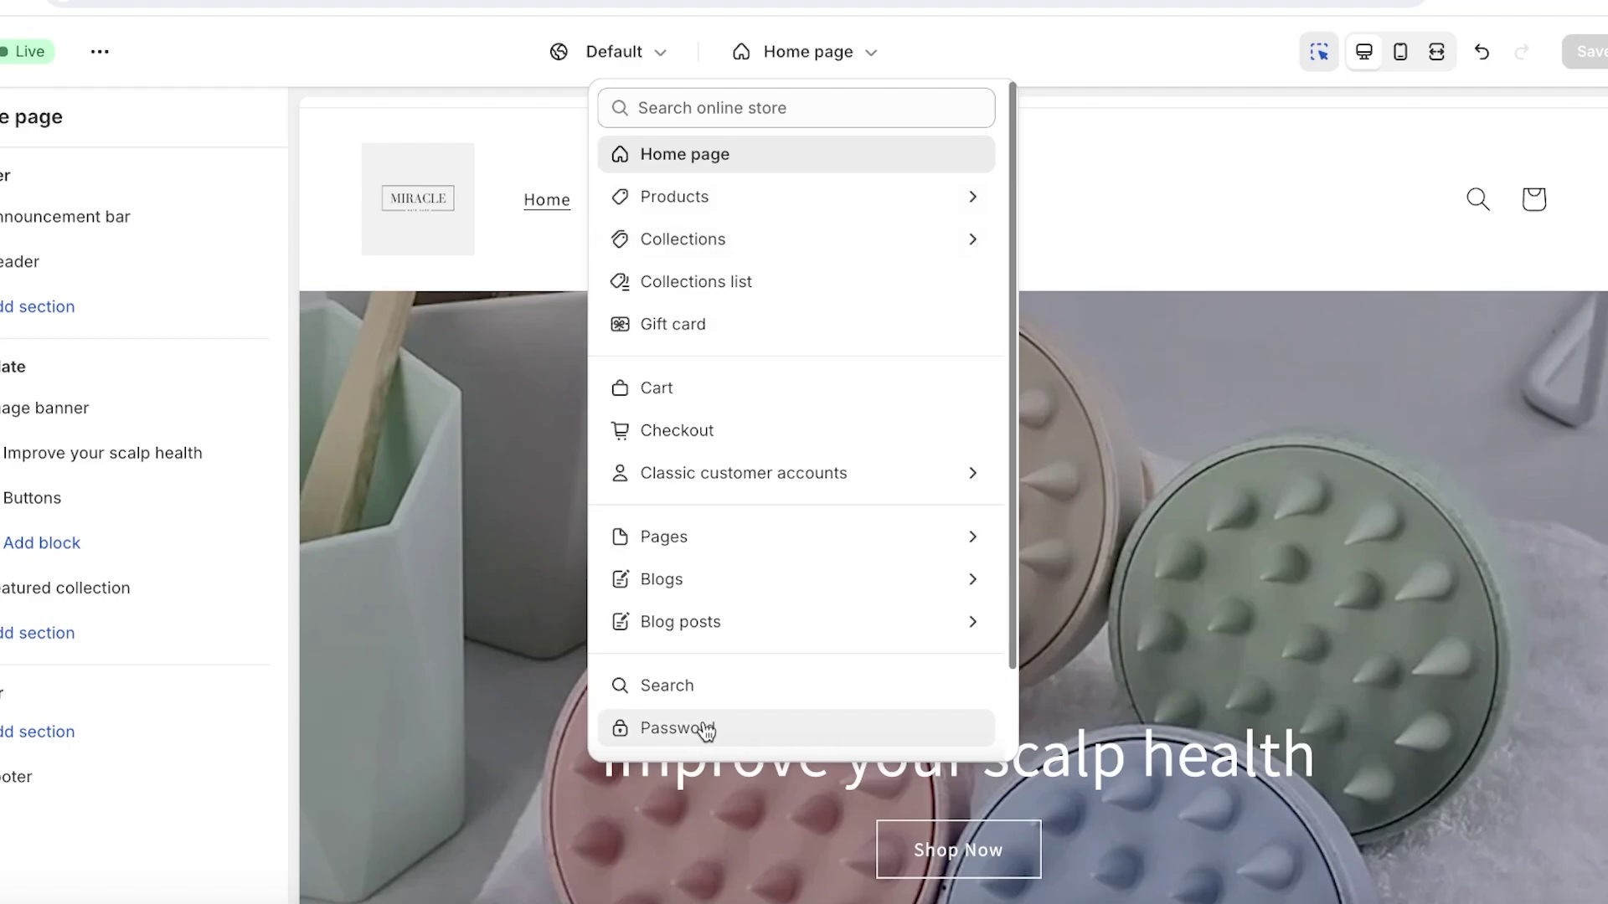
pyautogui.click(668, 201)
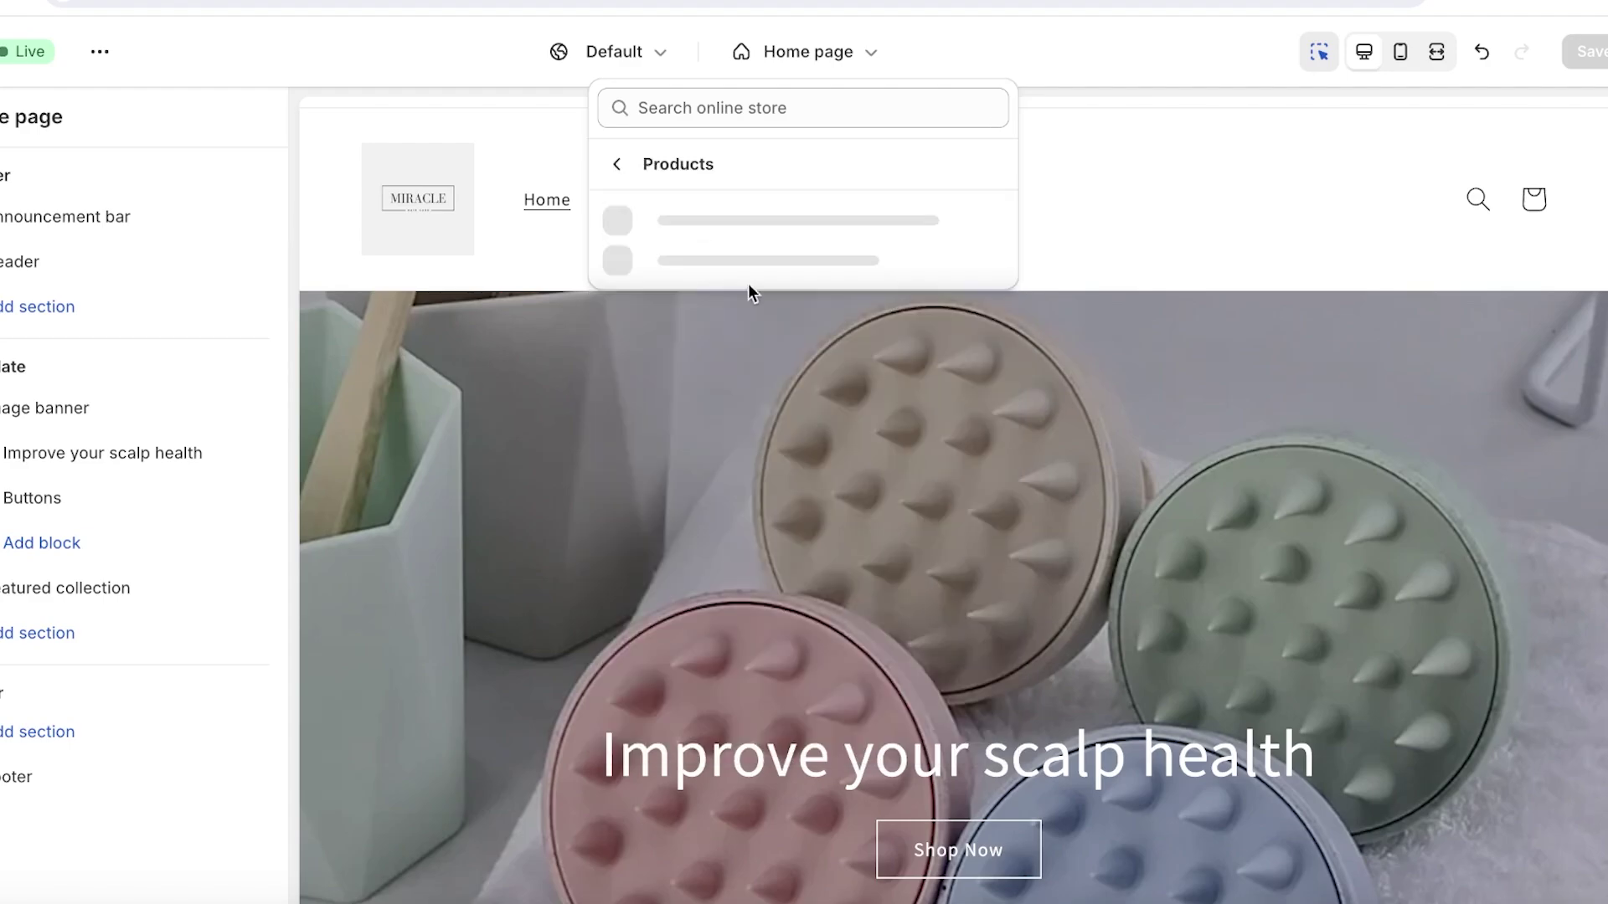
pyautogui.click(709, 245)
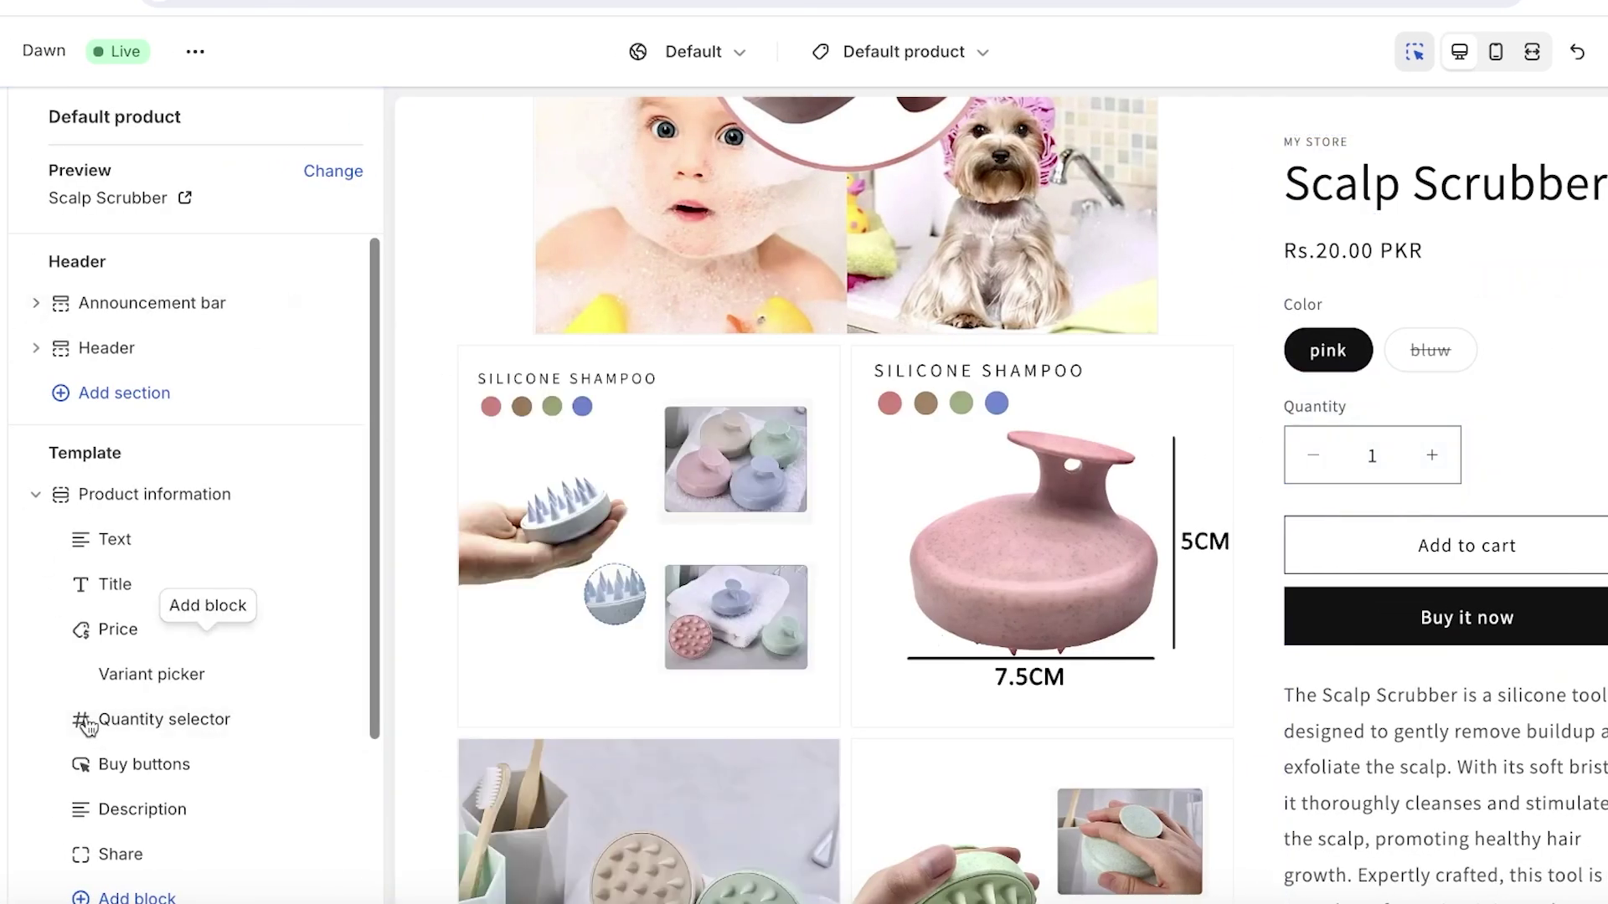
# Look through the product page's Add section list and close it without adding anything
pyautogui.scroll(-3, 92, 775)
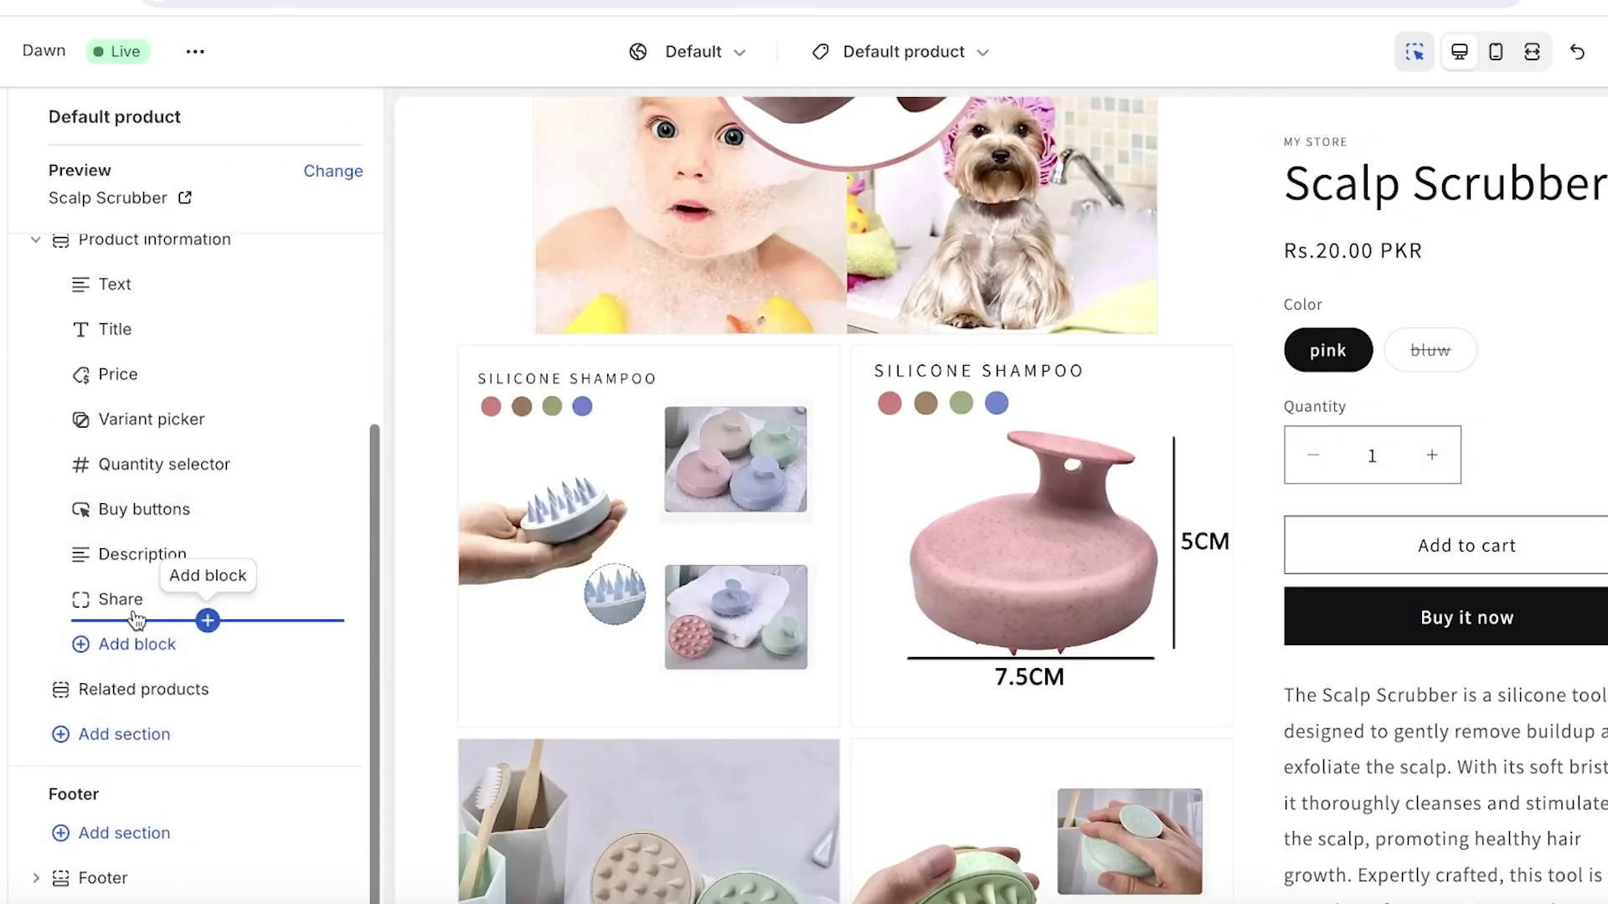
pyautogui.click(151, 737)
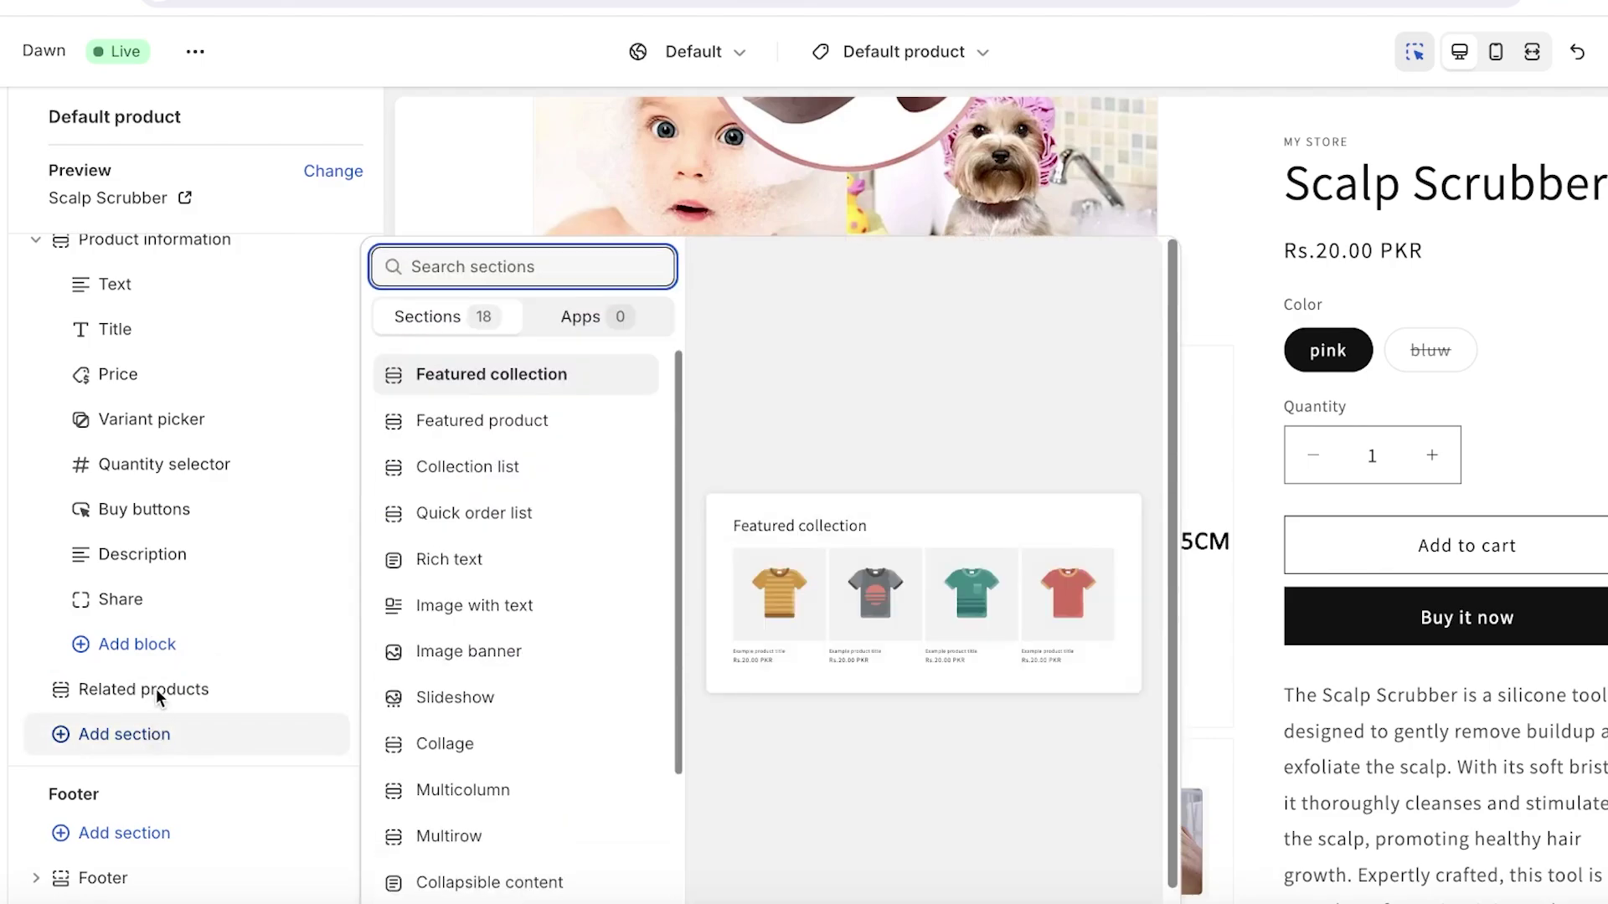
pyautogui.click(1536, 284)
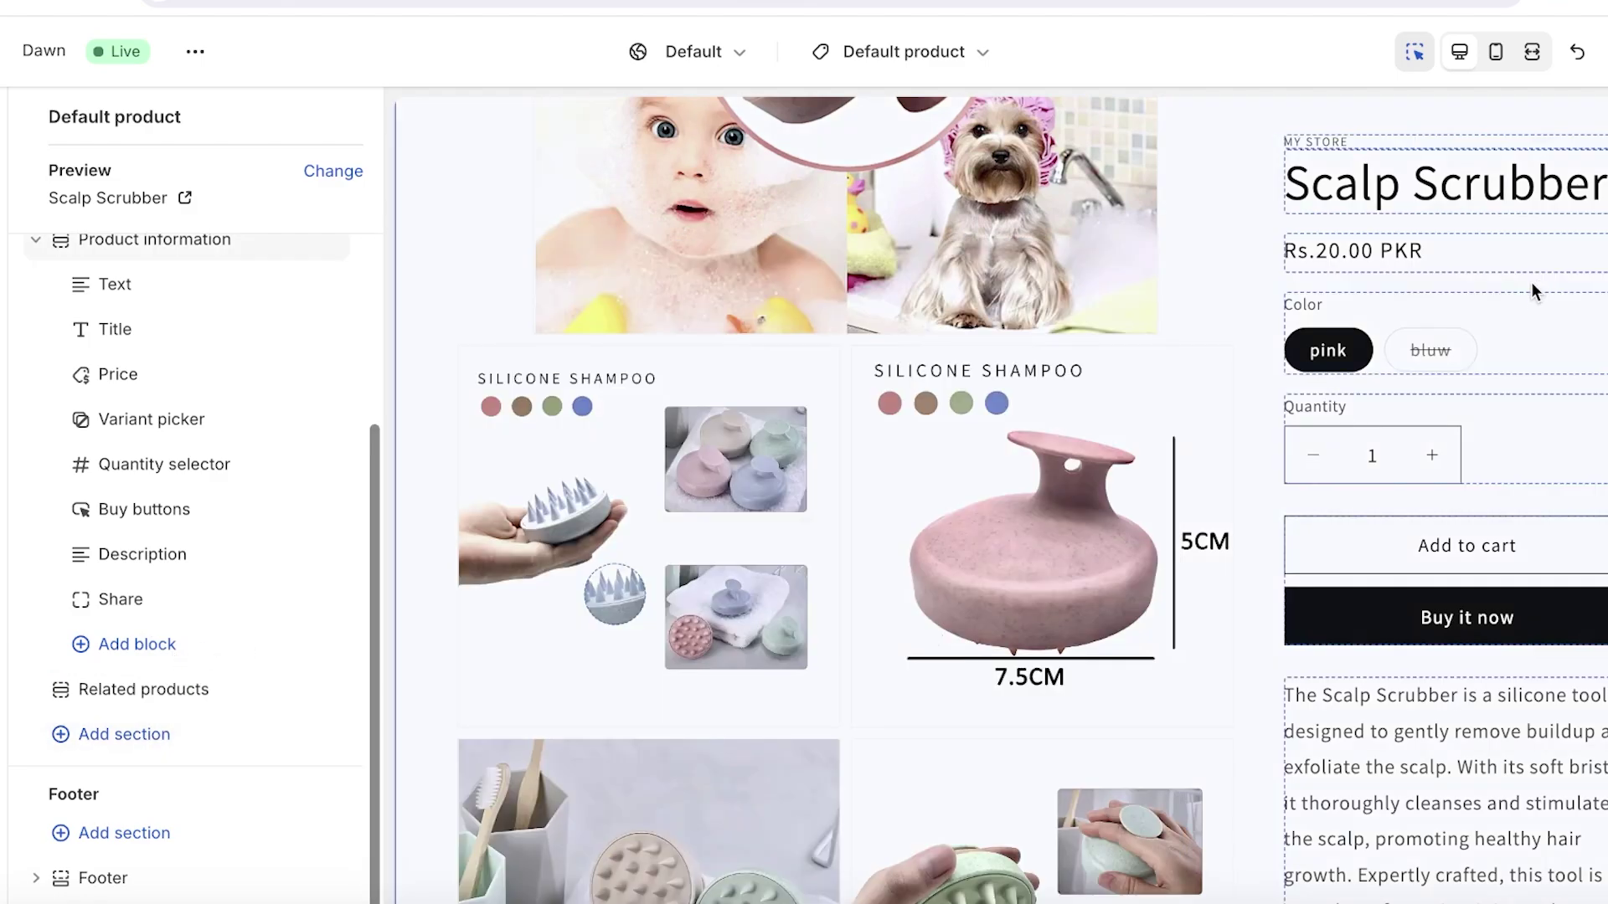
pyautogui.scroll(-5, 1529, 289)
pyautogui.scroll(4, 1436, 419)
pyautogui.scroll(2, 1432, 455)
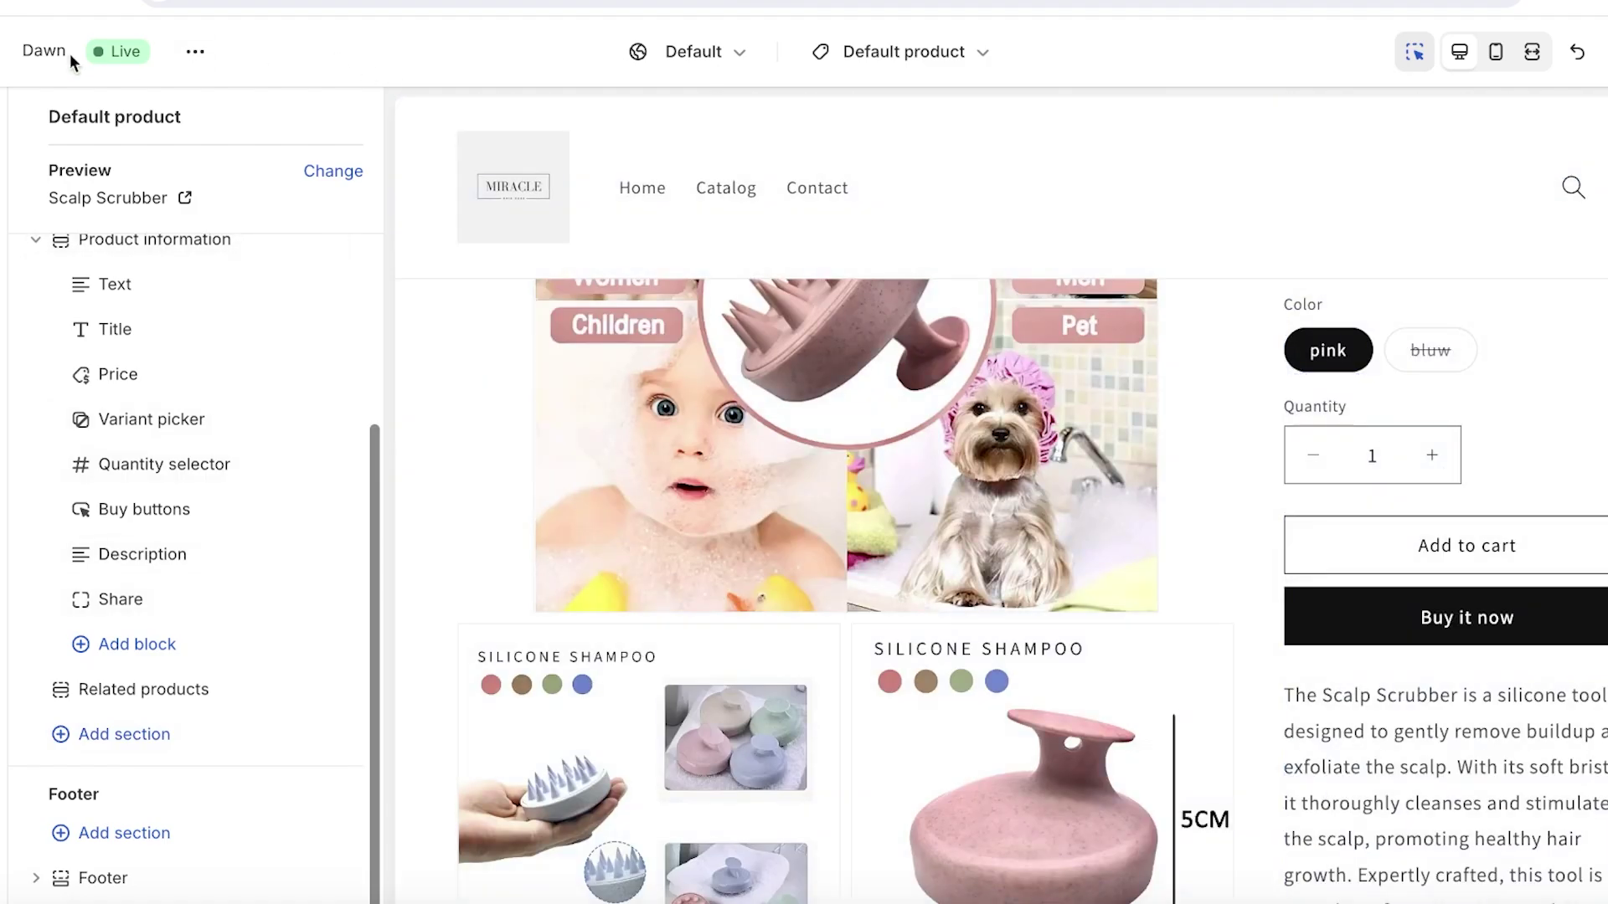
pyautogui.scroll(5, 798, 429)
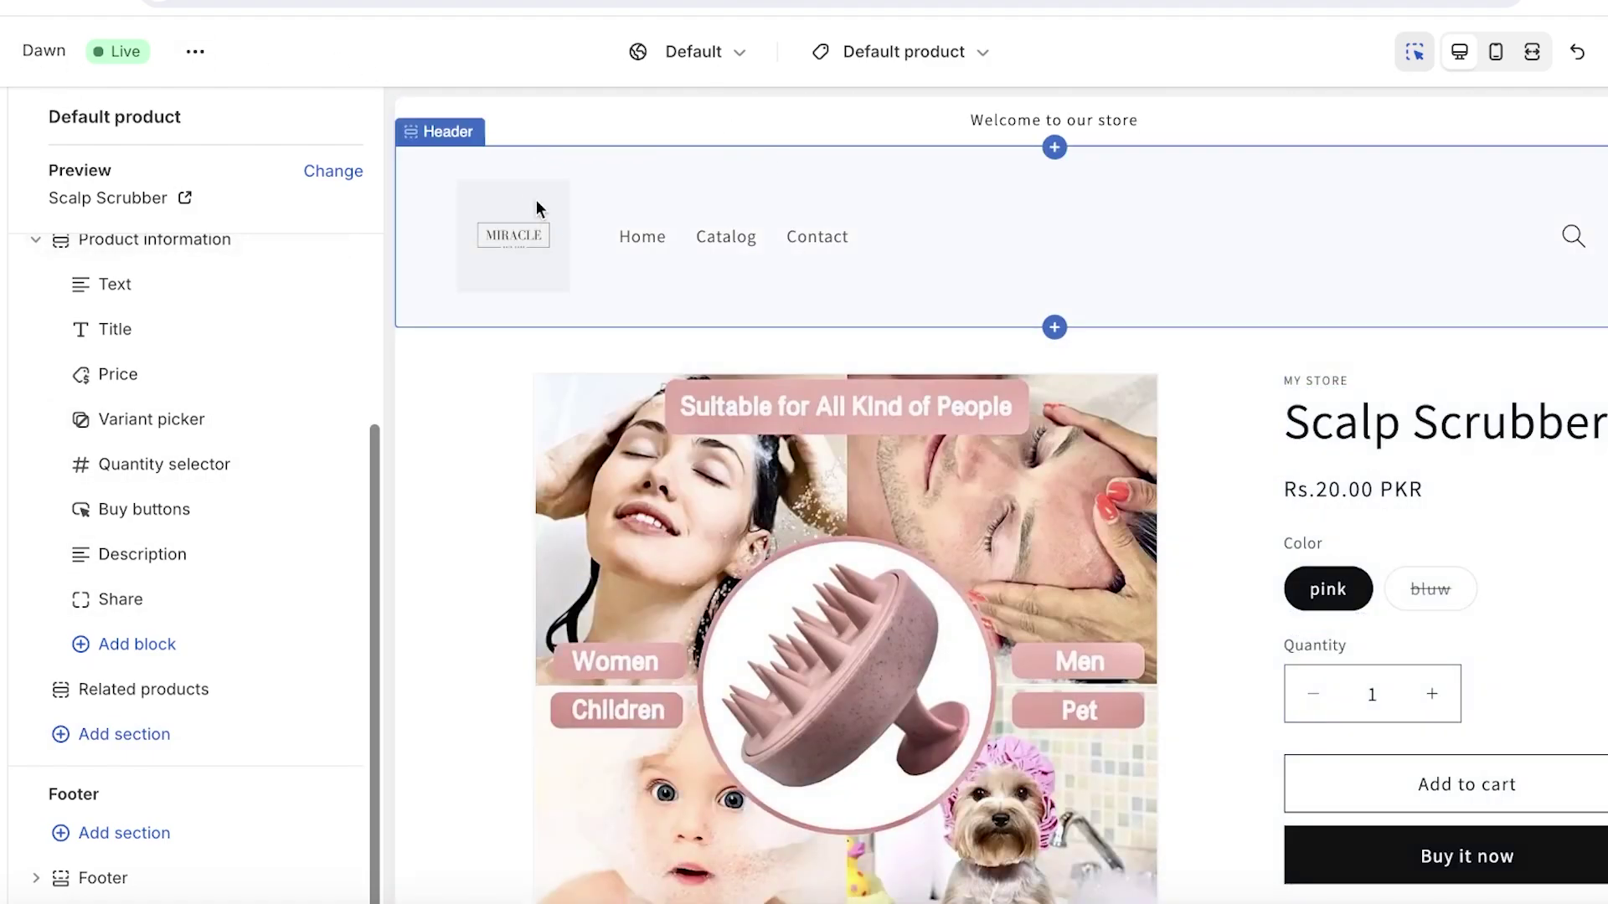
# Switch the template back to Home page and exit the theme editor
pyautogui.click(879, 53)
pyautogui.click(865, 156)
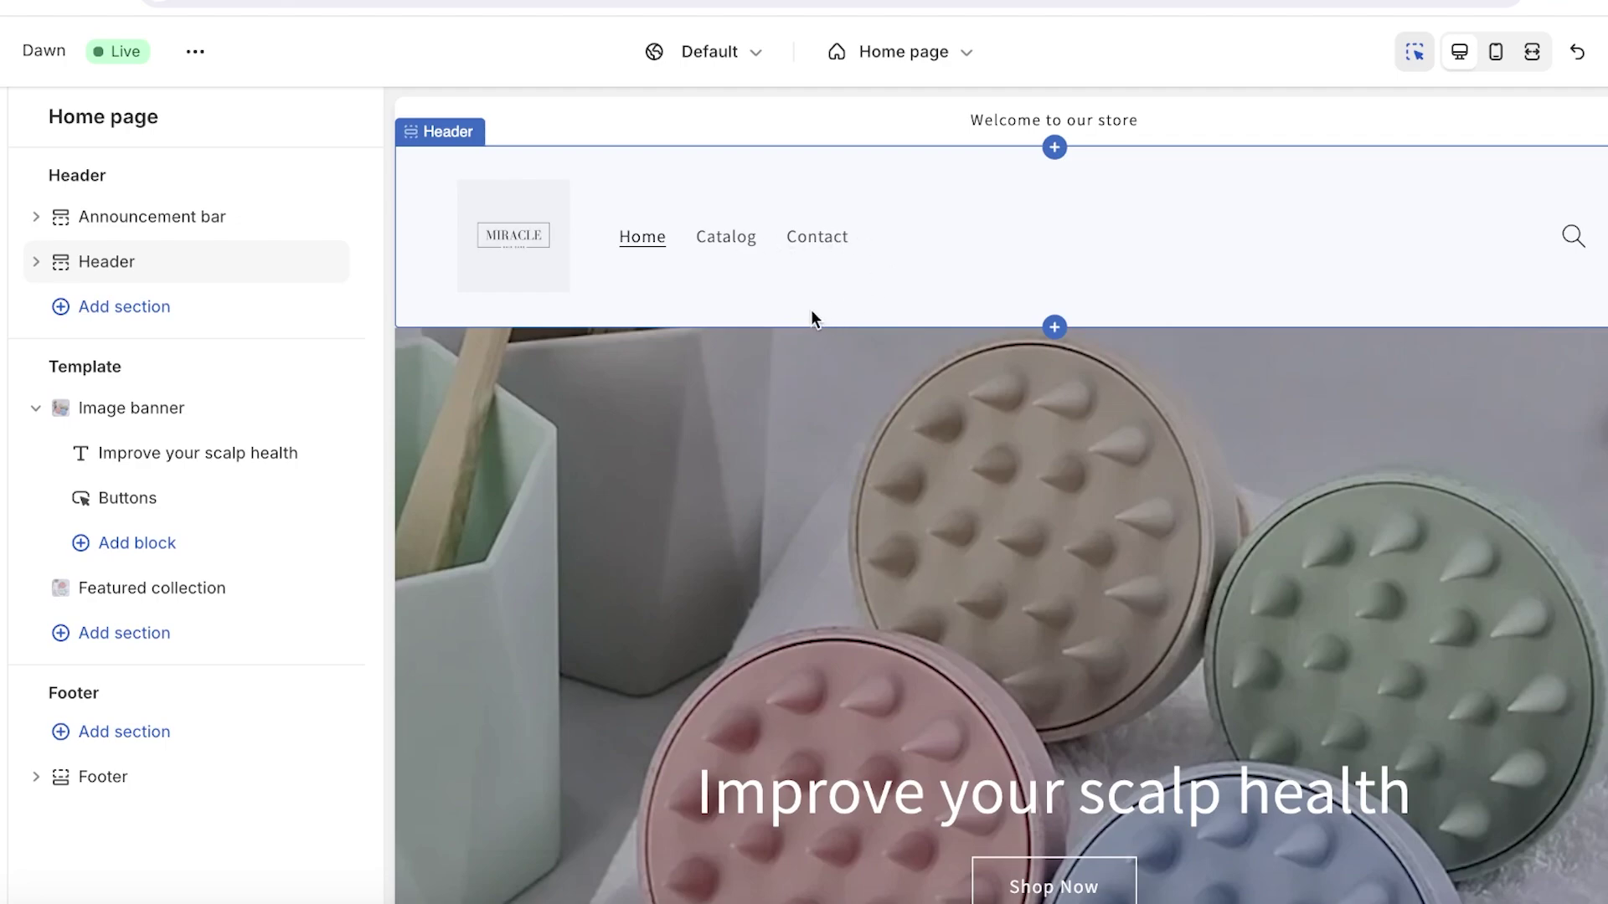
pyautogui.click(5, 54)
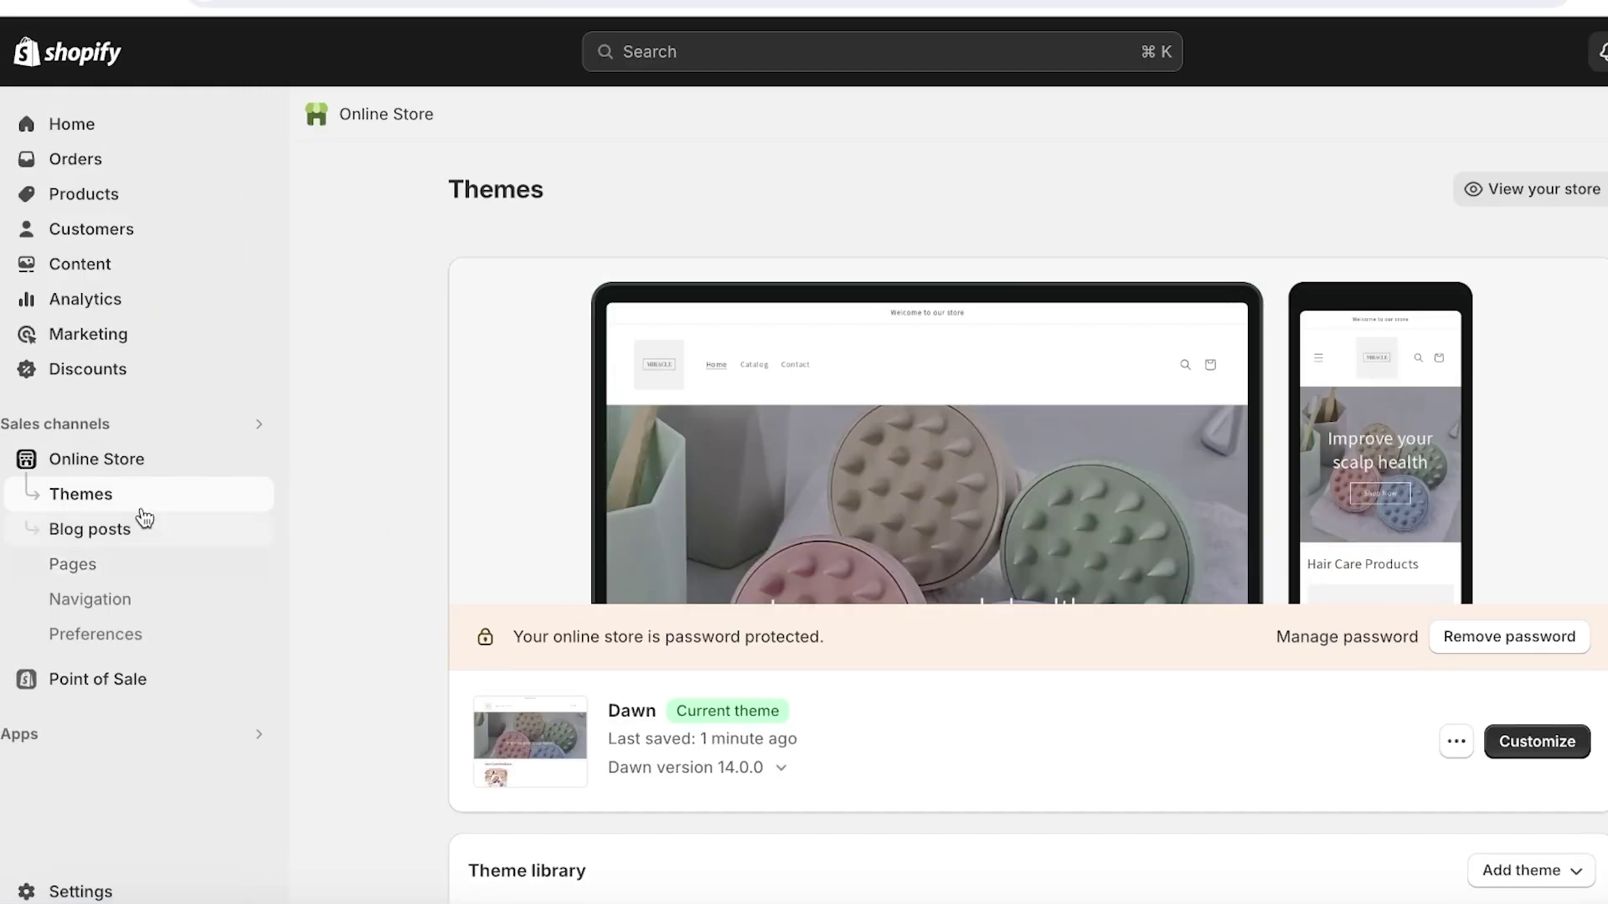
# Open the Main menu and add an item linked to the Scalp Scrubber product, keeping its name
pyautogui.click(73, 600)
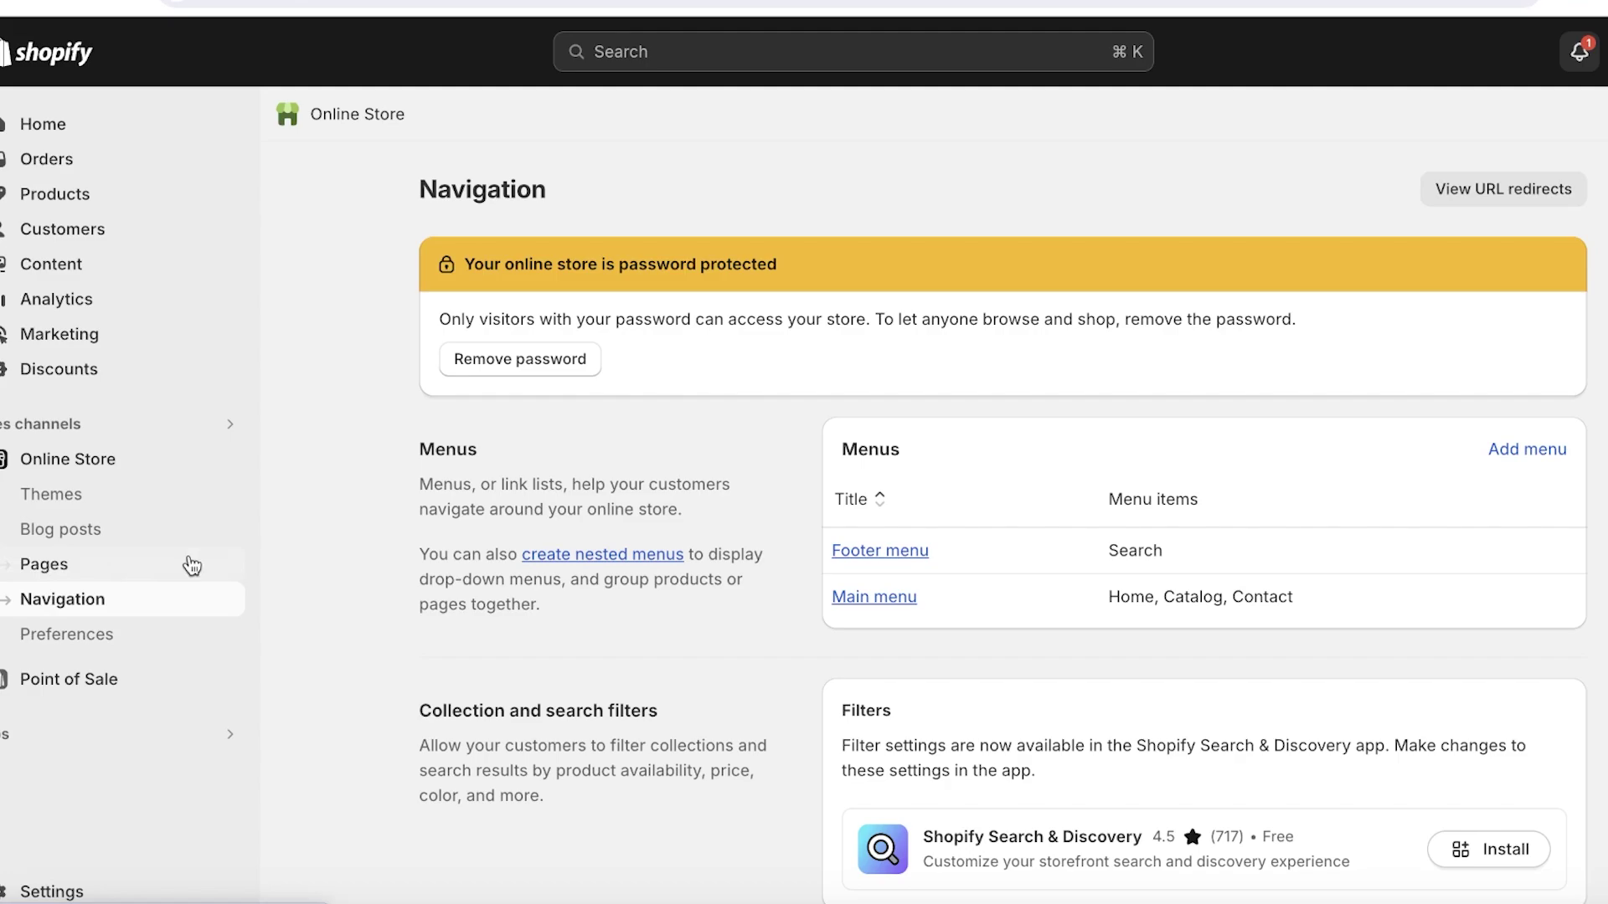
pyautogui.click(717, 601)
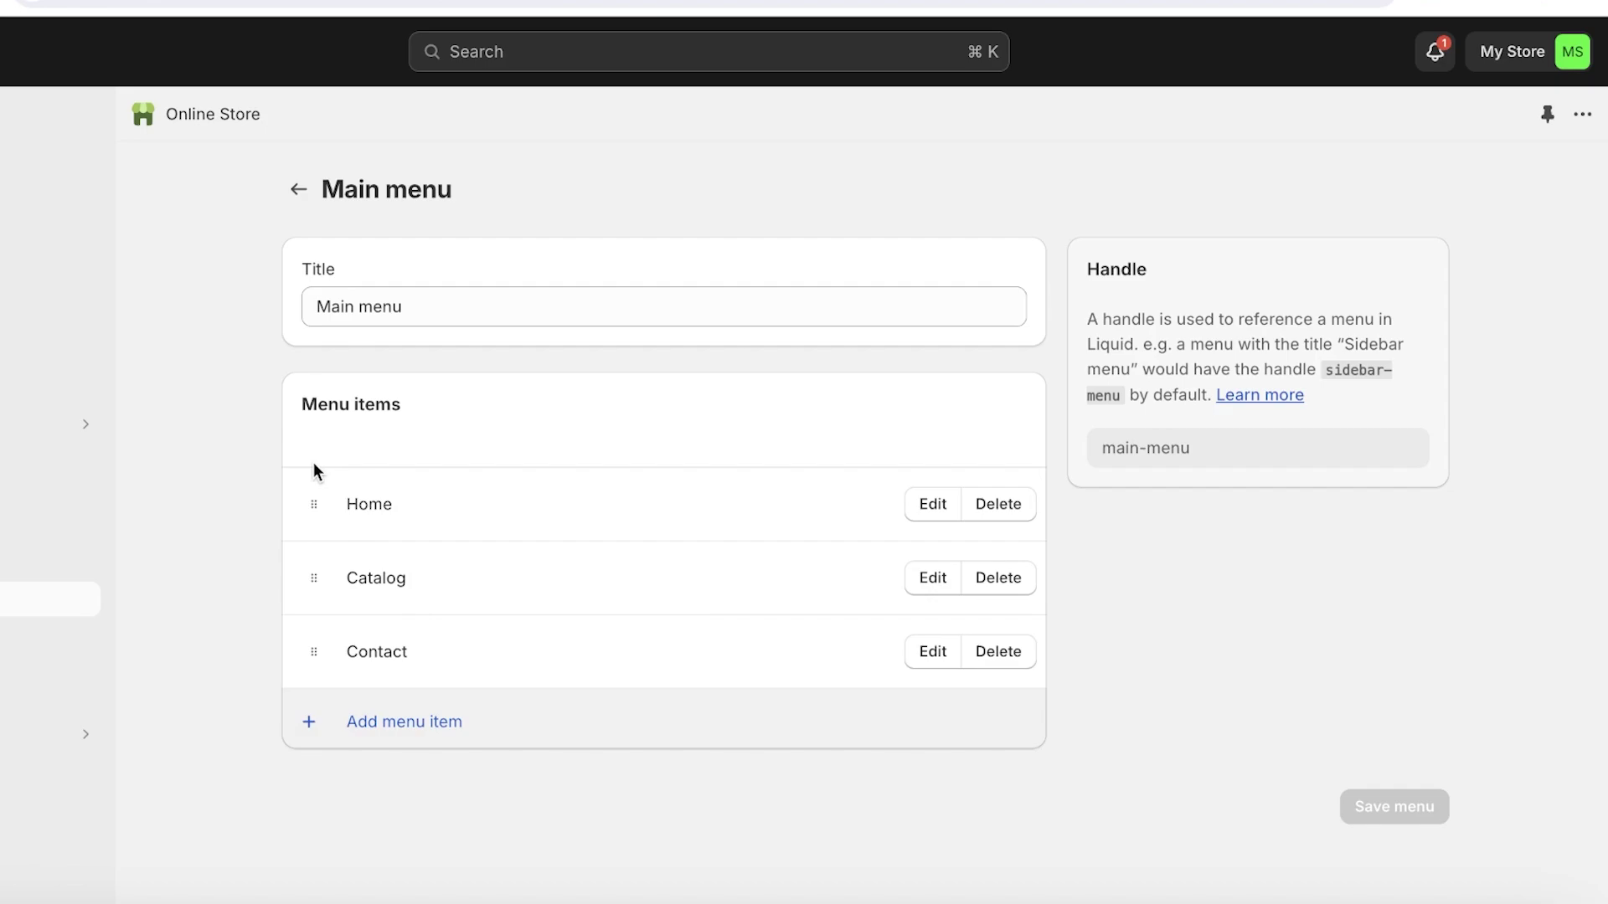
pyautogui.click(366, 722)
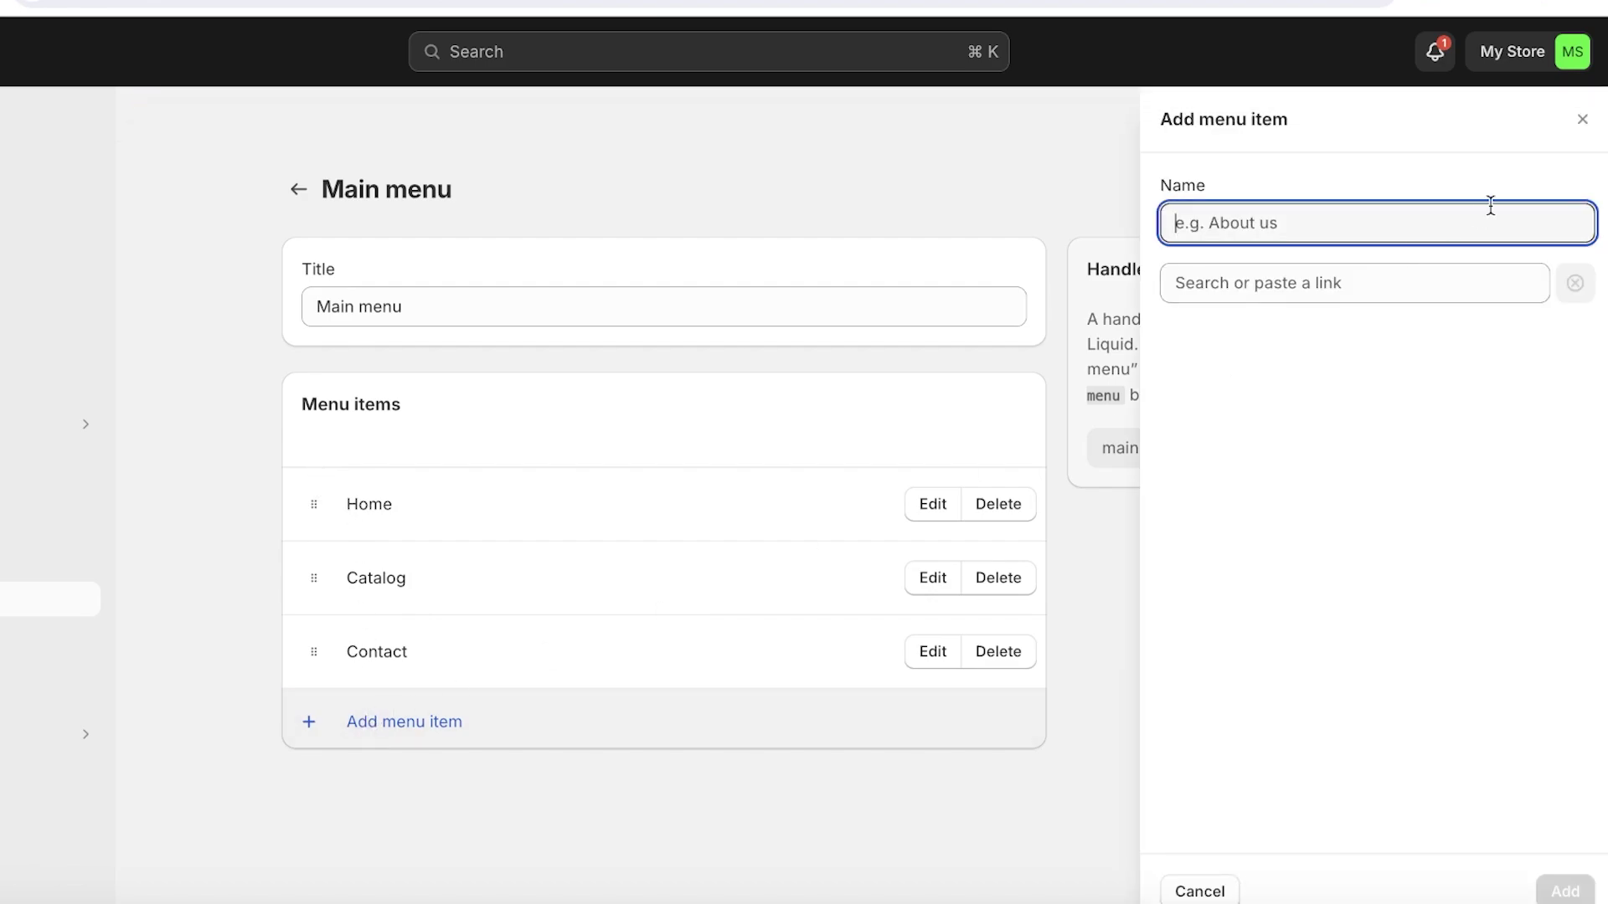
pyautogui.click(1366, 283)
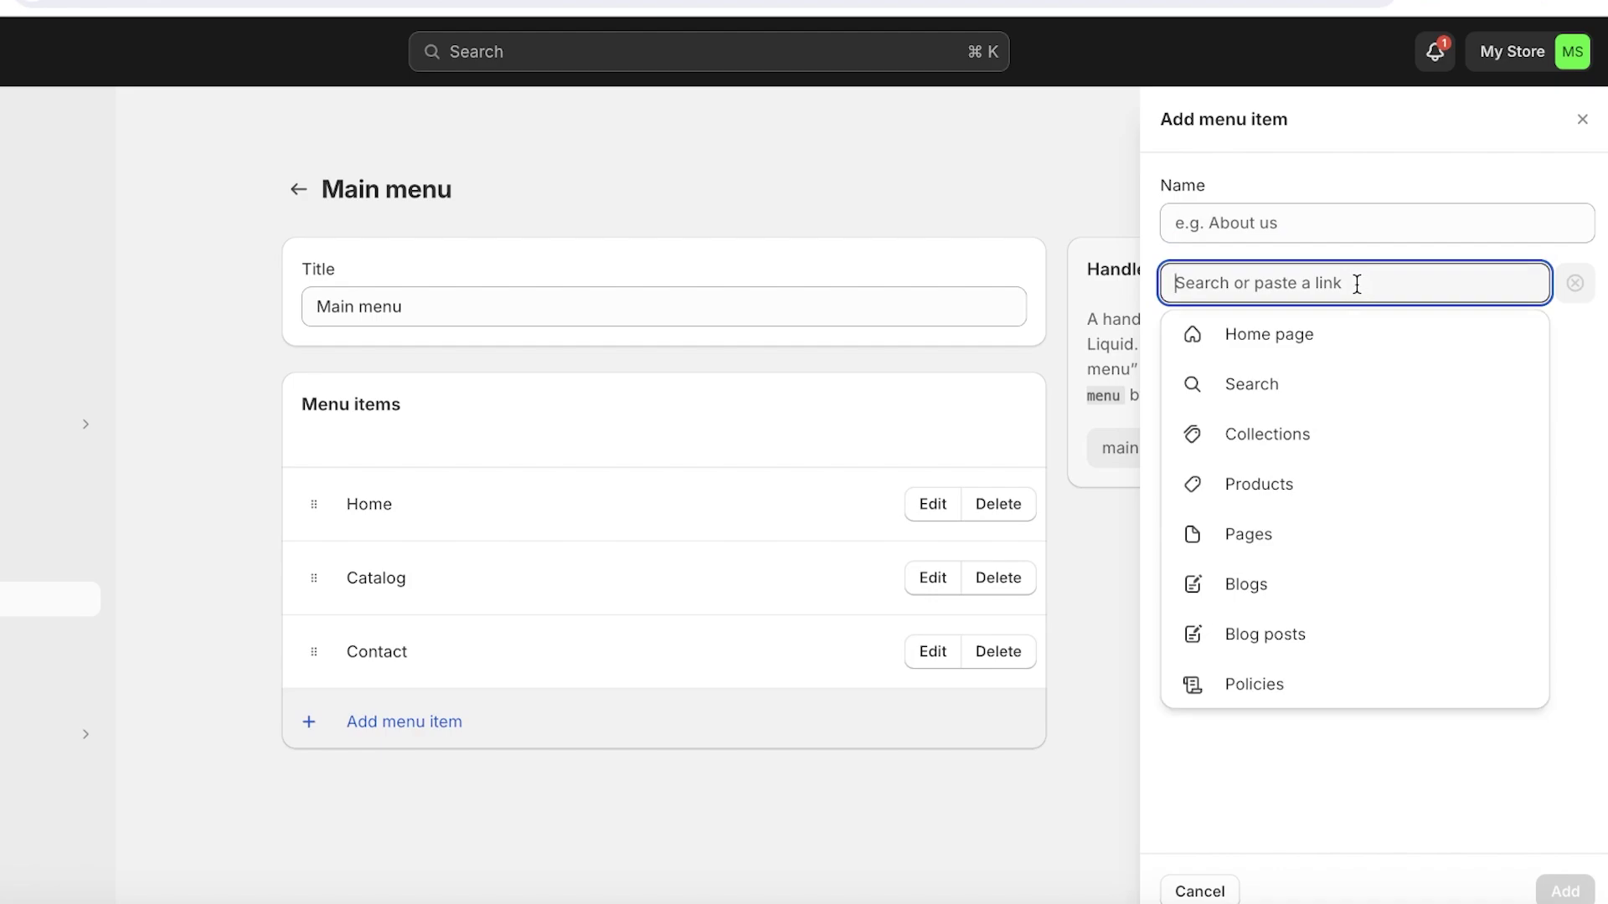
pyautogui.click(1290, 499)
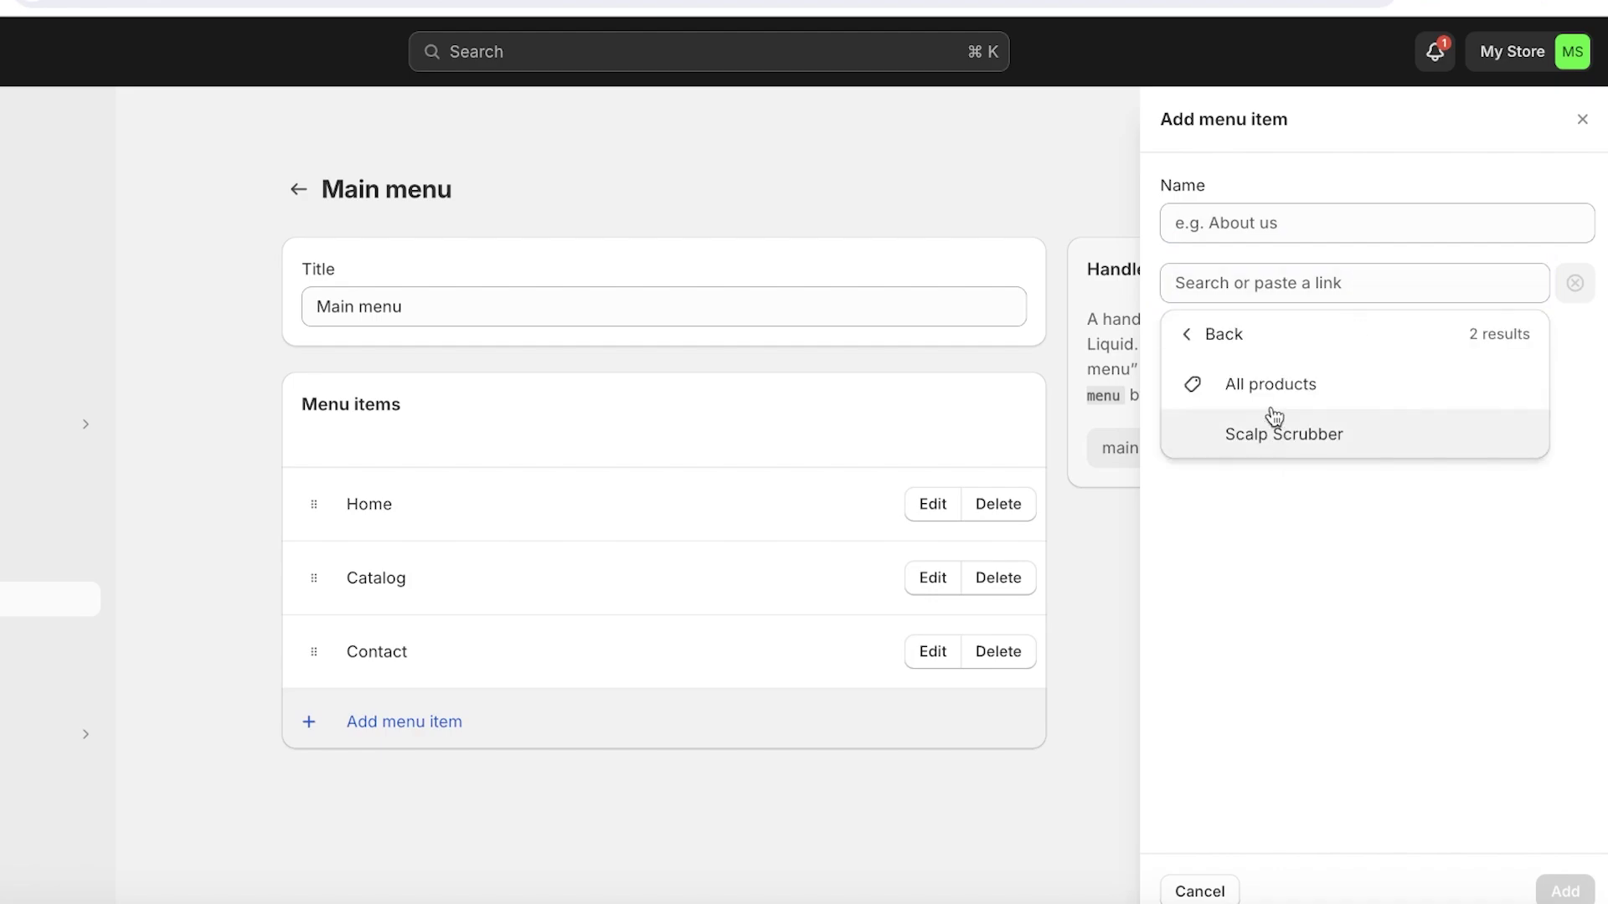
pyautogui.click(1273, 431)
pyautogui.click(1294, 223)
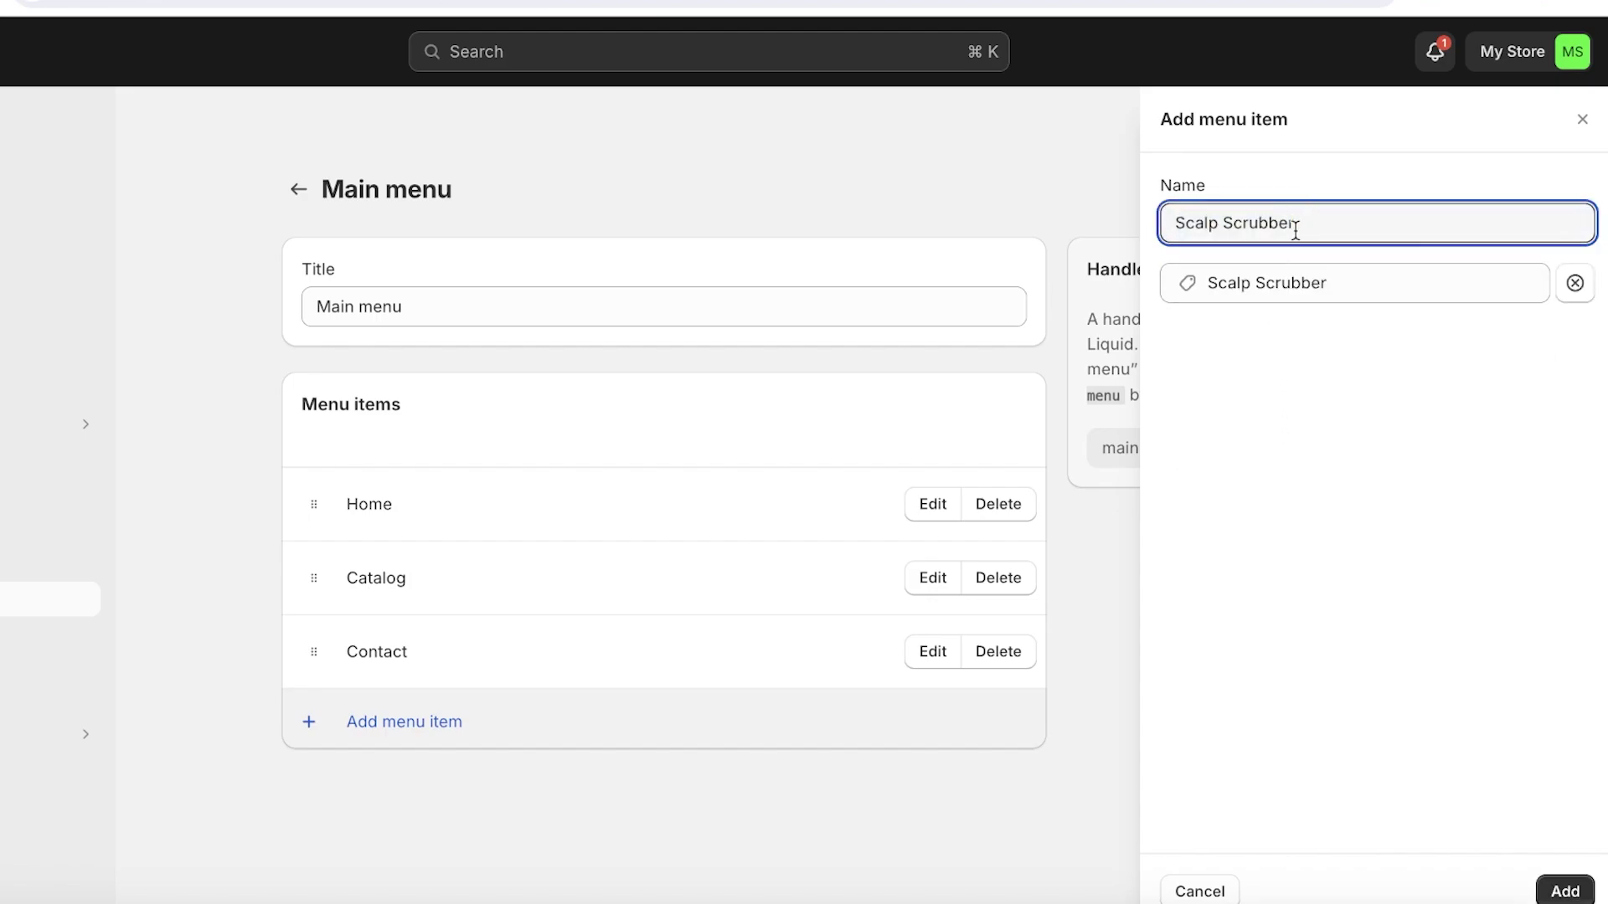
pyautogui.click(1564, 891)
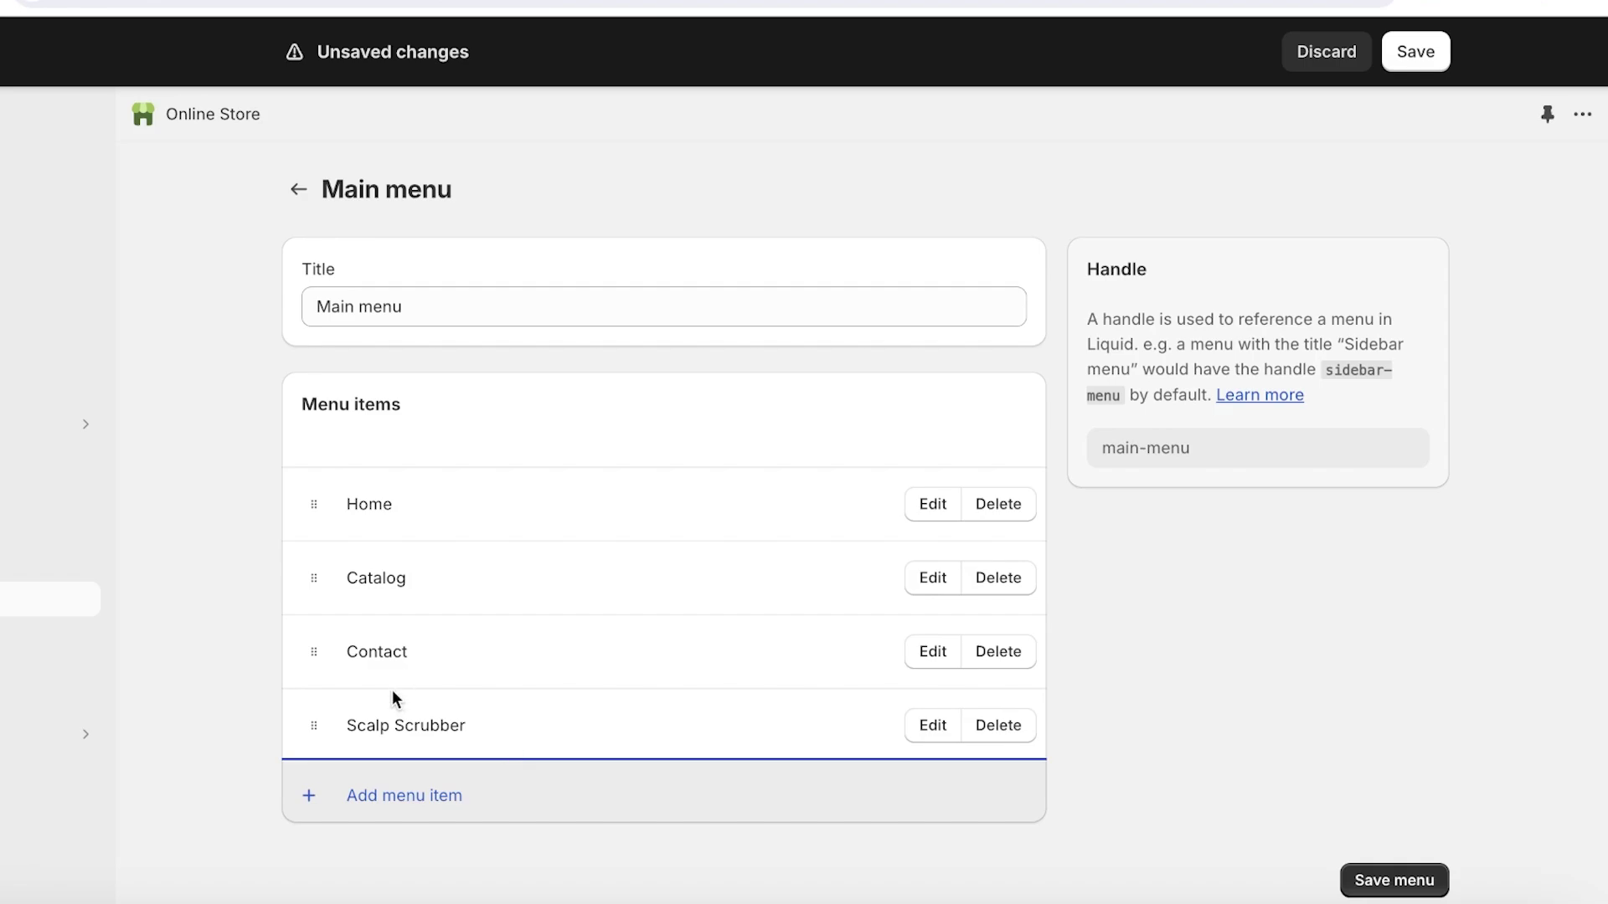
# Drag Scalp Scrubber under Catalog as a sub-item, confirm the nesting, and save the Main menu
pyautogui.moveTo(315, 724); pyautogui.dragTo(320, 676)
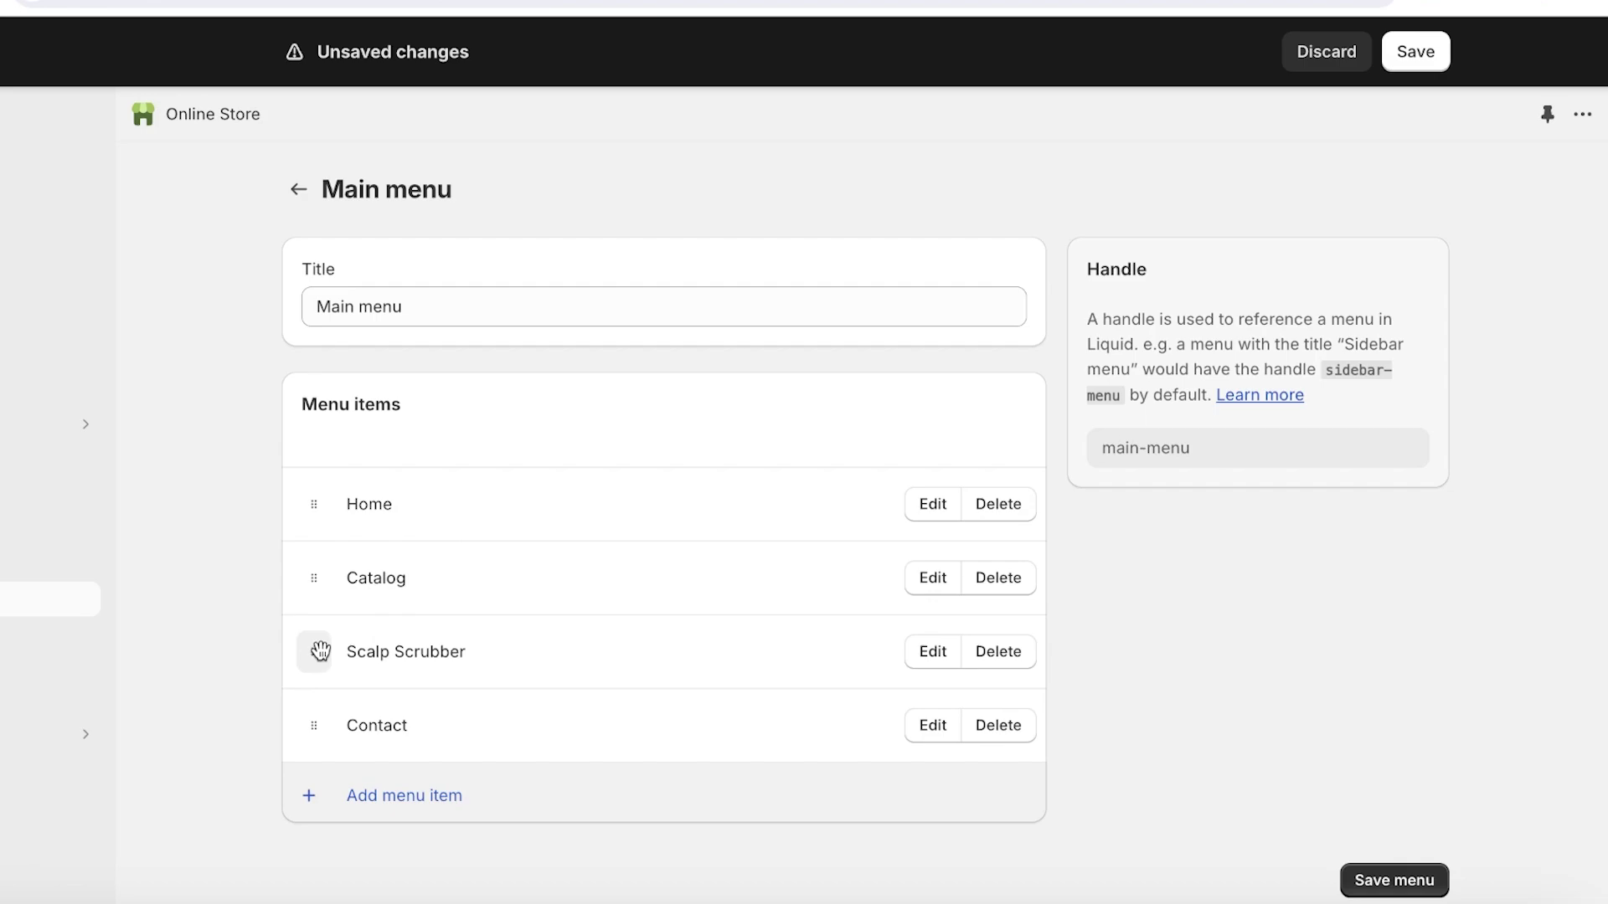
pyautogui.moveTo(320, 651); pyautogui.dragTo(403, 650)
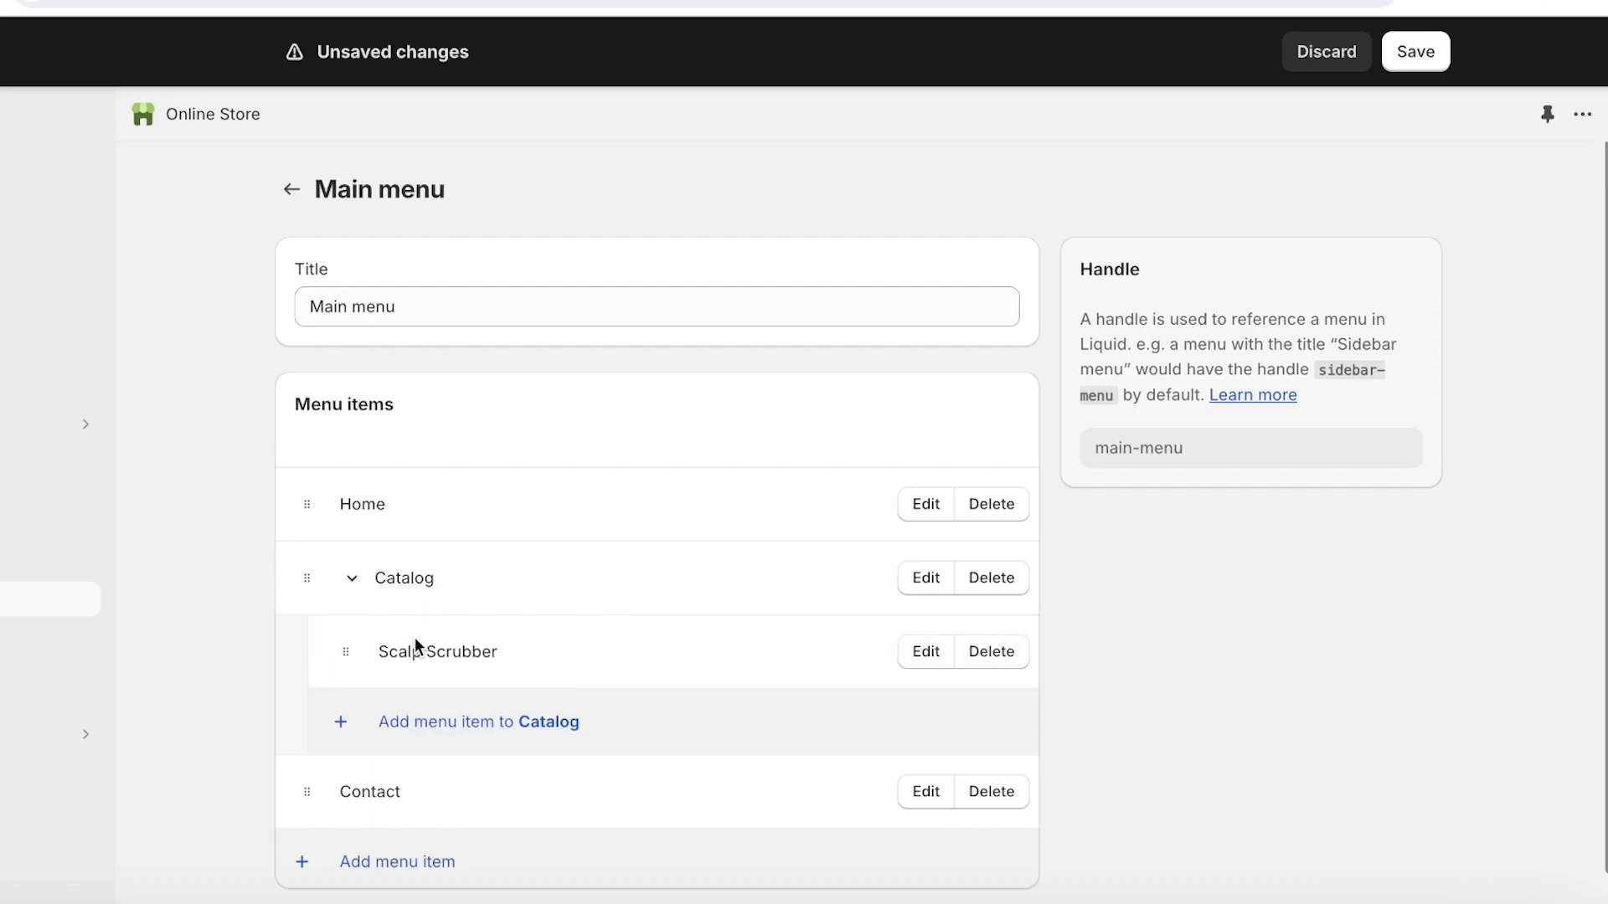
pyautogui.click(352, 579)
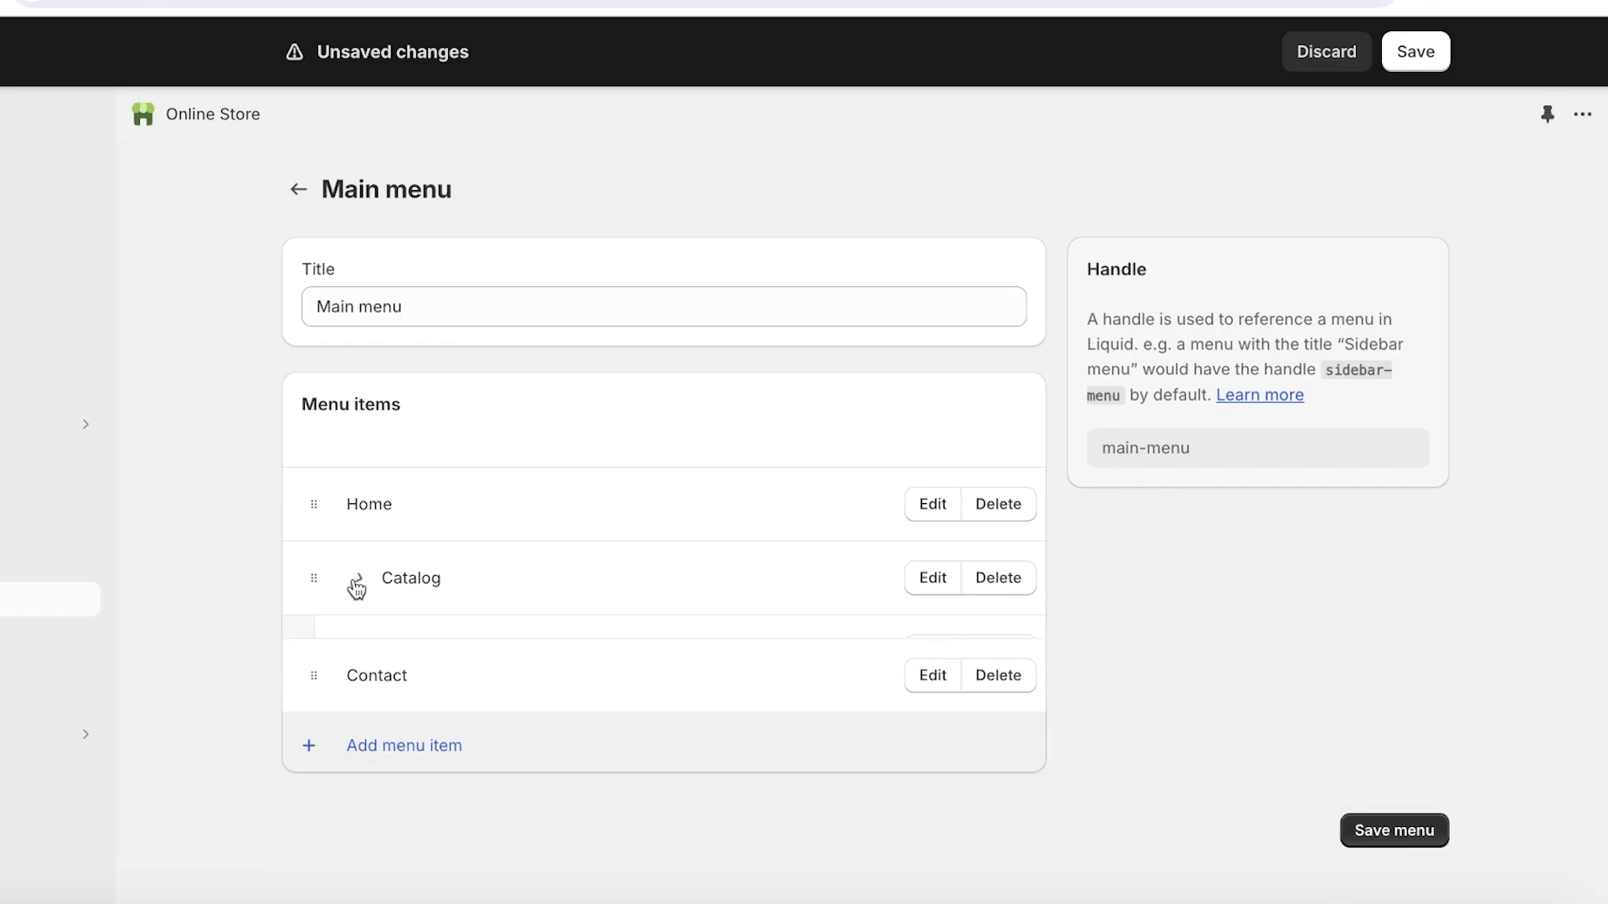
pyautogui.click(355, 581)
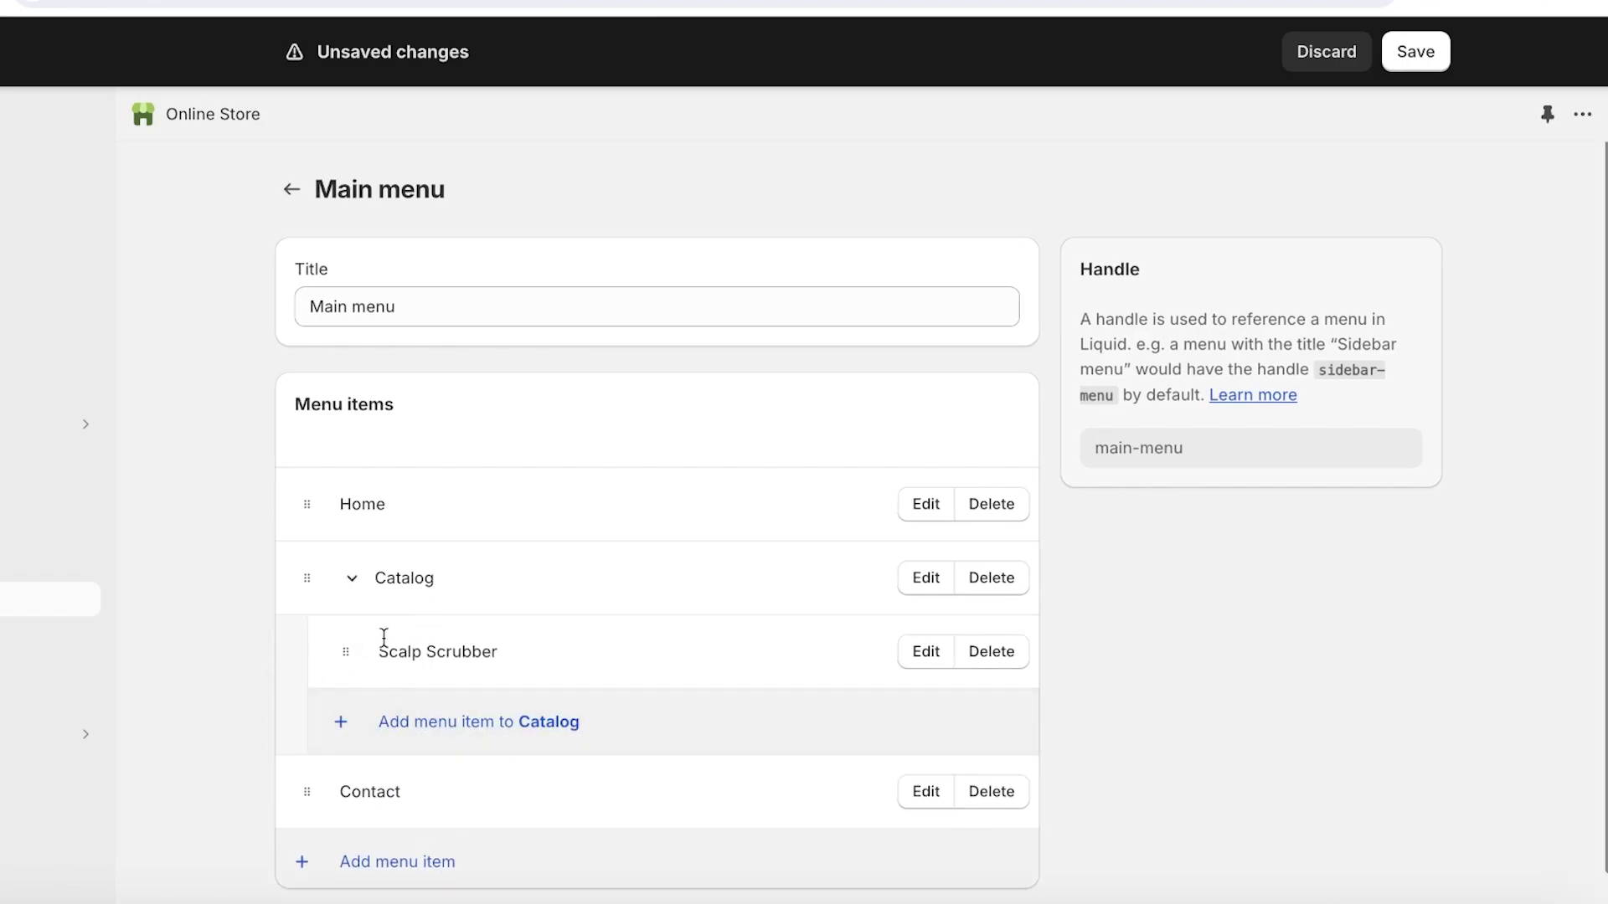
pyautogui.click(1437, 52)
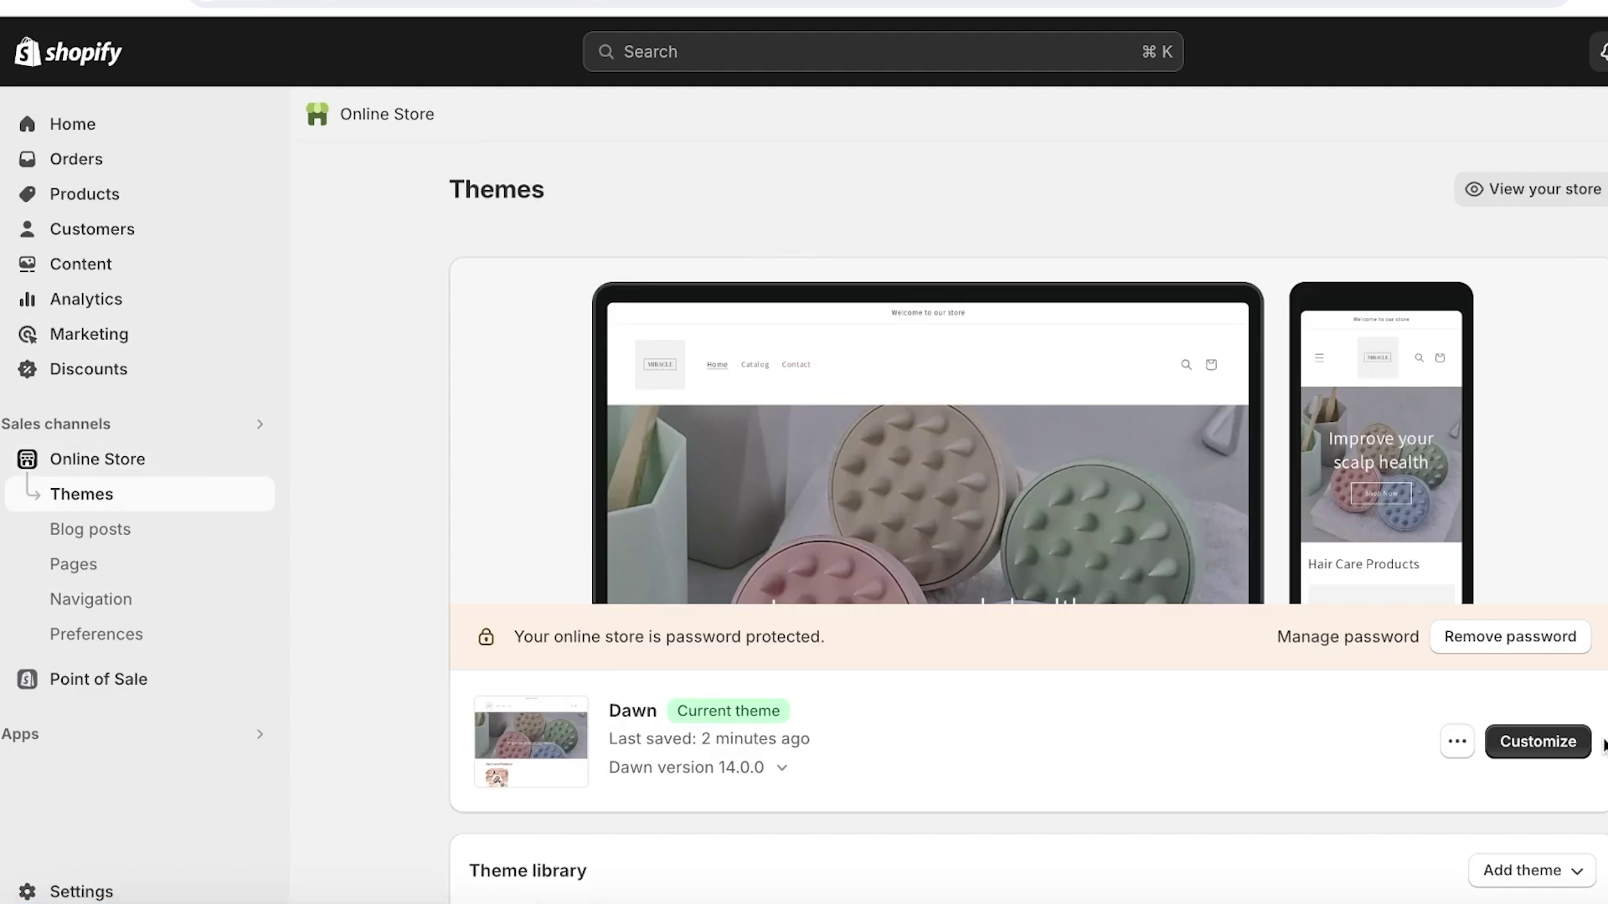
# Customize the Dawn theme and bring up the Header settings using Main menu
pyautogui.click(1581, 743)
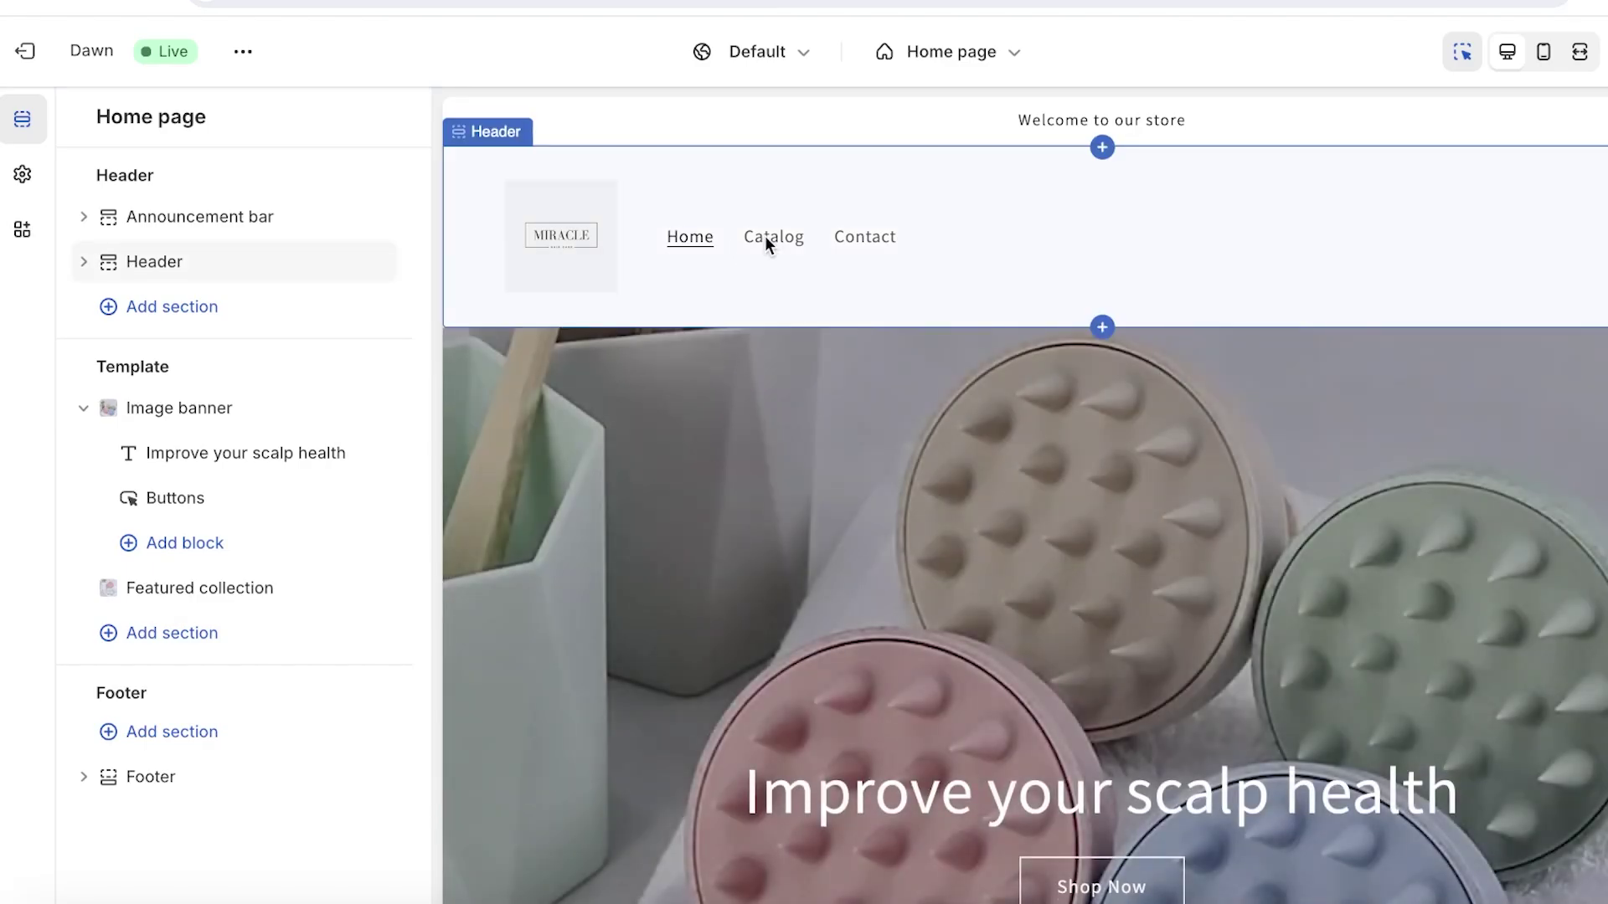
pyautogui.click(761, 243)
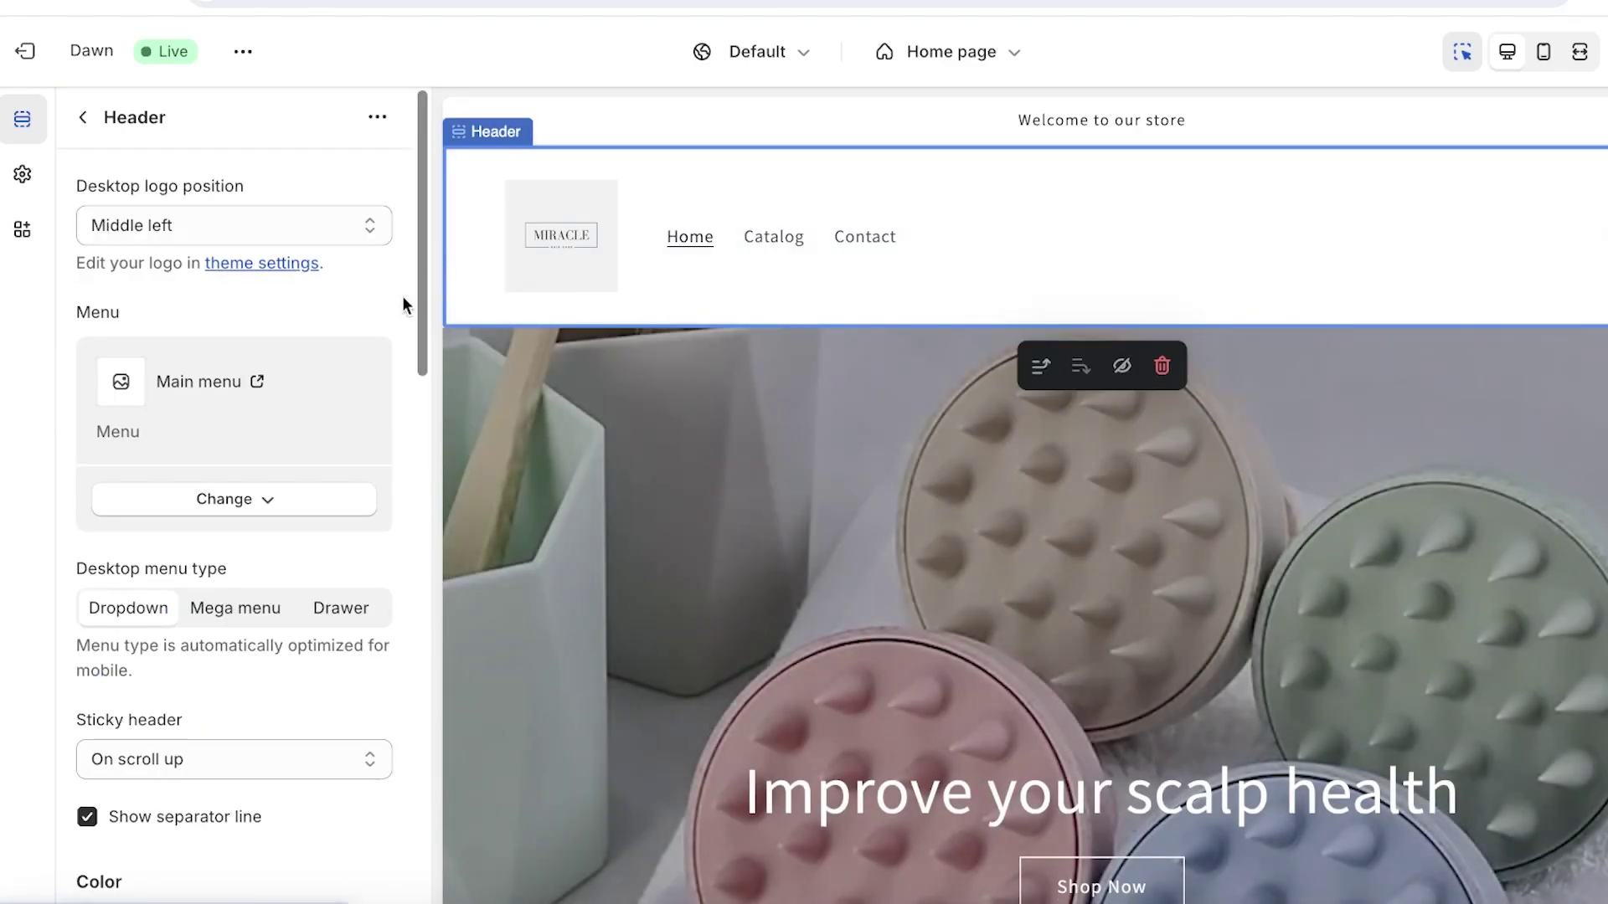
pyautogui.scroll(-8, 456, 453)
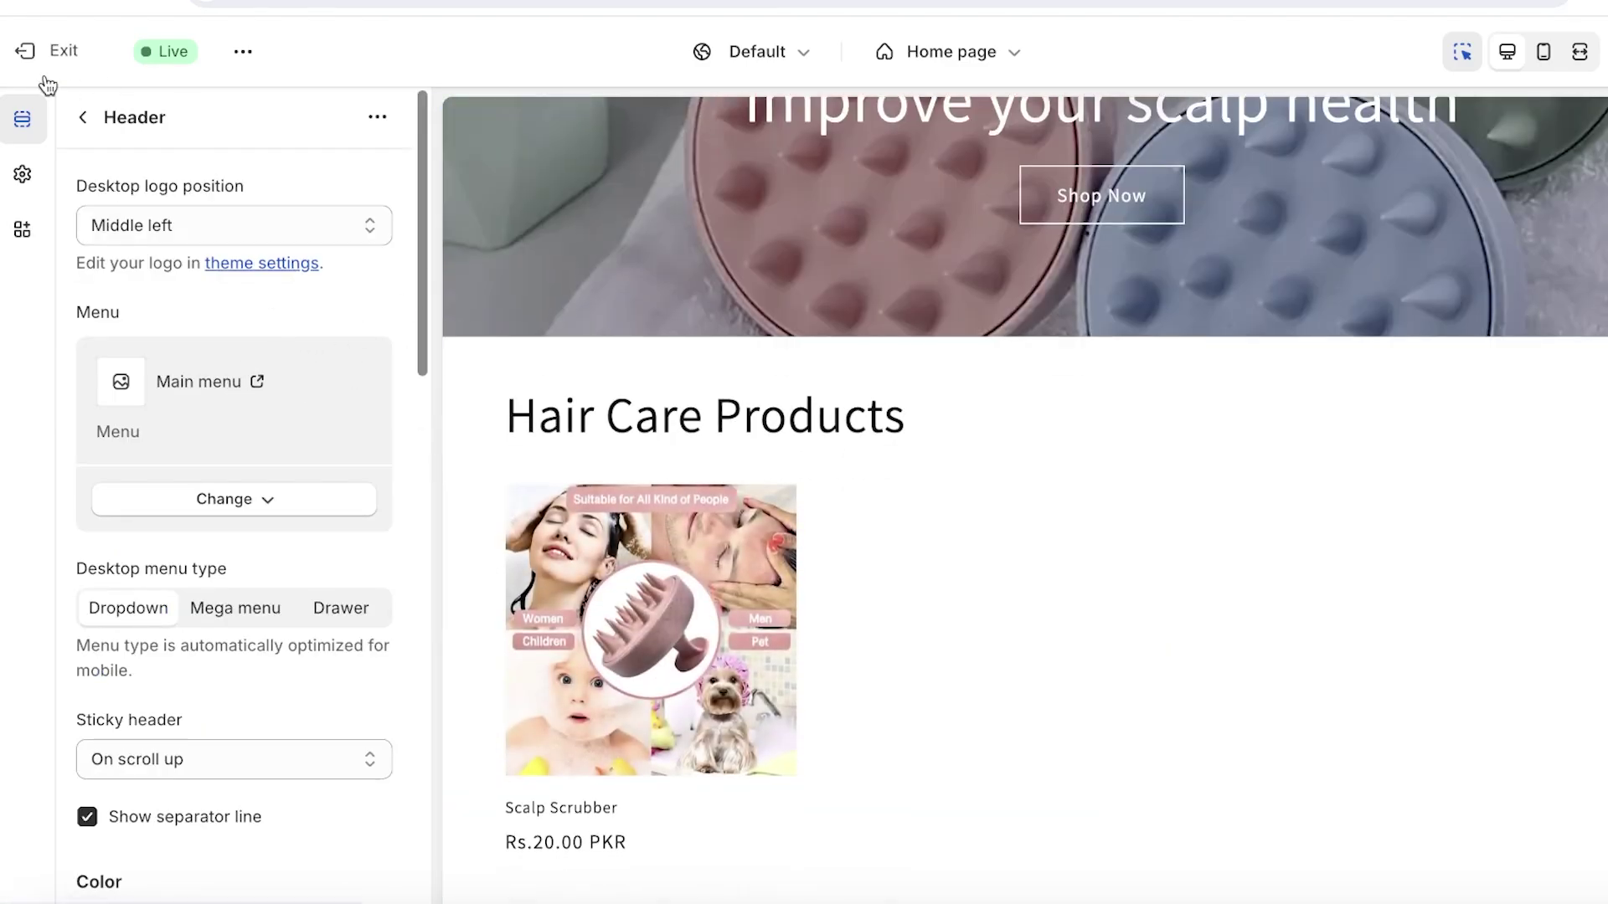
# Exit the theme editor back to the Themes page
pyautogui.click(38, 74)
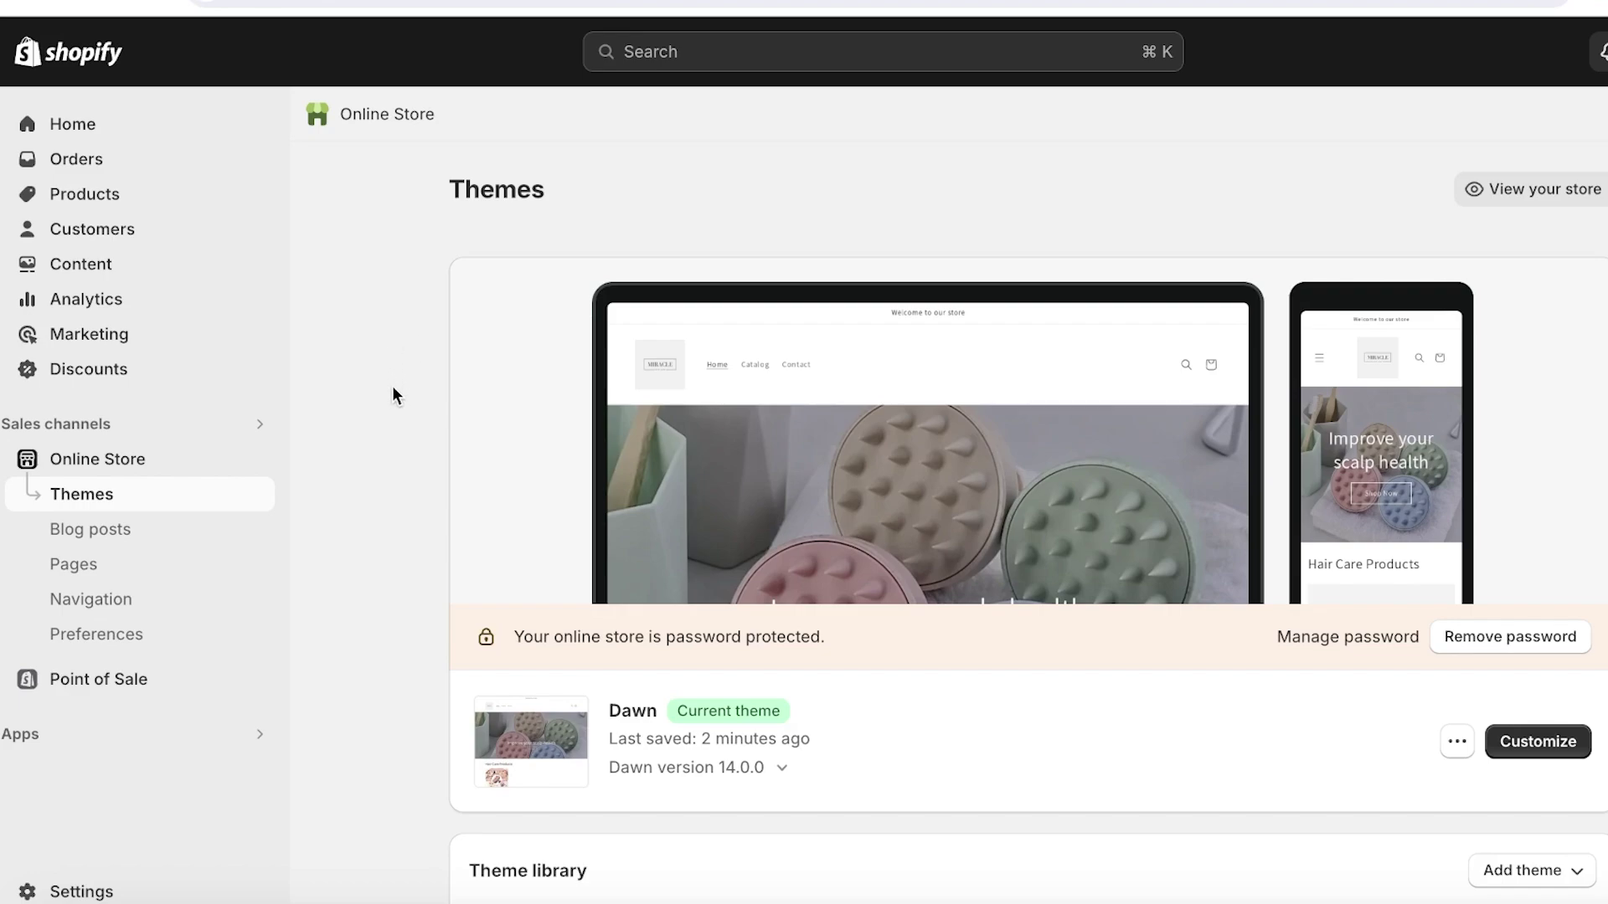
pyautogui.scroll(-1, 385, 554)
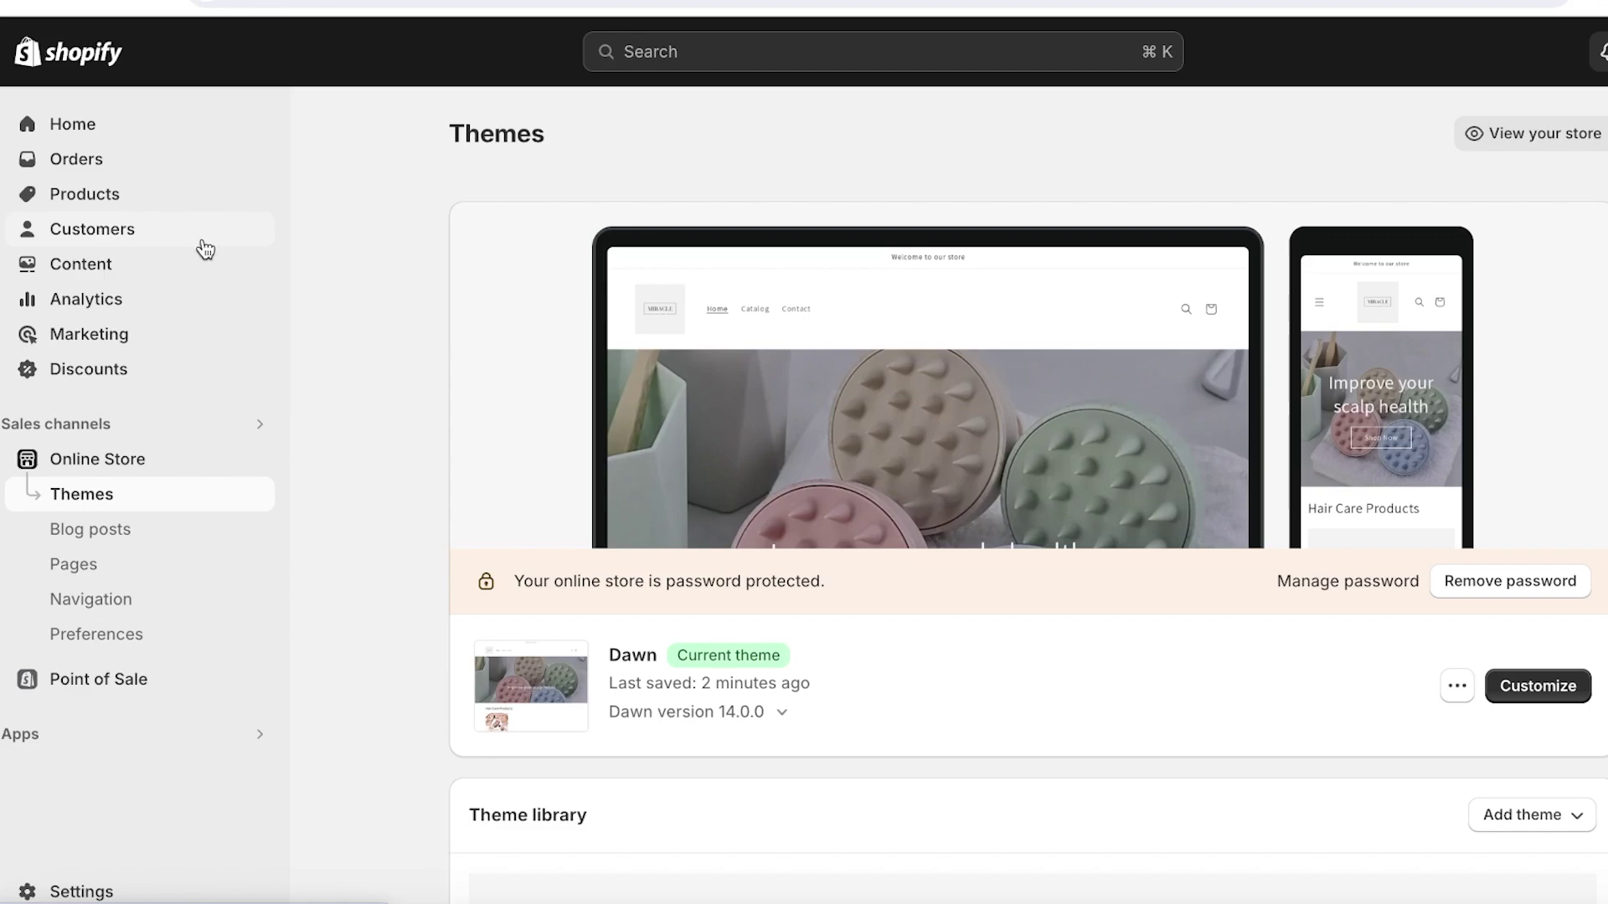
# Go to Settings > Policies
pyautogui.click(81, 893)
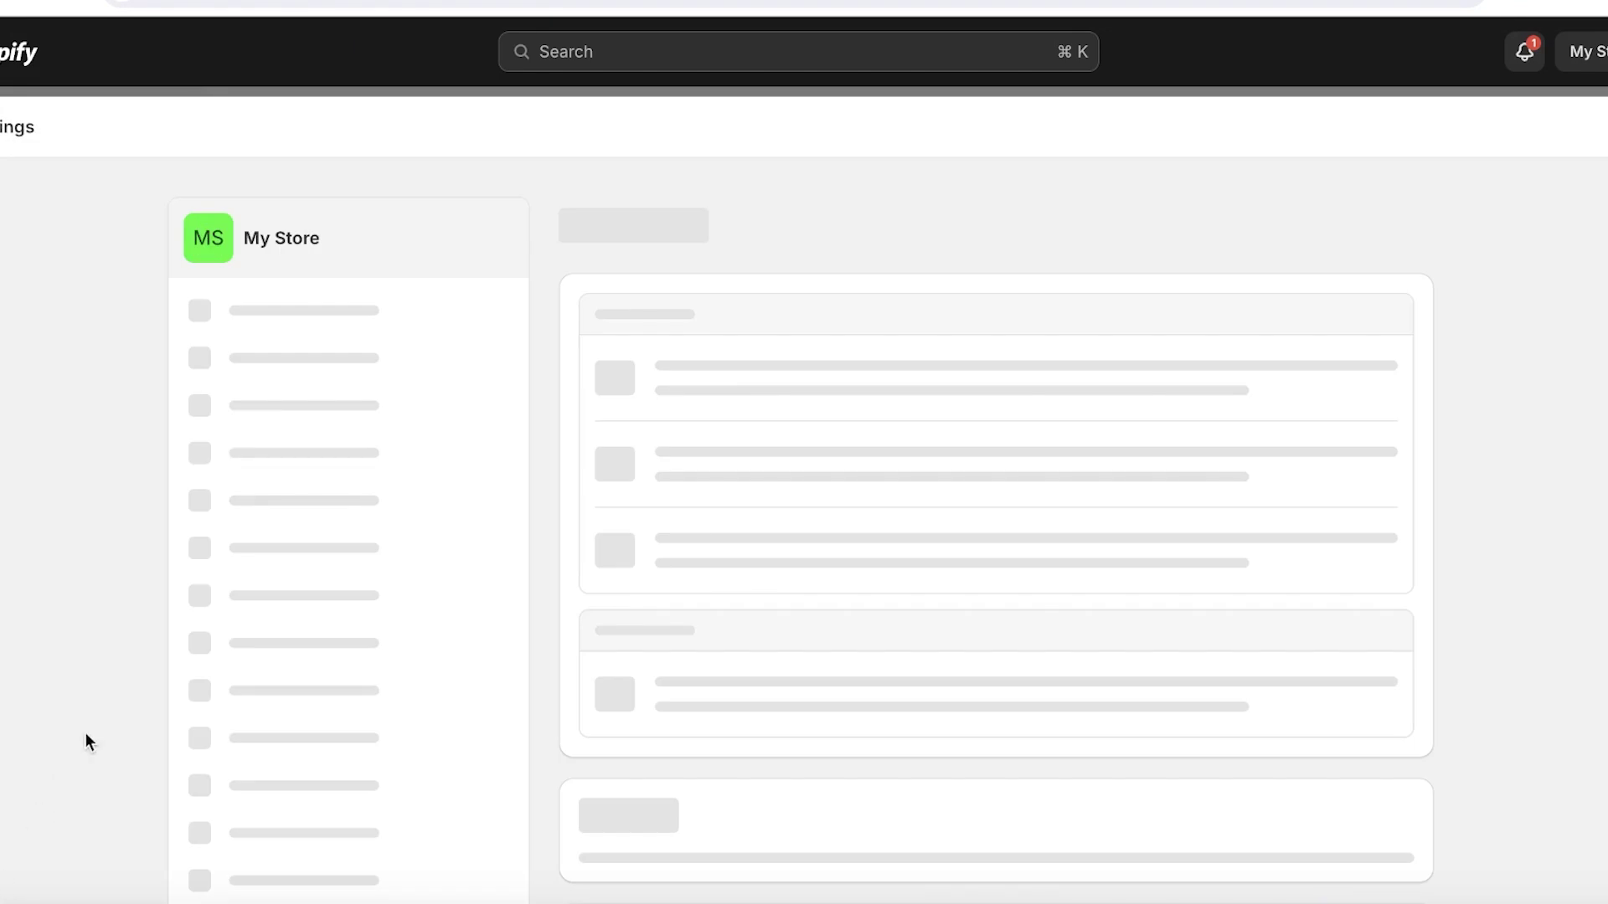
pyautogui.scroll(-5, 322, 362)
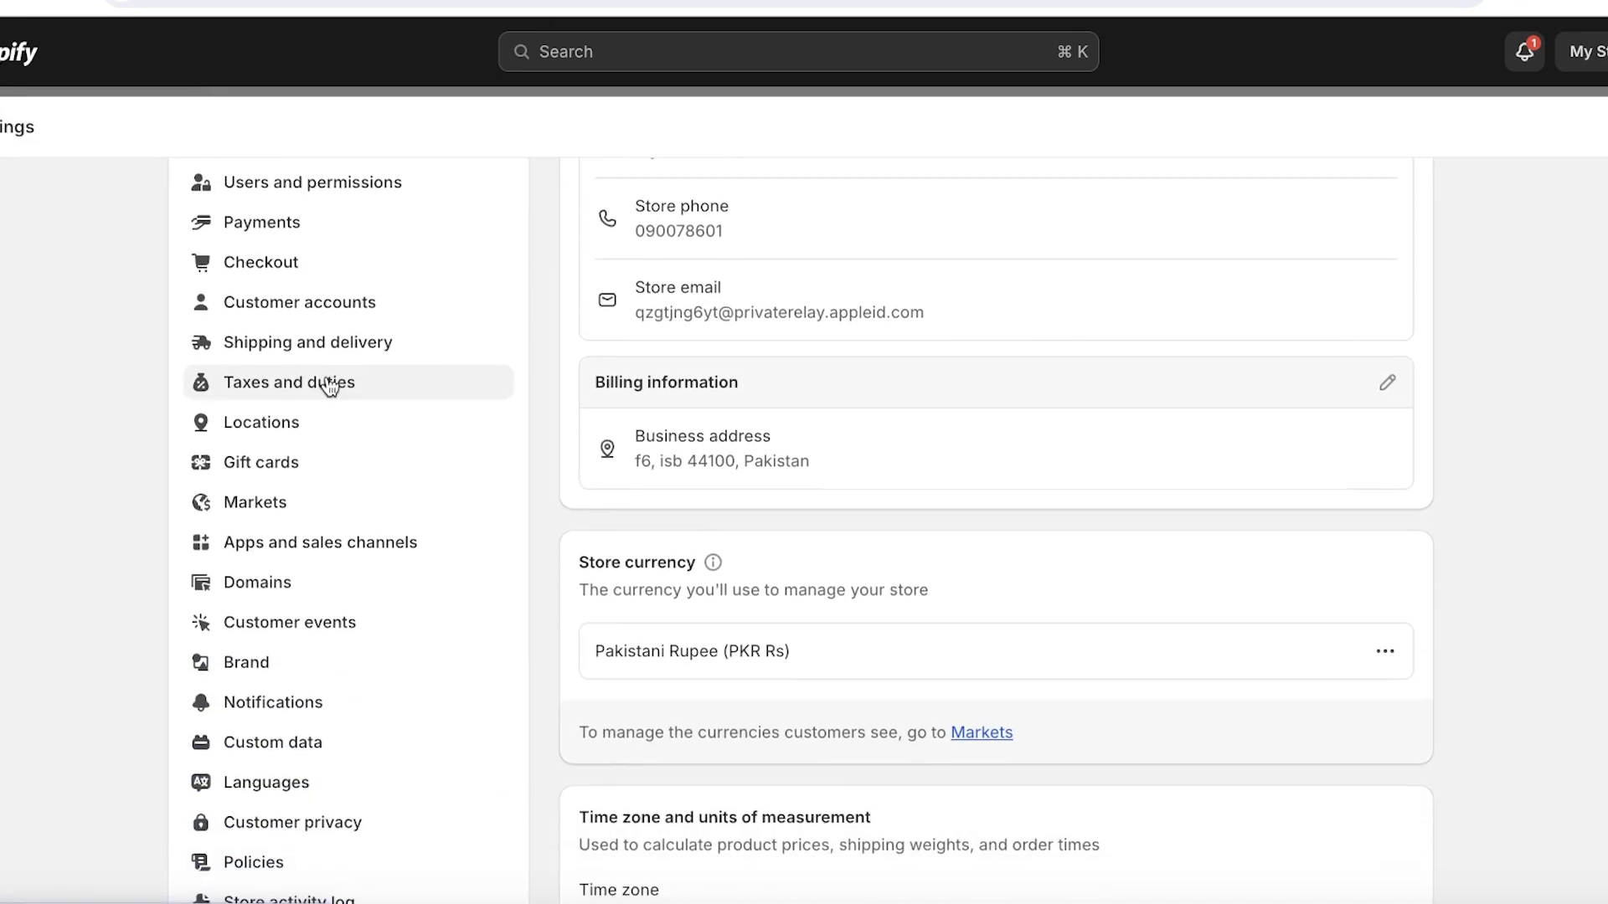
pyautogui.click(222, 867)
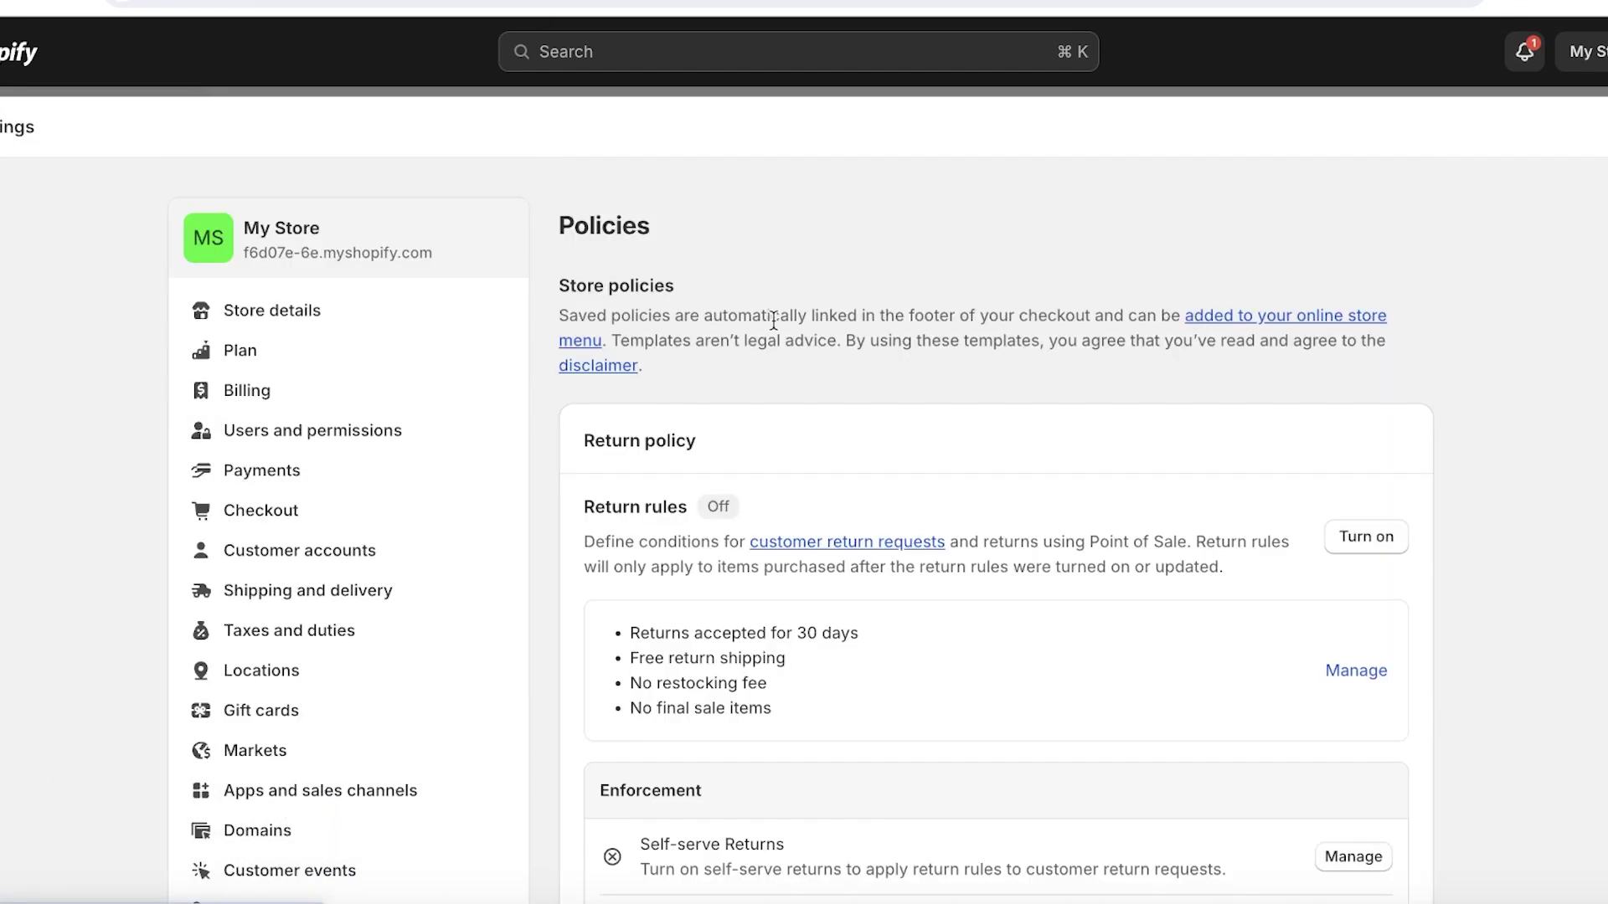
pyautogui.scroll(-20, 776, 353)
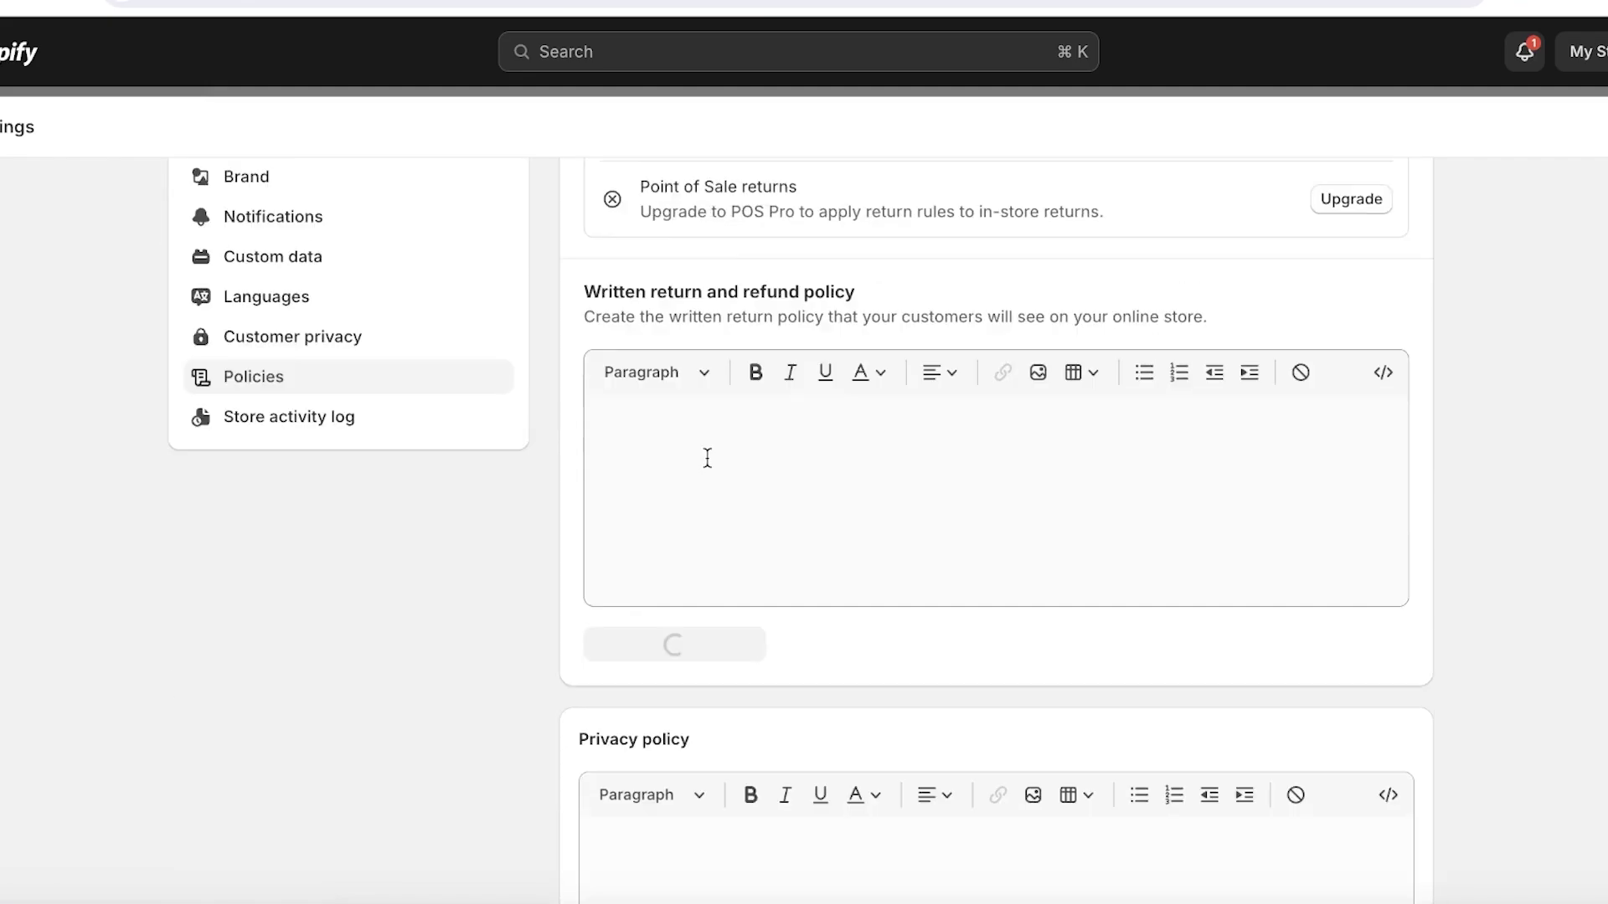
pyautogui.scroll(-7, 657, 494)
# Fill the privacy policy, terms of service and contact information from templates
pyautogui.click(674, 833)
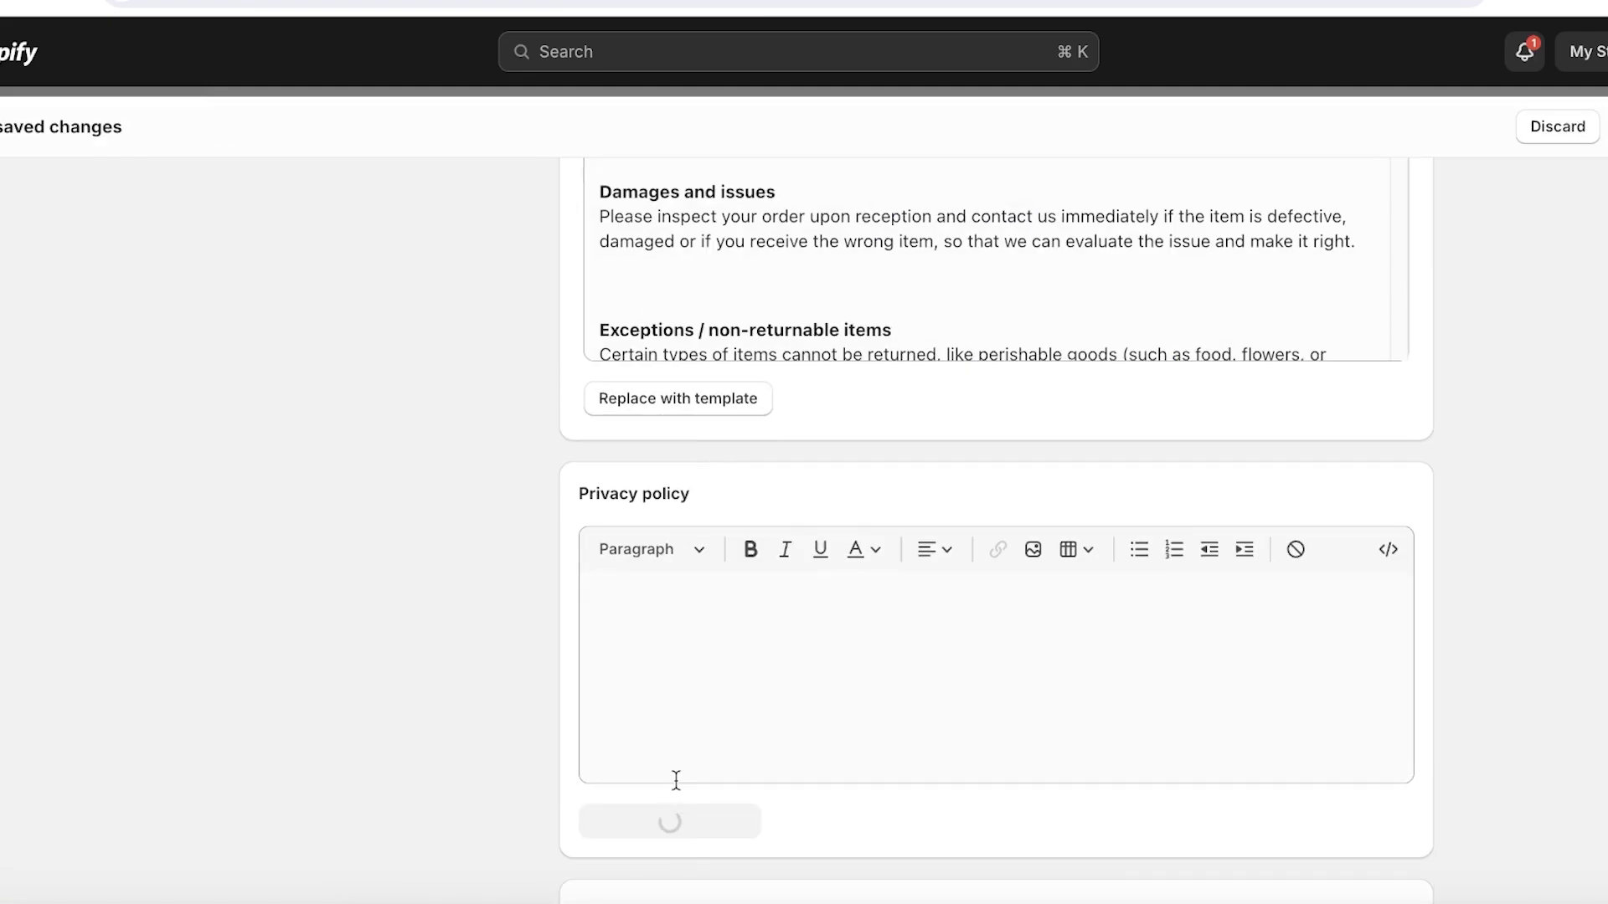
pyautogui.scroll(-5, 667, 772)
pyautogui.click(668, 783)
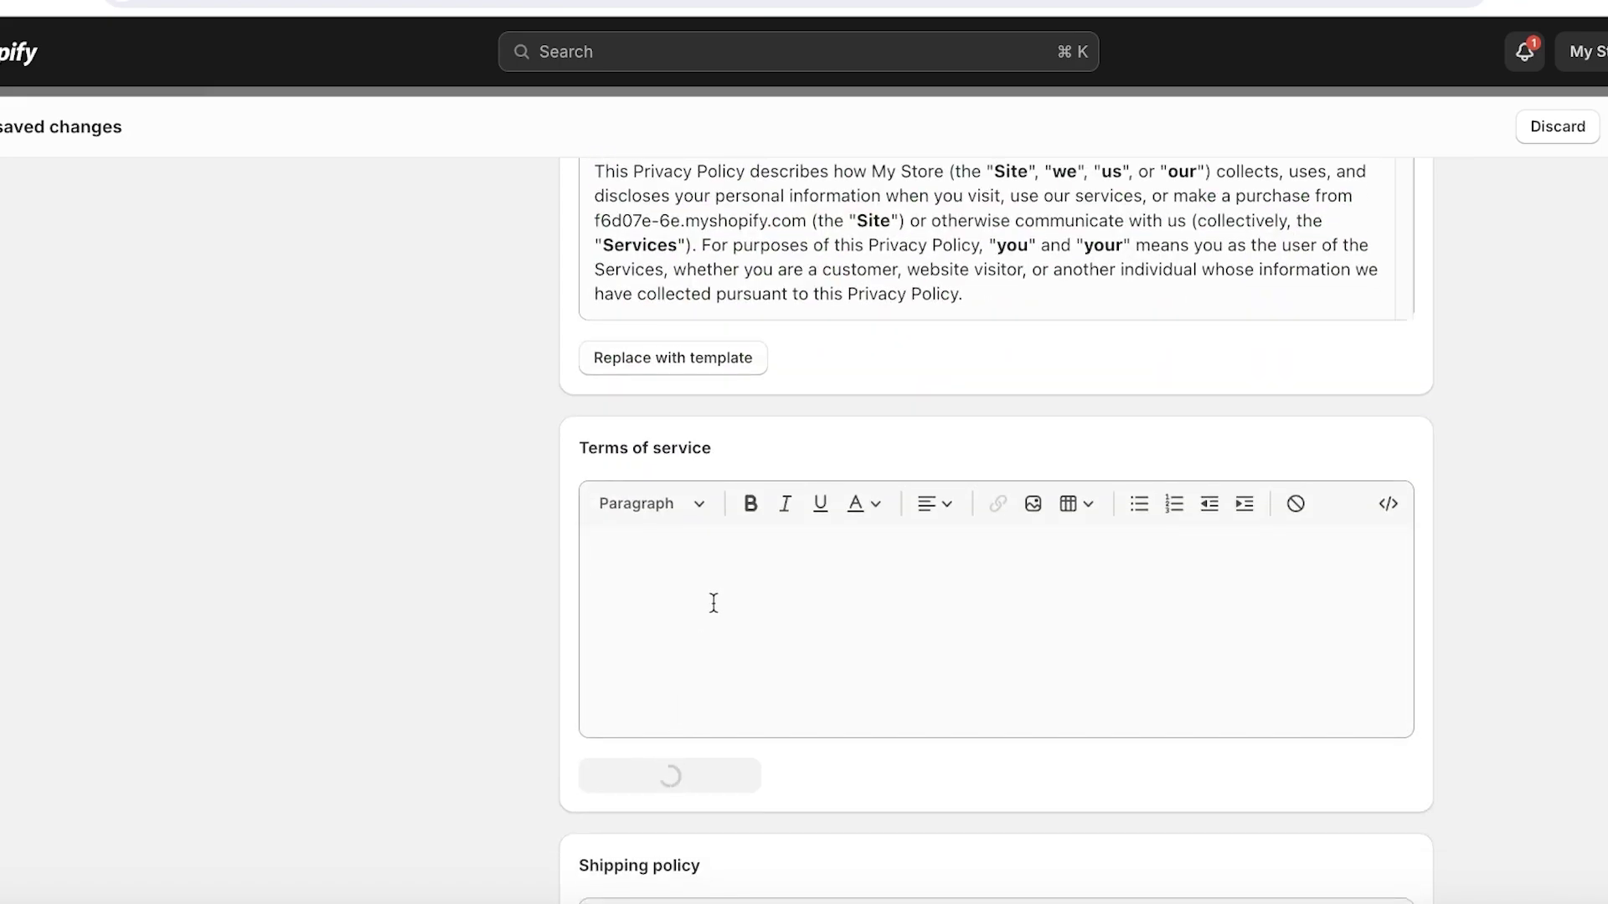
pyautogui.scroll(-10, 707, 670)
pyautogui.click(689, 675)
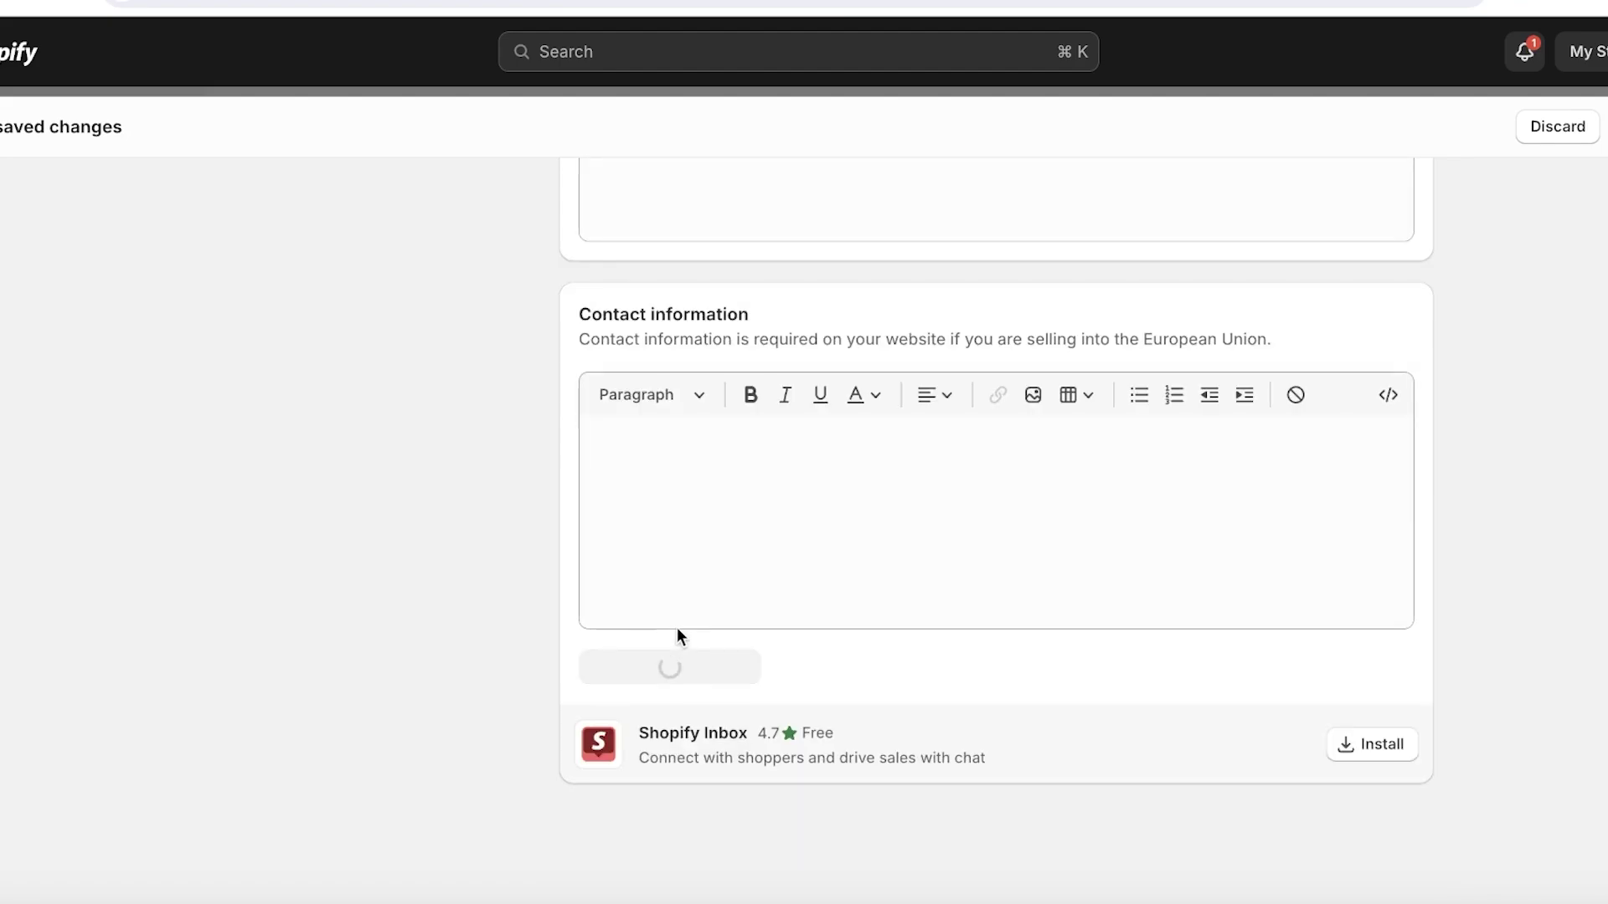
pyautogui.scroll(7, 667, 610)
pyautogui.scroll(10, 692, 628)
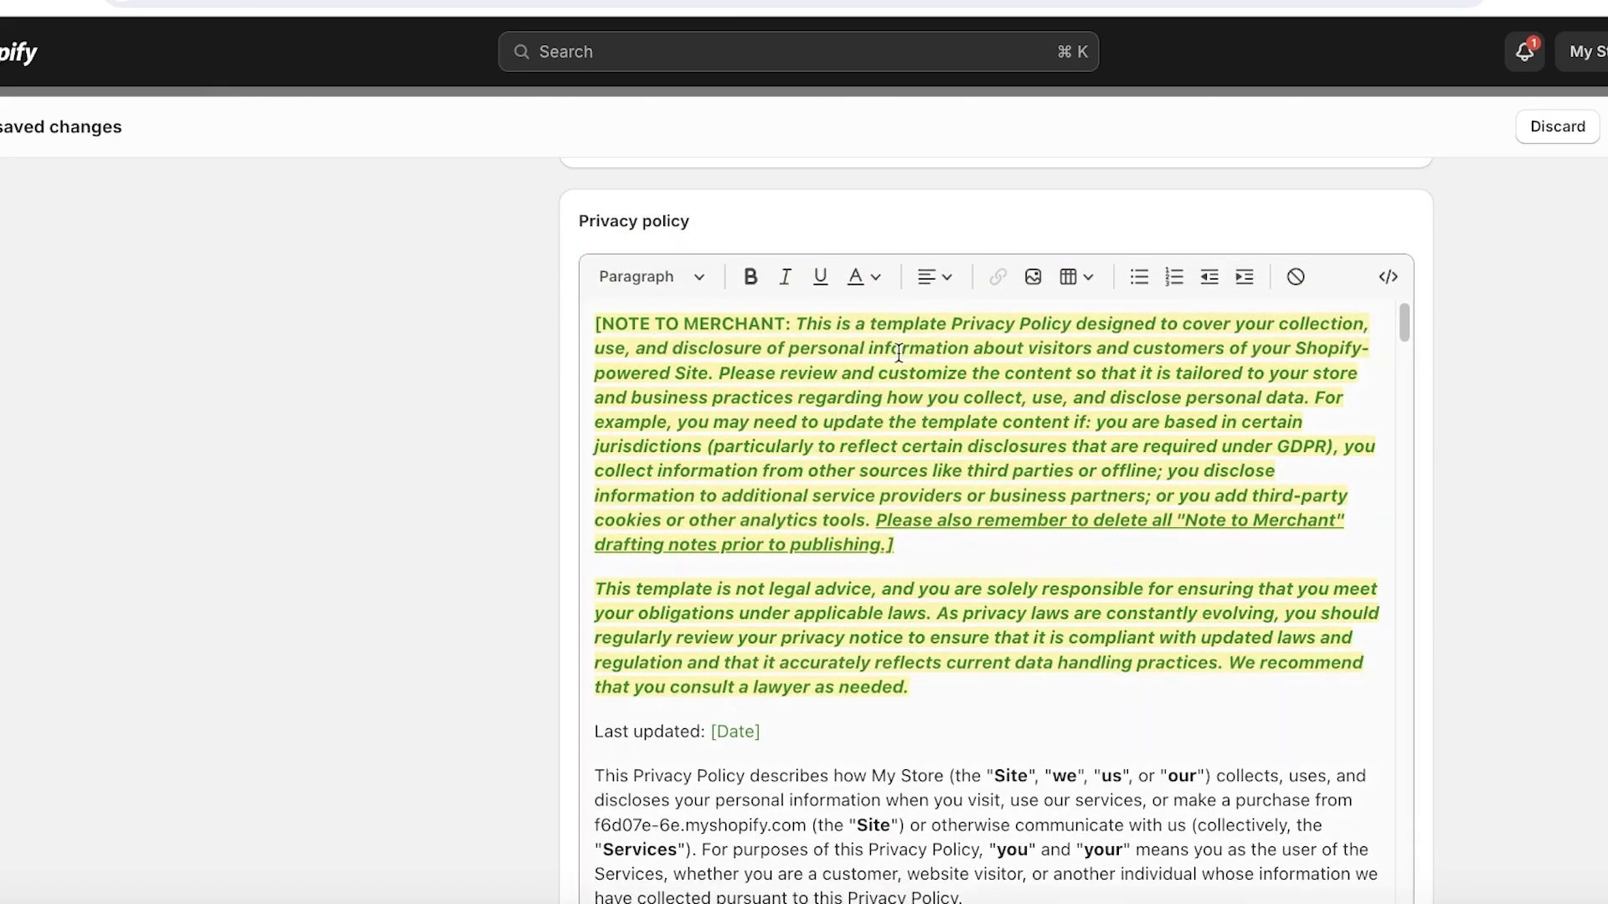
pyautogui.scroll(15, 899, 351)
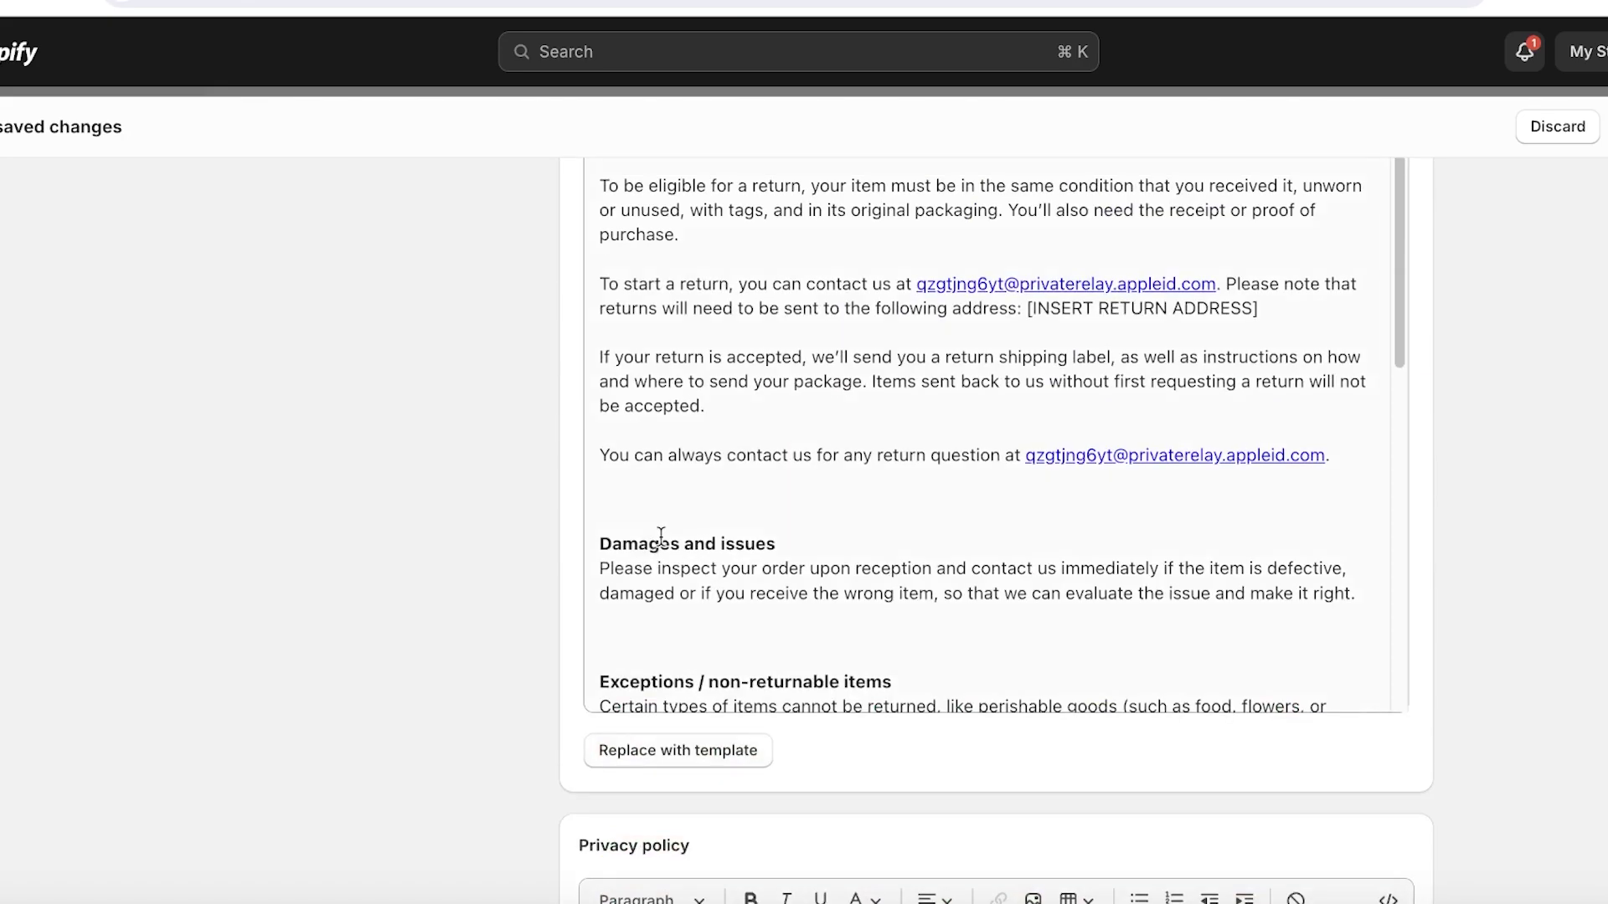
pyautogui.scroll(-5, 836, 409)
pyautogui.scroll(-1, 837, 409)
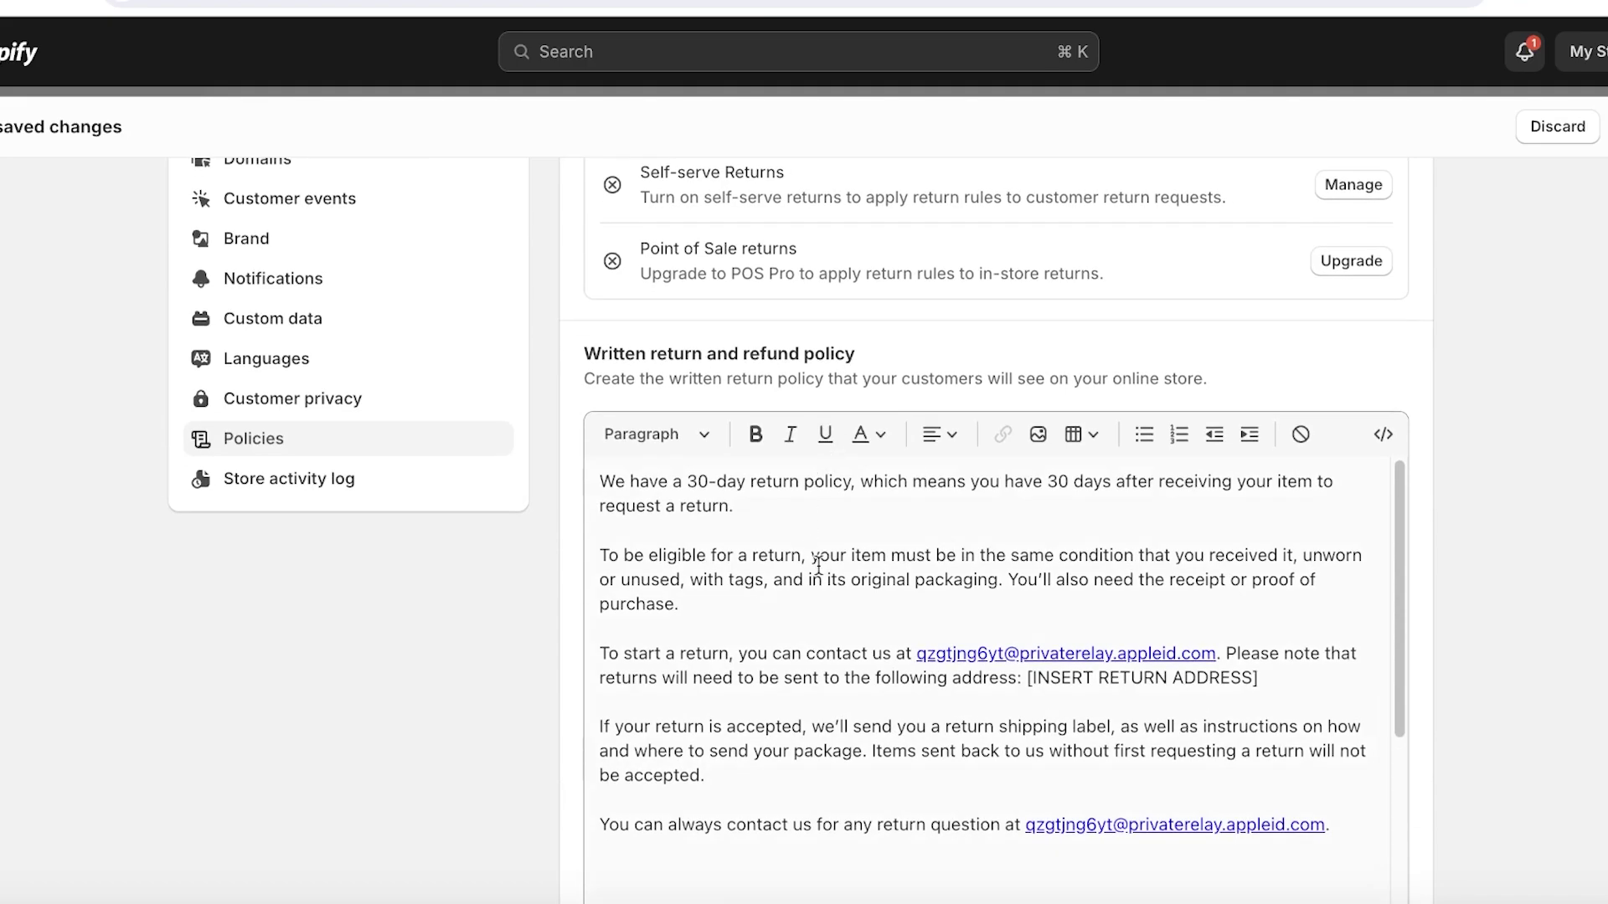
# Check the return address placeholder and shipping policy, then save the policies with Cmd+S
pyautogui.moveTo(1030, 677); pyautogui.dragTo(1246, 698)
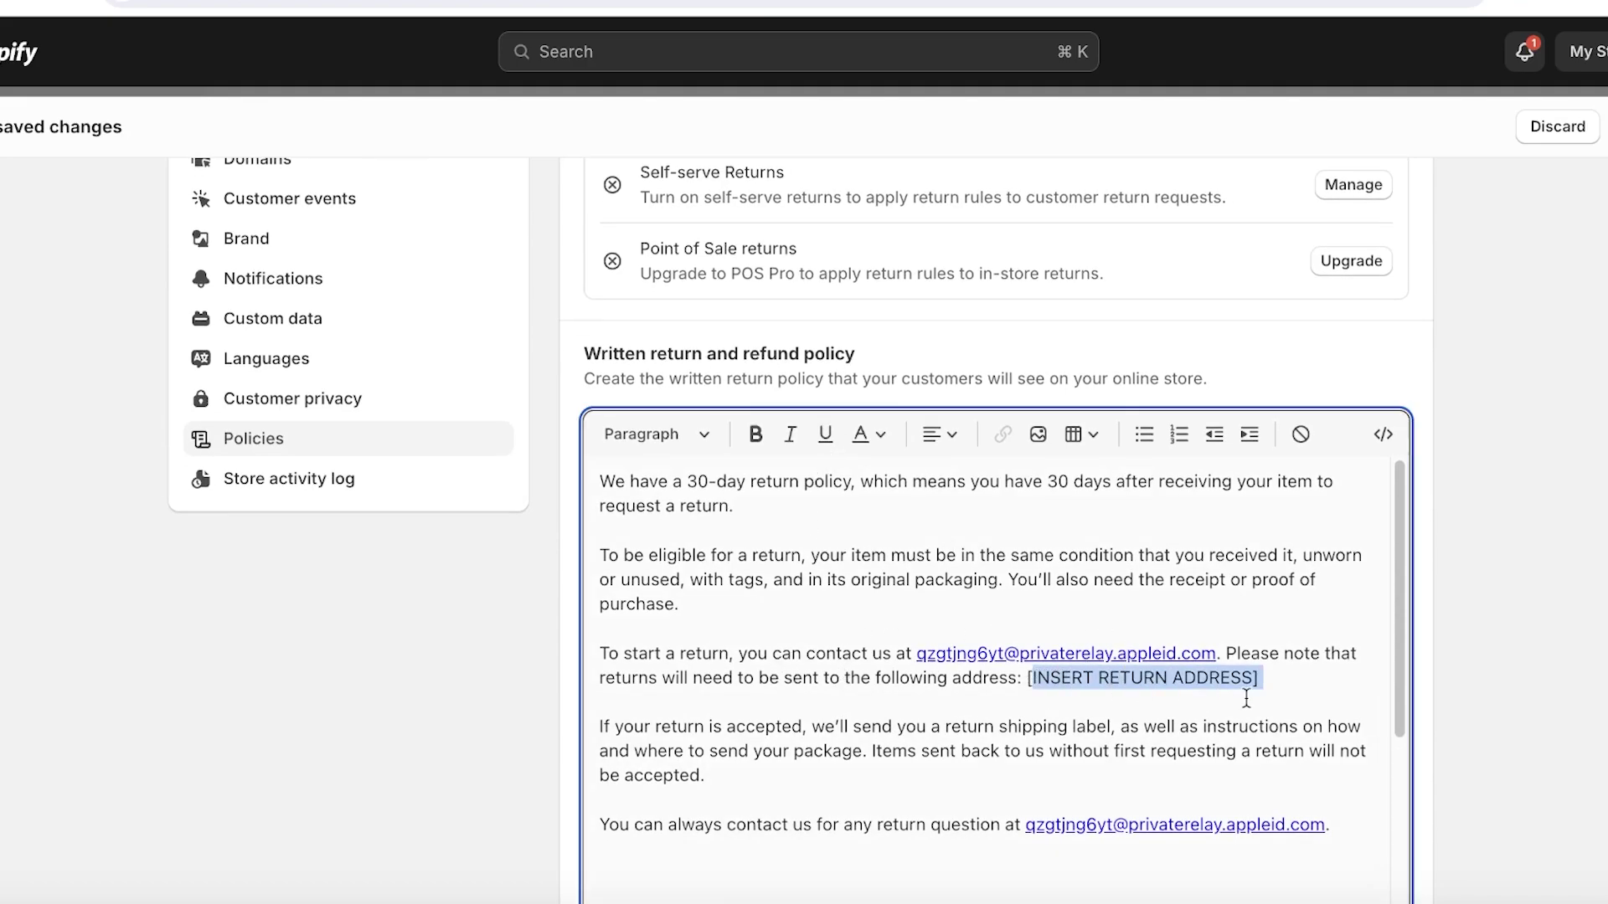
pyautogui.scroll(-15, 1206, 851)
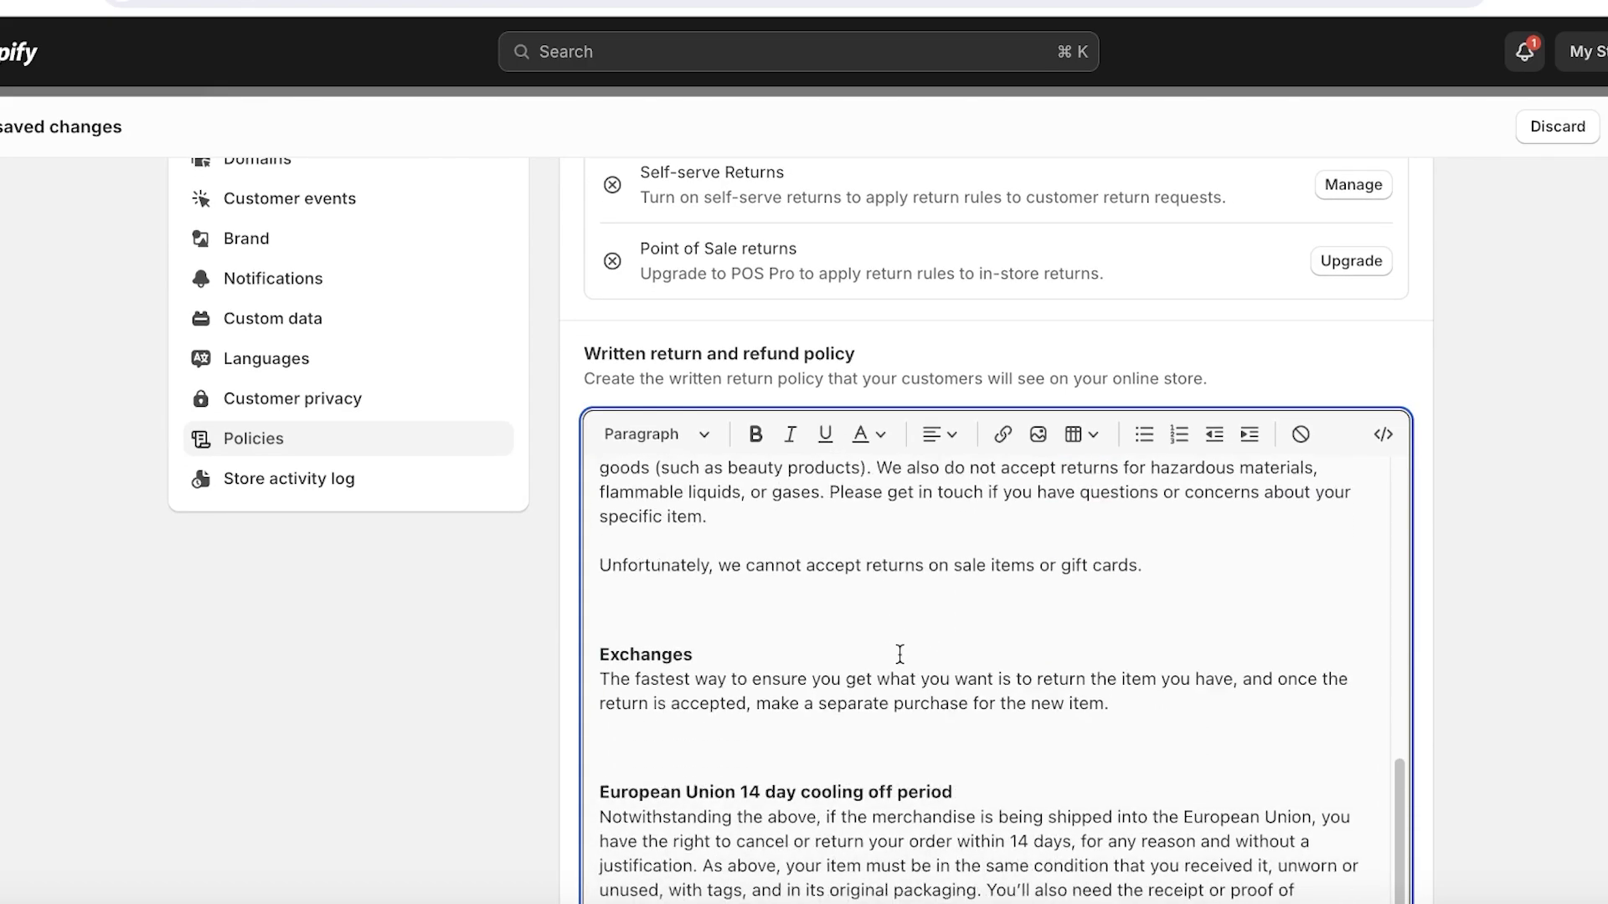
pyautogui.scroll(-10, 1545, 472)
pyautogui.scroll(8, 1059, 473)
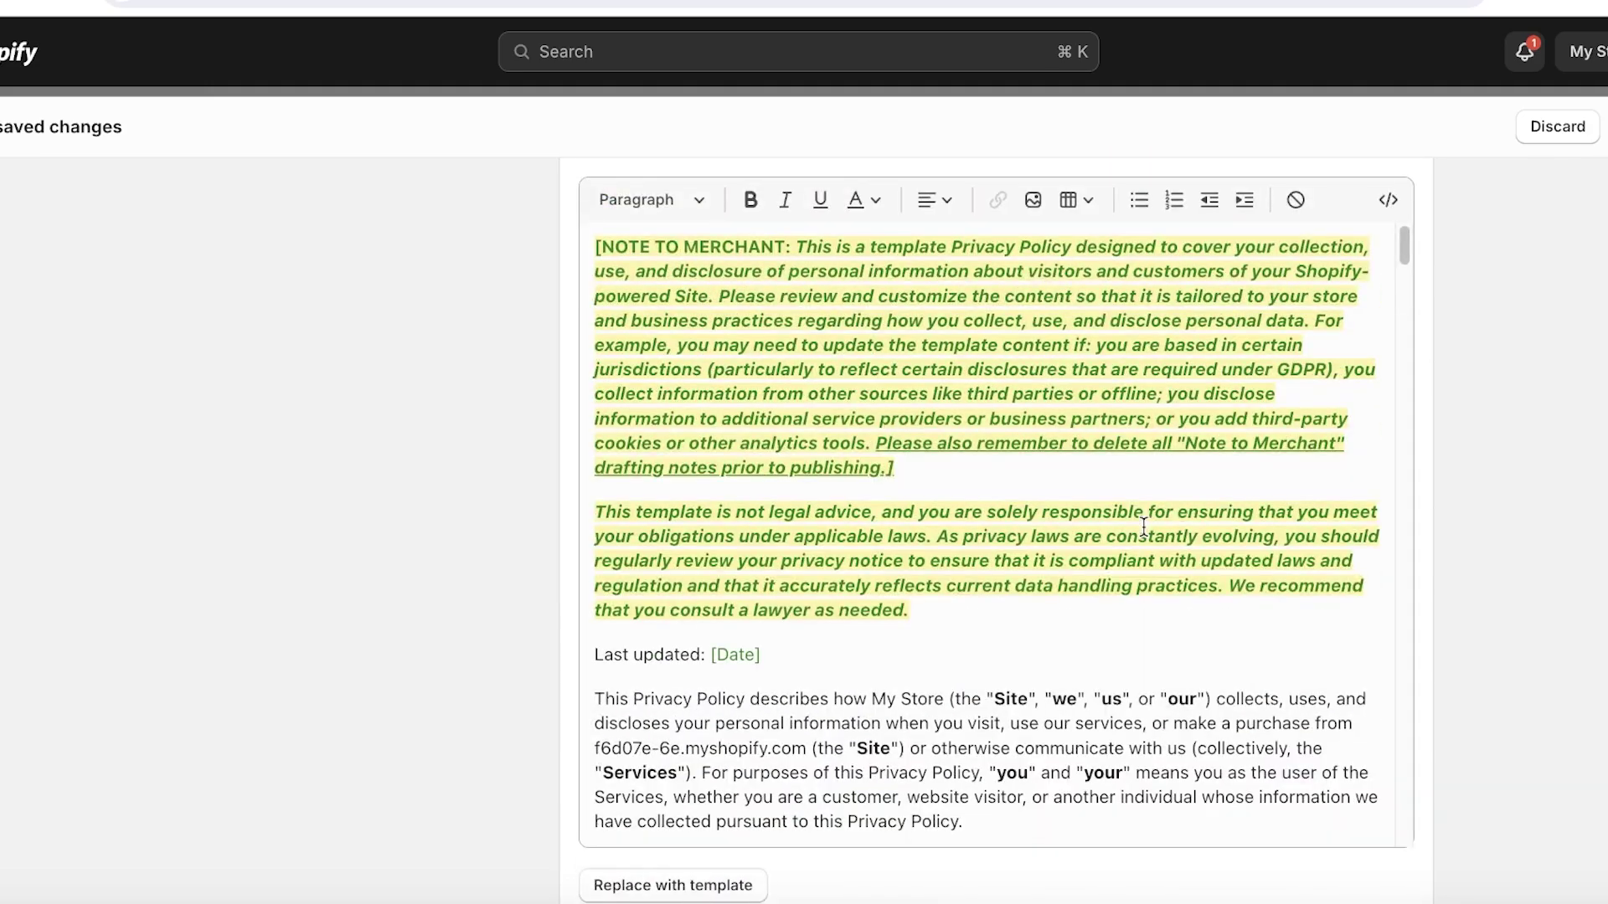
pyautogui.scroll(-5, 1058, 473)
pyautogui.scroll(-5, 1058, 473)
pyautogui.scroll(-12, 1475, 485)
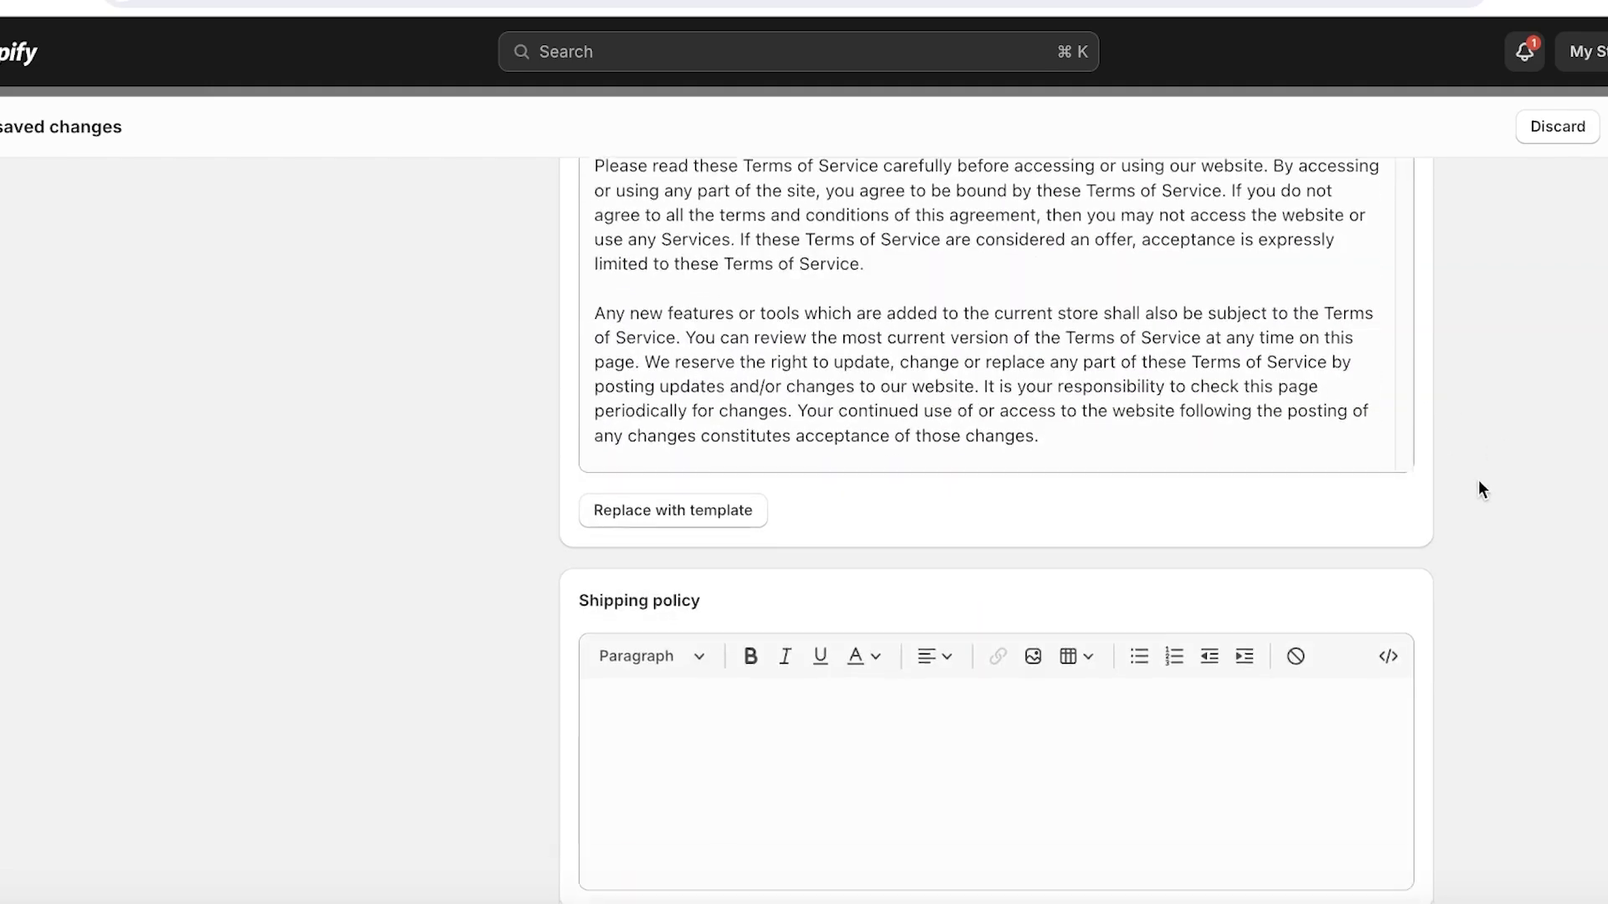
pyautogui.scroll(2, 924, 327)
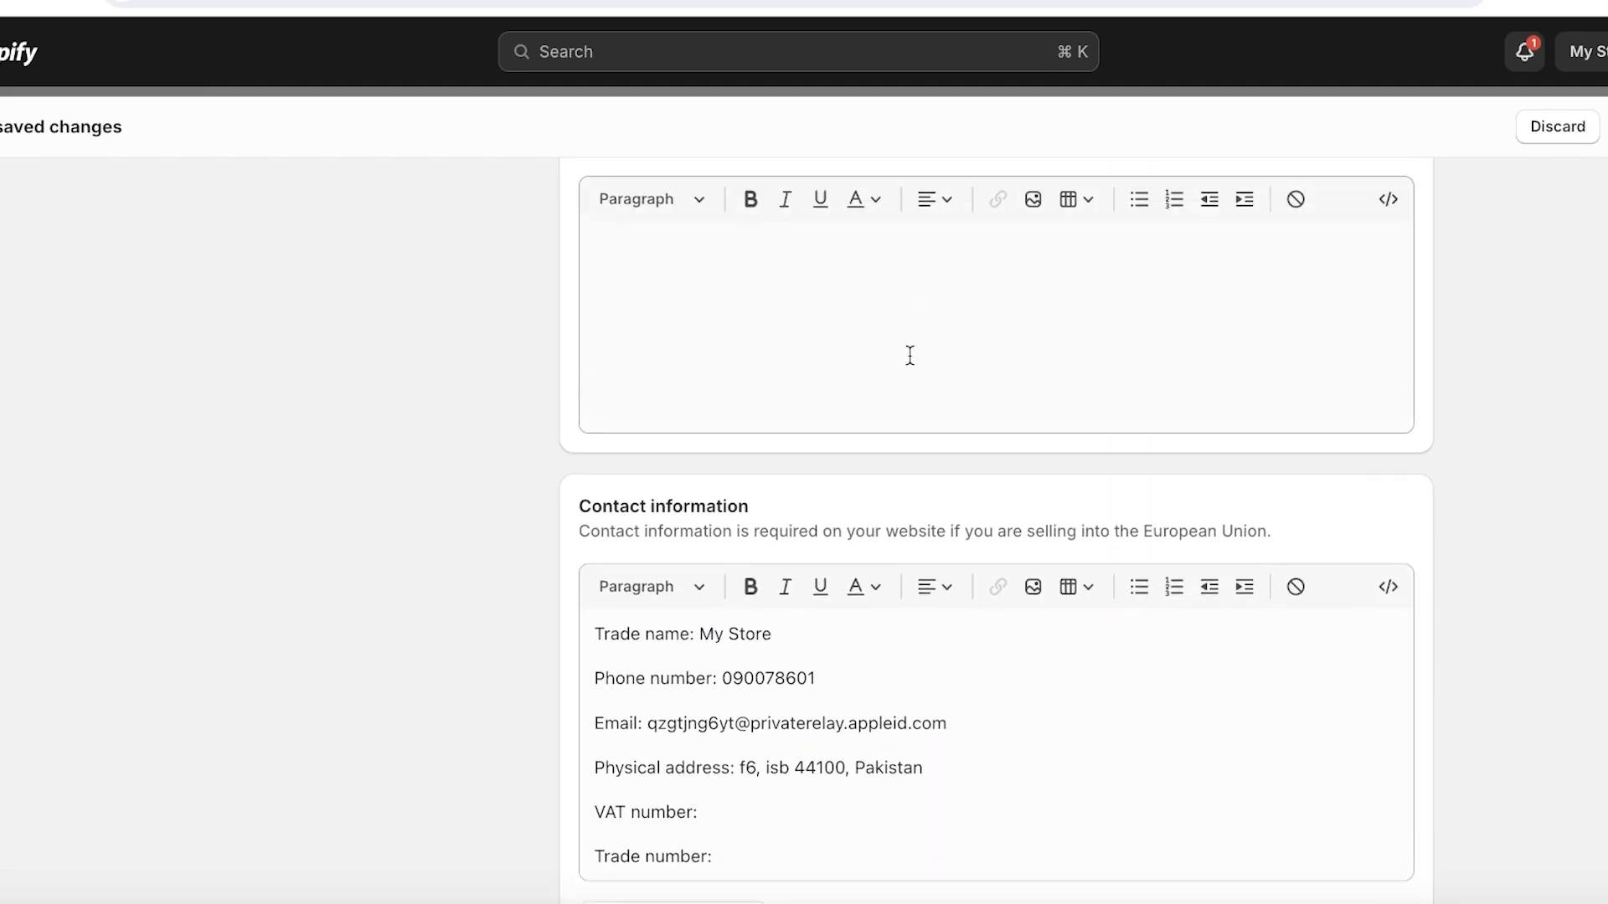
pyautogui.click(911, 356)
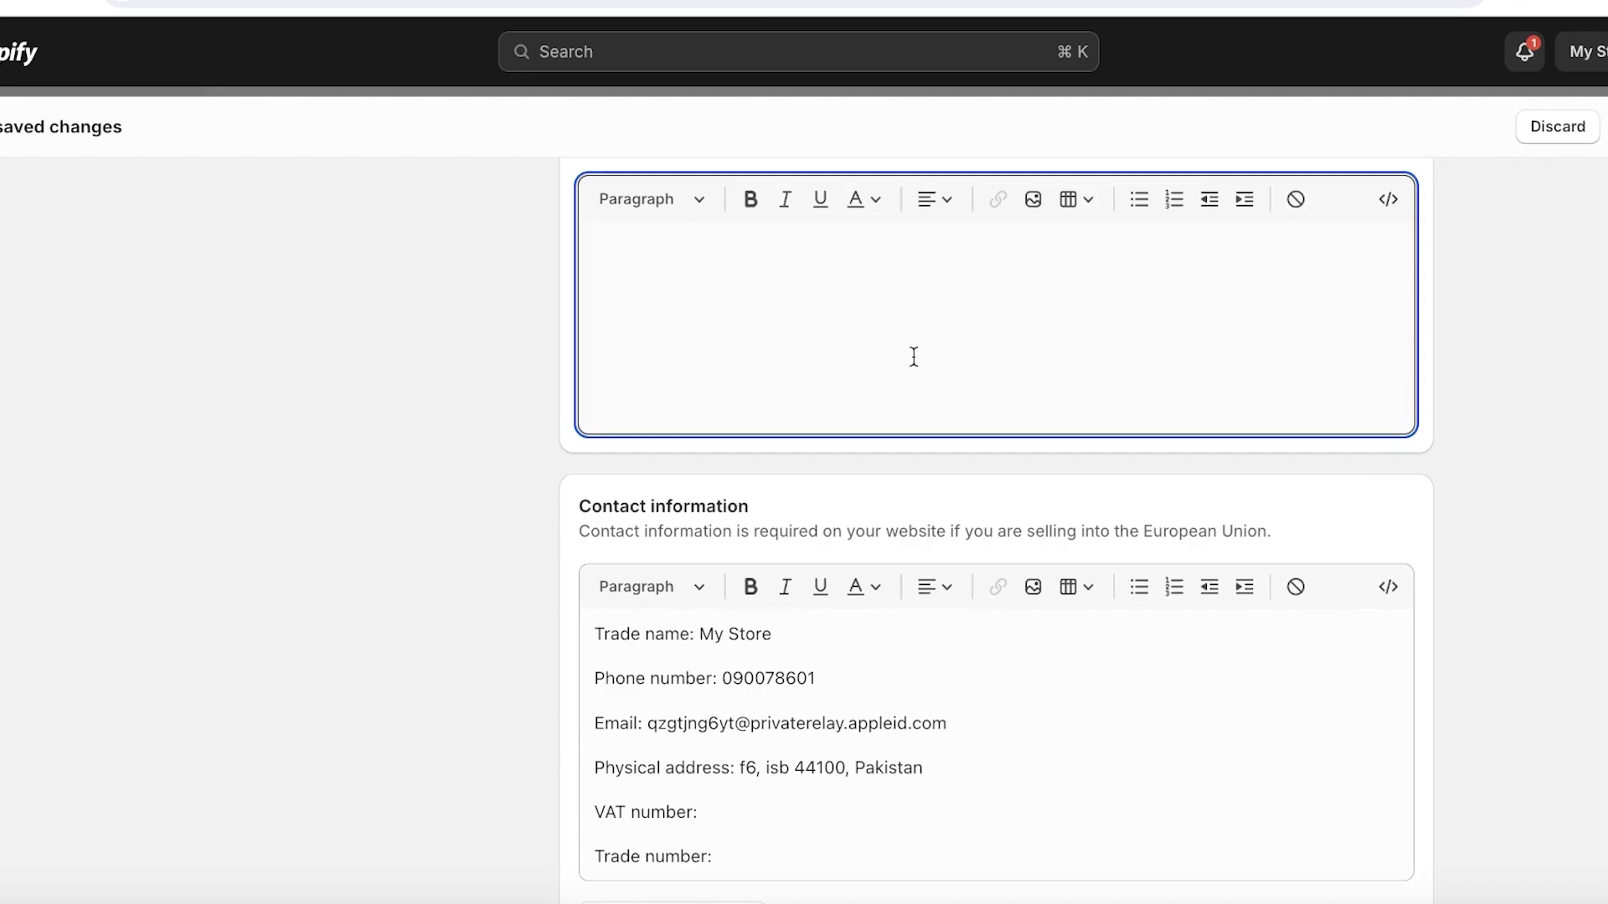
pyautogui.scroll(1, 894, 391)
pyautogui.scroll(-4, 847, 438)
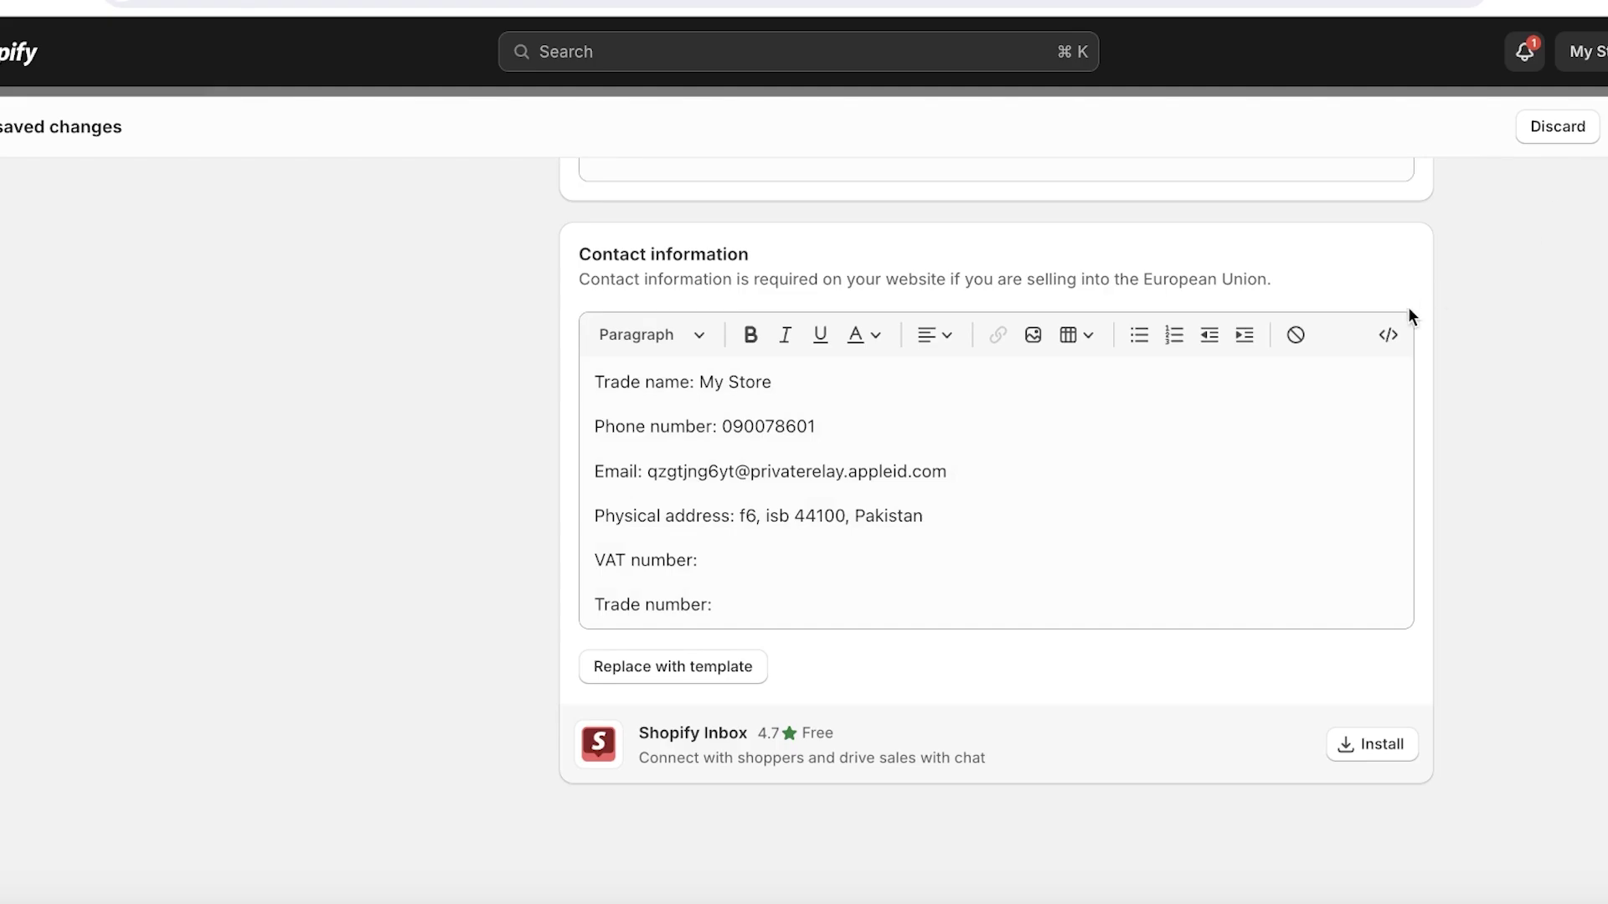
pyautogui.press('super+s')
pyautogui.scroll(8, 961, 451)
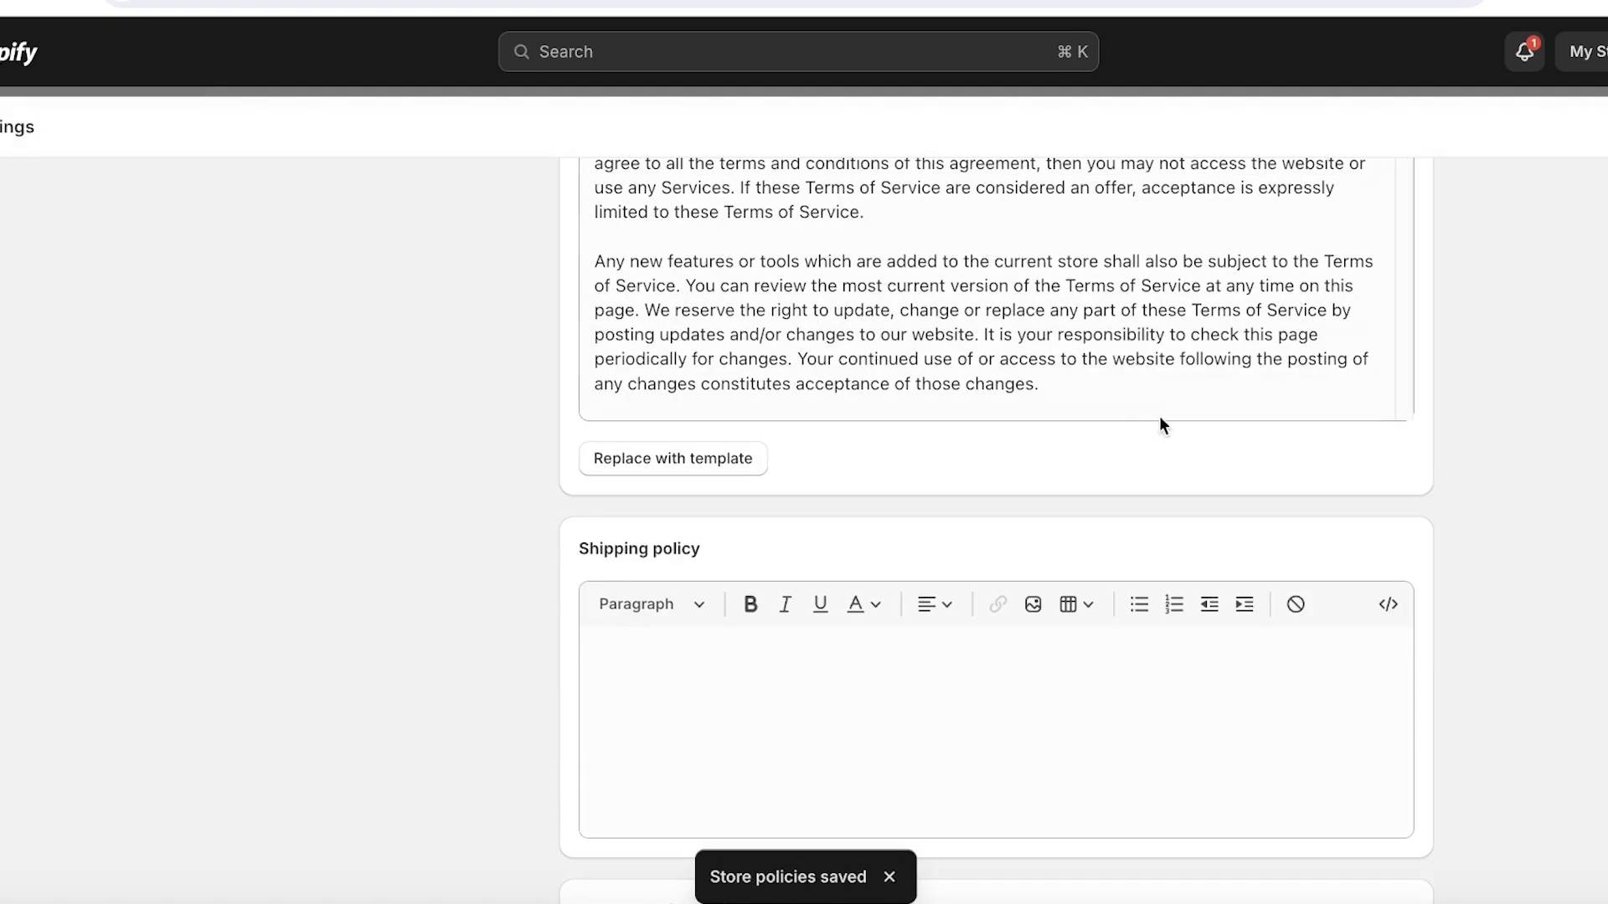
pyautogui.scroll(7, 1161, 418)
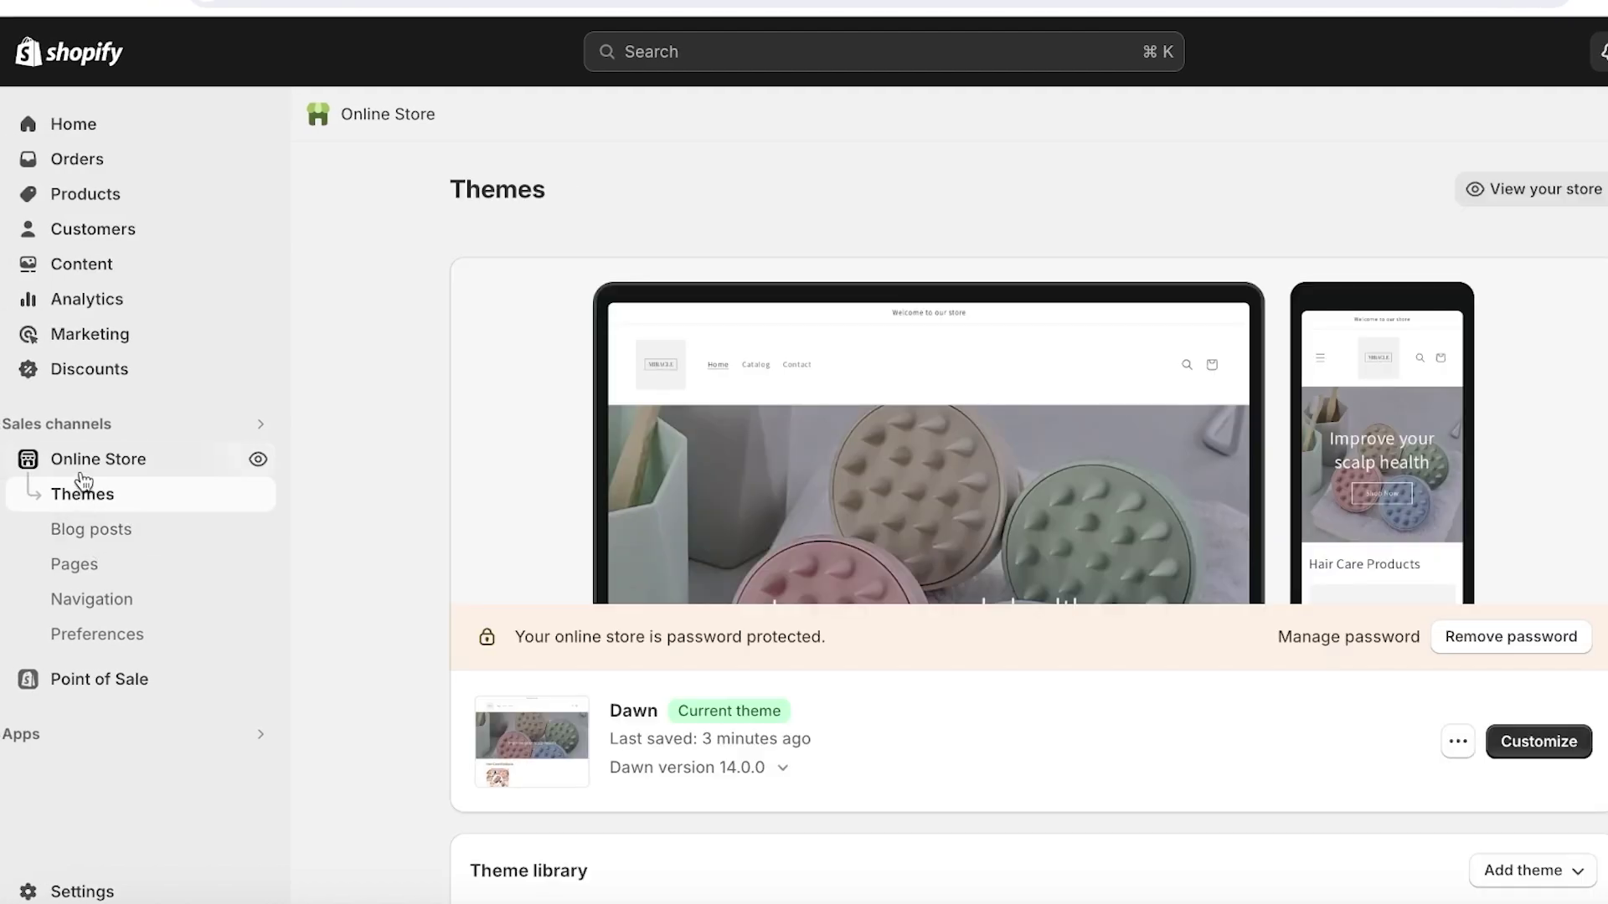
# Open the Footer menu and add Contact Information and Privacy Policy policy links
pyautogui.click(93, 600)
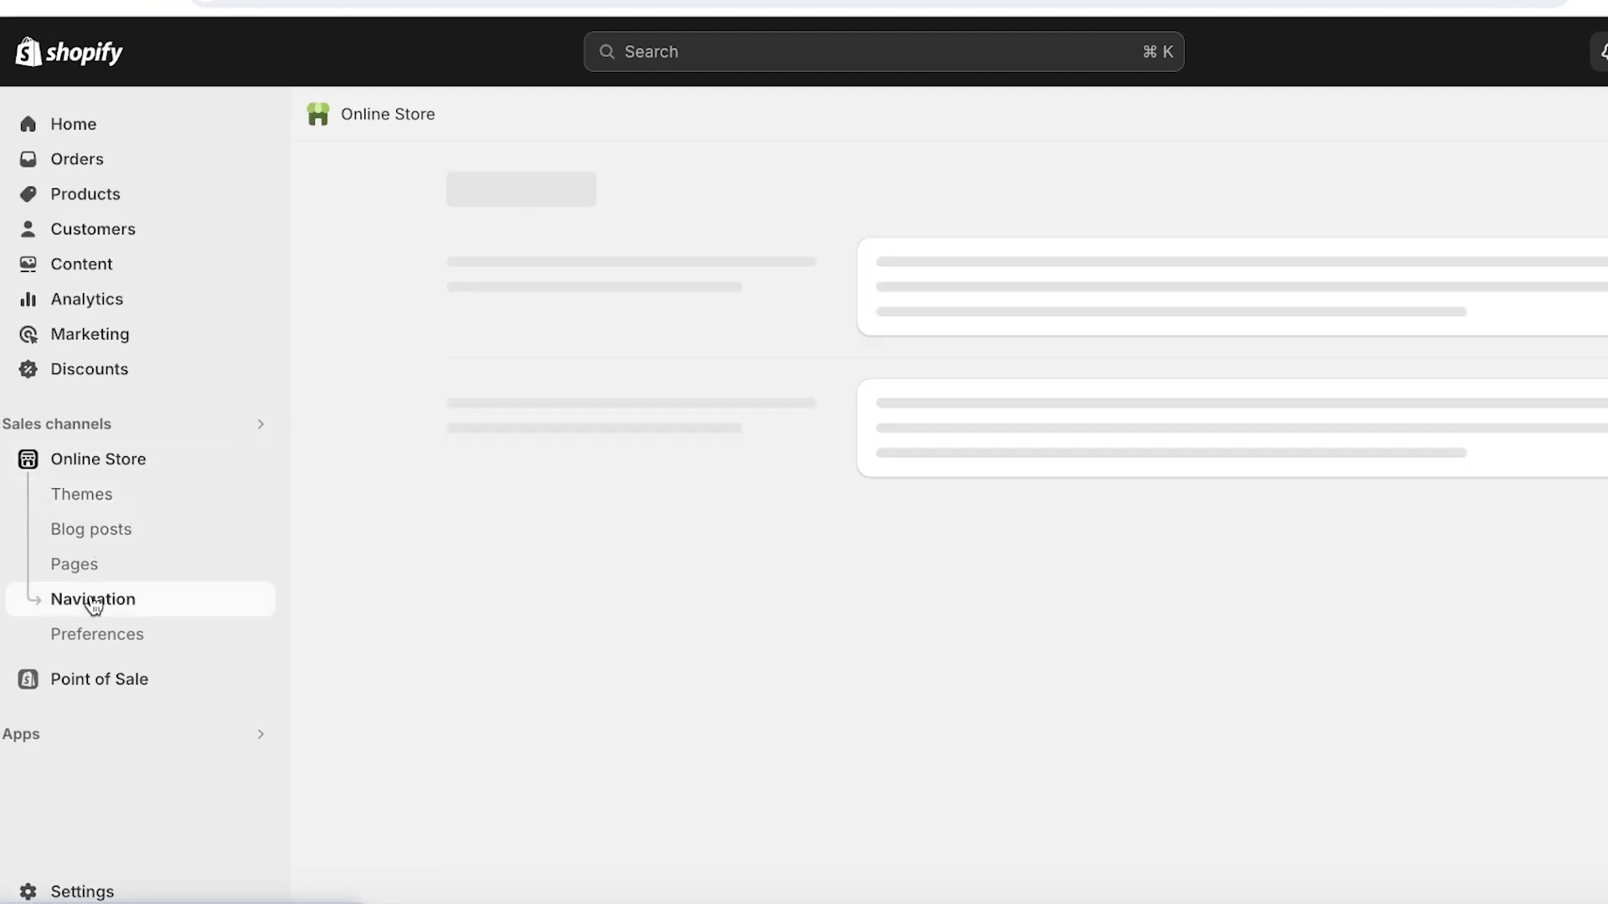
pyautogui.click(911, 551)
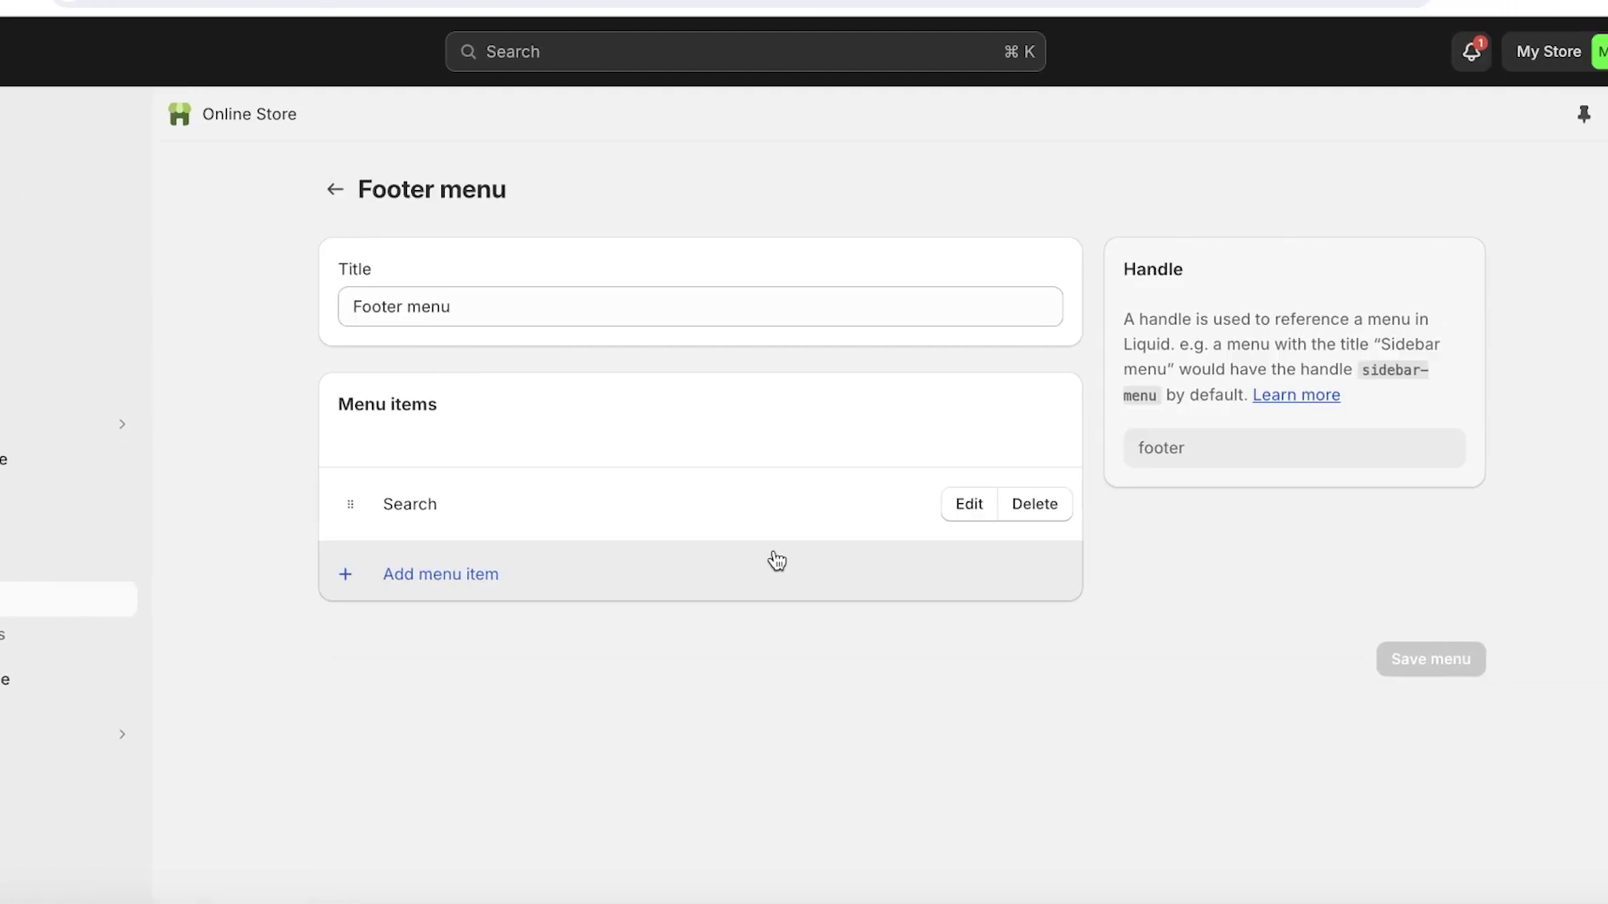
pyautogui.click(358, 575)
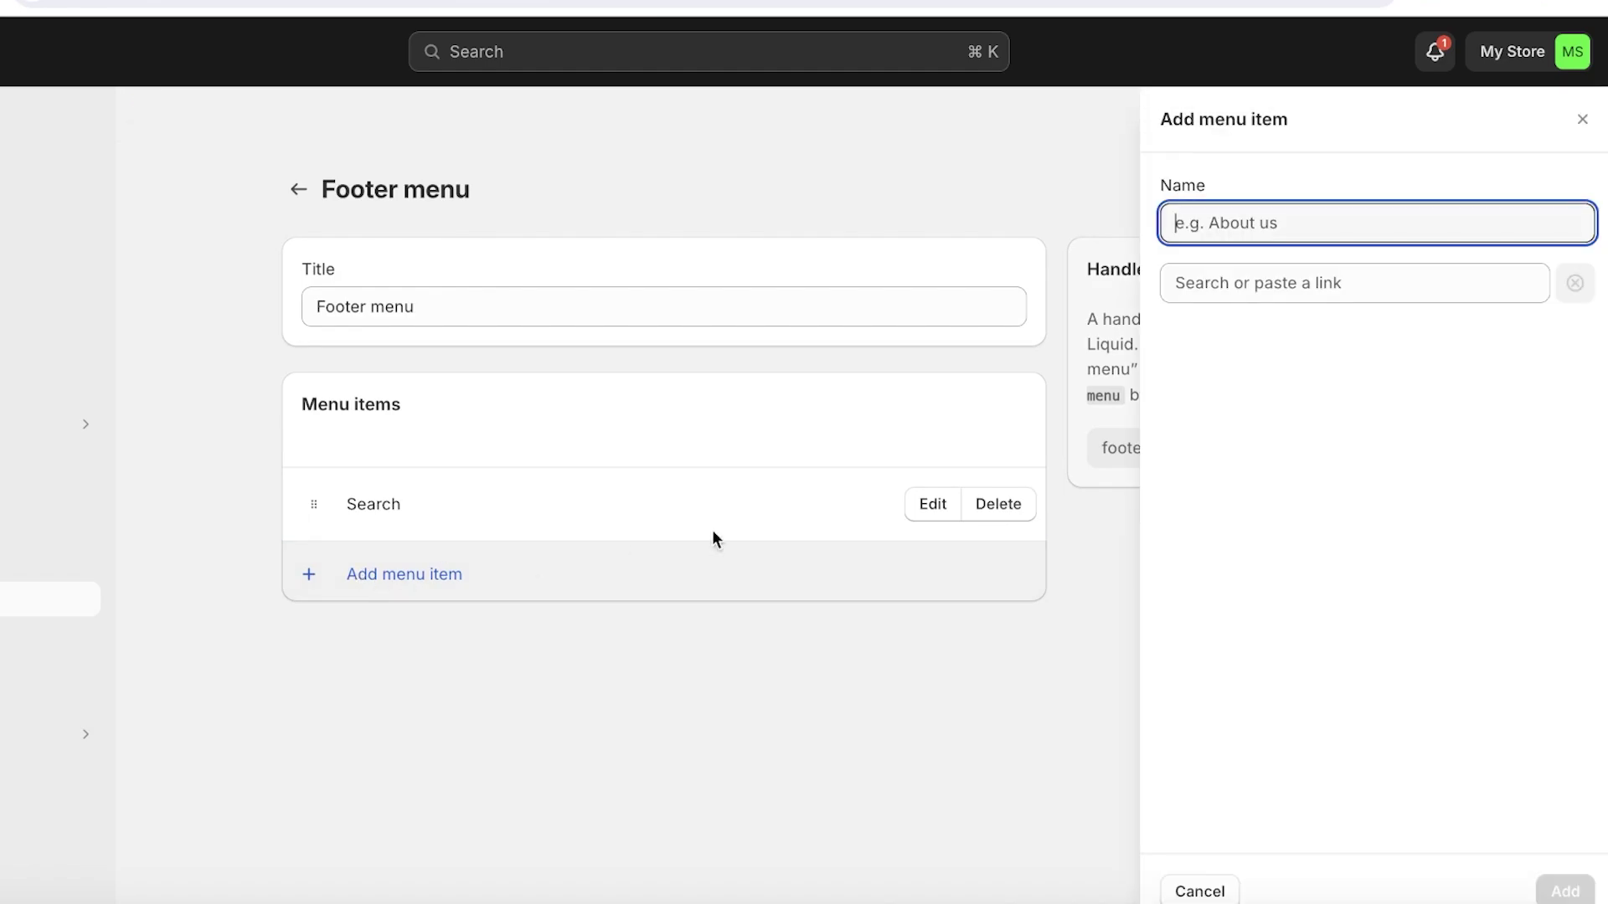
pyautogui.click(1228, 289)
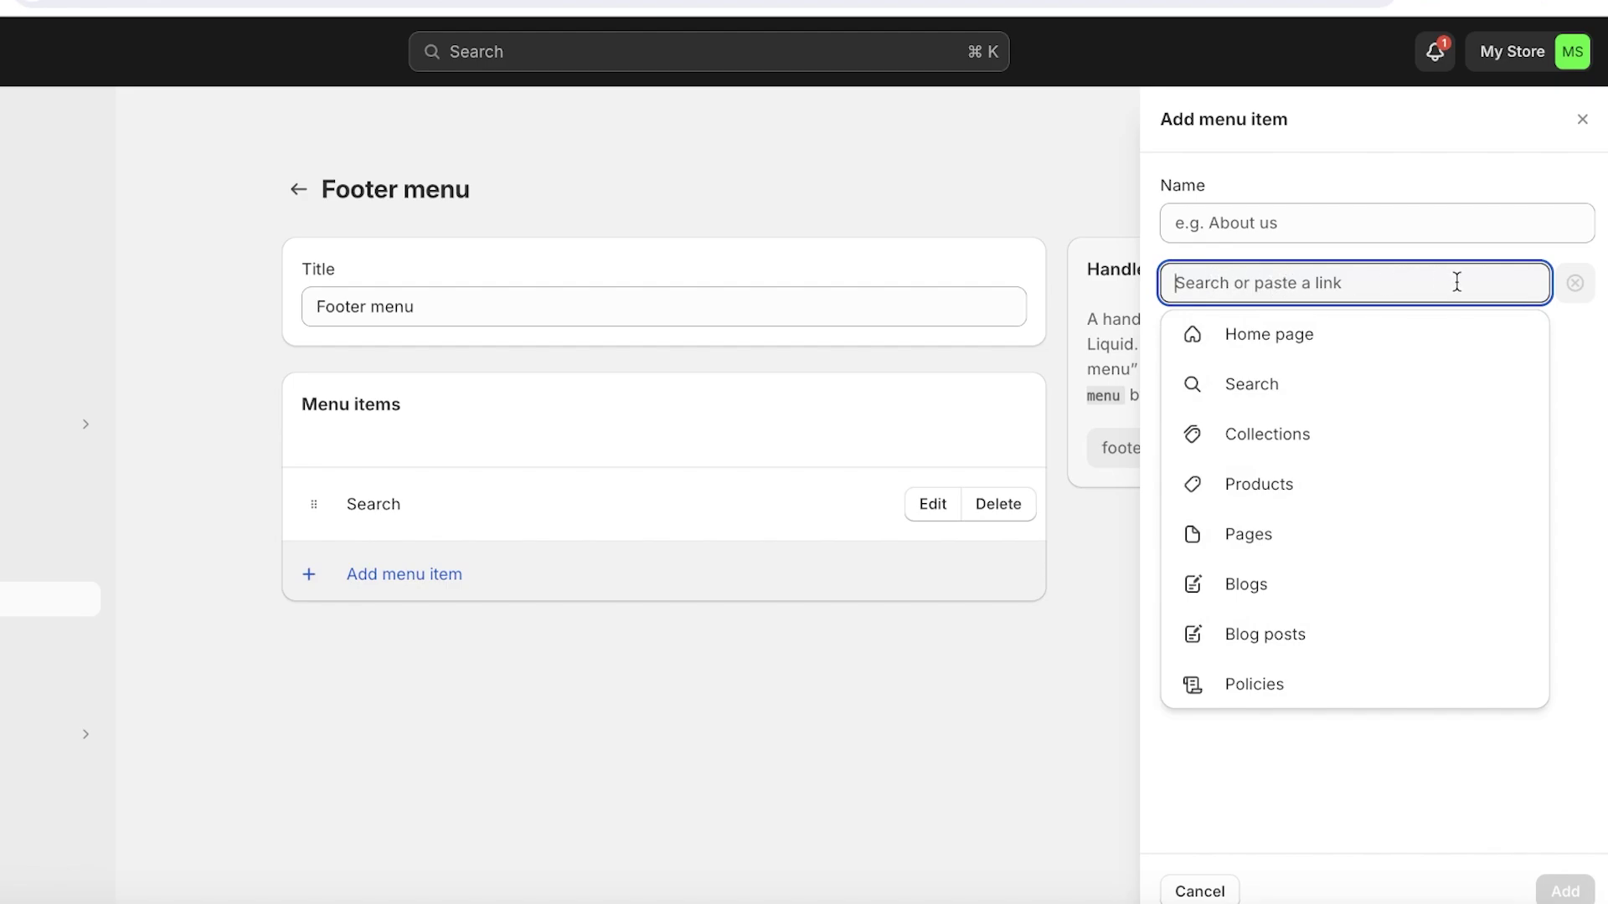
pyautogui.click(1340, 685)
pyautogui.click(1245, 373)
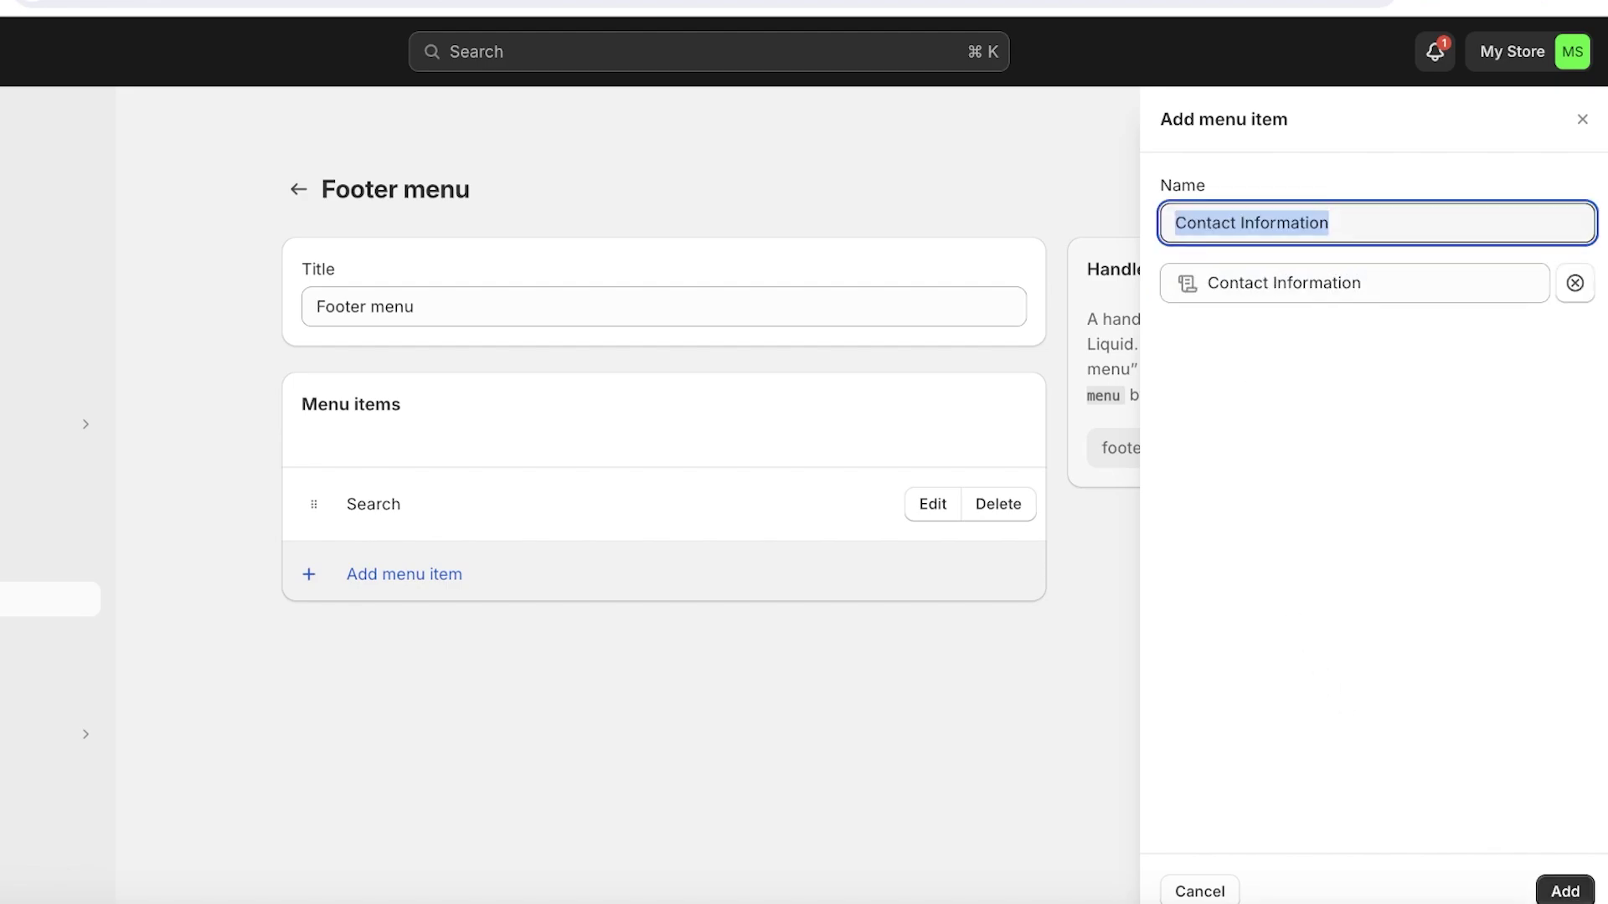
pyautogui.click(1565, 891)
pyautogui.click(419, 648)
pyautogui.click(1295, 283)
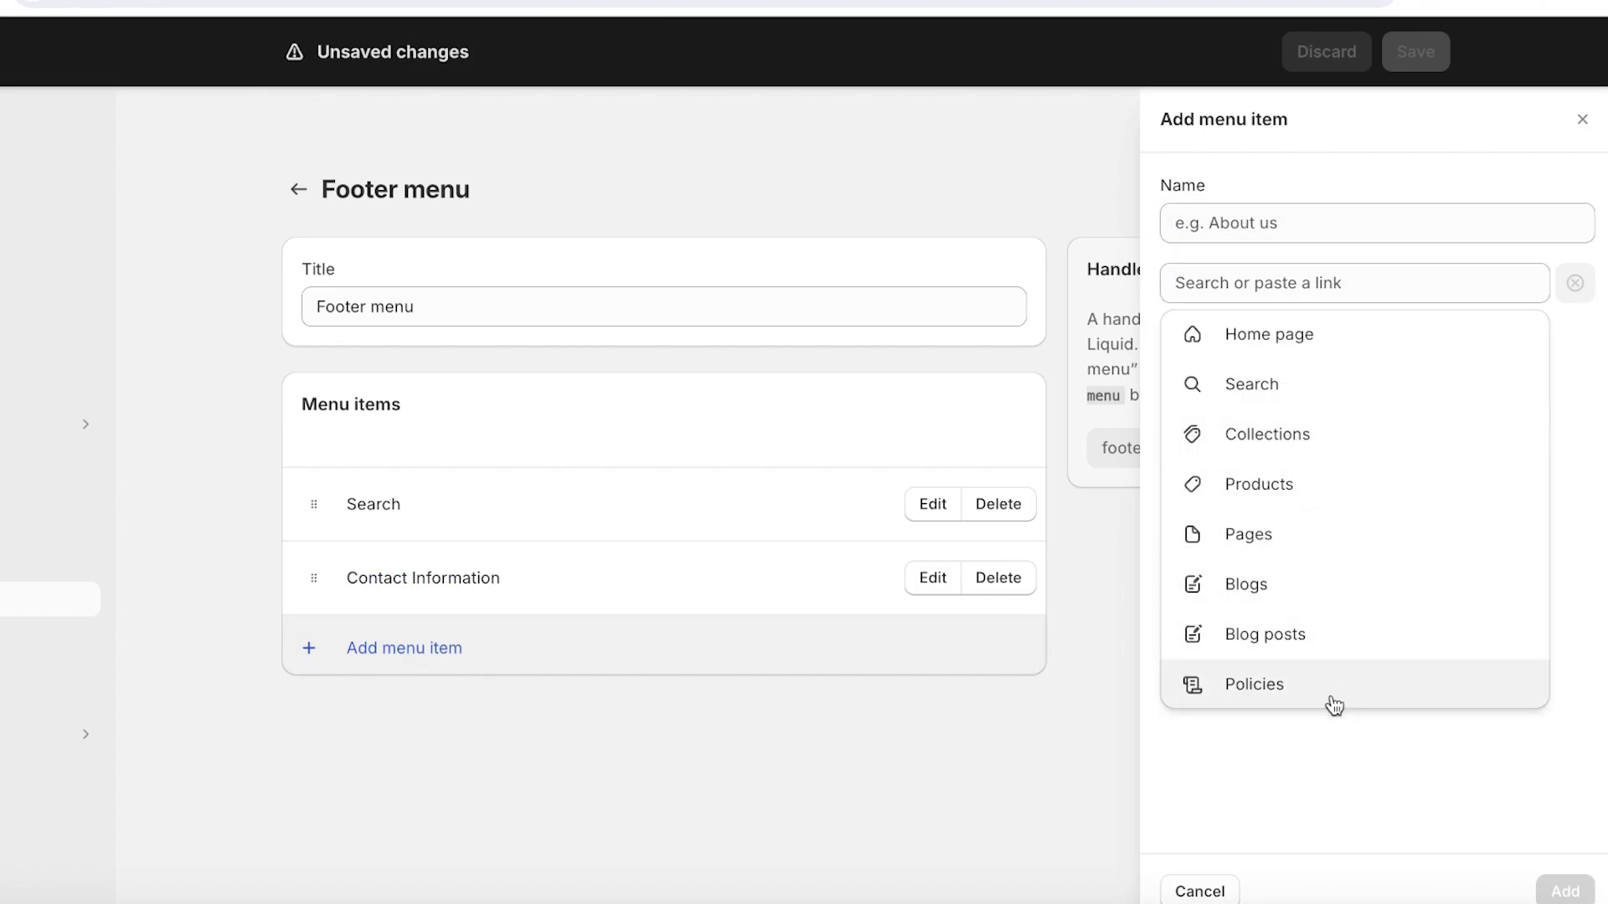
pyautogui.click(1334, 699)
pyautogui.click(1269, 428)
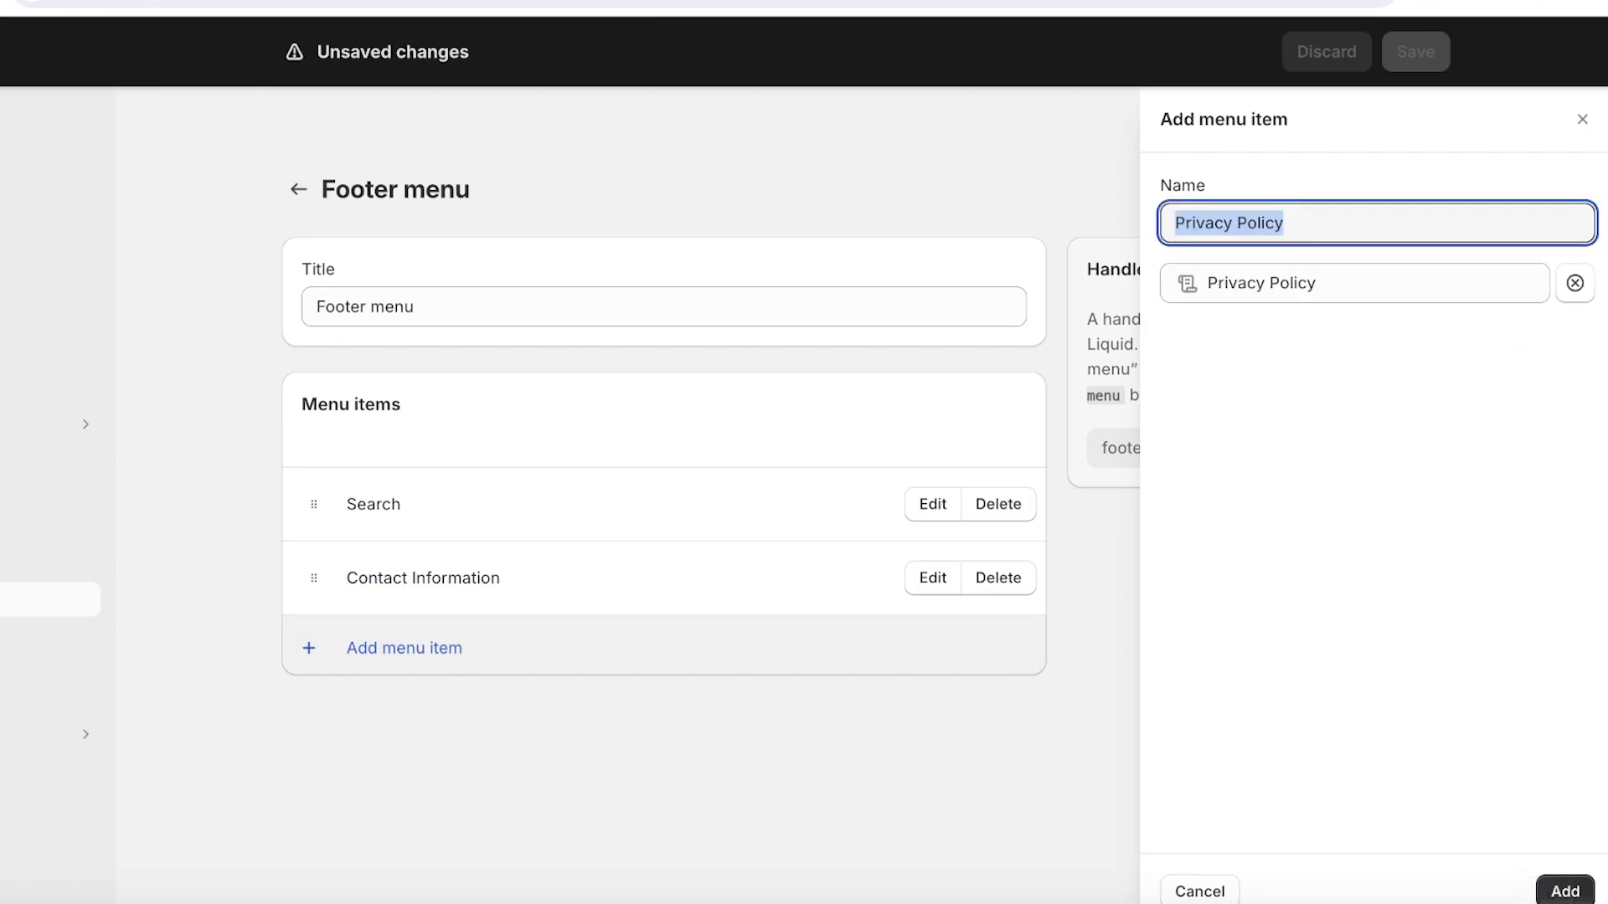
pyautogui.click(1565, 891)
# Add Refund Policy and Terms of Service links, then save the Footer menu
pyautogui.click(403, 722)
pyautogui.click(1230, 289)
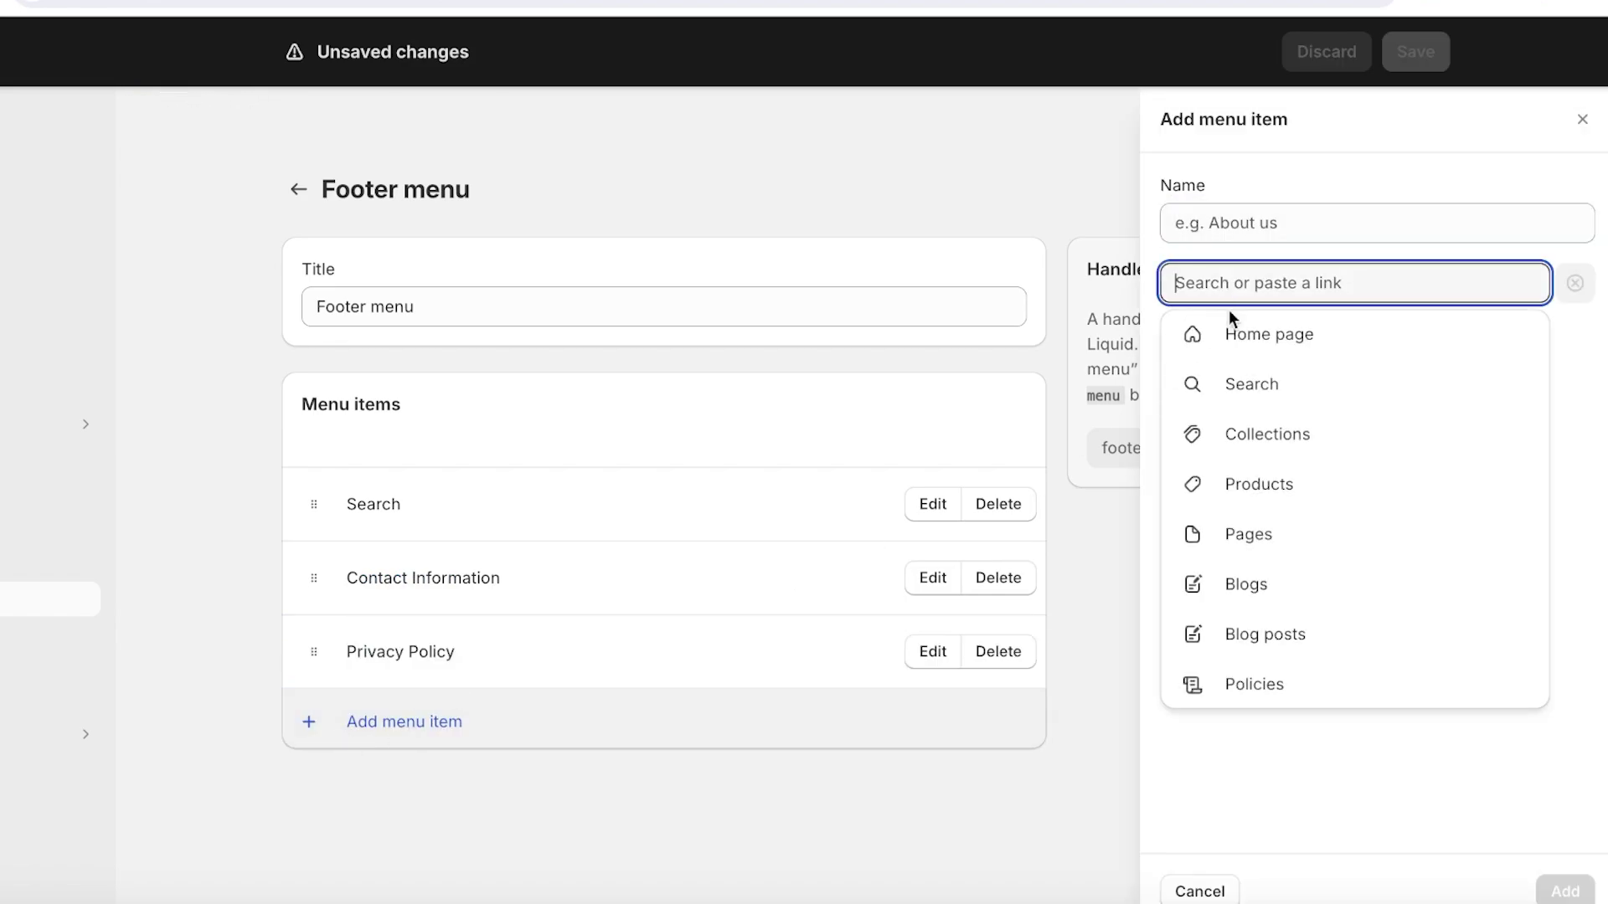
pyautogui.click(1283, 690)
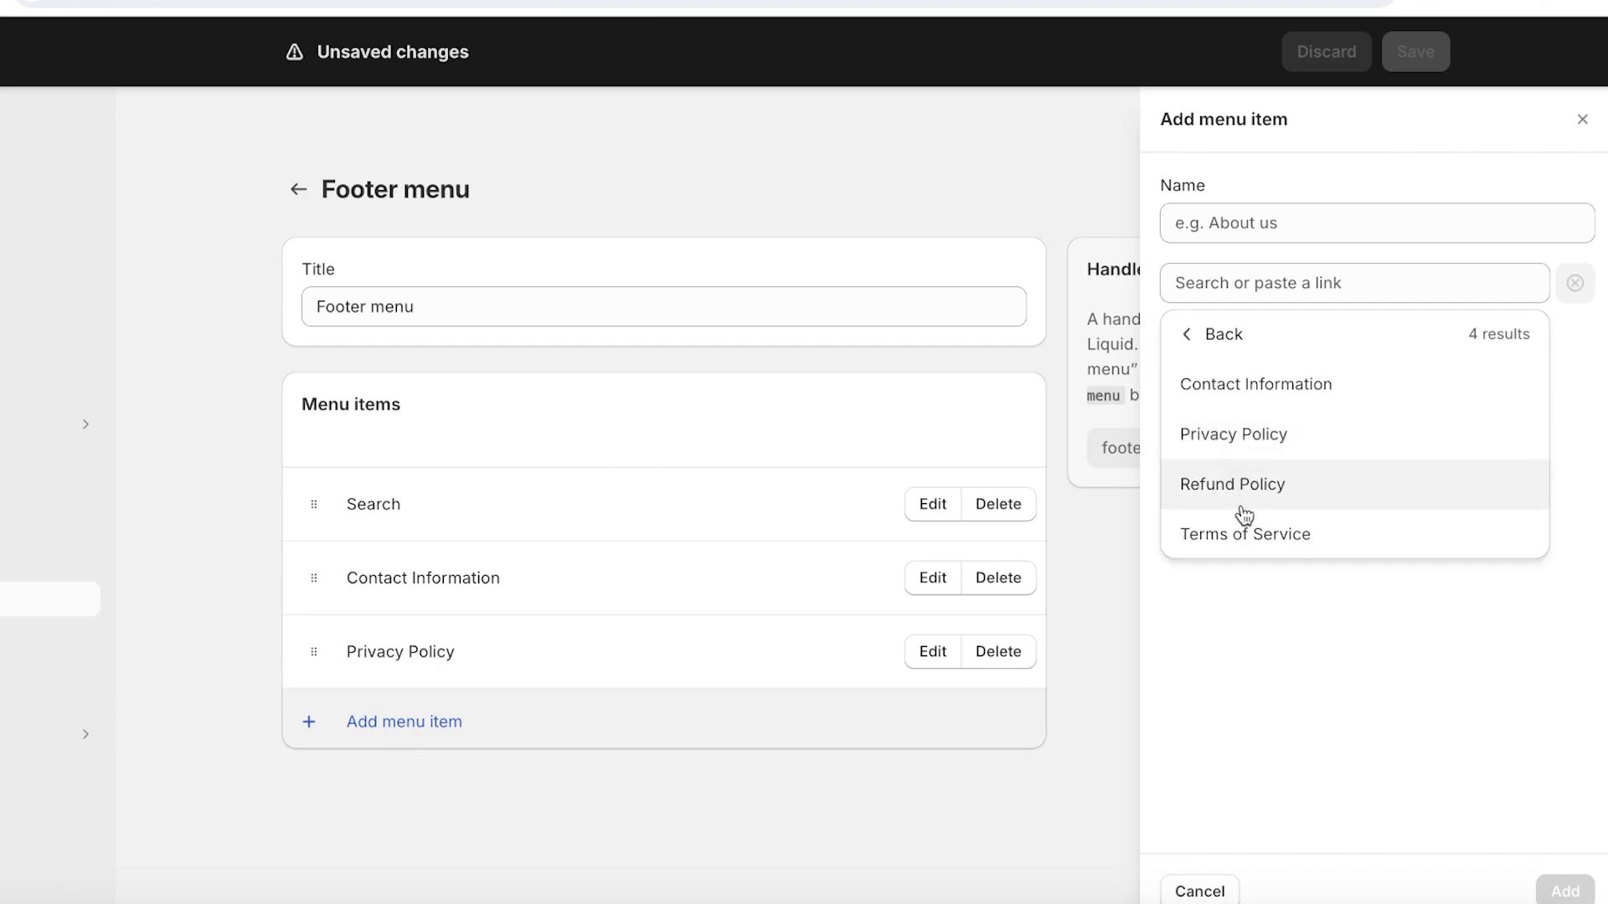
pyautogui.click(1232, 484)
pyautogui.click(1565, 891)
pyautogui.click(600, 798)
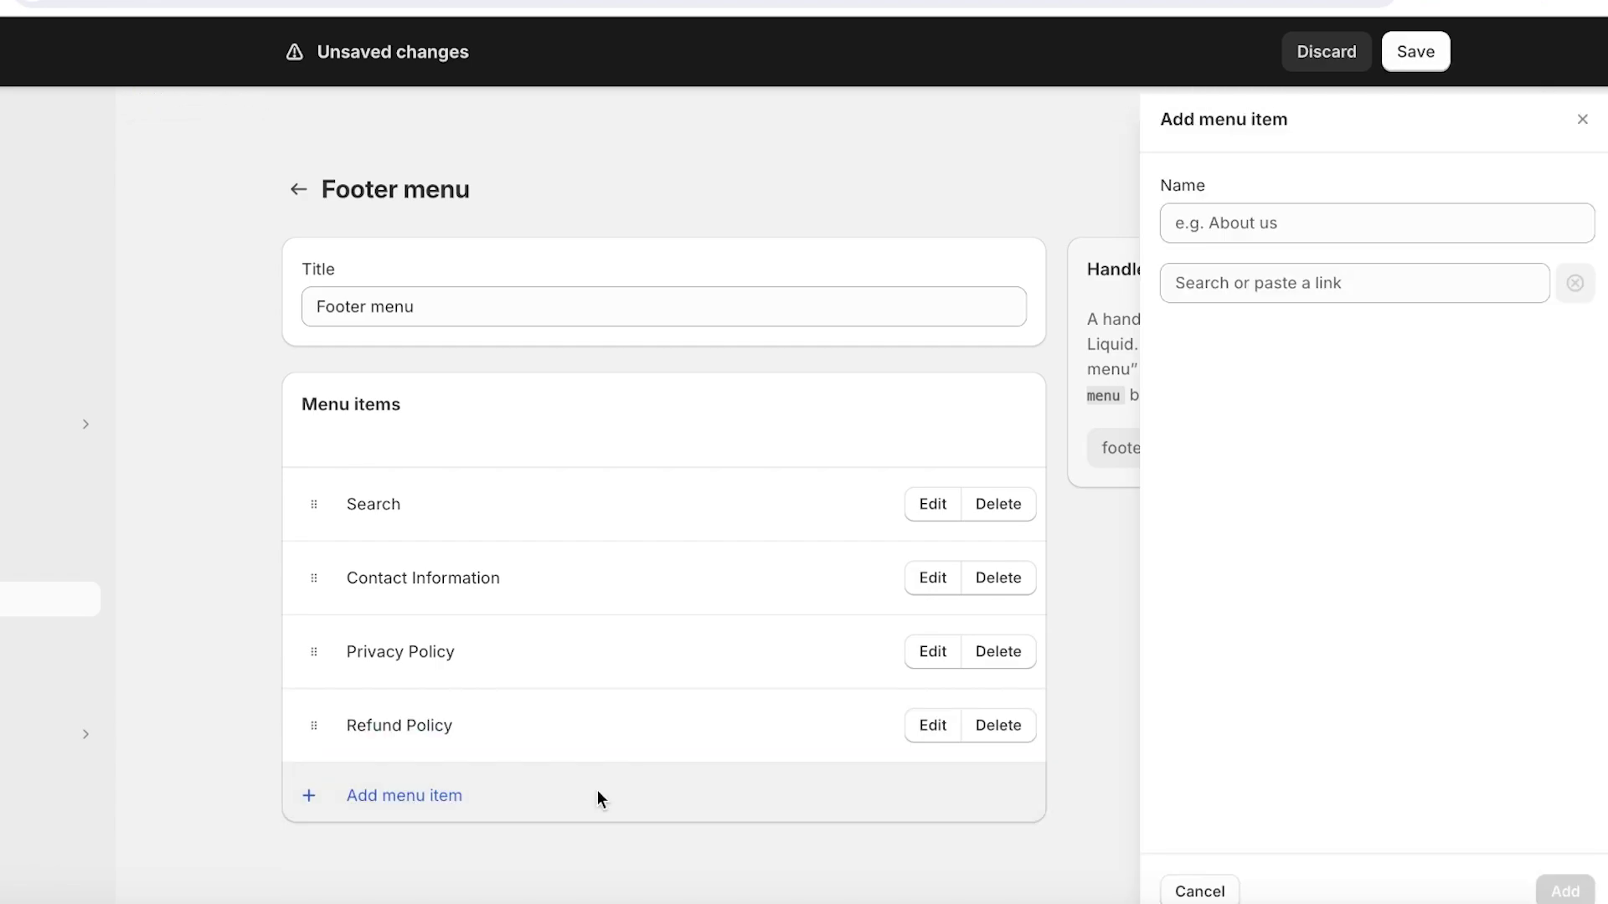
pyautogui.click(1364, 295)
pyautogui.click(1324, 693)
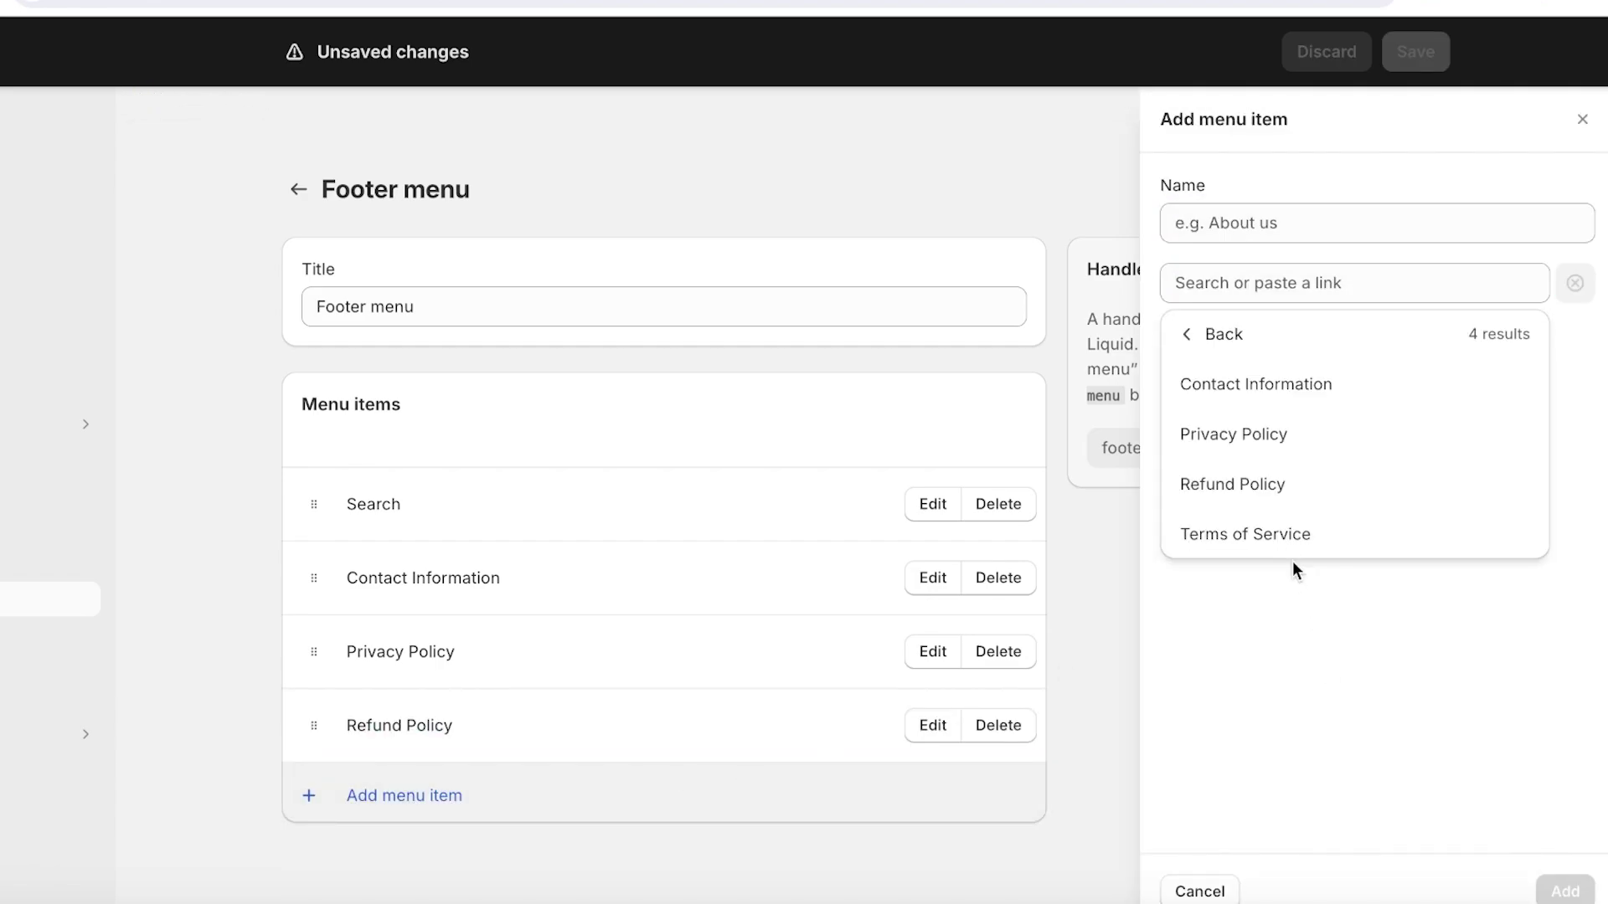
pyautogui.click(1286, 540)
pyautogui.click(1561, 888)
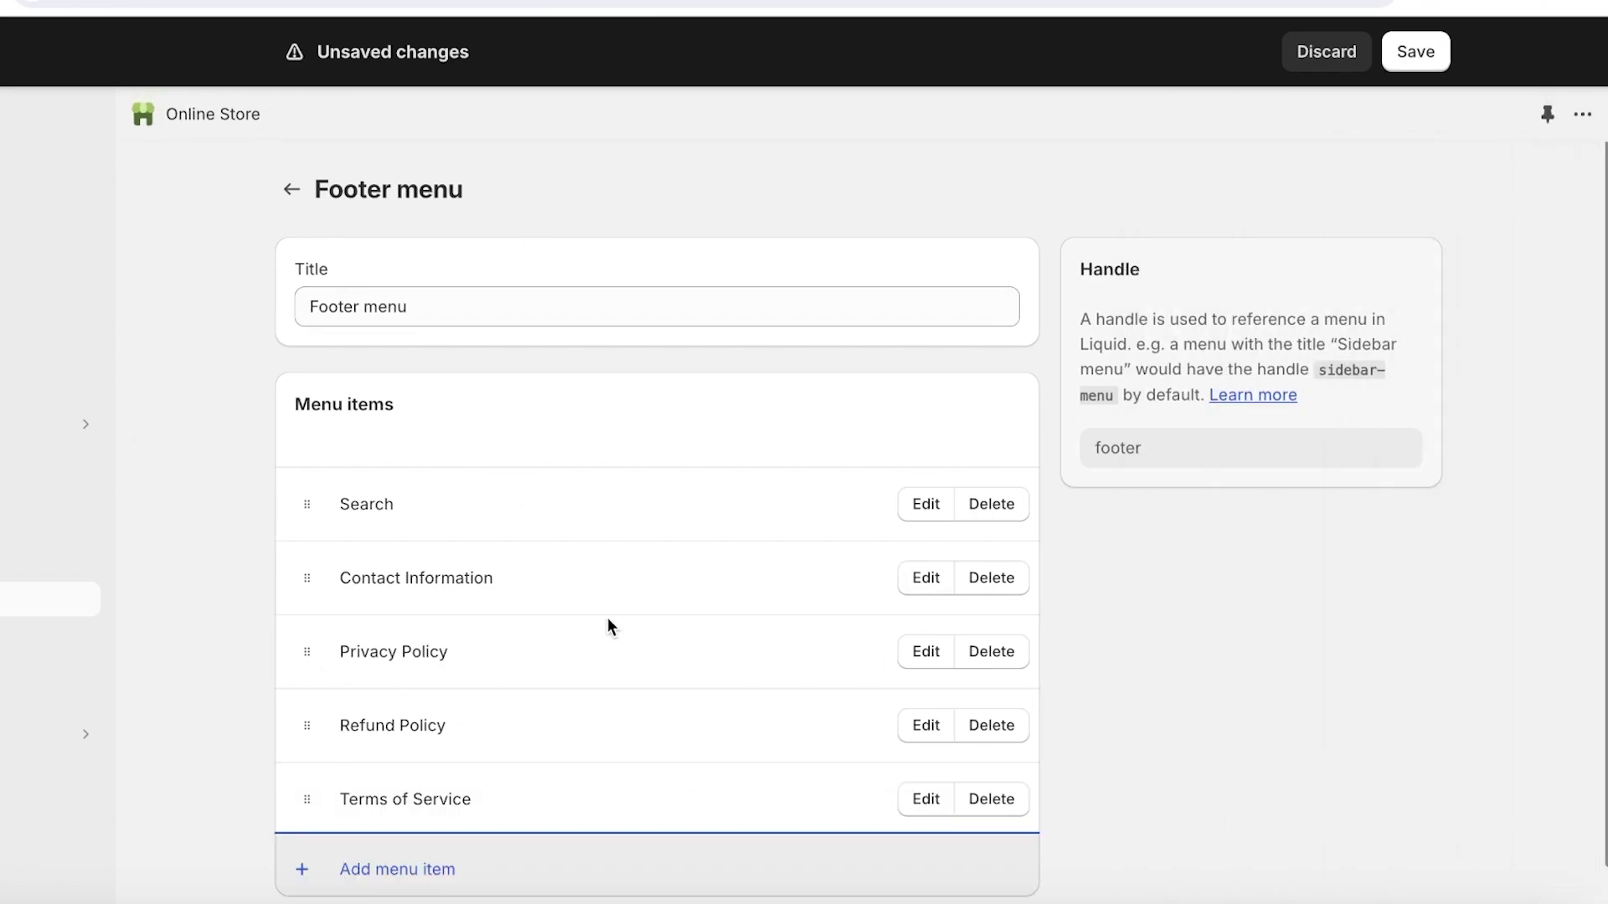
pyautogui.click(1415, 51)
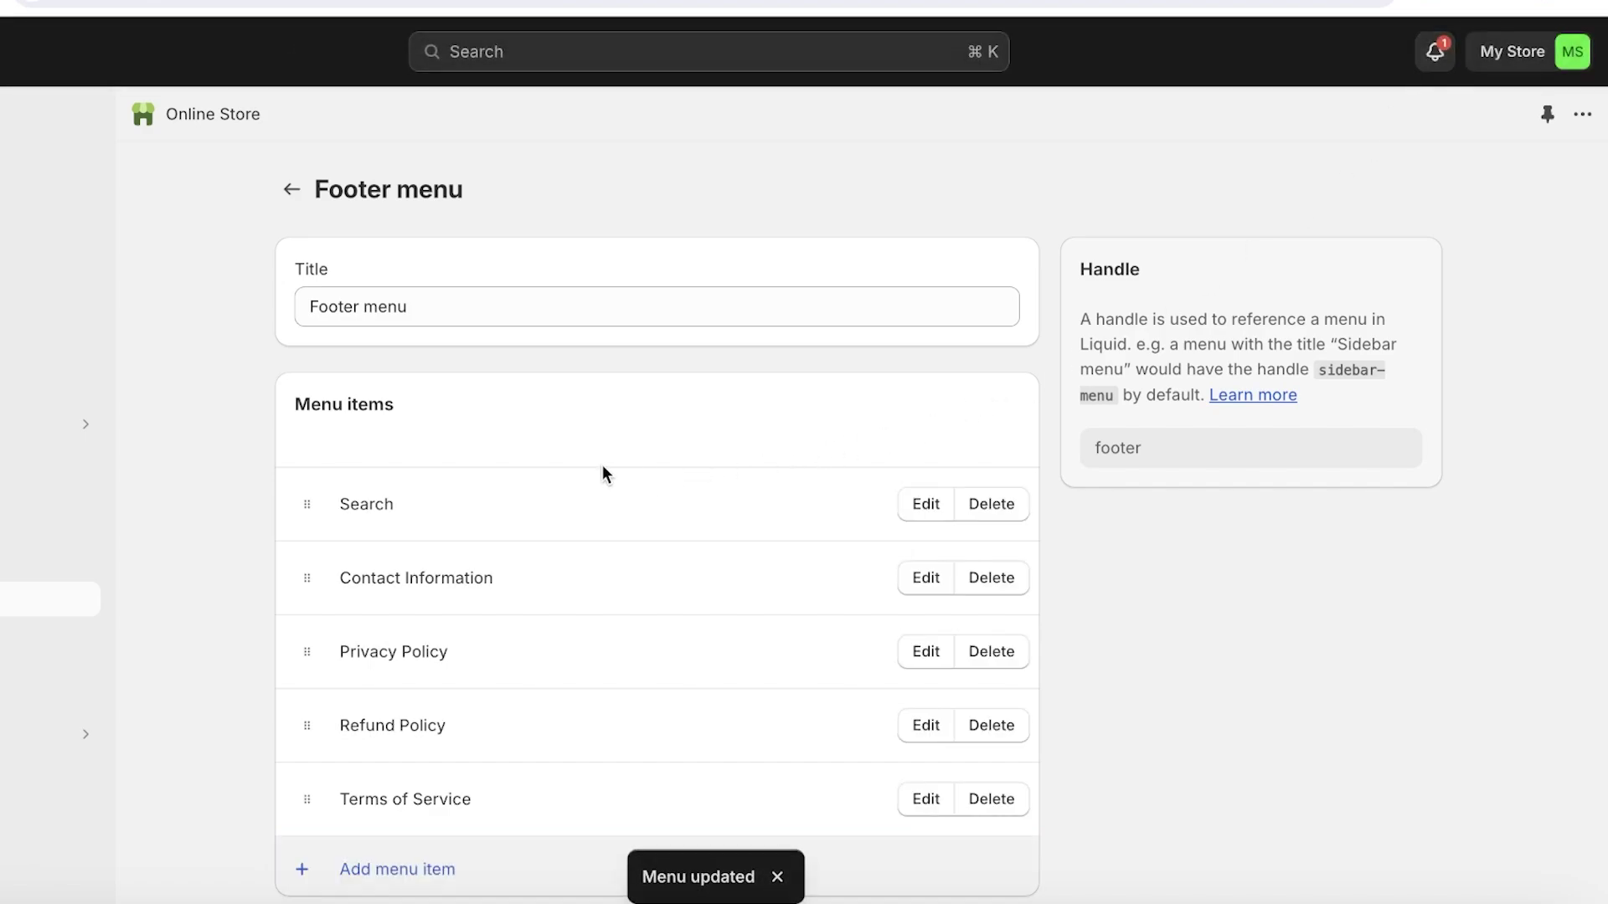
# Go back from the Footer menu to the Navigation overview
pyautogui.scroll(-1, 567, 486)
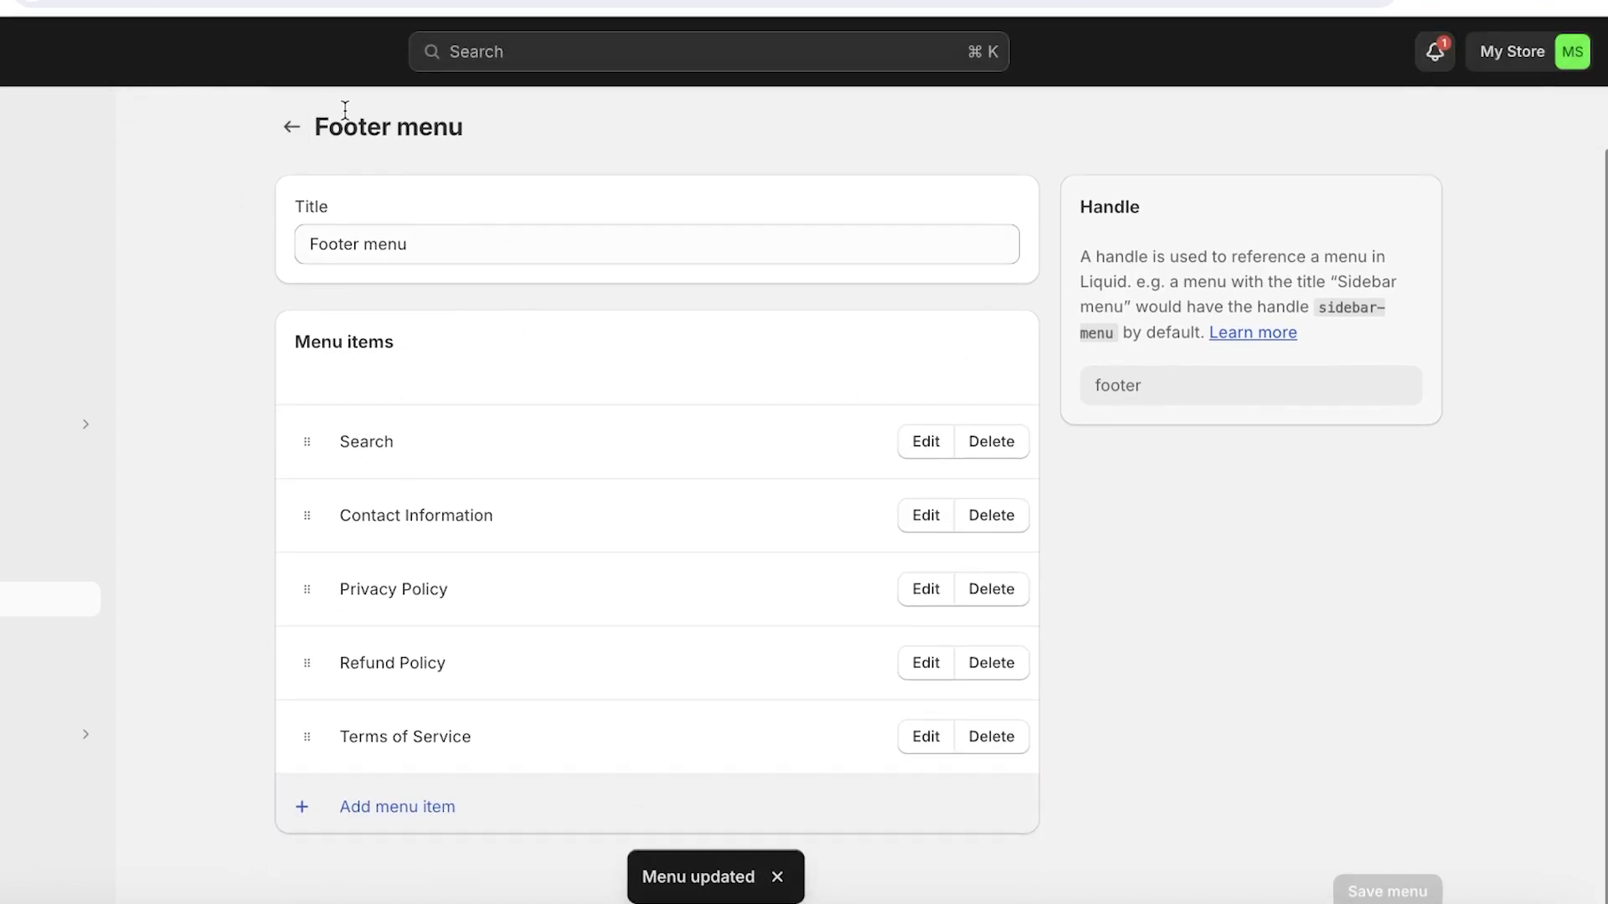
pyautogui.click(292, 127)
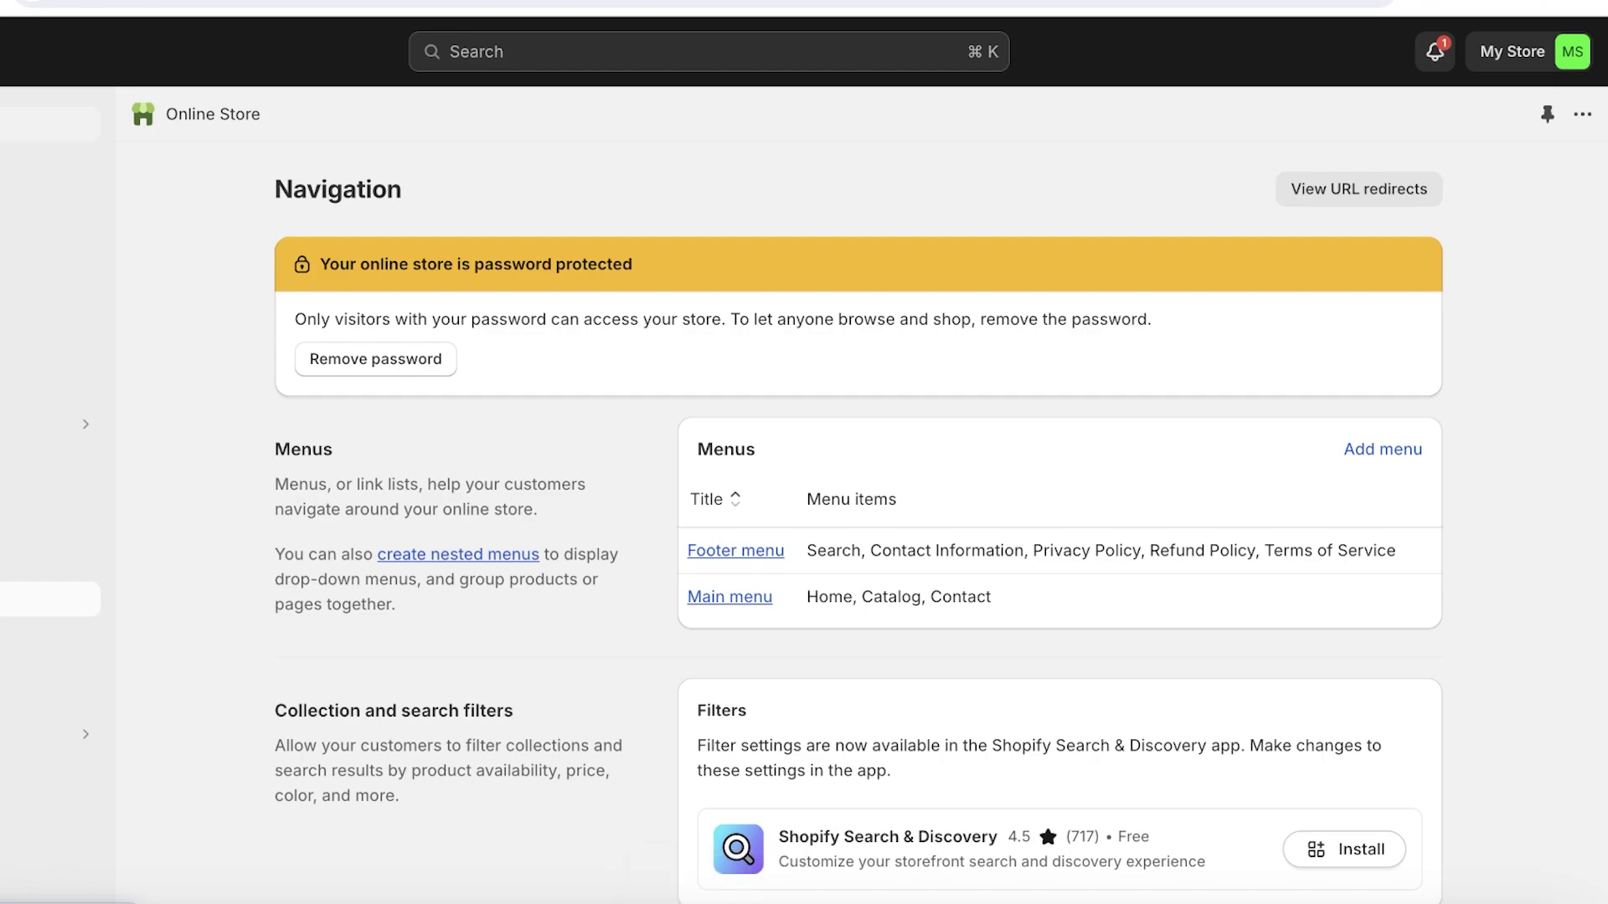
# From the admin Home, open Settings > Payments and scroll through the payment settings
pyautogui.click(61, 134)
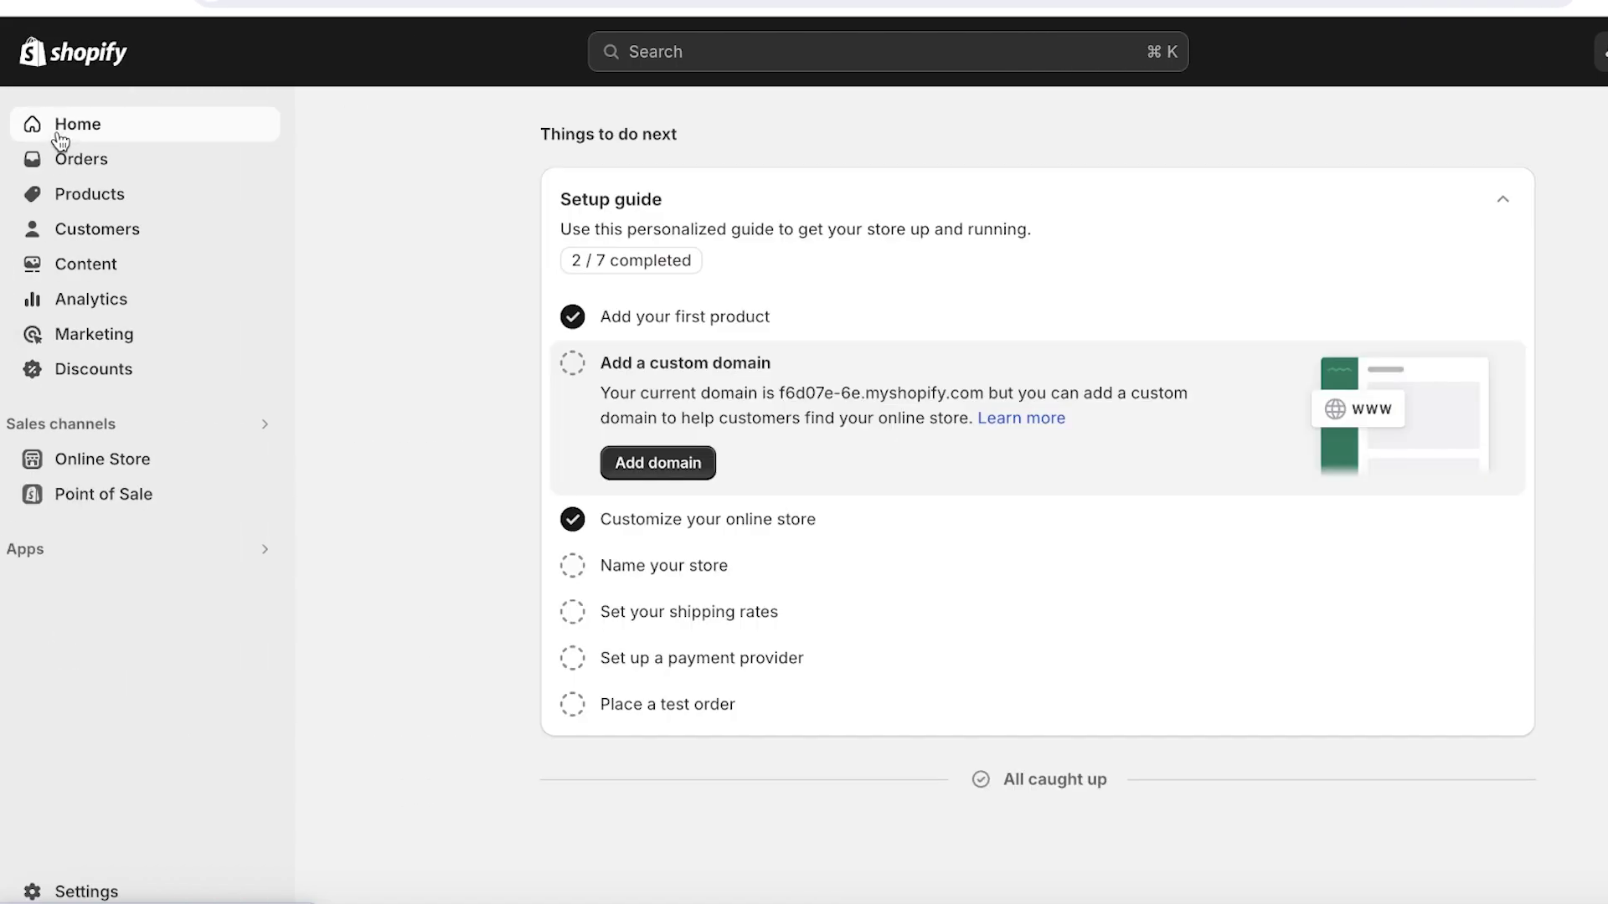
pyautogui.click(69, 893)
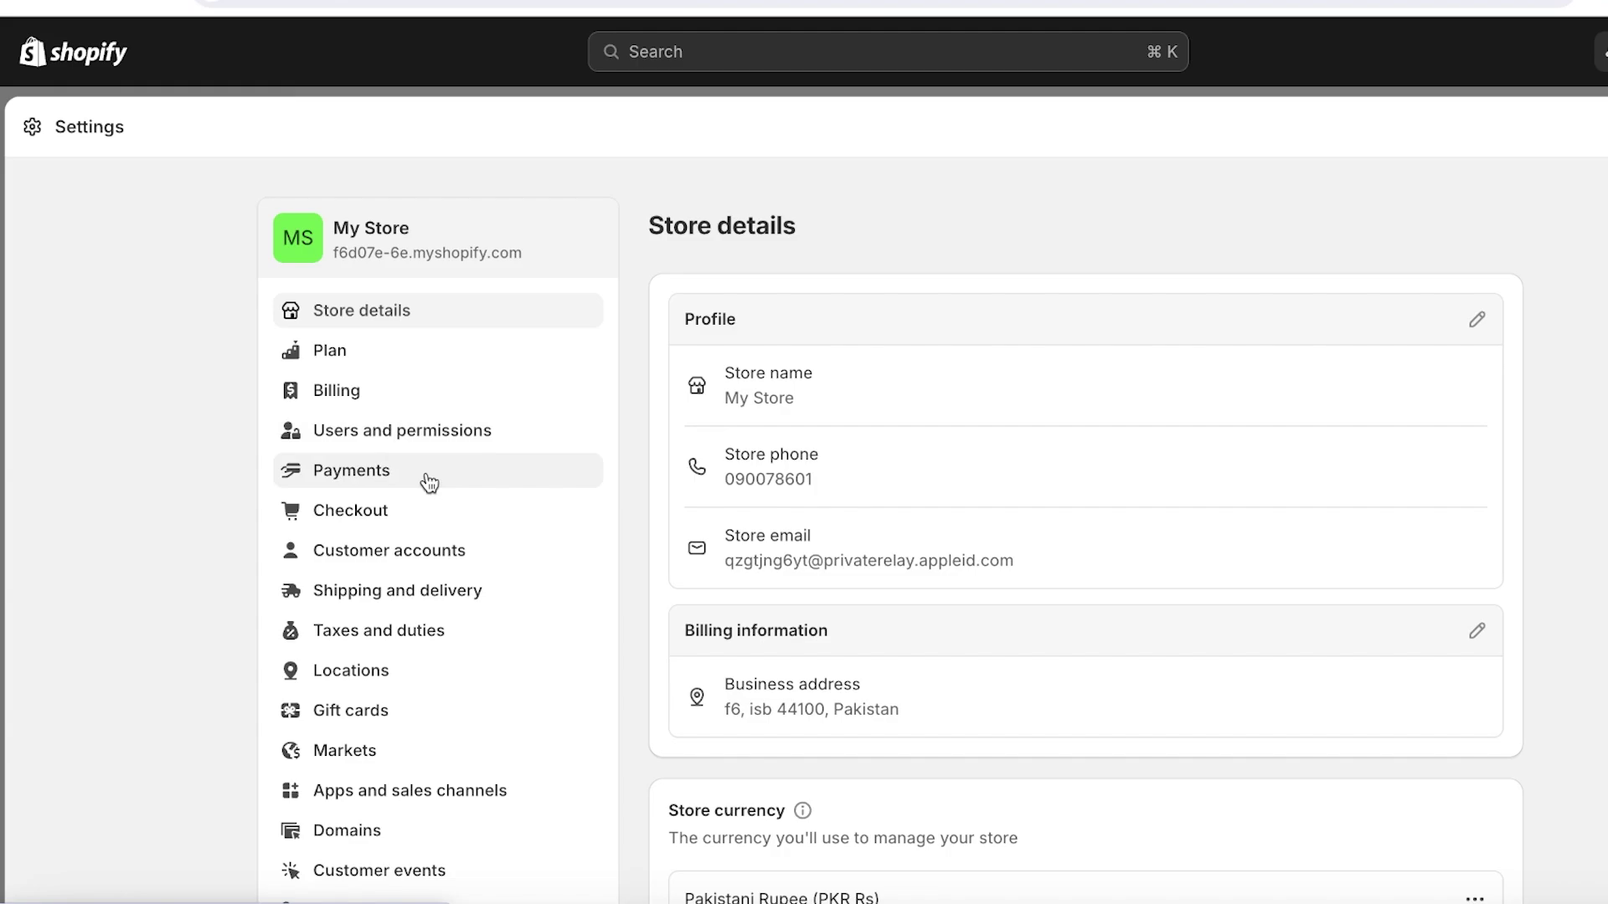
pyautogui.click(329, 487)
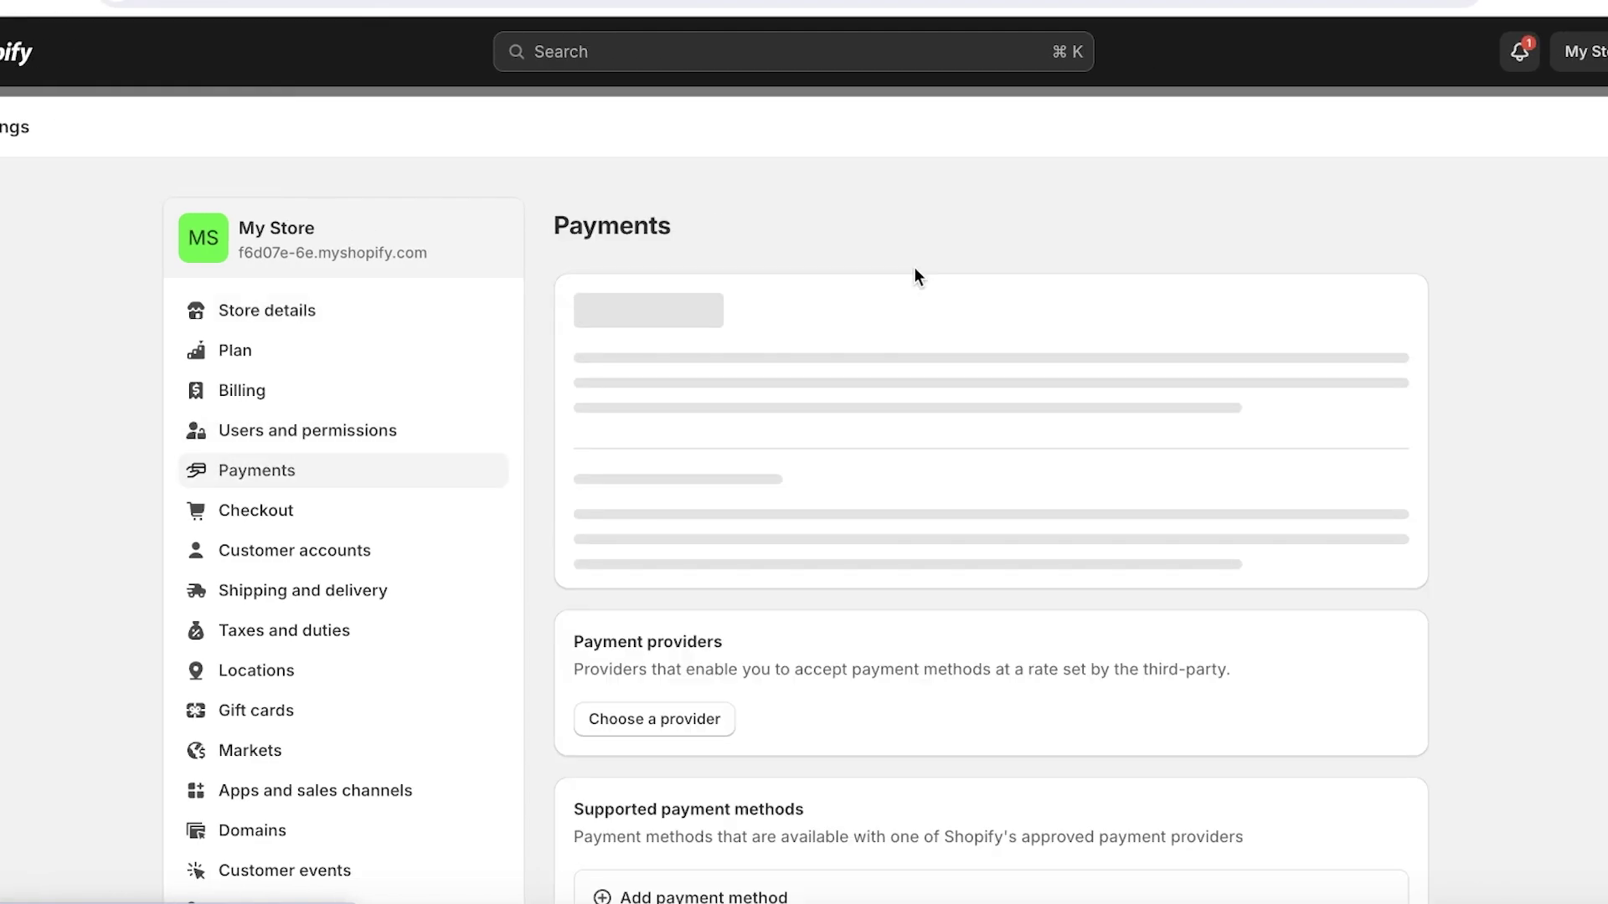
pyautogui.scroll(-1, 916, 268)
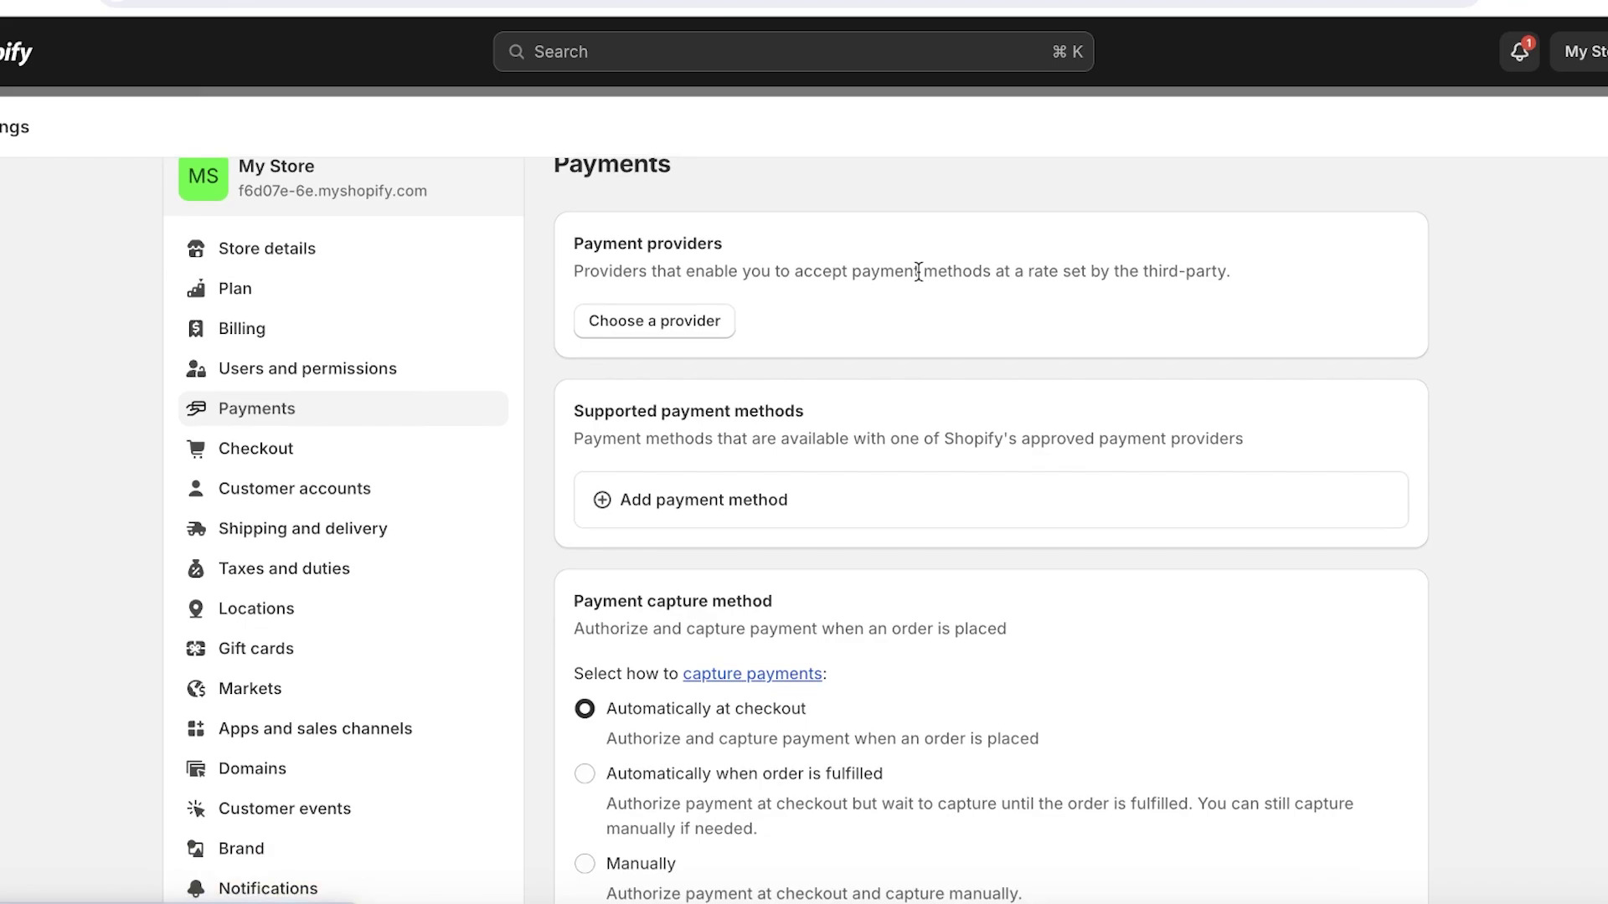
# Browse the third-party payment provider options, then move on to Shipping and delivery
pyautogui.click(671, 319)
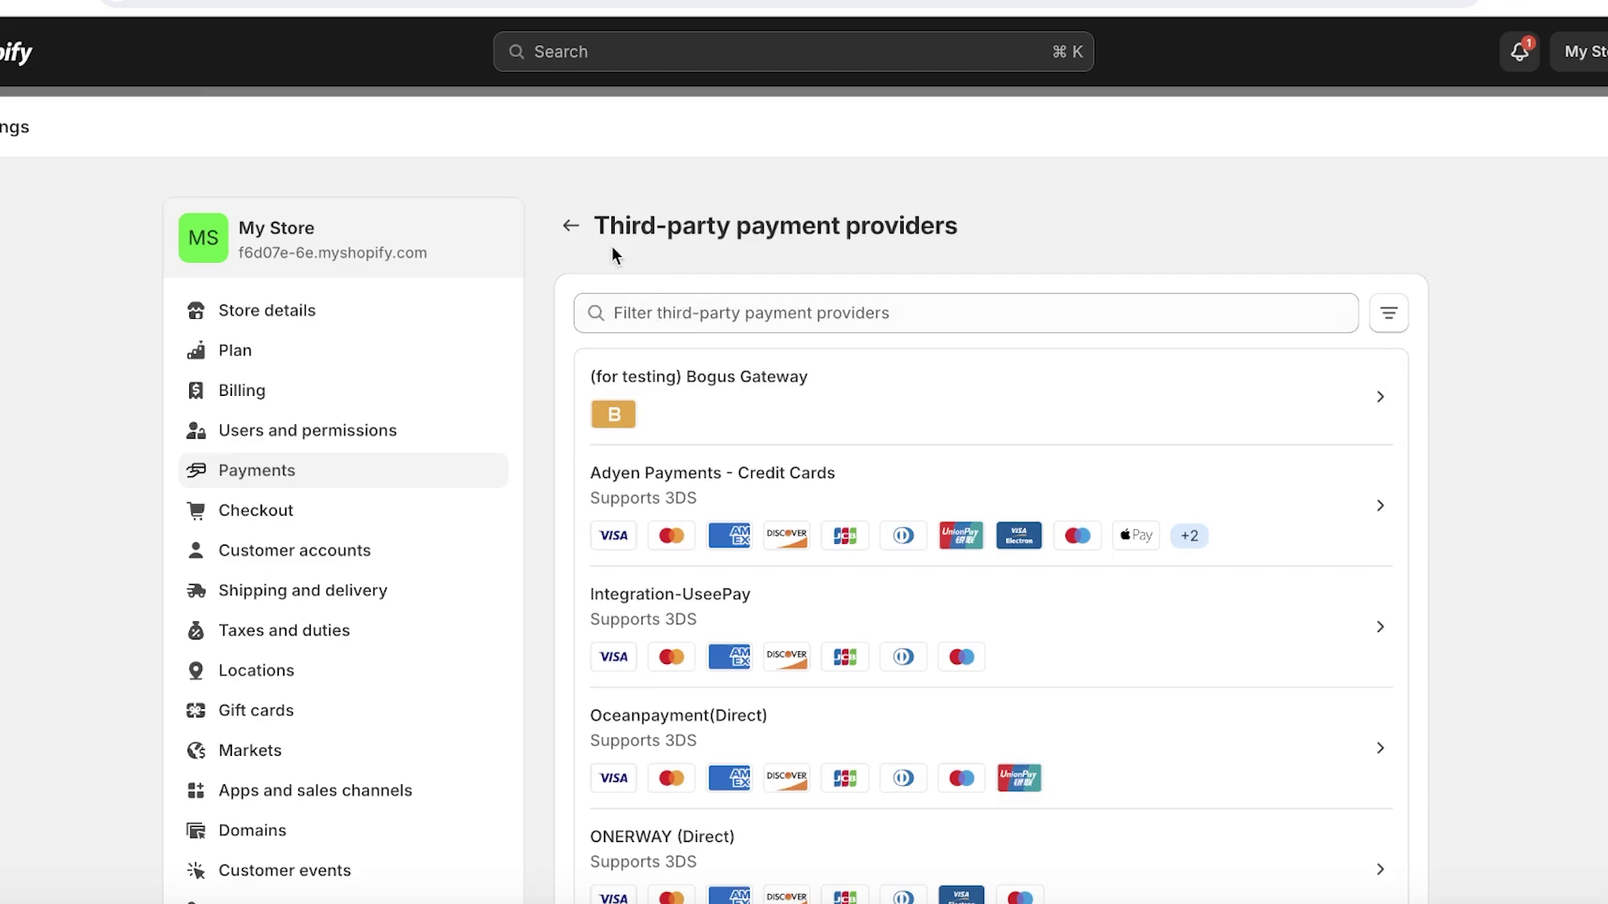
pyautogui.click(570, 226)
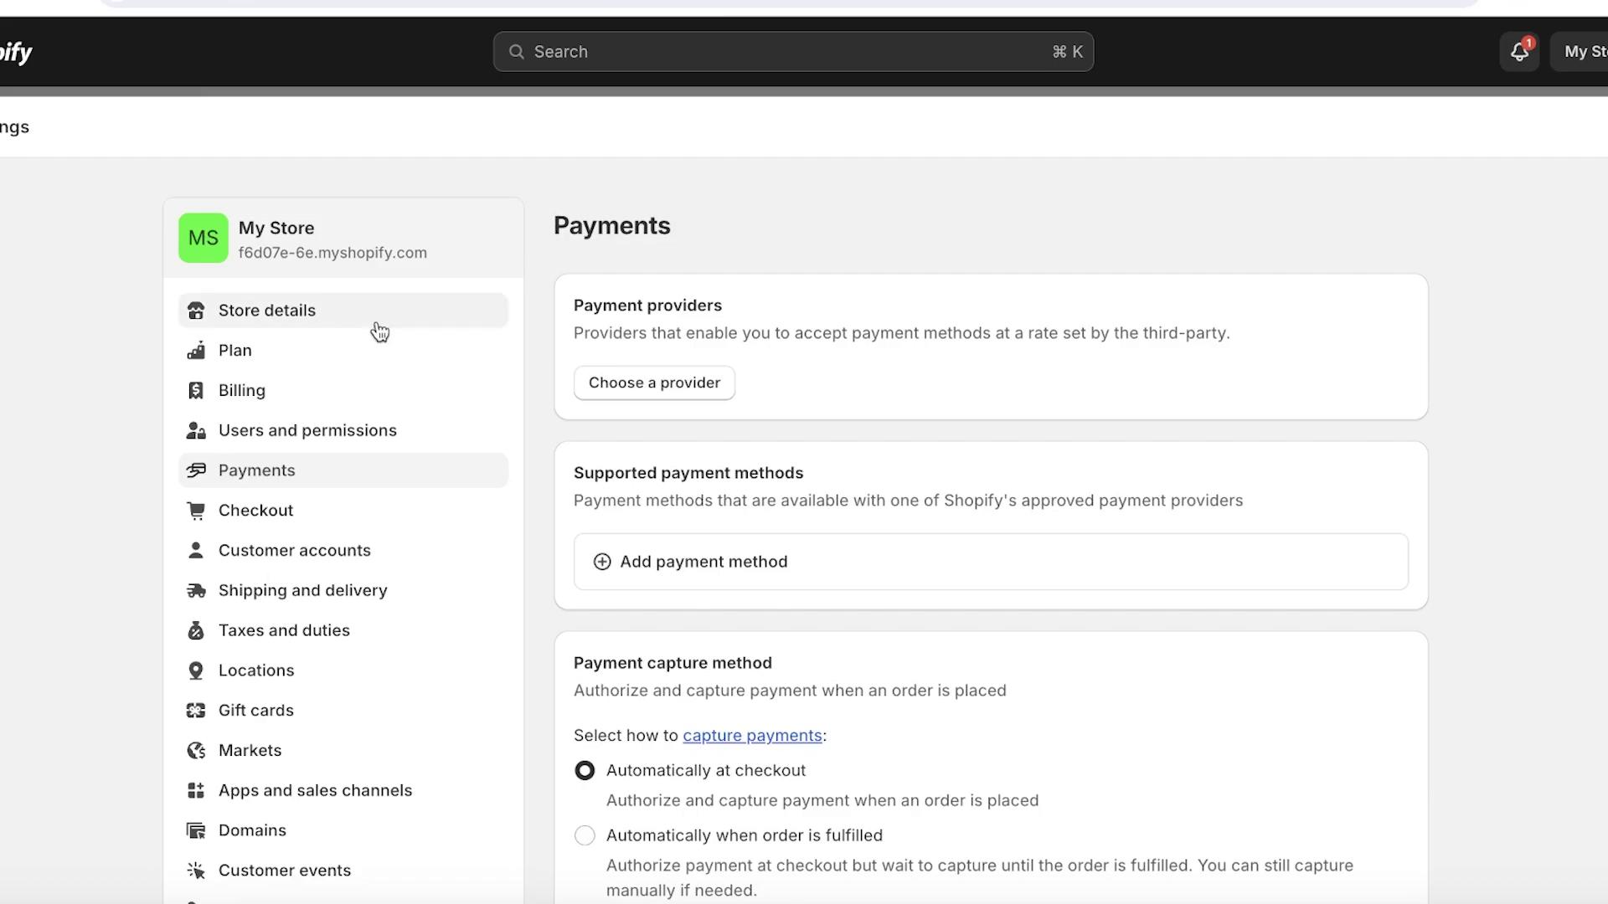
pyautogui.click(306, 592)
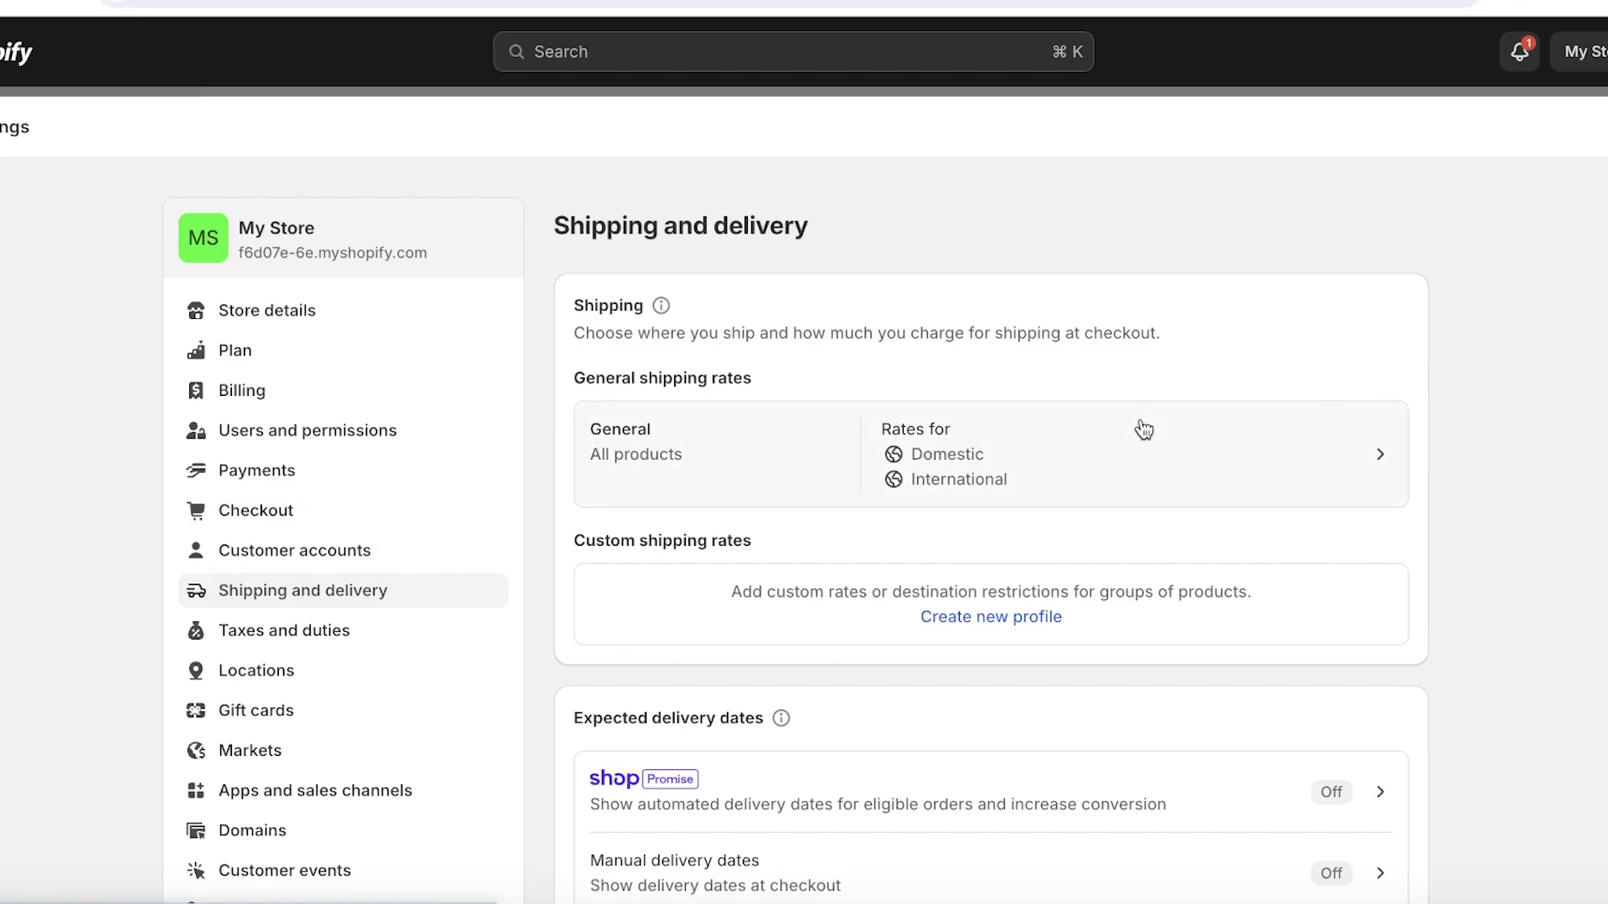
# Scroll through the Domestic and International general shipping rates
pyautogui.scroll(-1, 1047, 444)
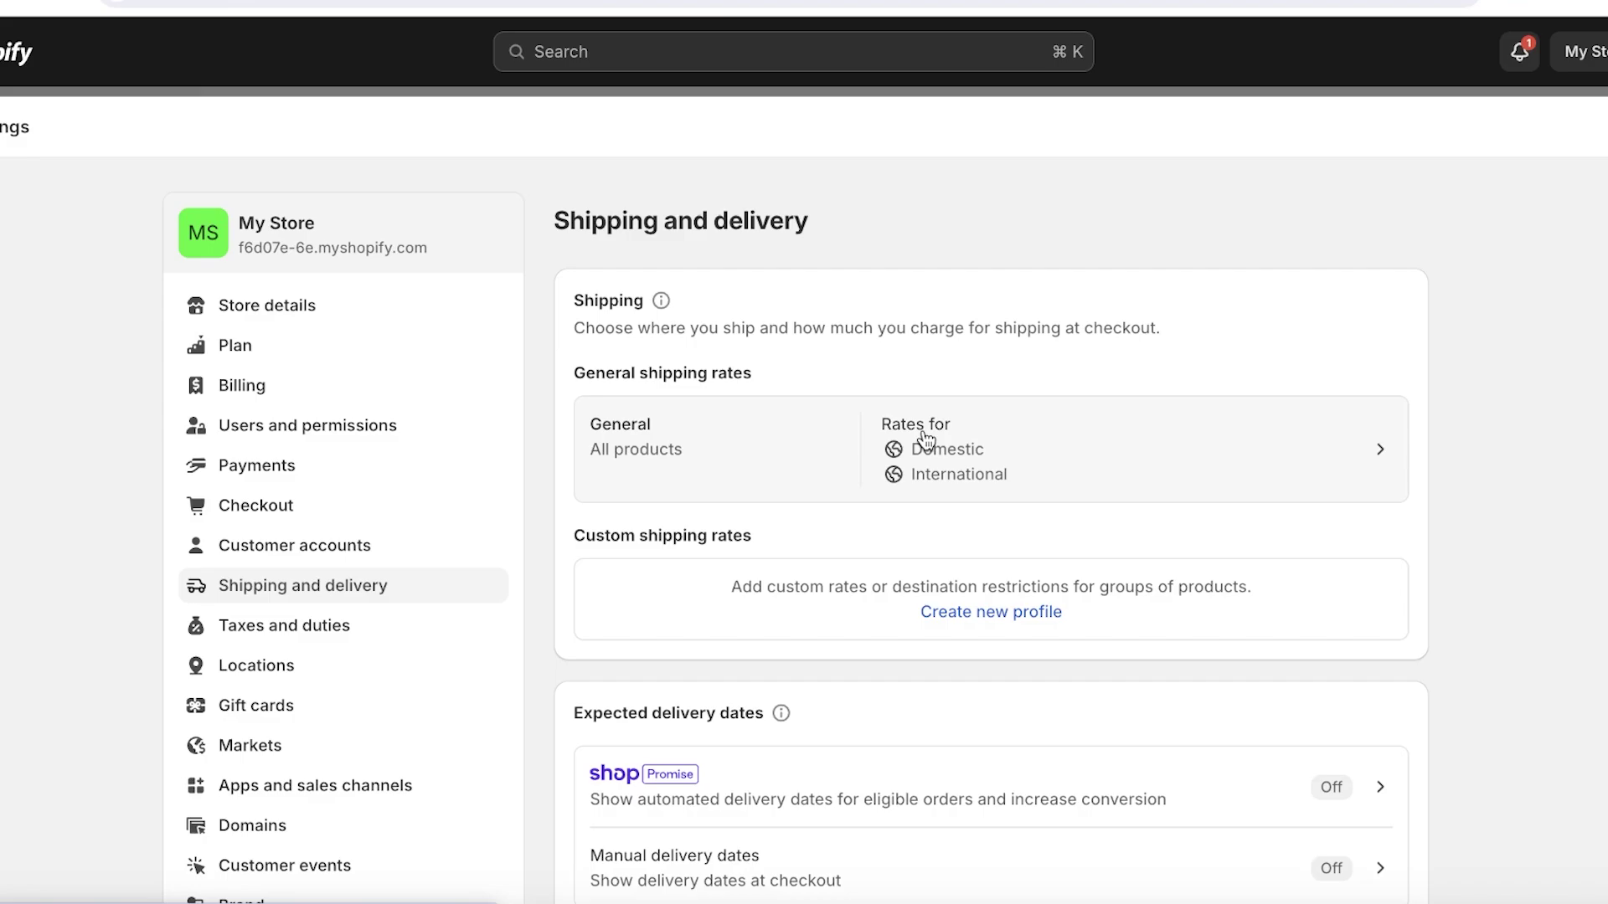
pyautogui.scroll(-8, 925, 439)
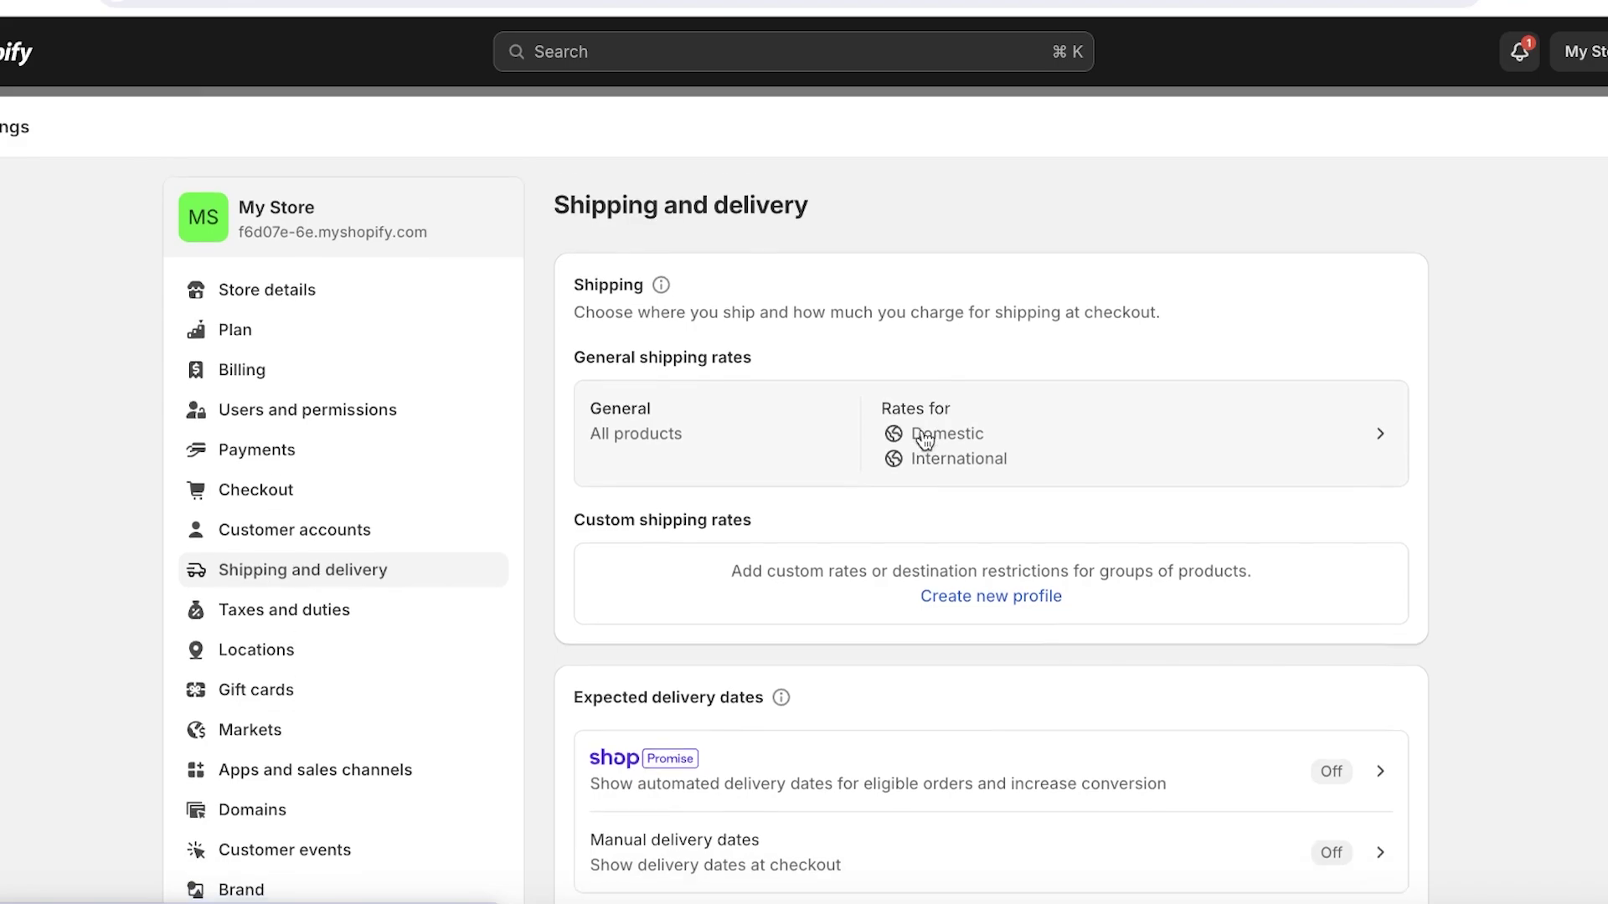
pyautogui.scroll(-1, 1536, 466)
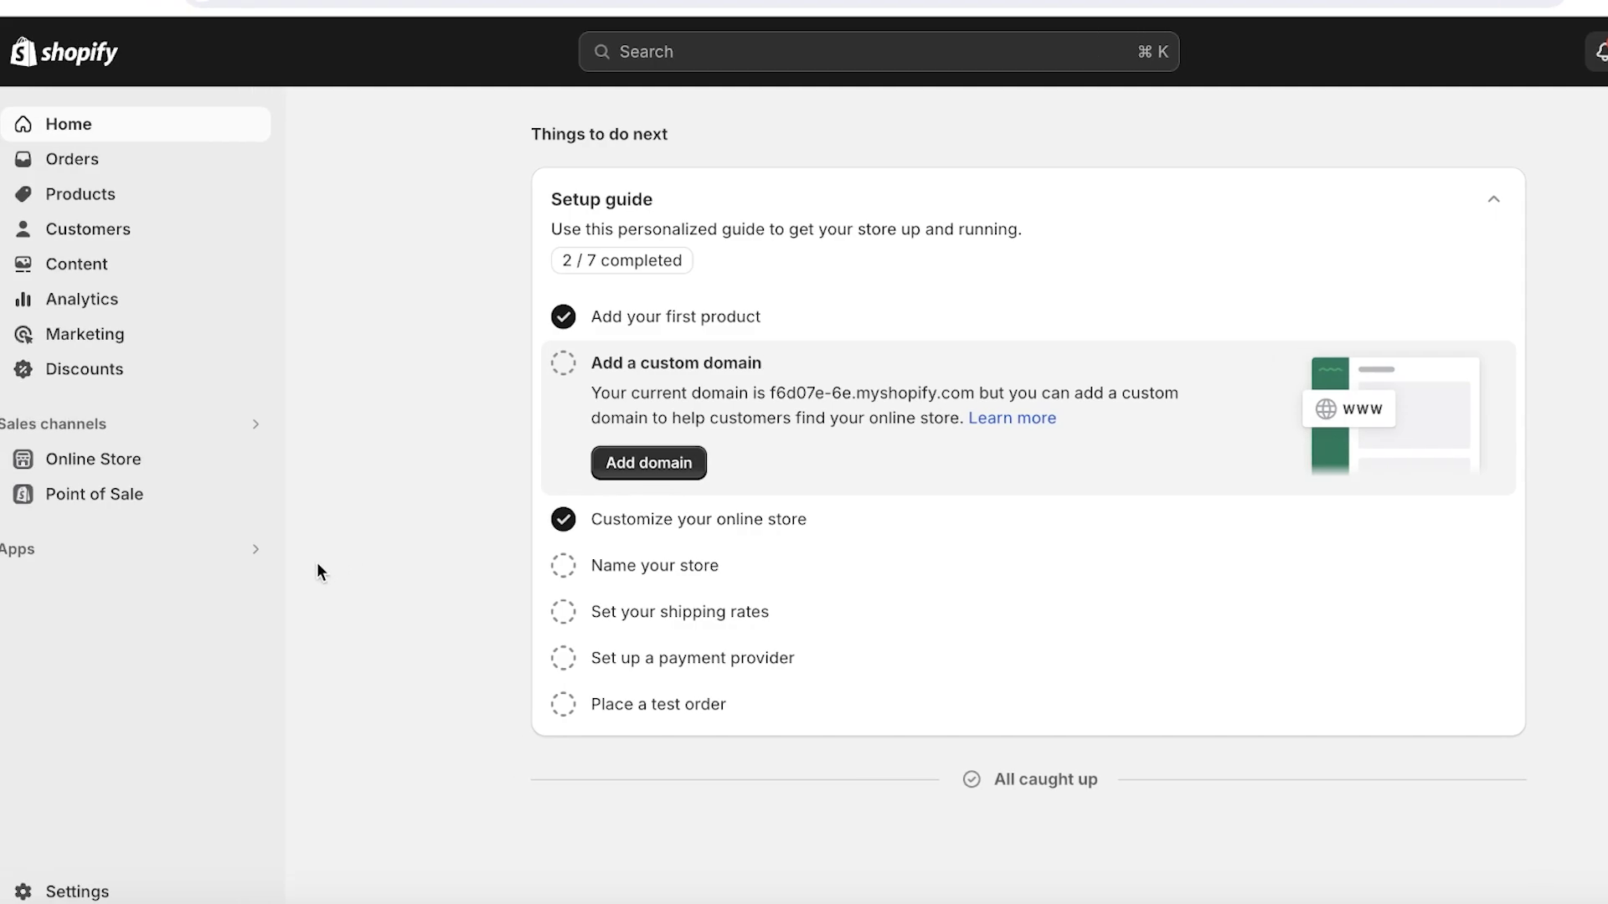
pyautogui.click(71, 891)
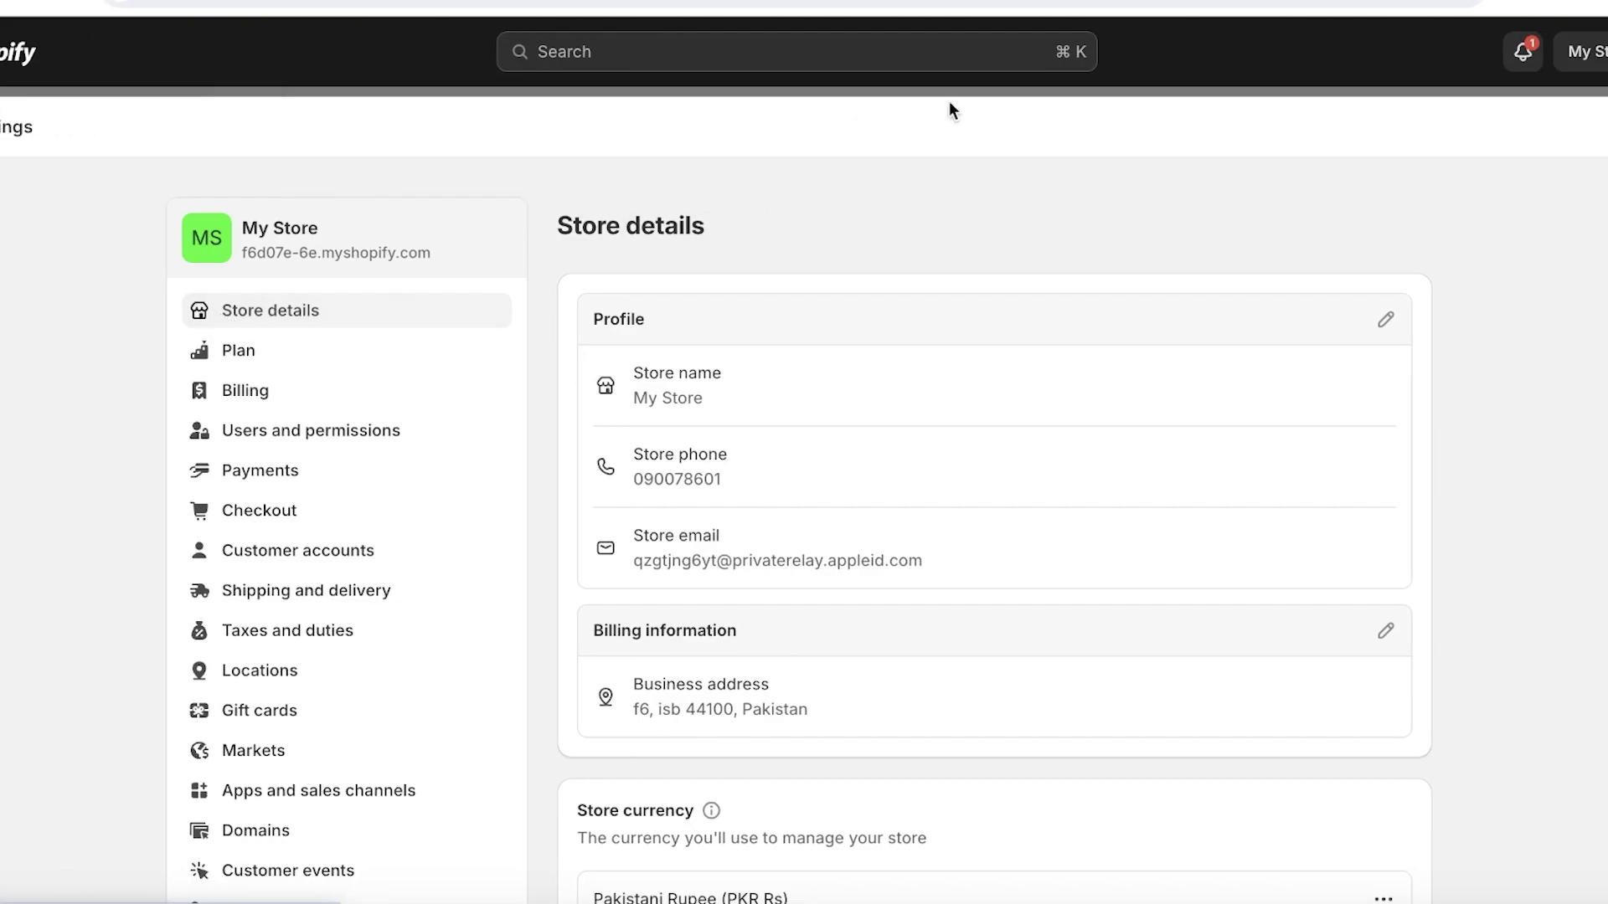
pyautogui.click(1386, 321)
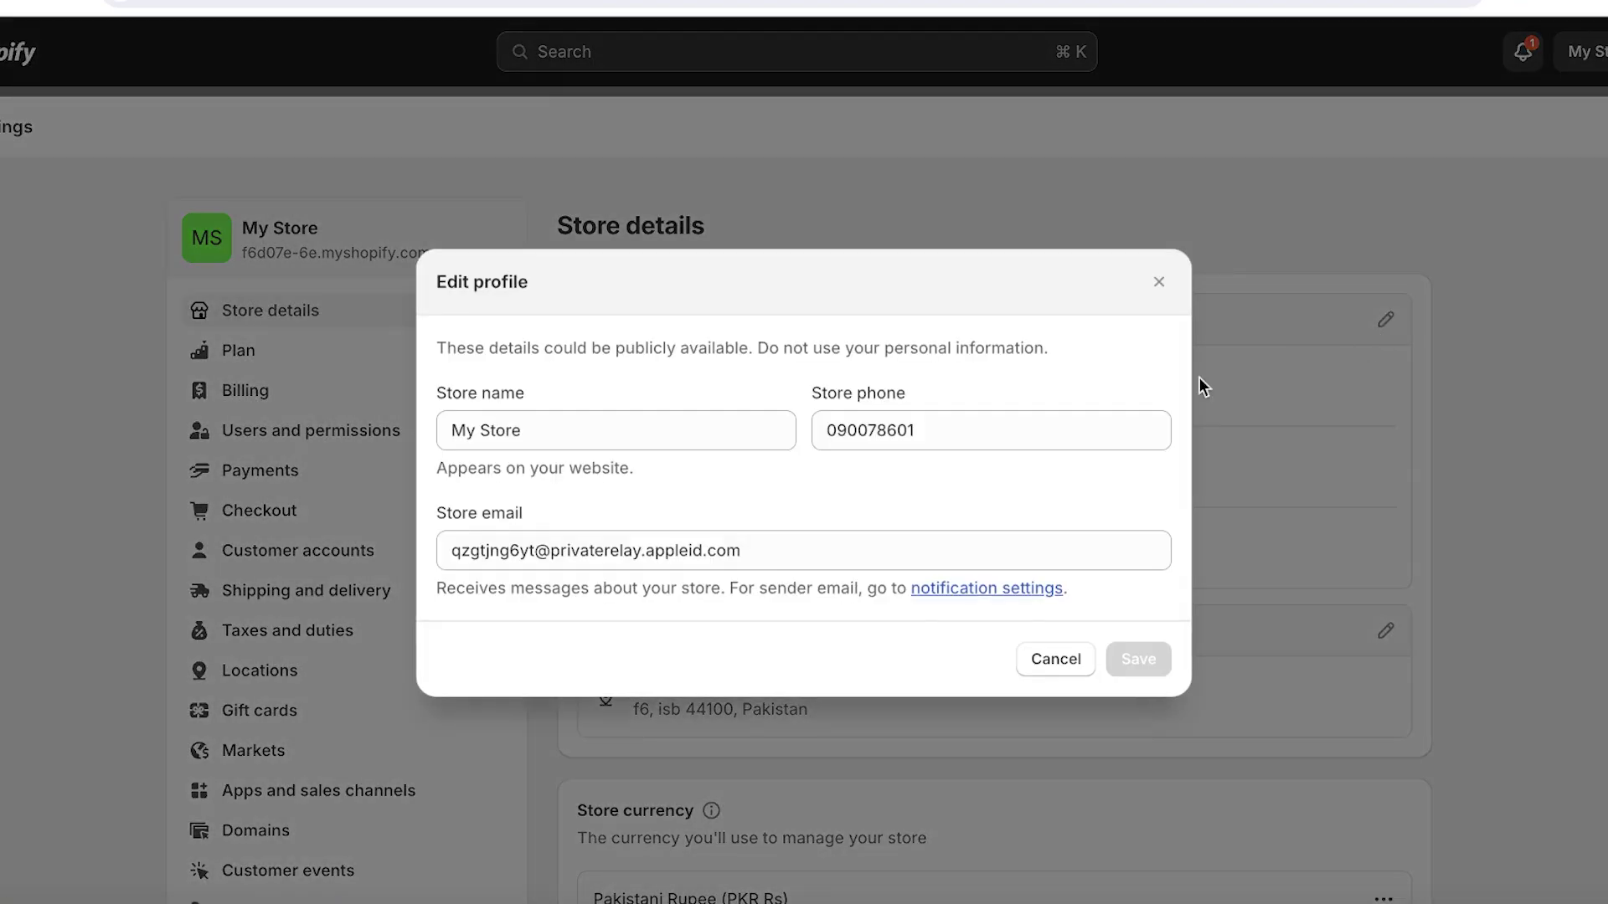
pyautogui.tripleClick(701, 408)
pyautogui.click(701, 411)
pyautogui.doubleClick(694, 418)
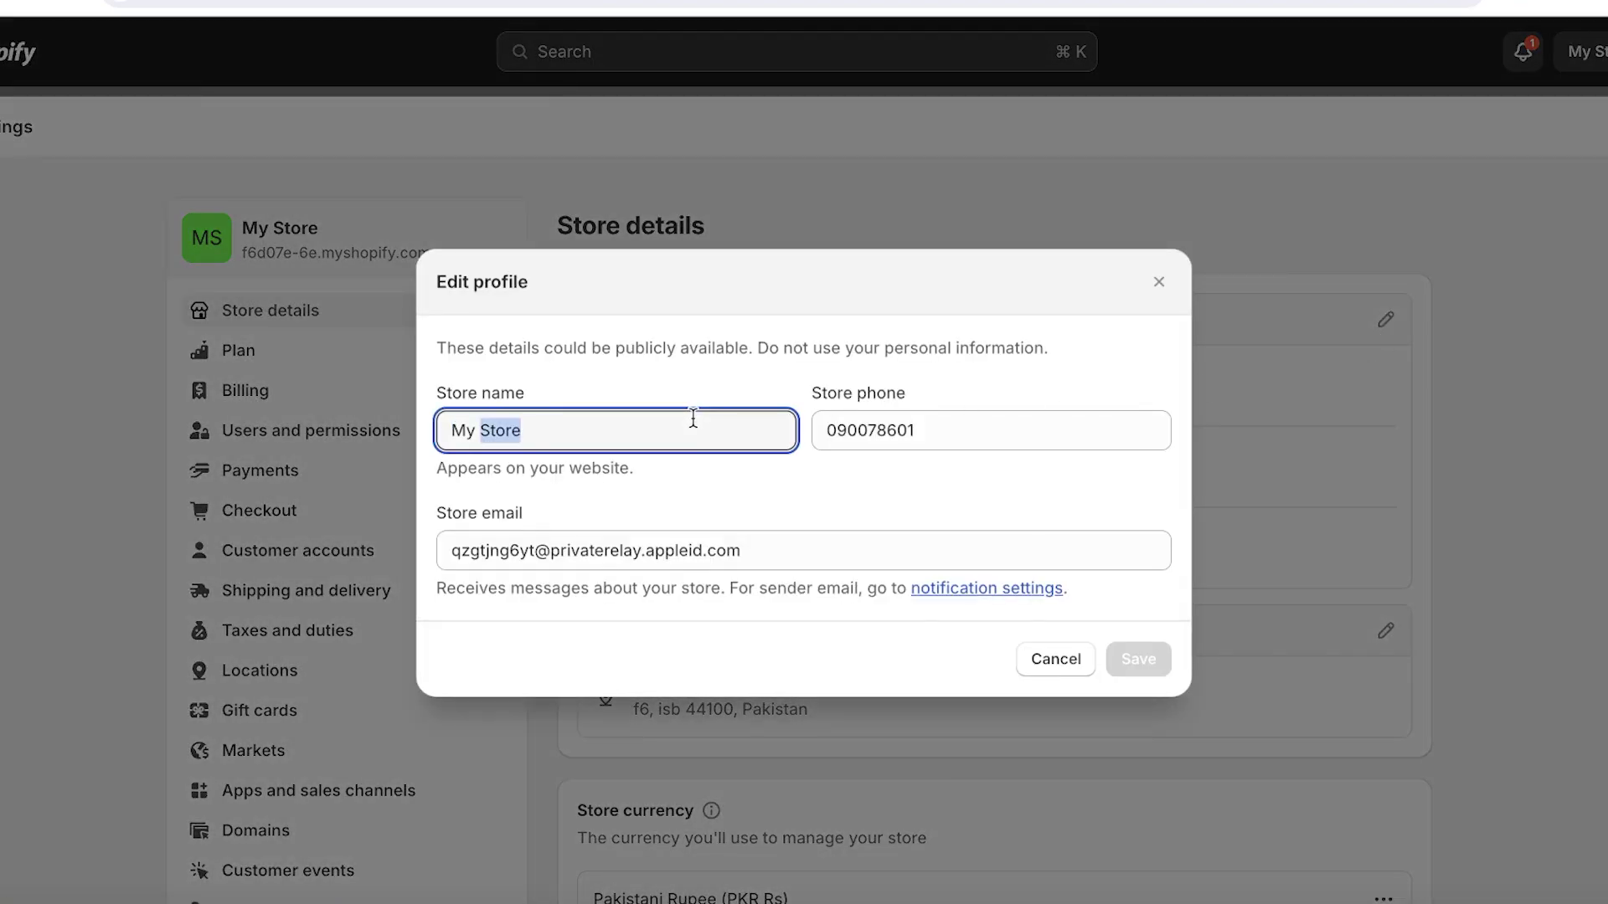
pyautogui.click(1159, 281)
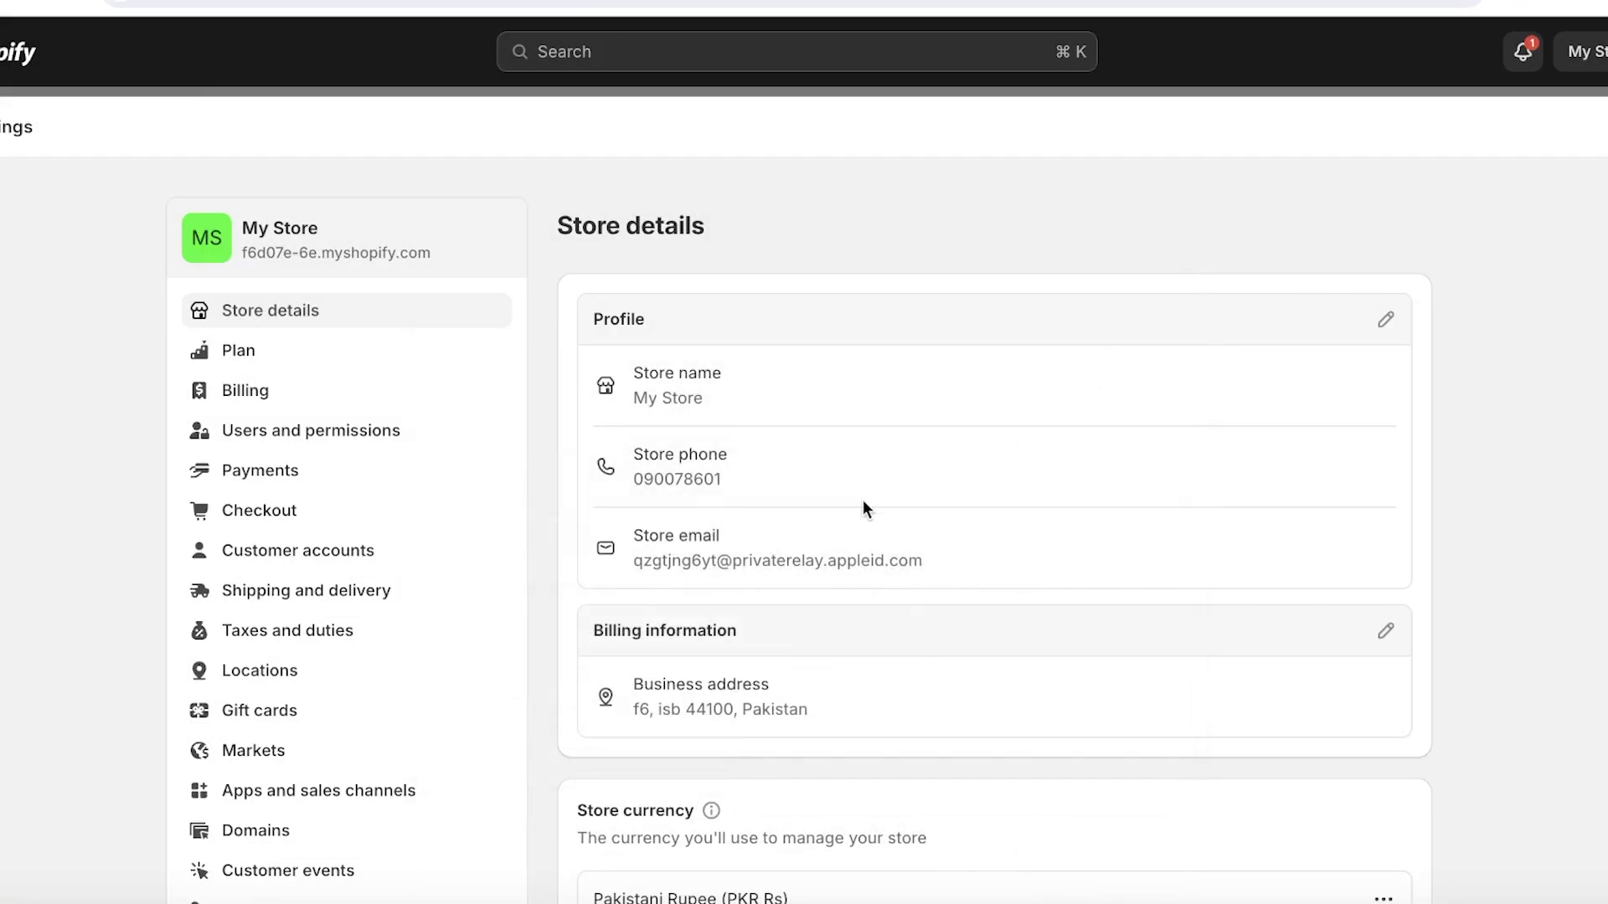
pyautogui.scroll(-3, 865, 508)
pyautogui.scroll(3, 864, 507)
pyautogui.scroll(-6, 768, 601)
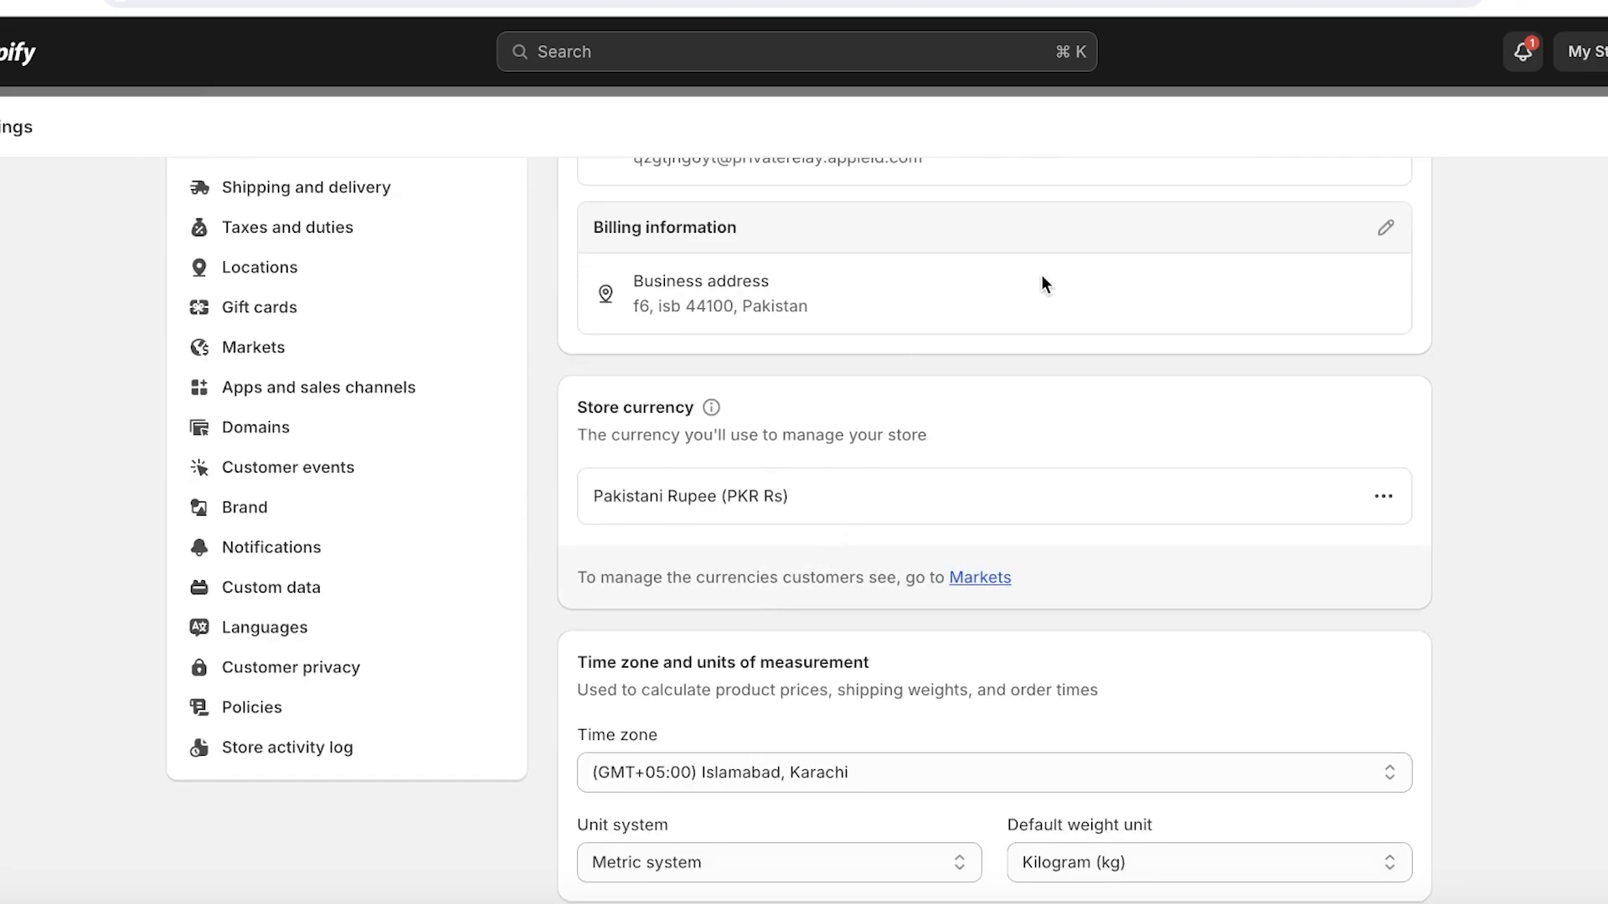
pyautogui.scroll(-6, 776, 466)
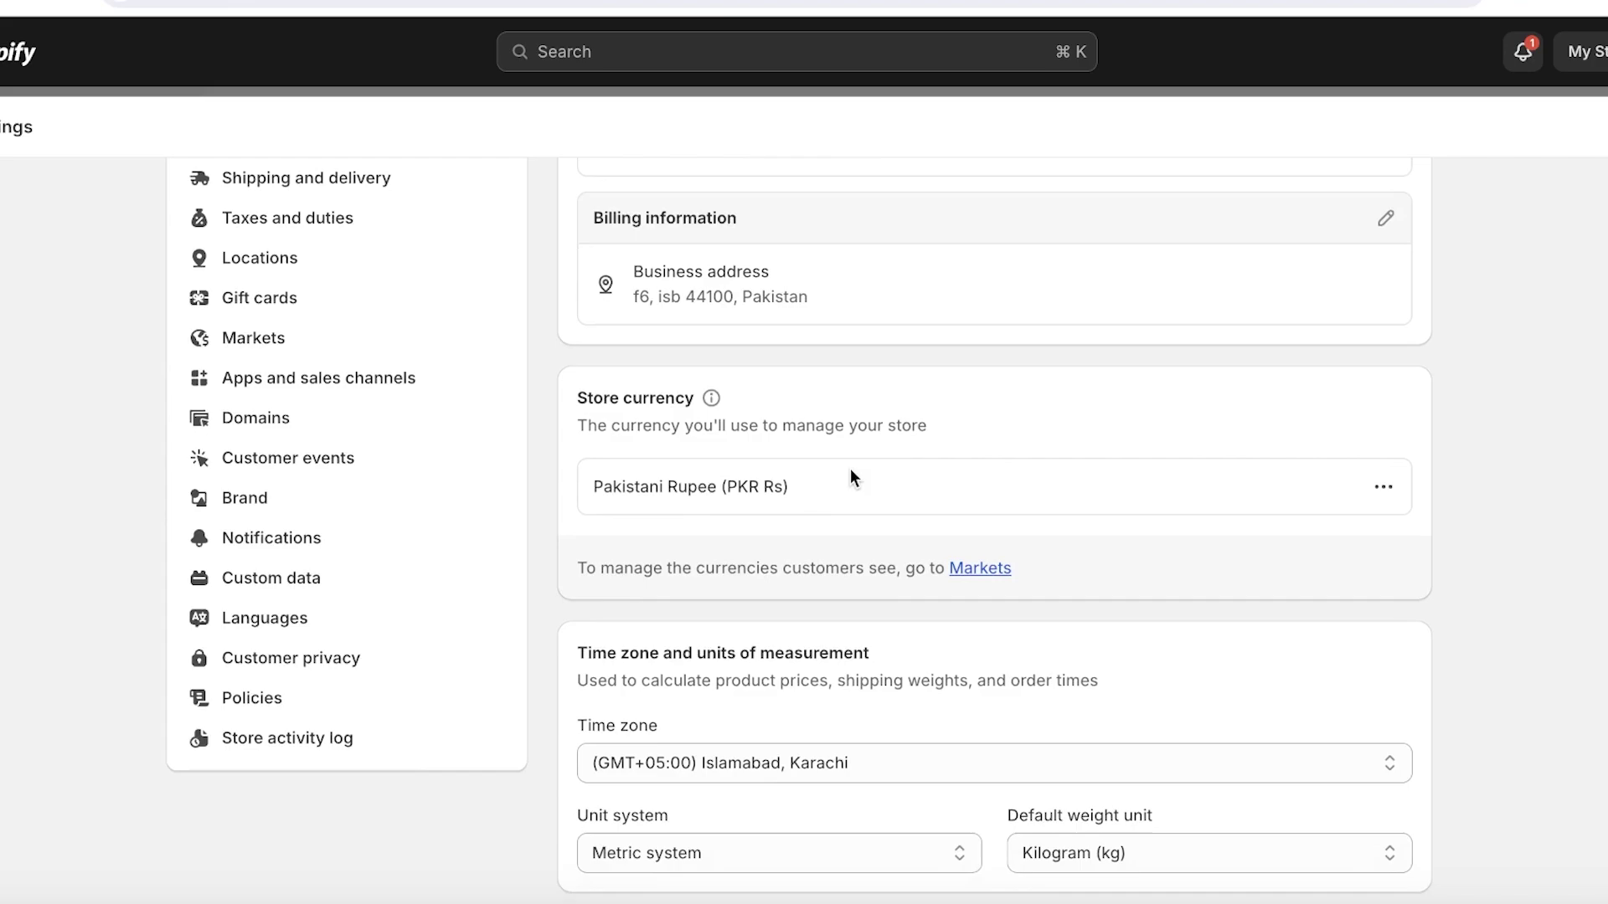
pyautogui.scroll(12, 1055, 536)
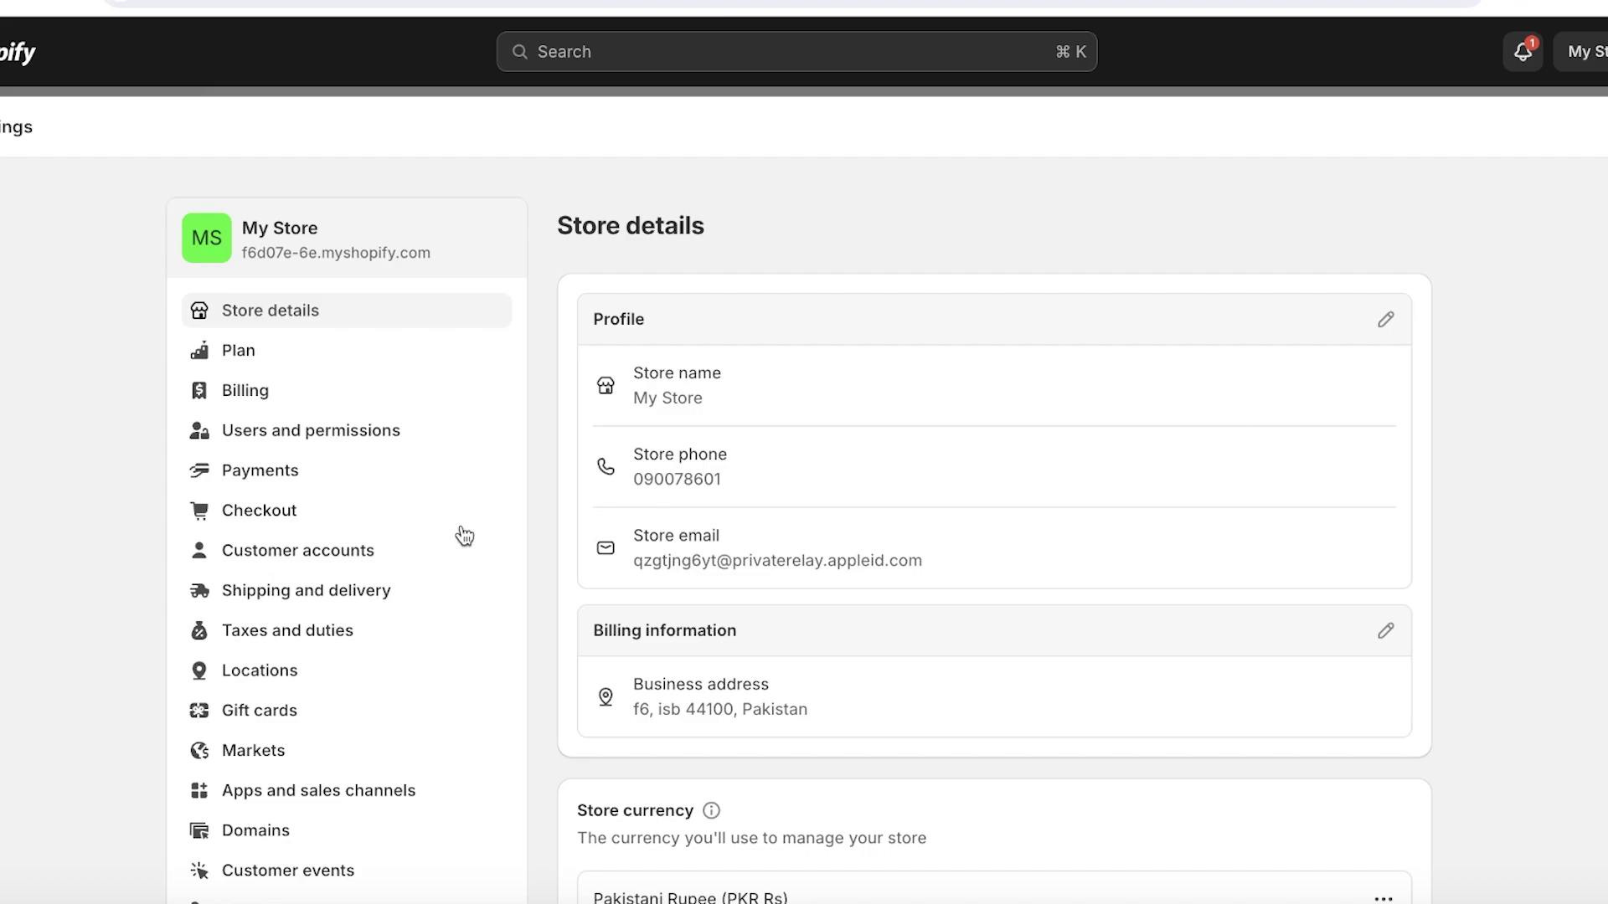
pyautogui.scroll(-1, 316, 653)
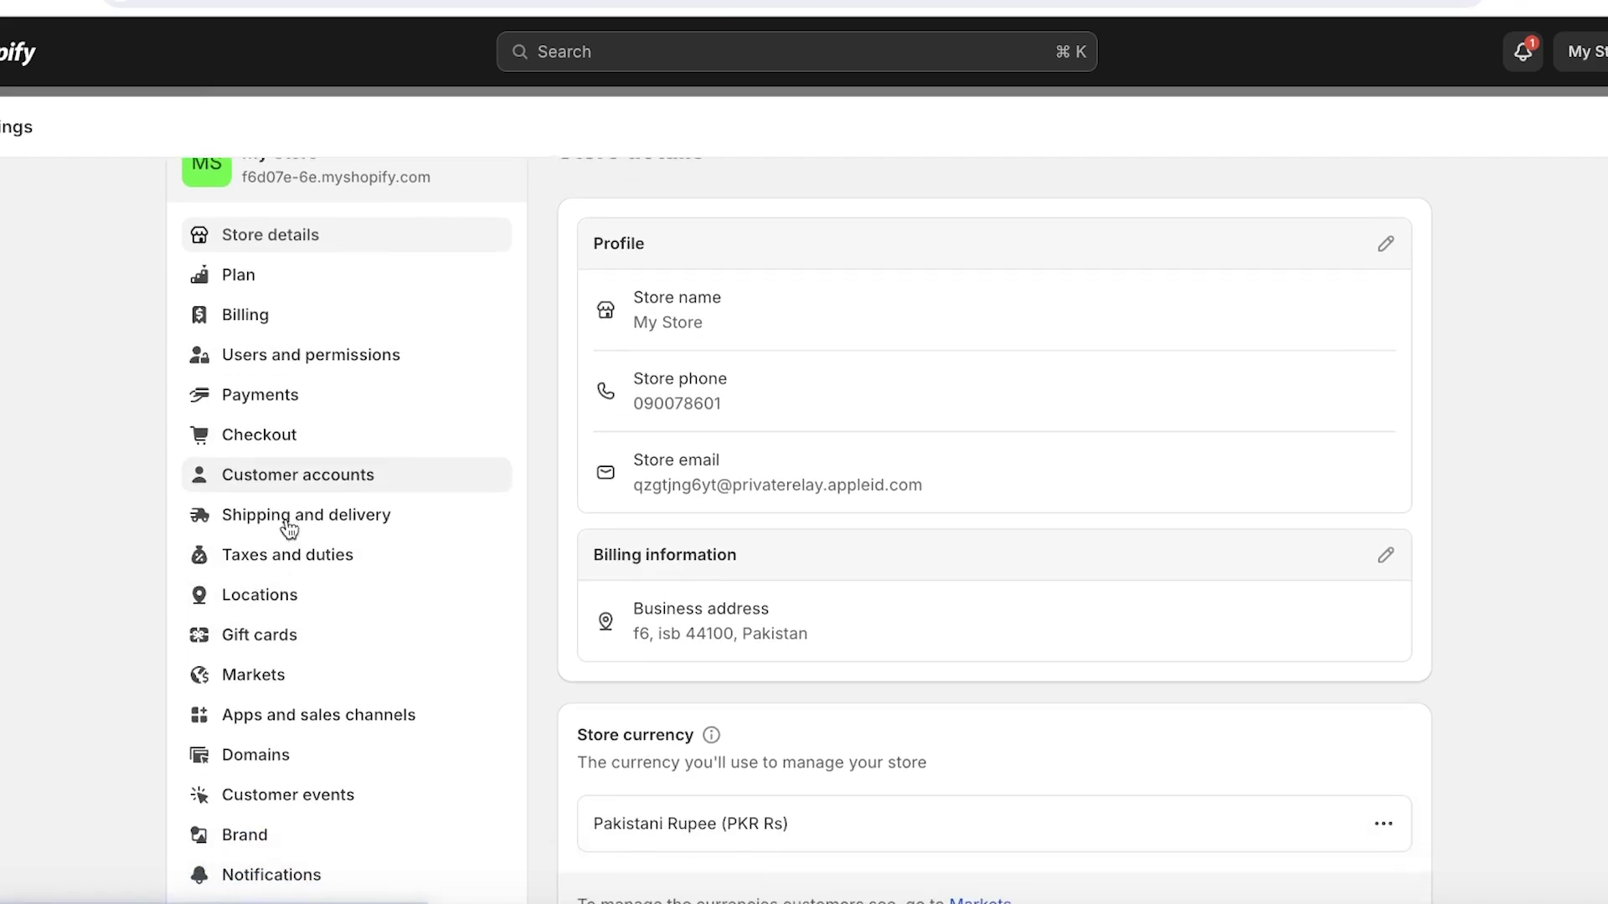
pyautogui.scroll(-6, 288, 528)
pyautogui.scroll(7, 797, 565)
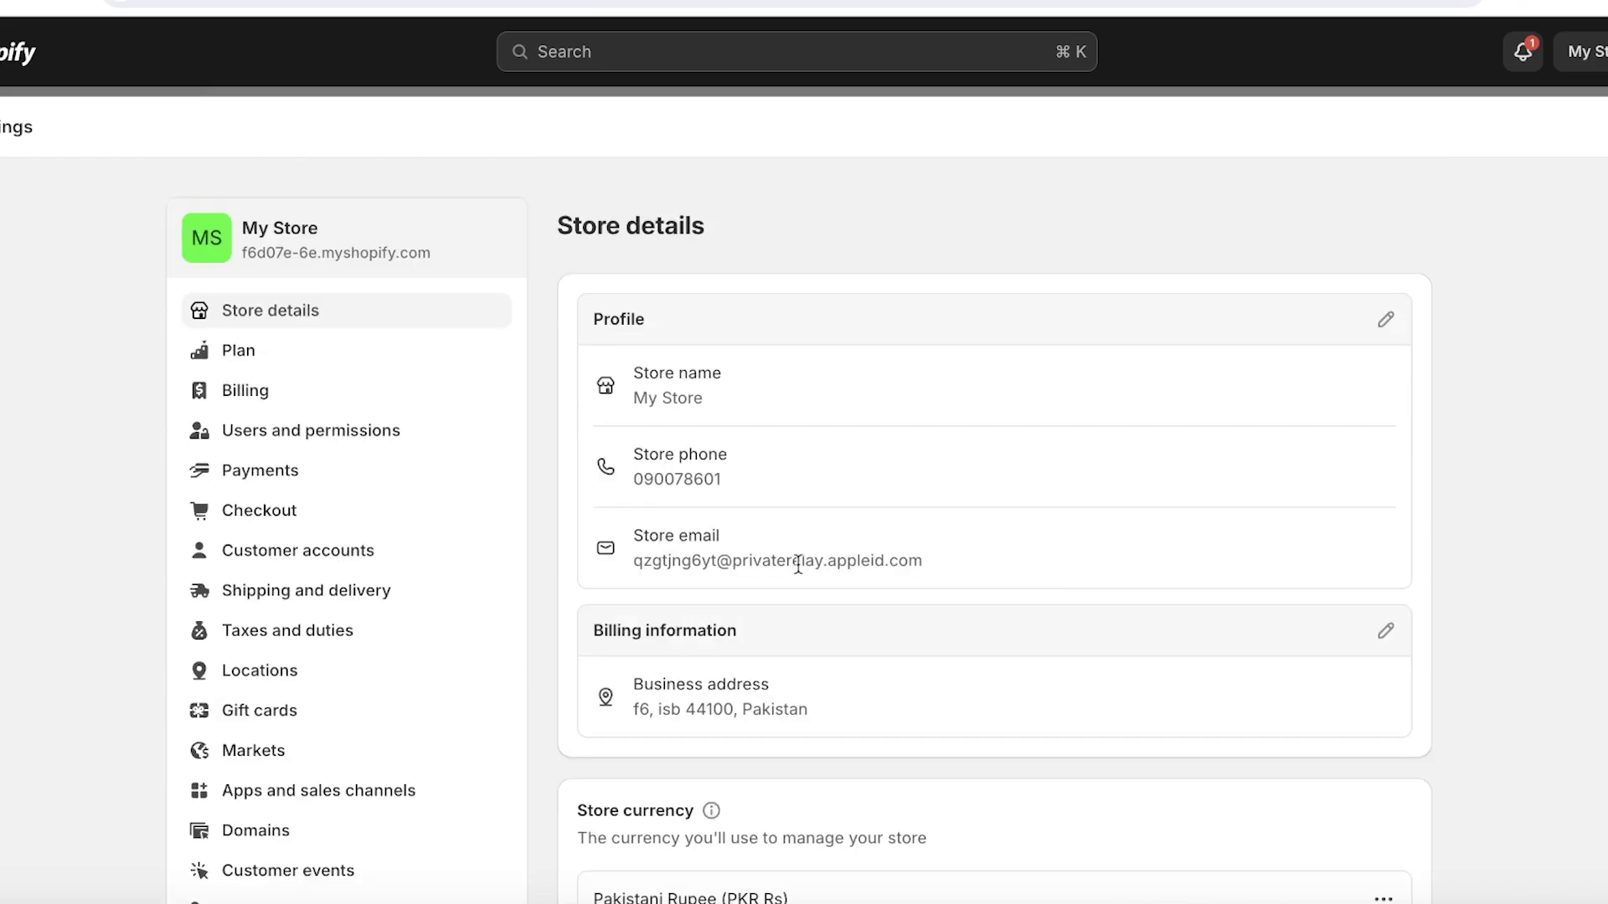
pyautogui.scroll(-1, 352, 620)
# Check the regional settings on the Taxes and duties page
pyautogui.click(316, 586)
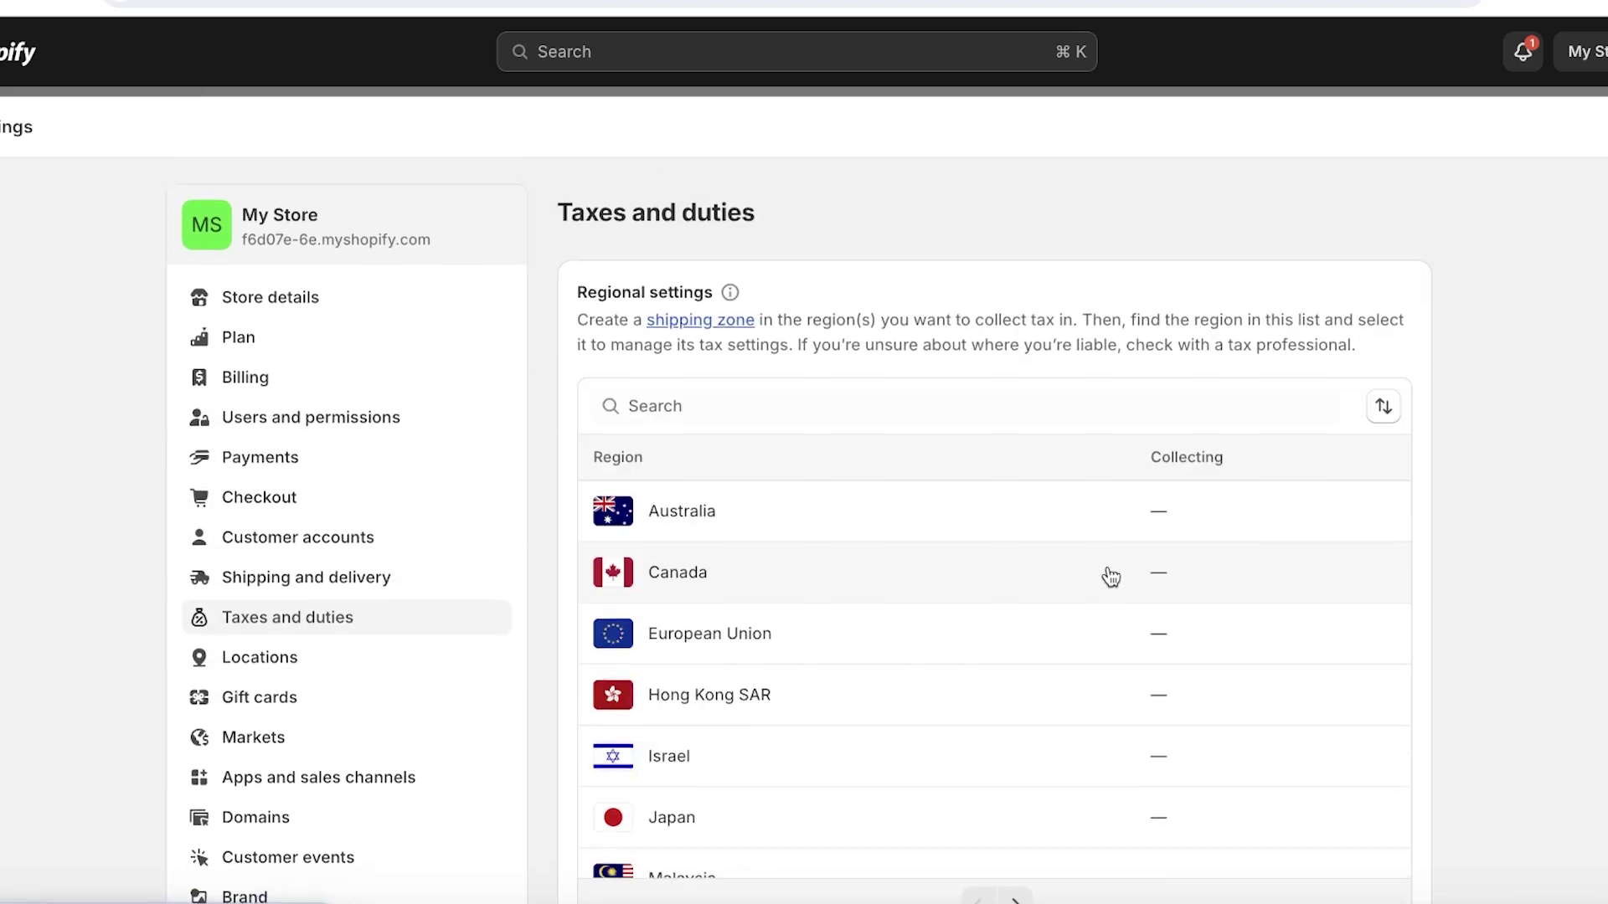
pyautogui.scroll(-1, 1089, 573)
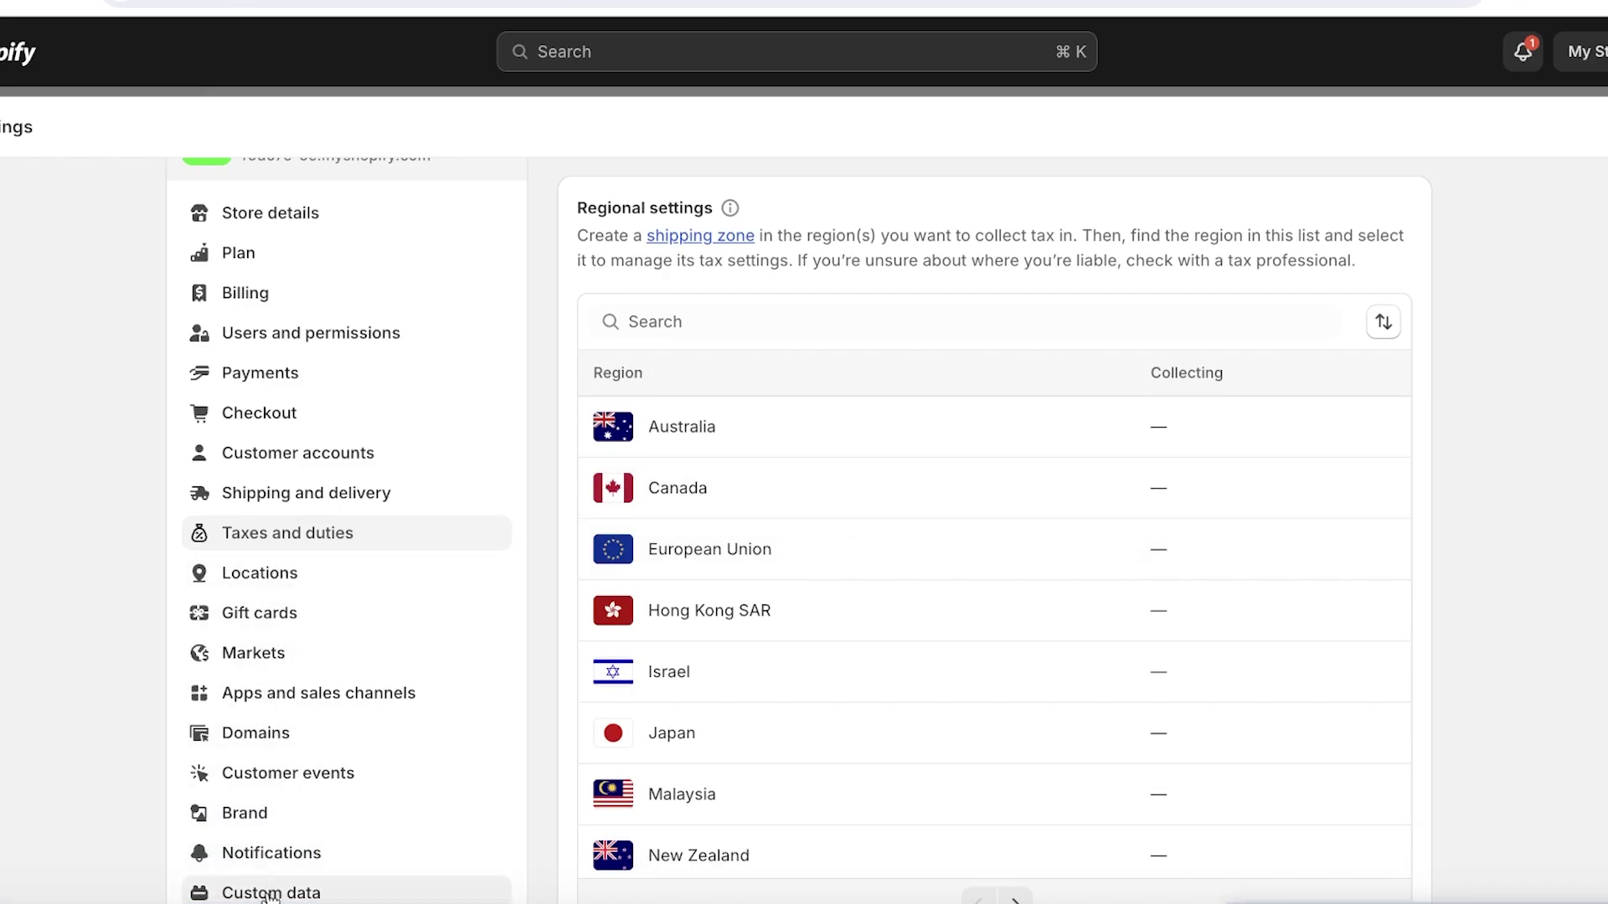
# Scroll through the Brand page's logo, colour and slogan assets
pyautogui.click(269, 814)
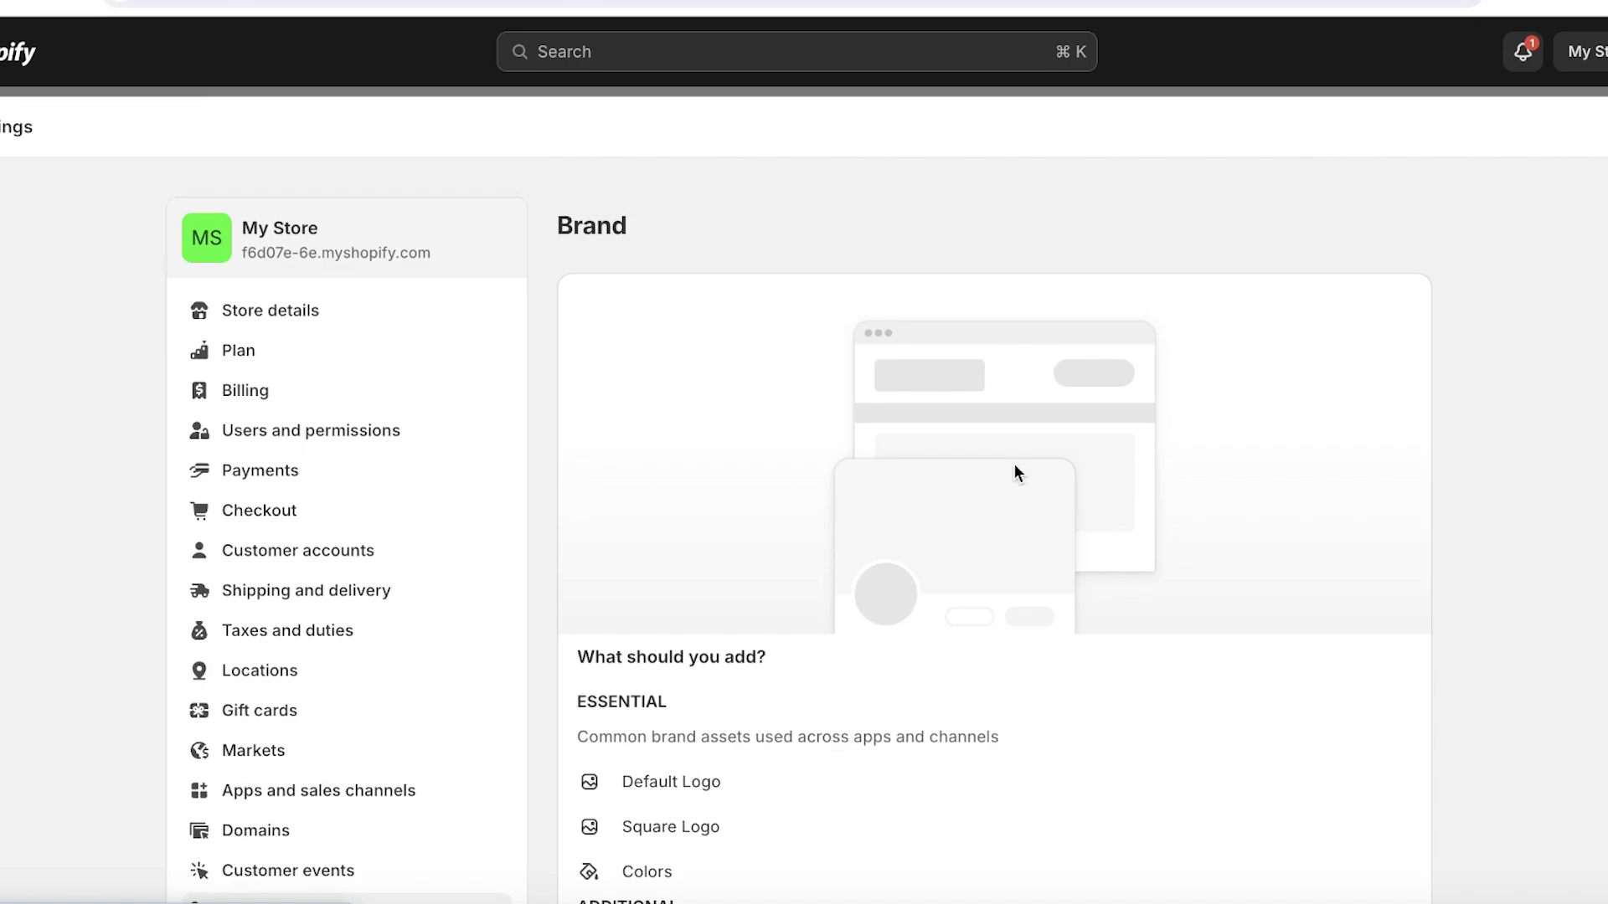
pyautogui.scroll(-3, 1149, 419)
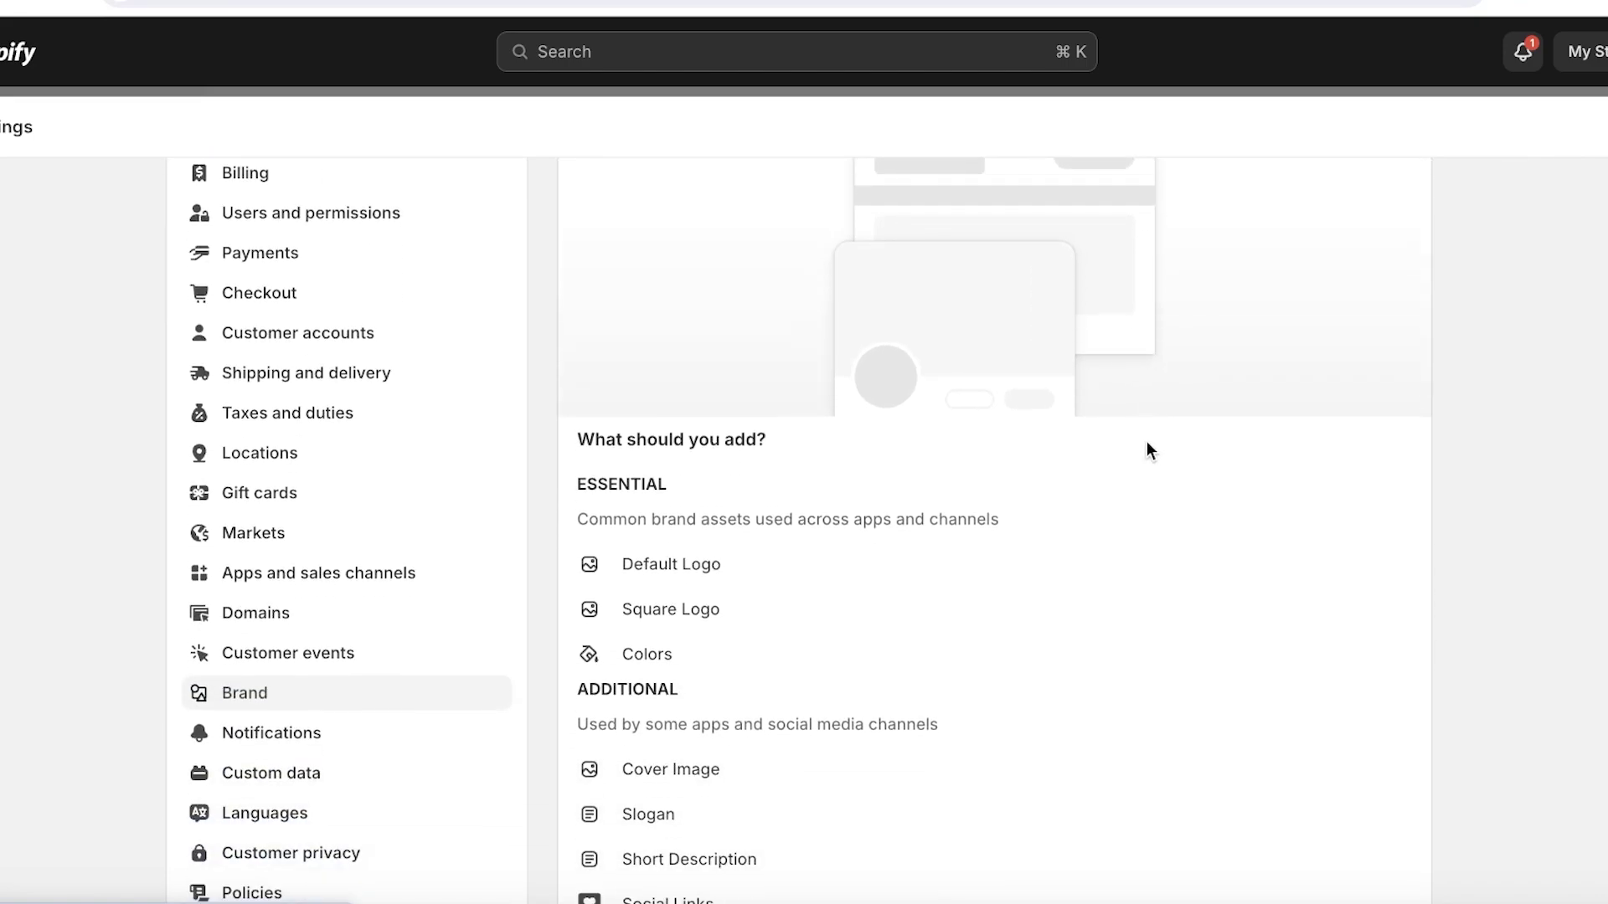
pyautogui.scroll(-3, 1147, 444)
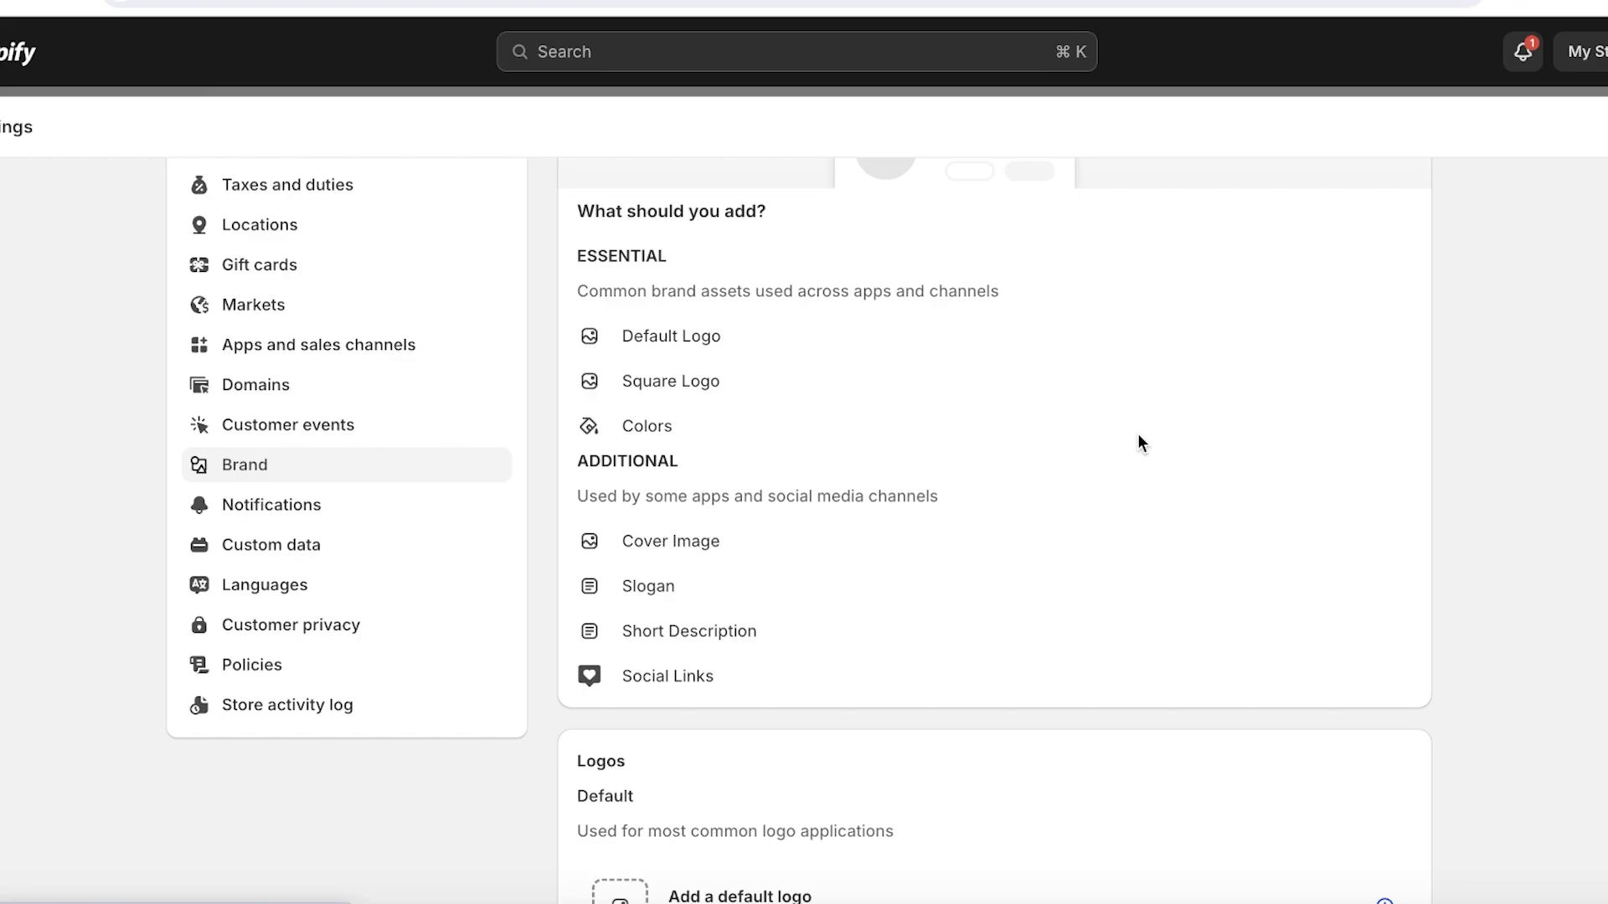
pyautogui.scroll(6, 871, 429)
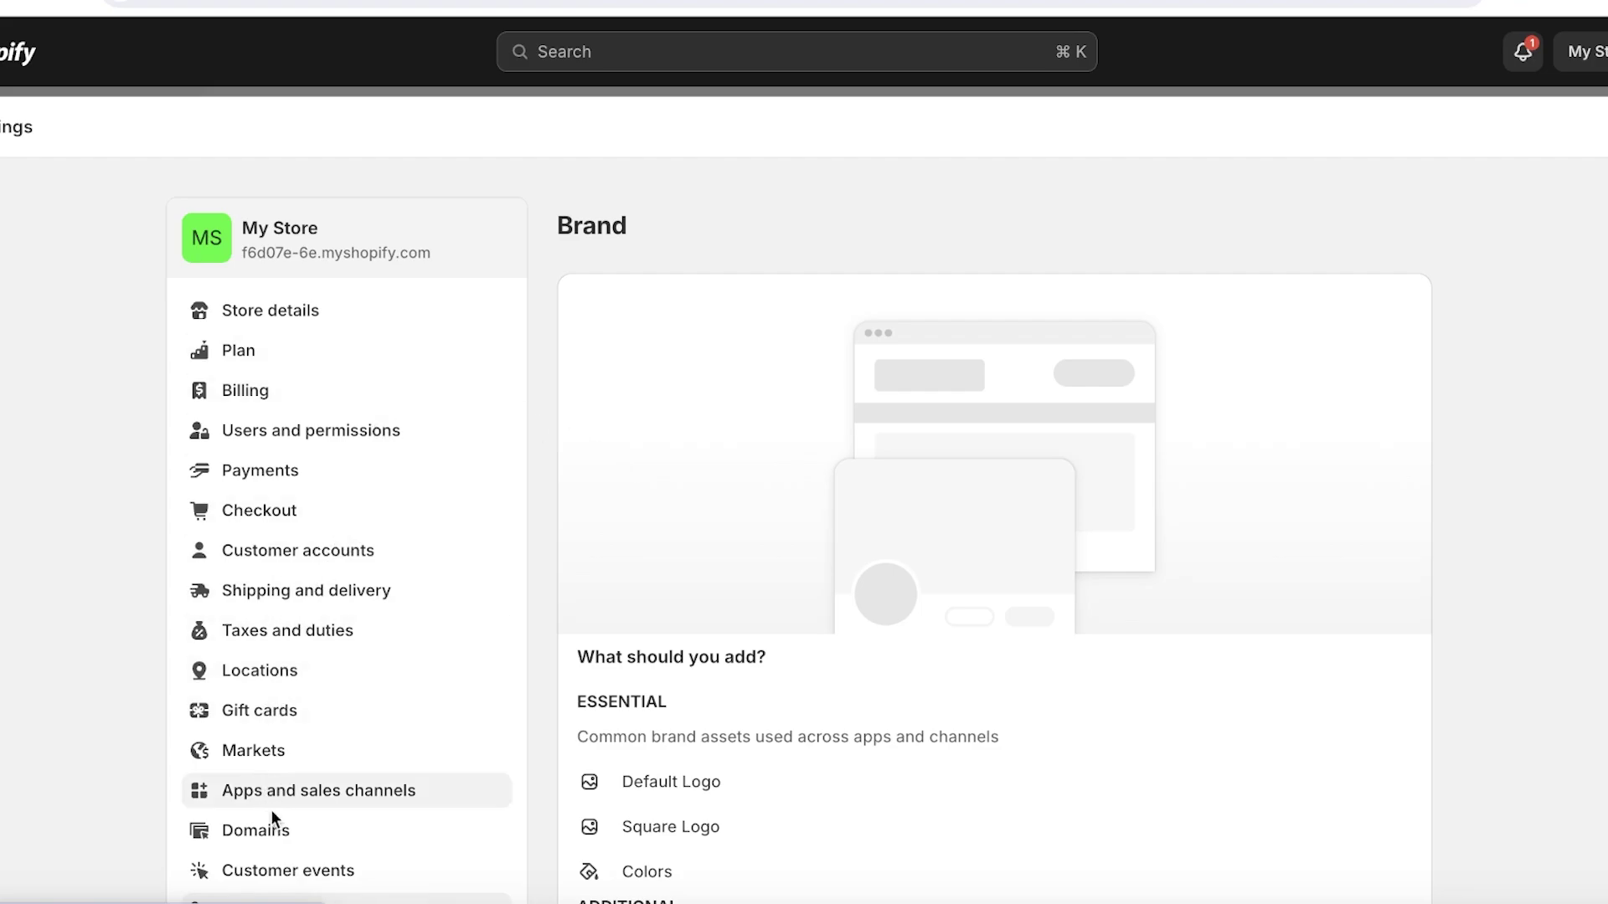
# Preview the Connect existing domain and Buy new domain options, then return to the admin Home
pyautogui.click(273, 832)
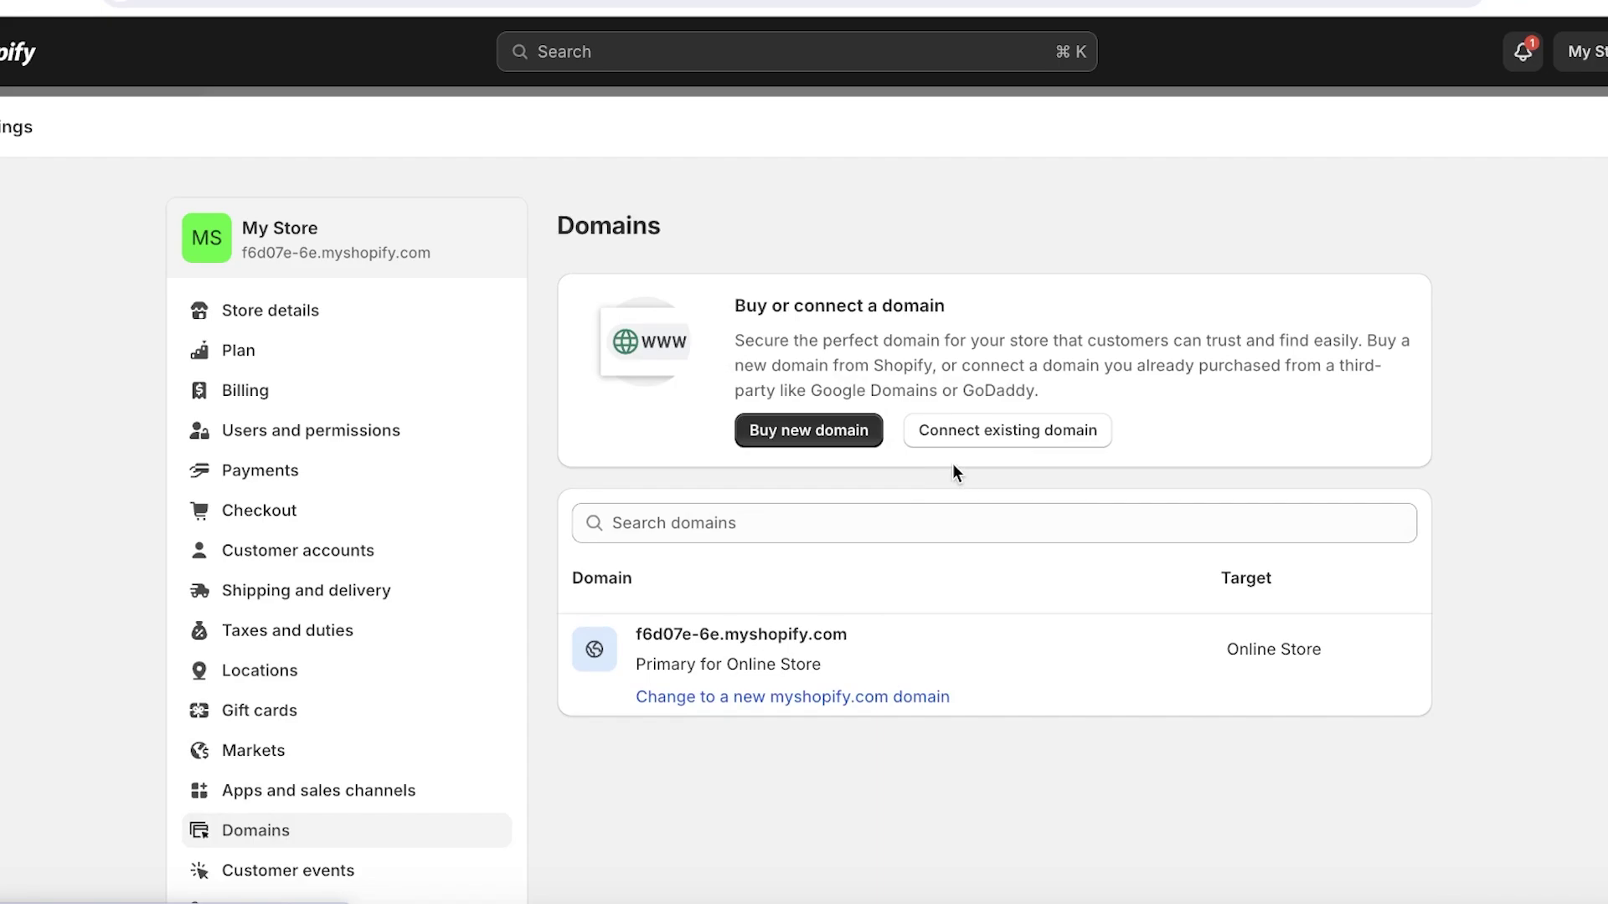
pyautogui.click(973, 432)
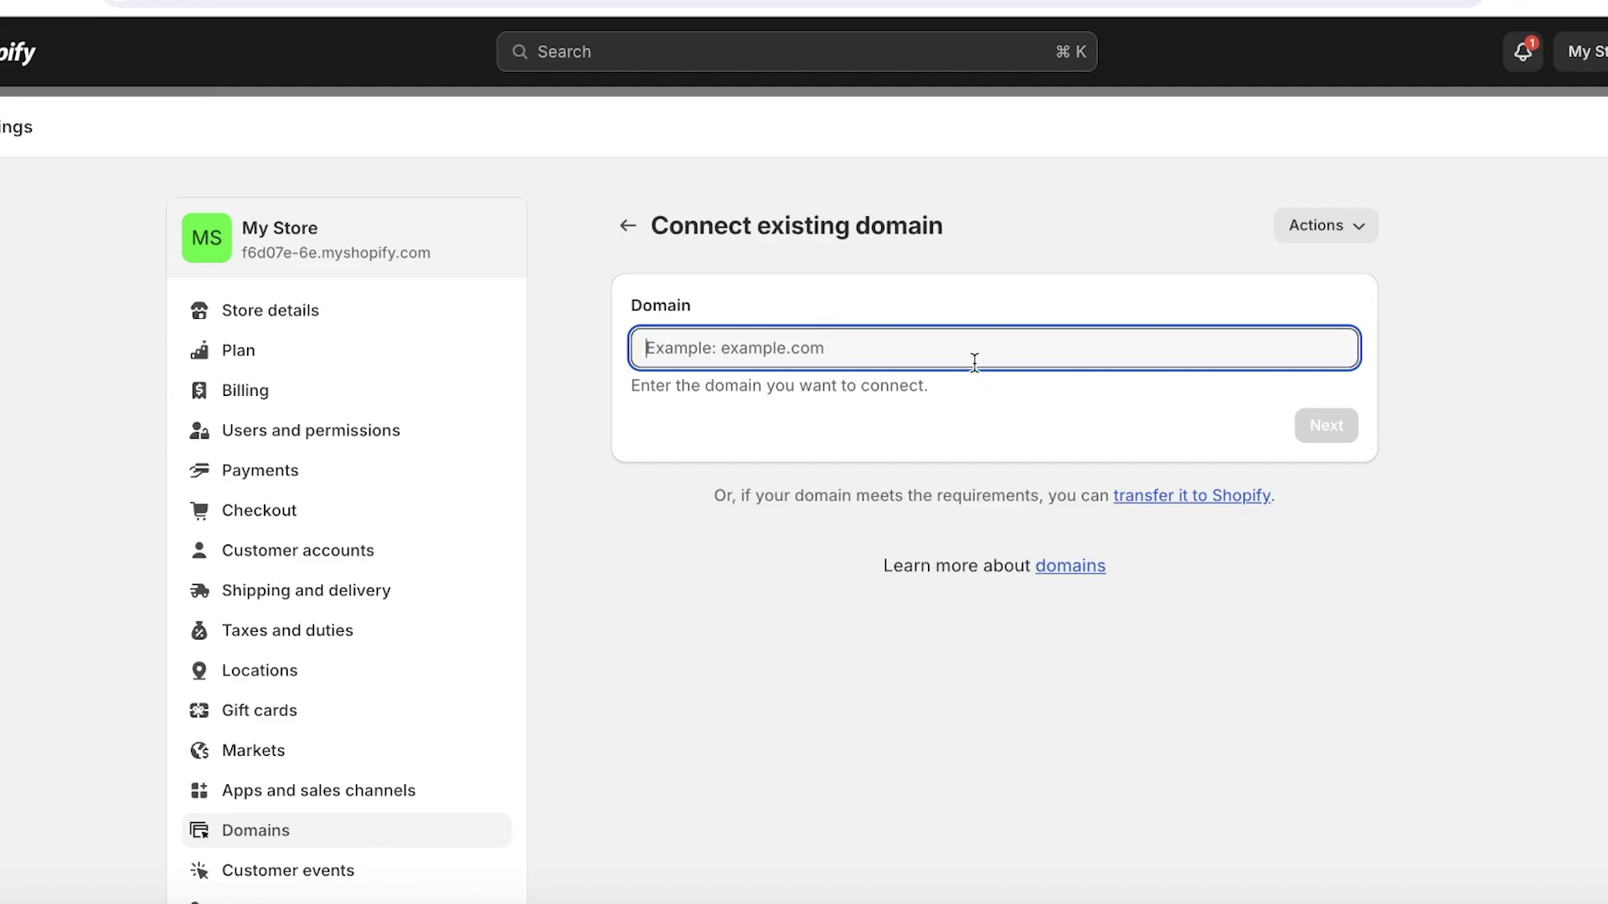
pyautogui.click(613, 238)
pyautogui.click(627, 226)
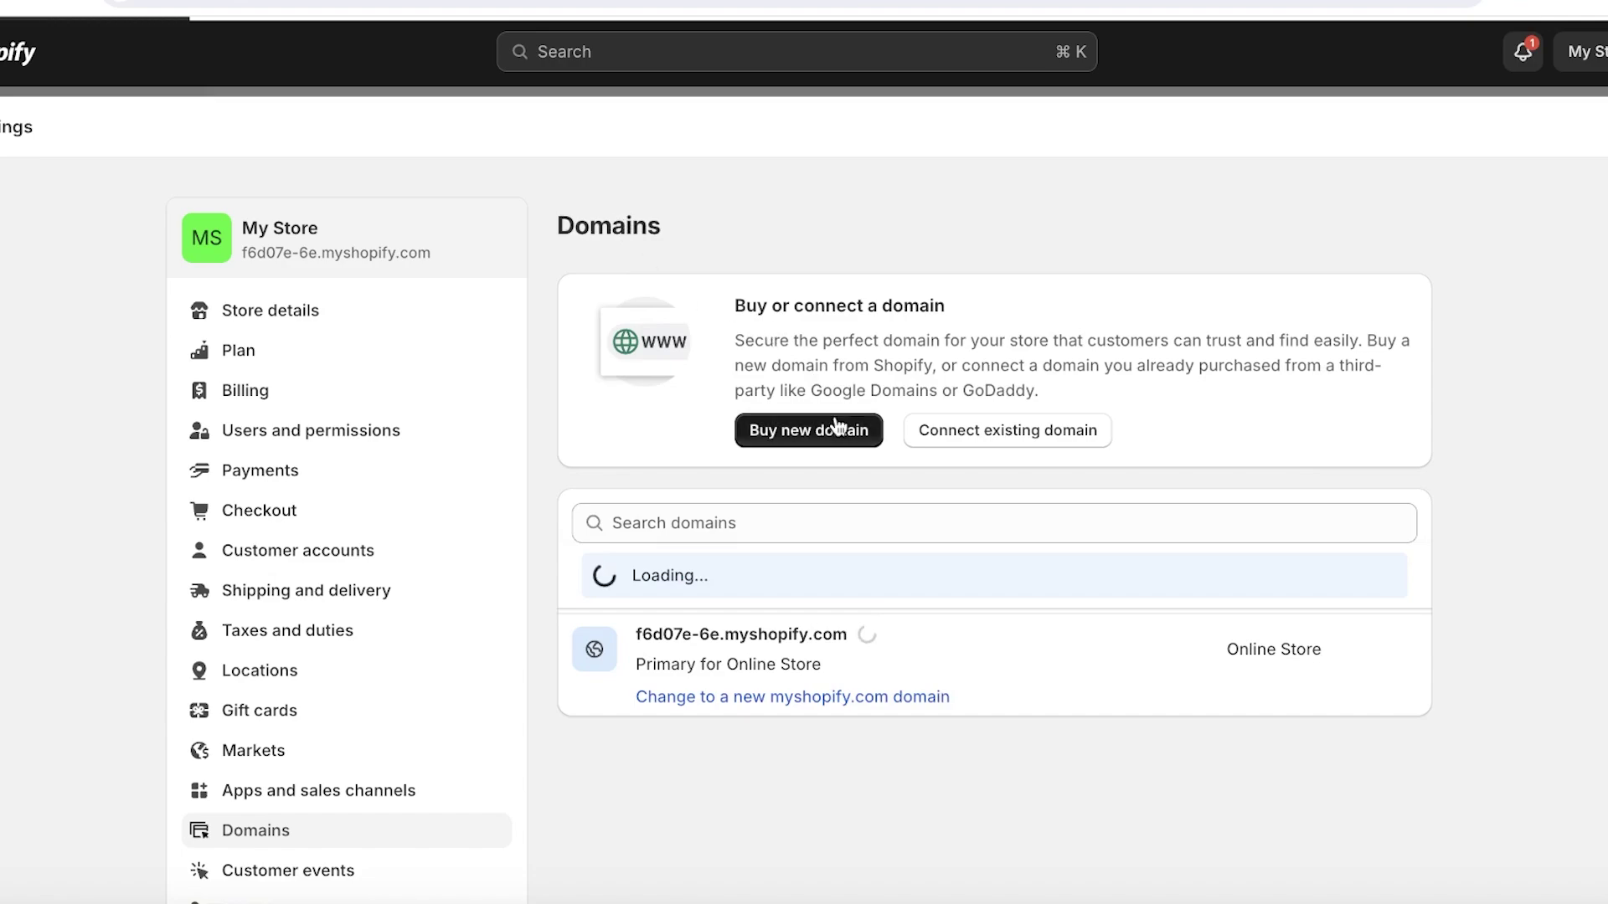
pyautogui.click(825, 435)
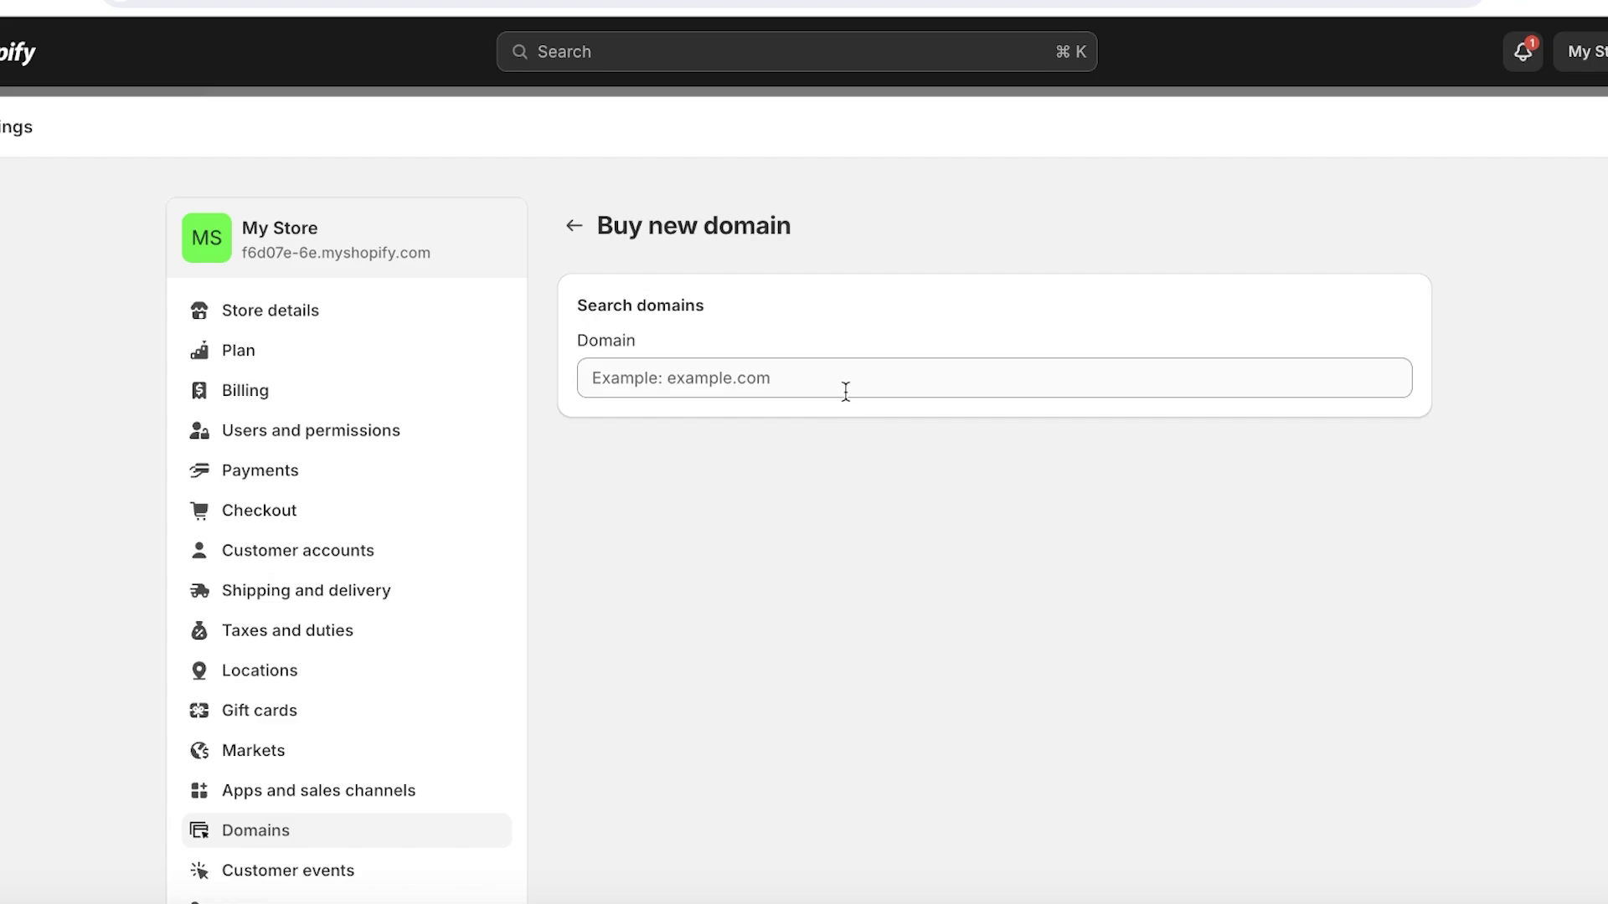
pyautogui.click(574, 225)
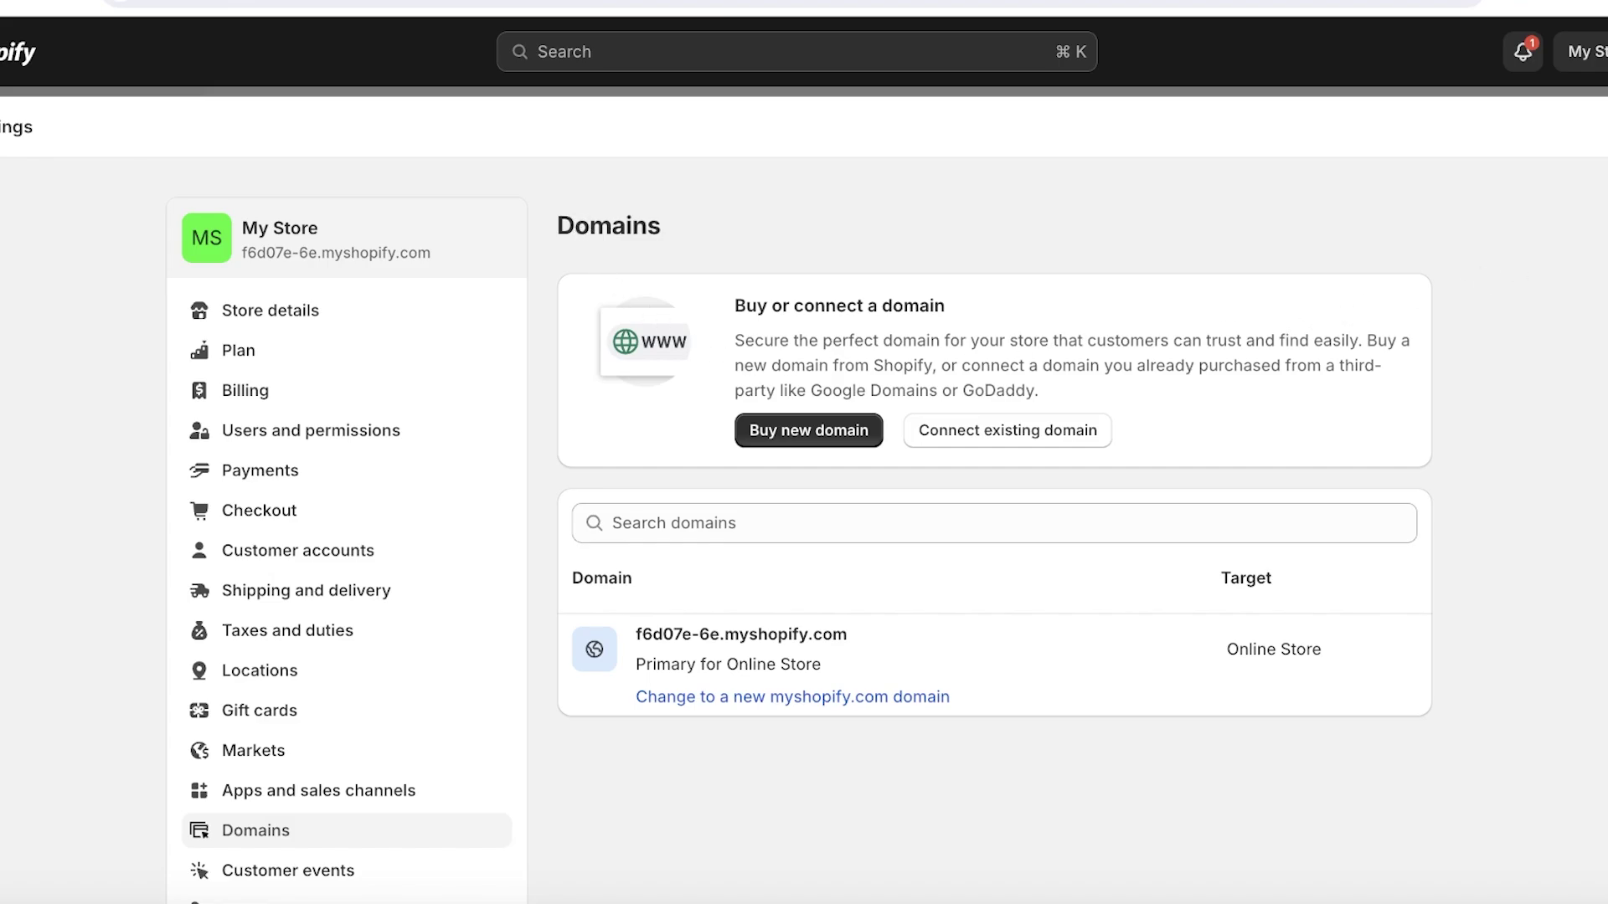
pyautogui.click(4, 126)
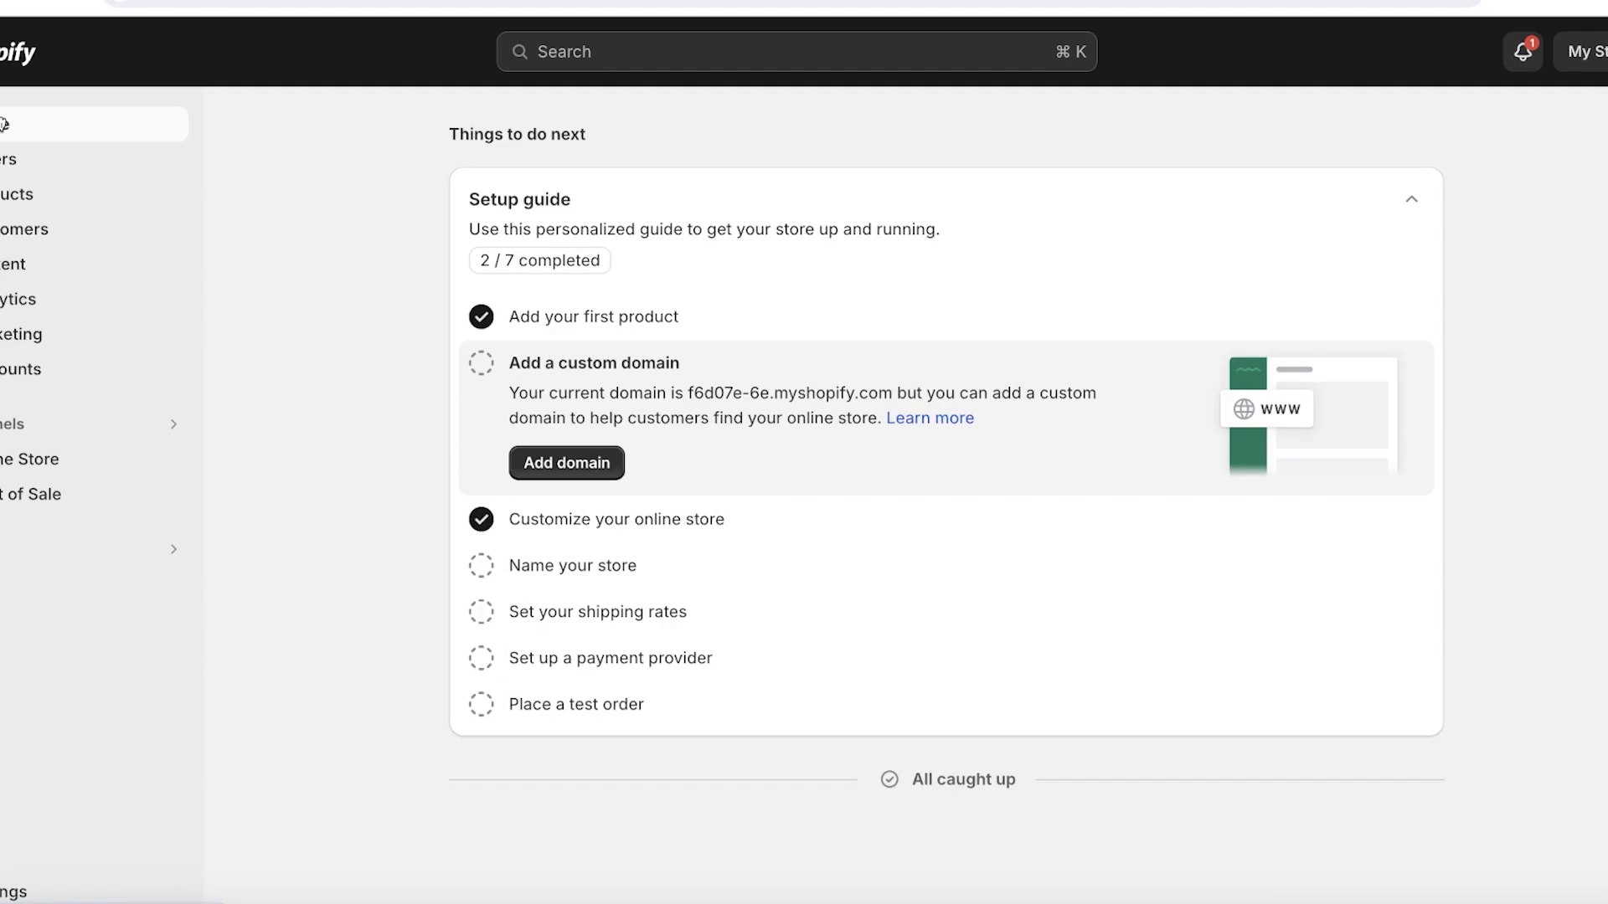
# On the Online Store Themes page, remove the storefront password, keeping Dawn as the current theme
pyautogui.click(31, 460)
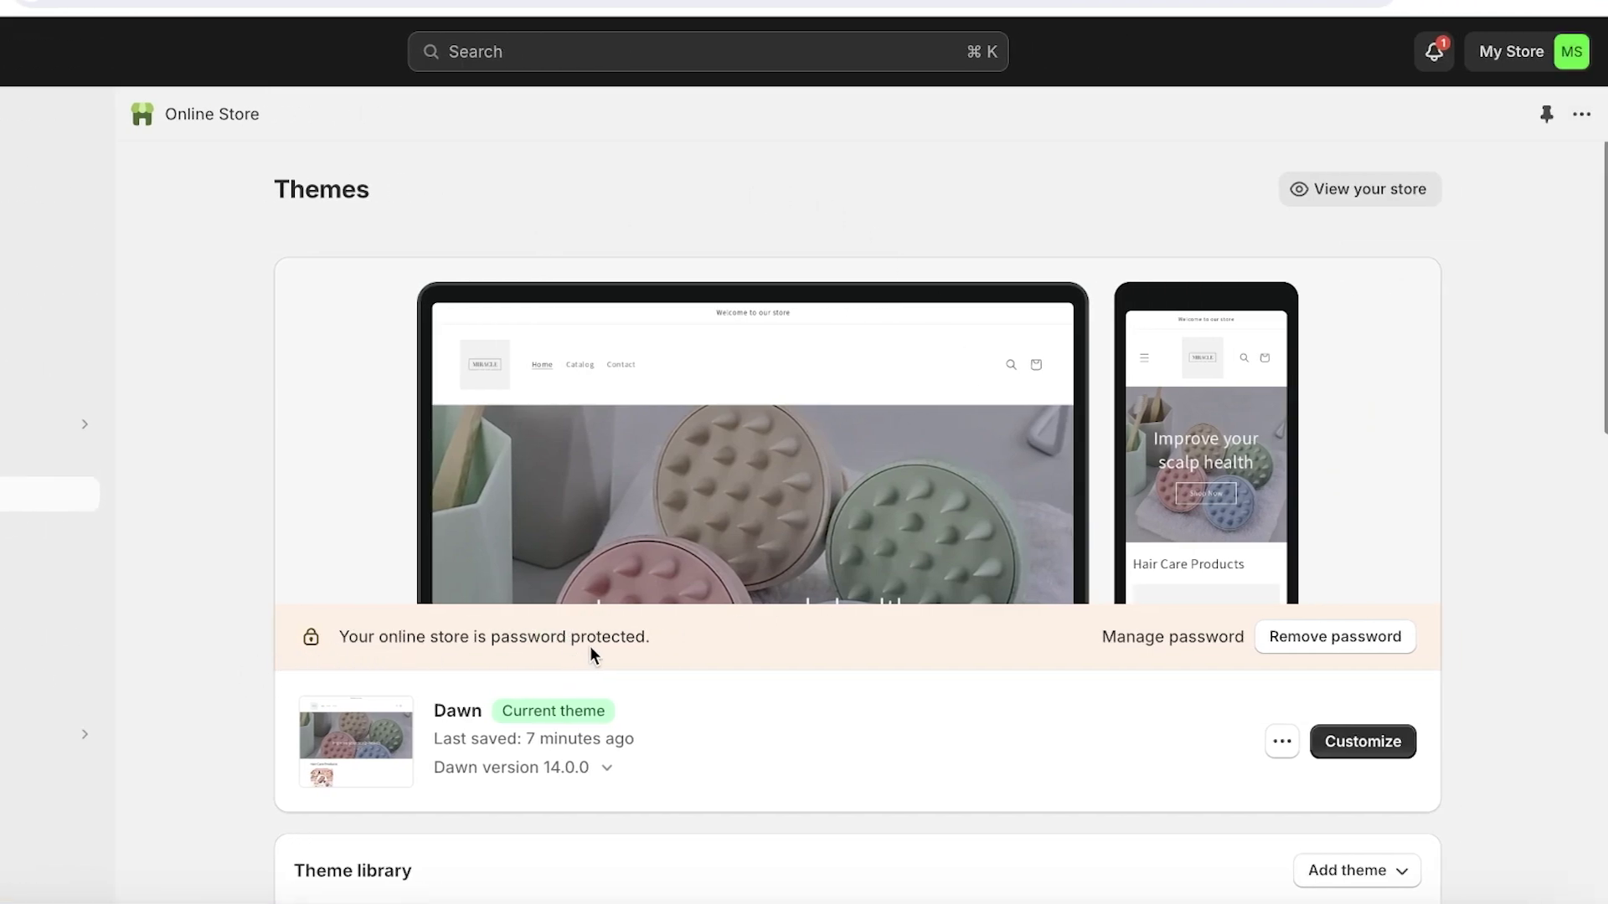
pyautogui.click(1300, 634)
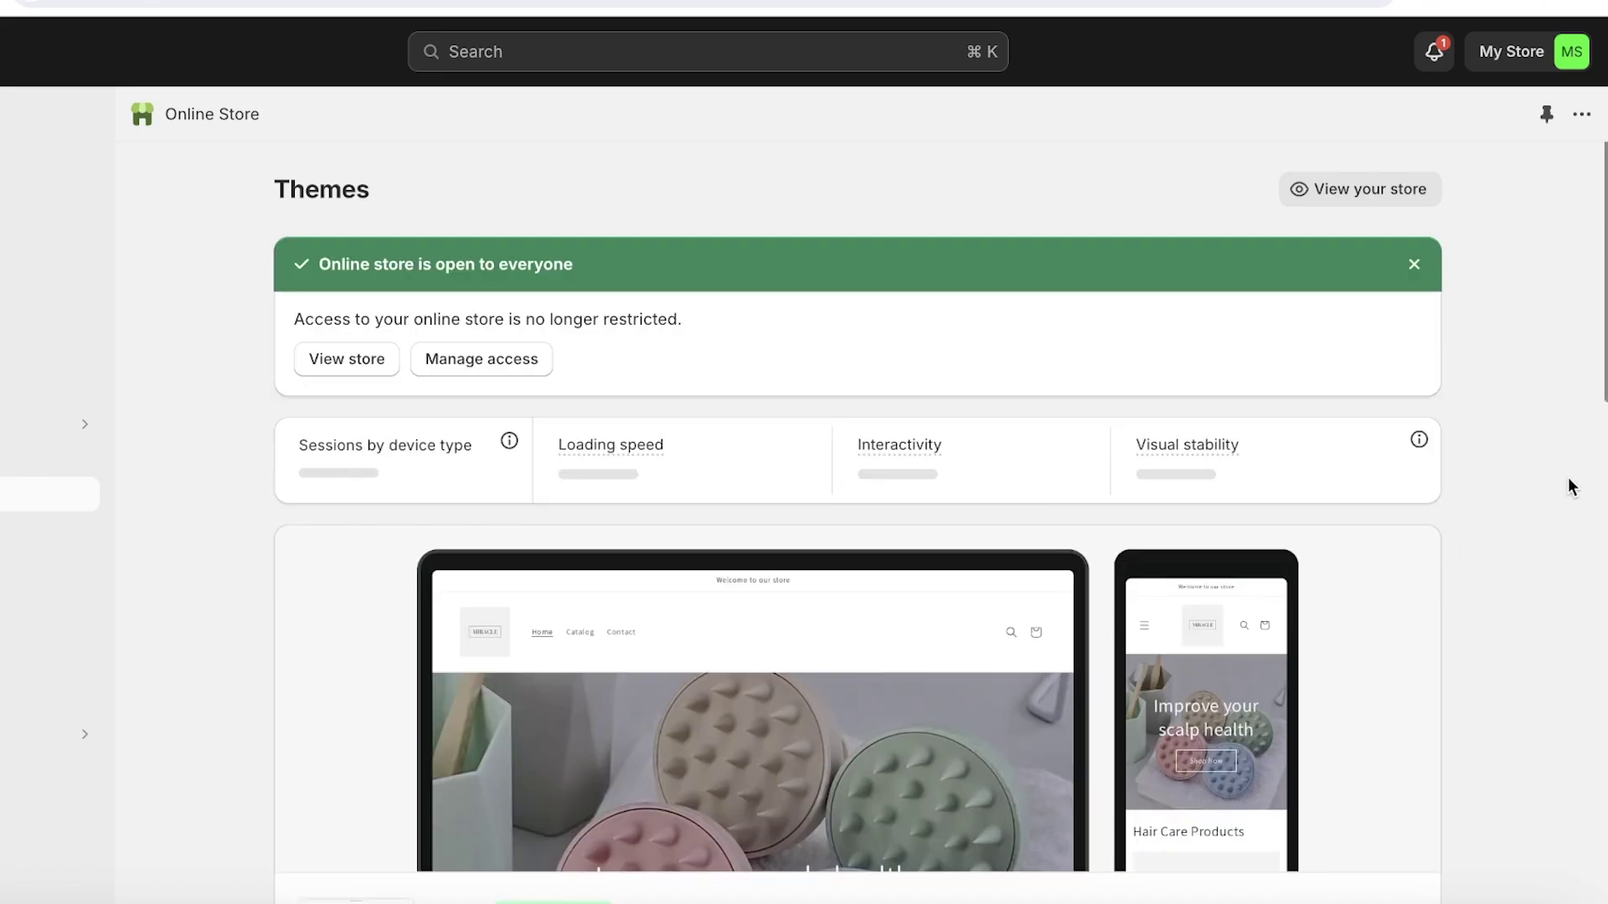
pyautogui.scroll(-1, 1575, 481)
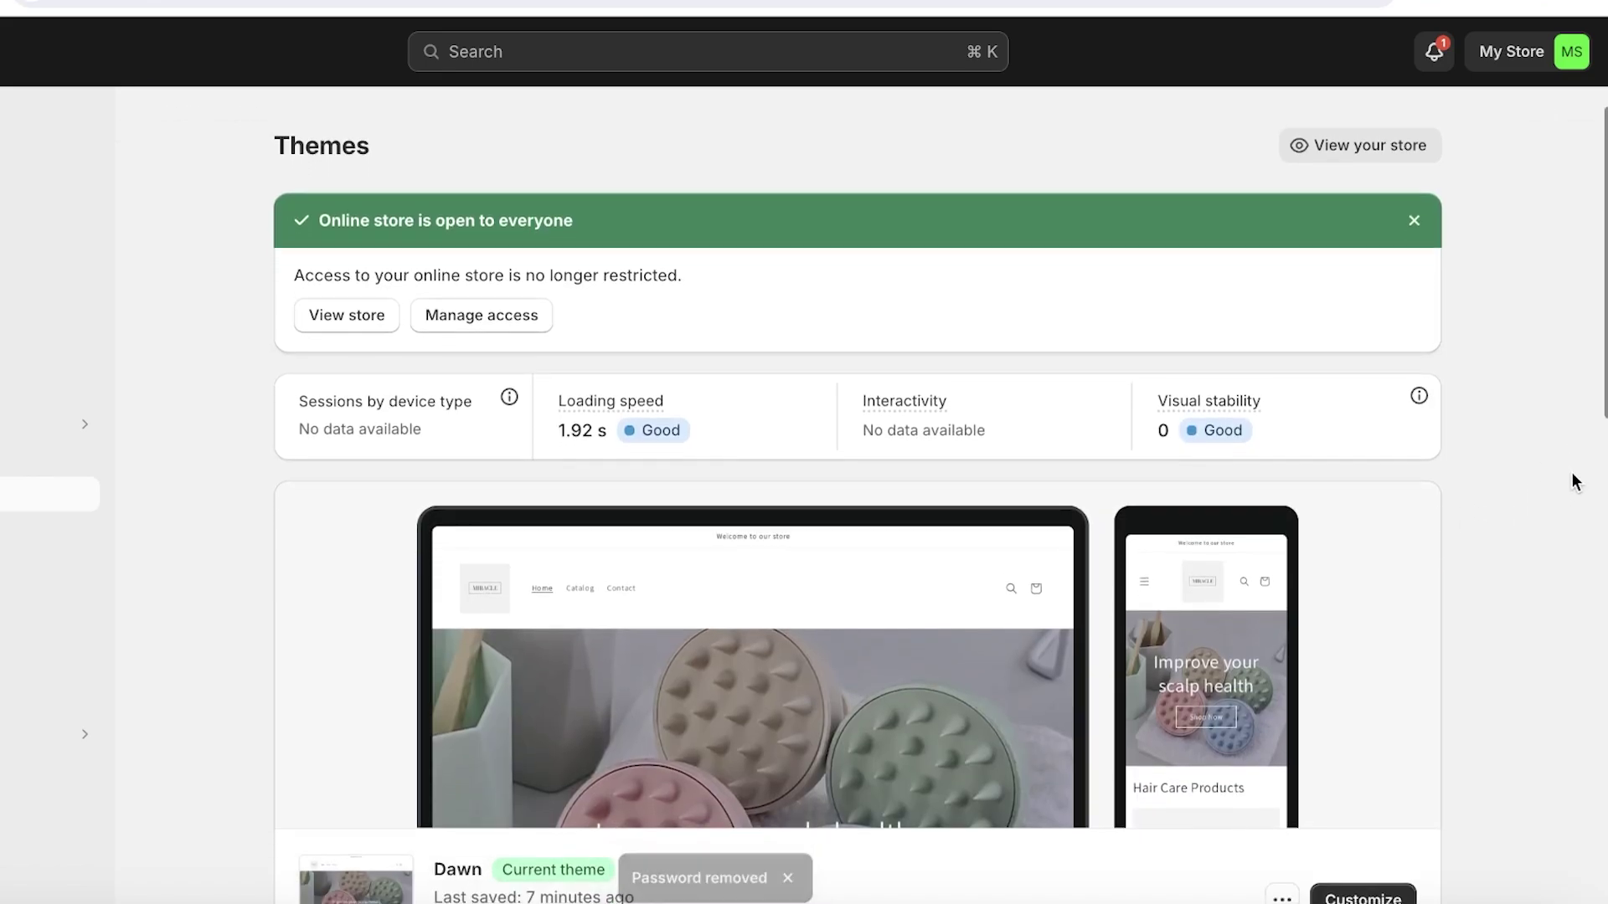
pyautogui.scroll(-3, 1574, 482)
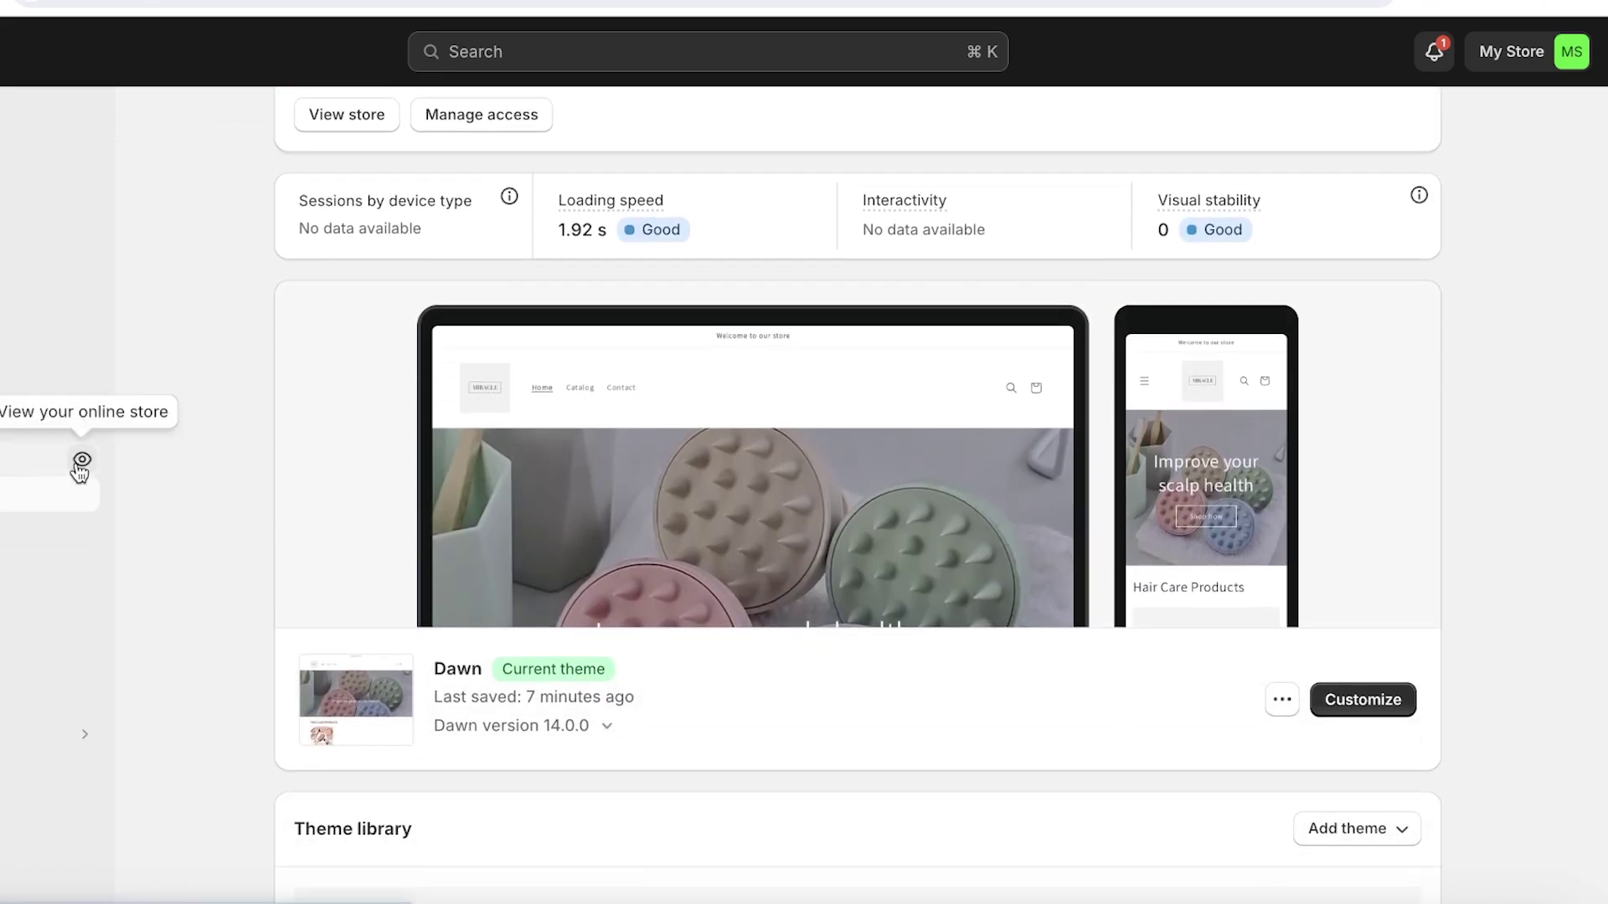
# View the live online store via the eye icon and scroll down the homepage
pyautogui.click(77, 468)
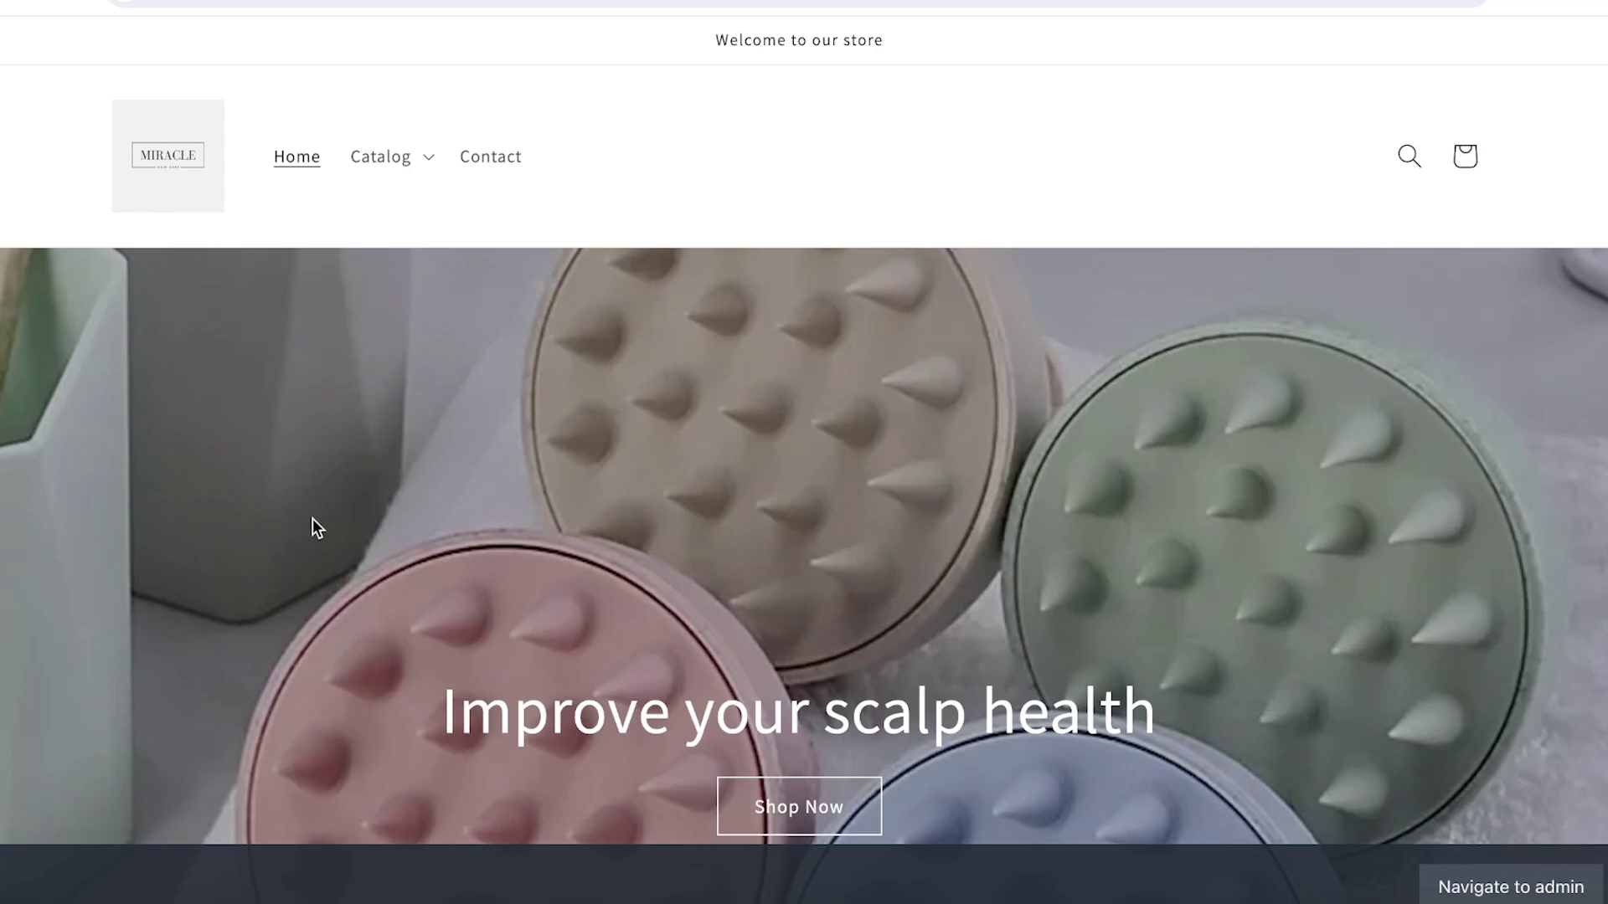
pyautogui.scroll(-3, 310, 526)
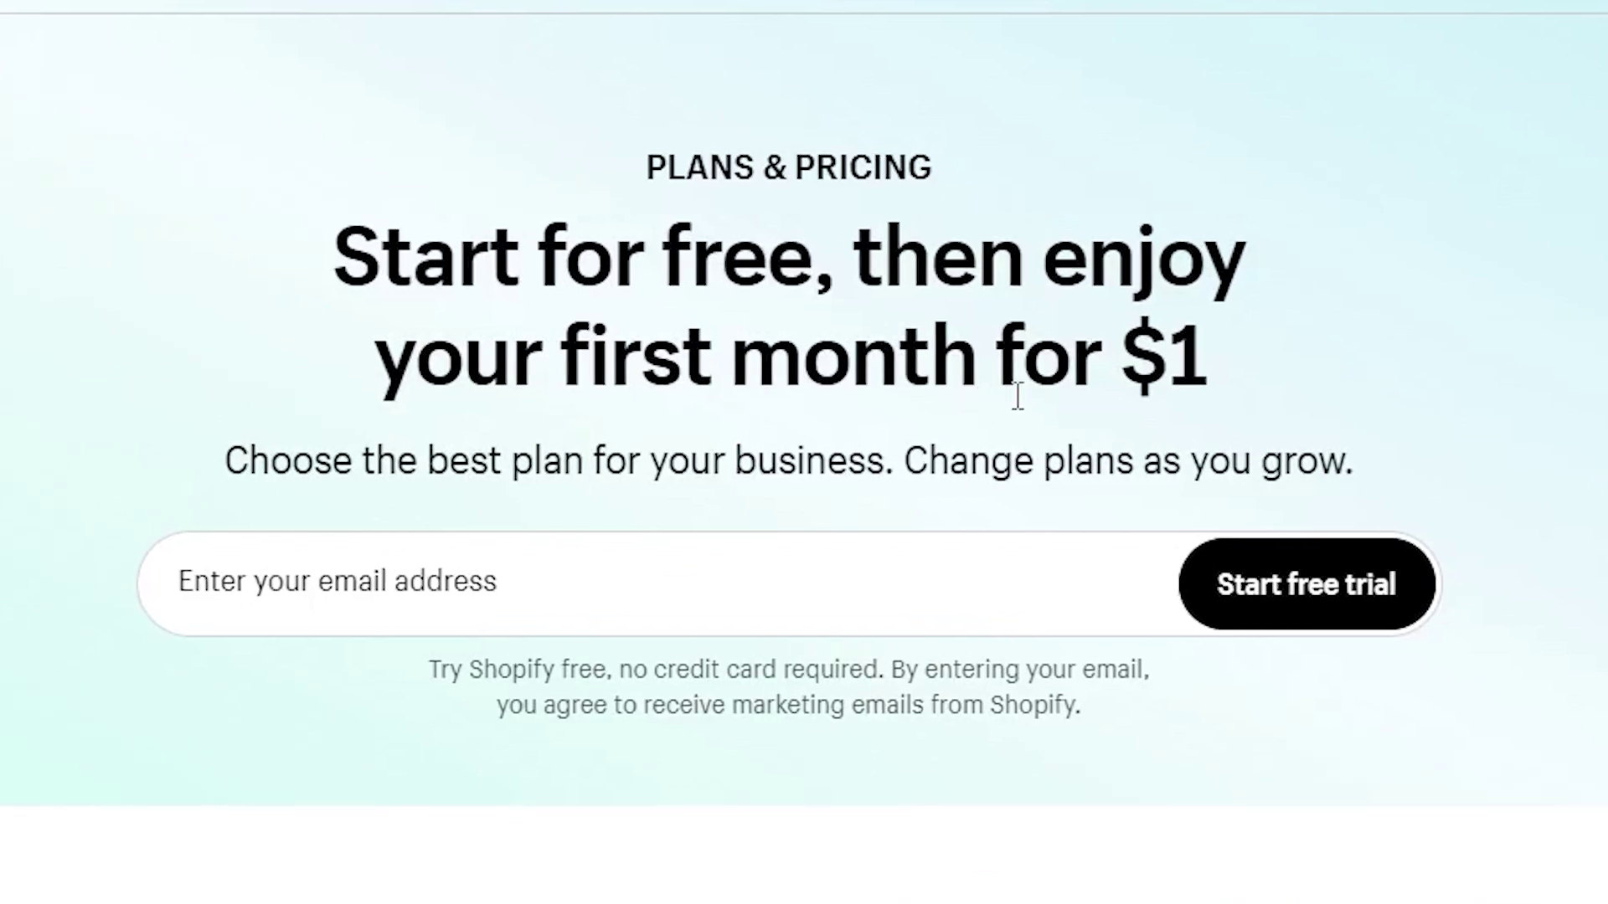
# Highlight the start-for-free pricing headline and scroll down to the store showcase
pyautogui.moveTo(295, 251); pyautogui.dragTo(1002, 351)
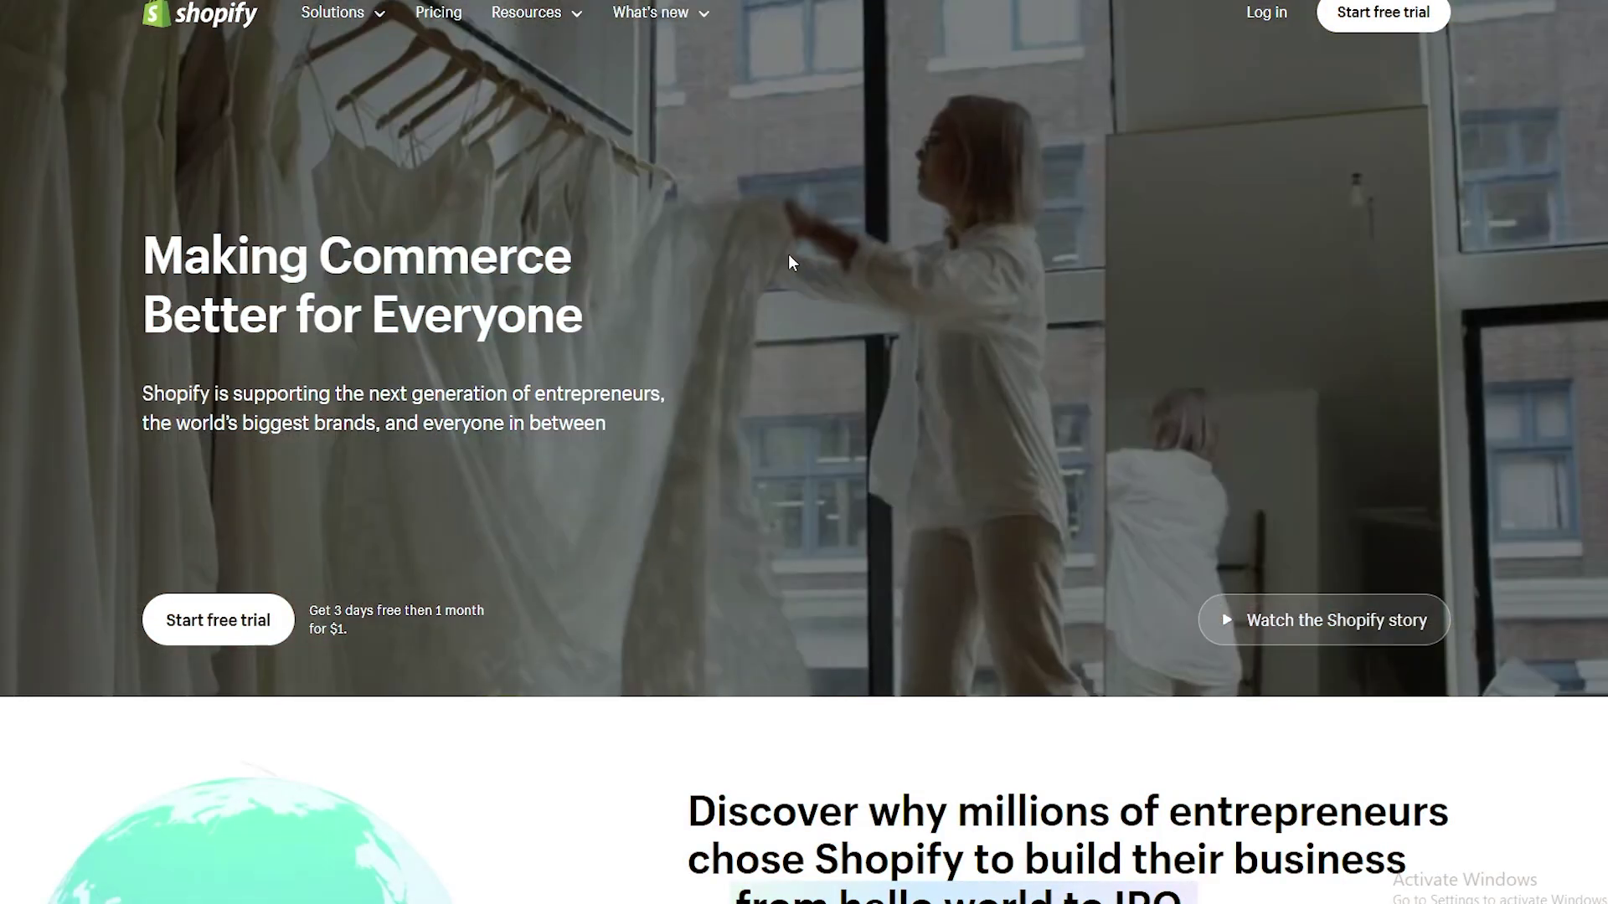
pyautogui.scroll(-15, 788, 253)
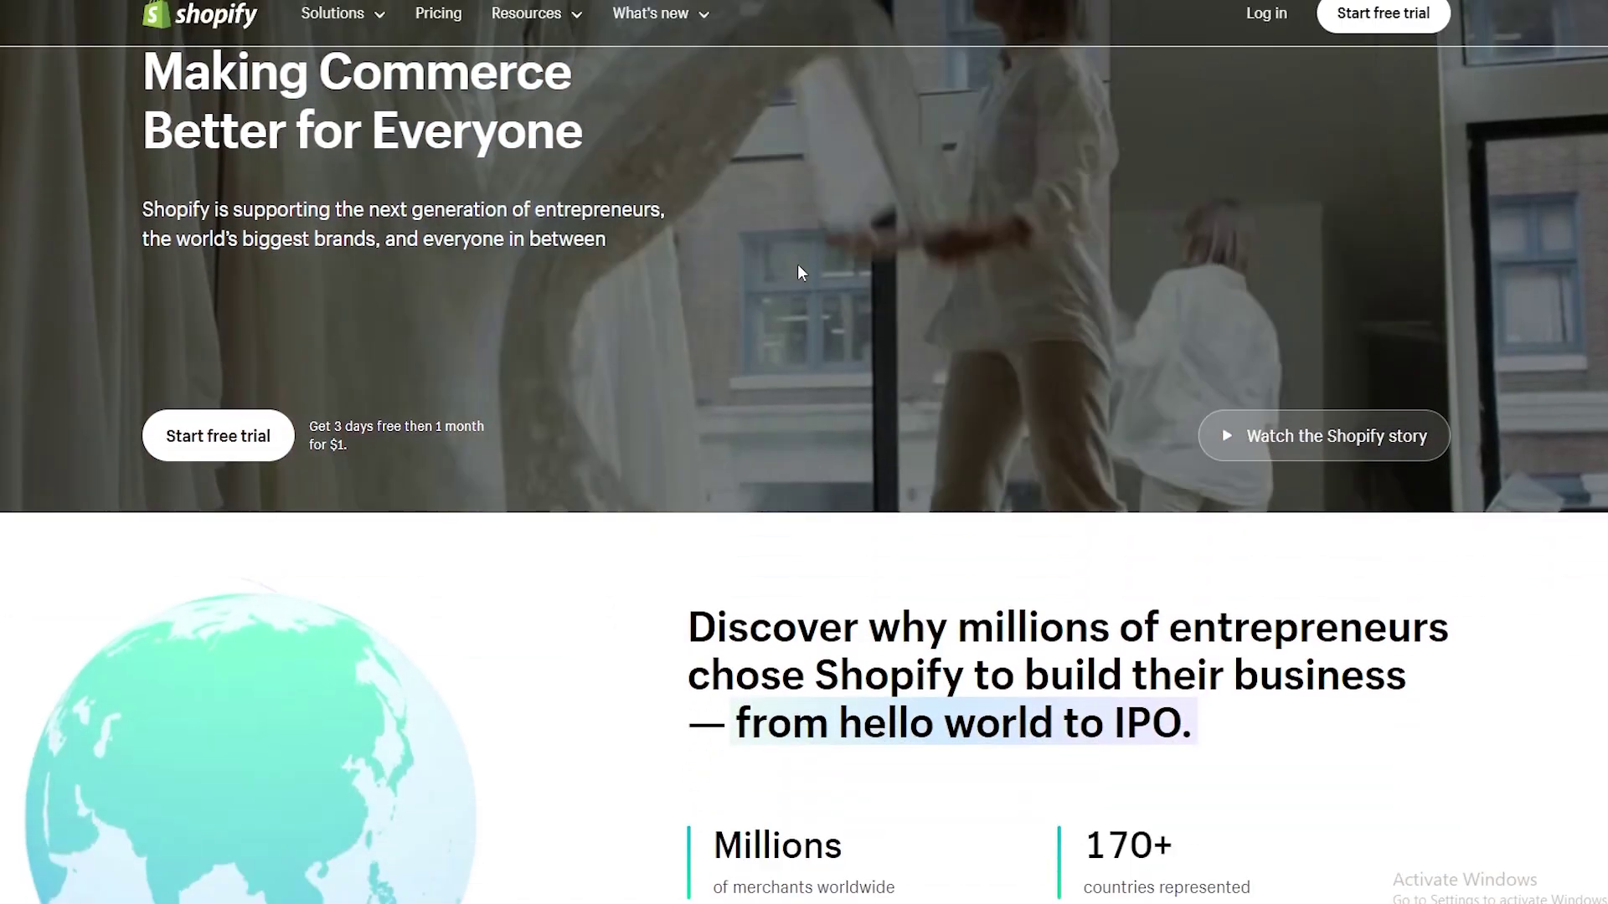
pyautogui.scroll(-6, 1486, 561)
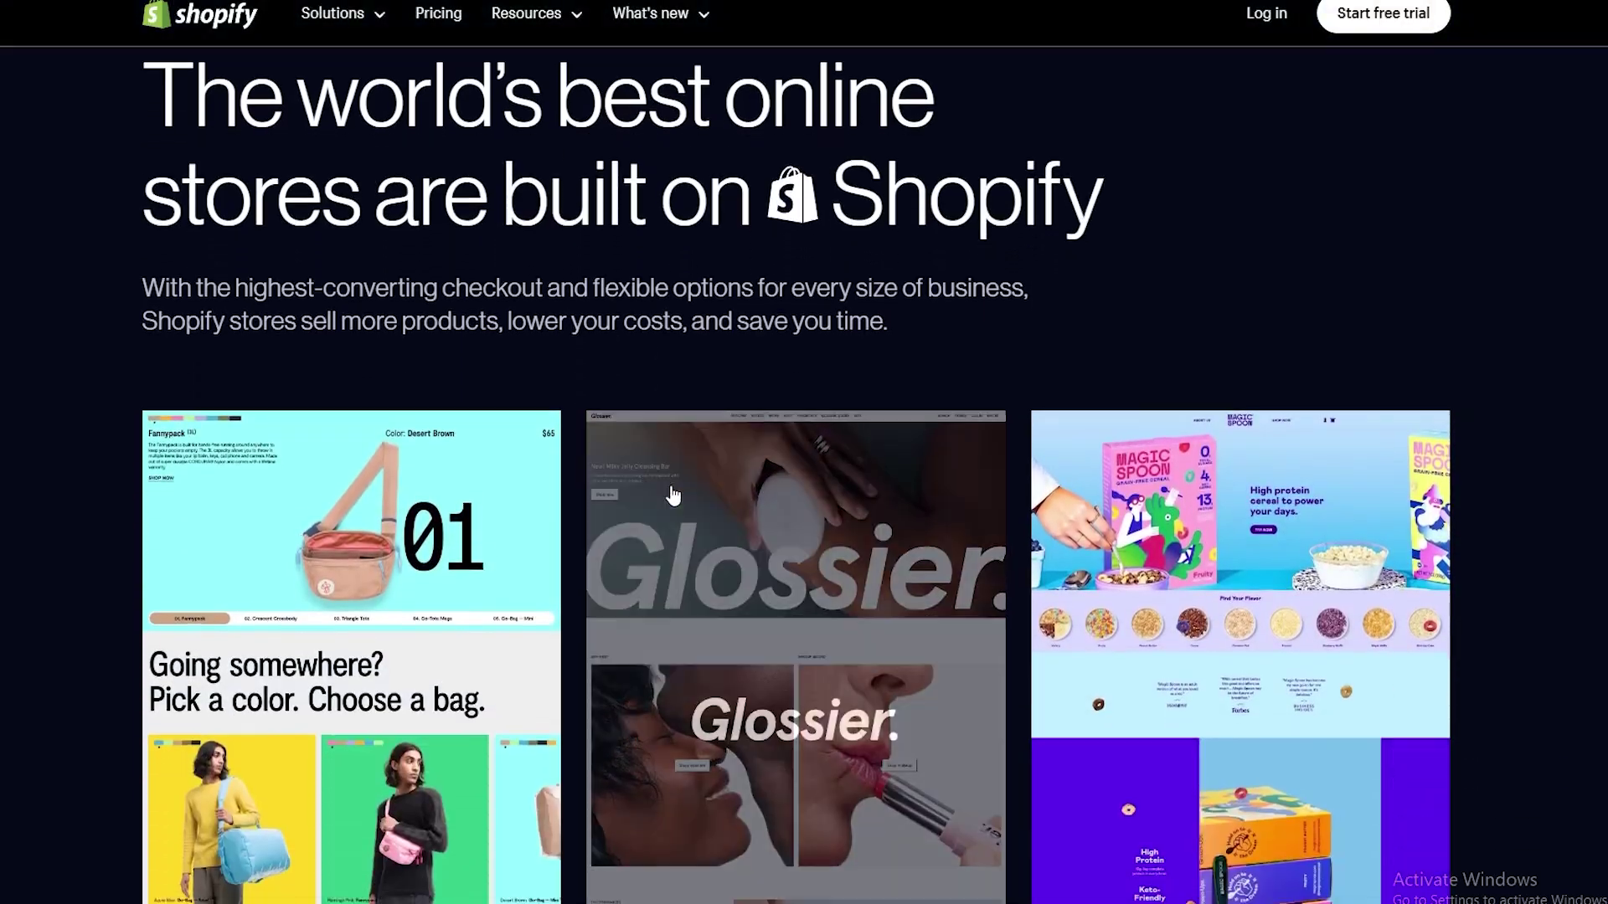
pyautogui.scroll(-10, 1543, 574)
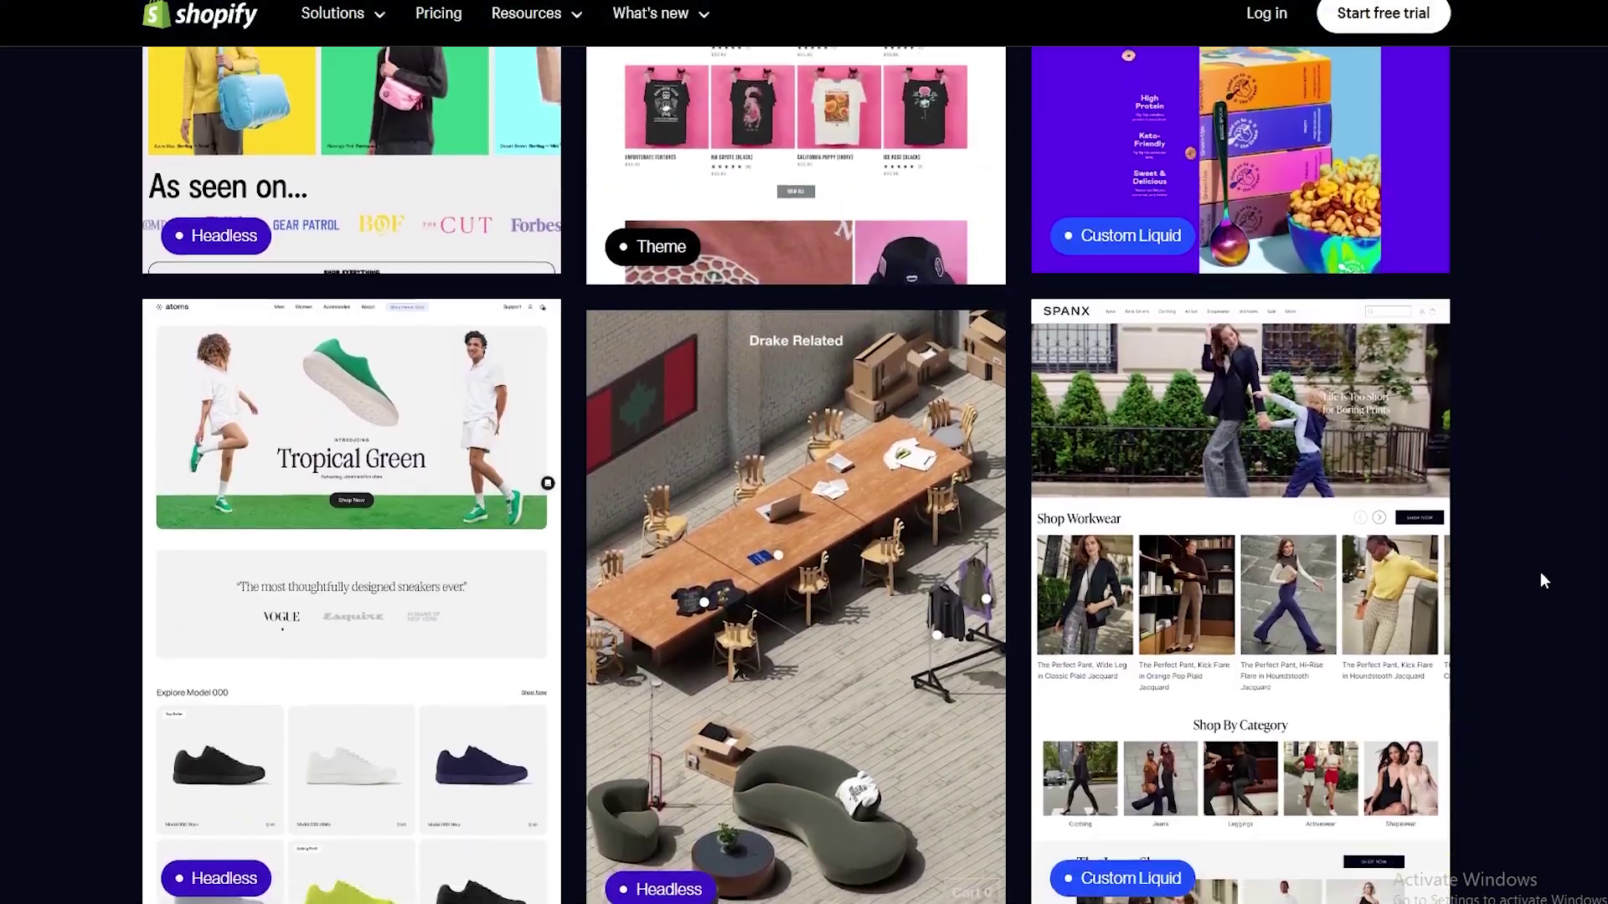